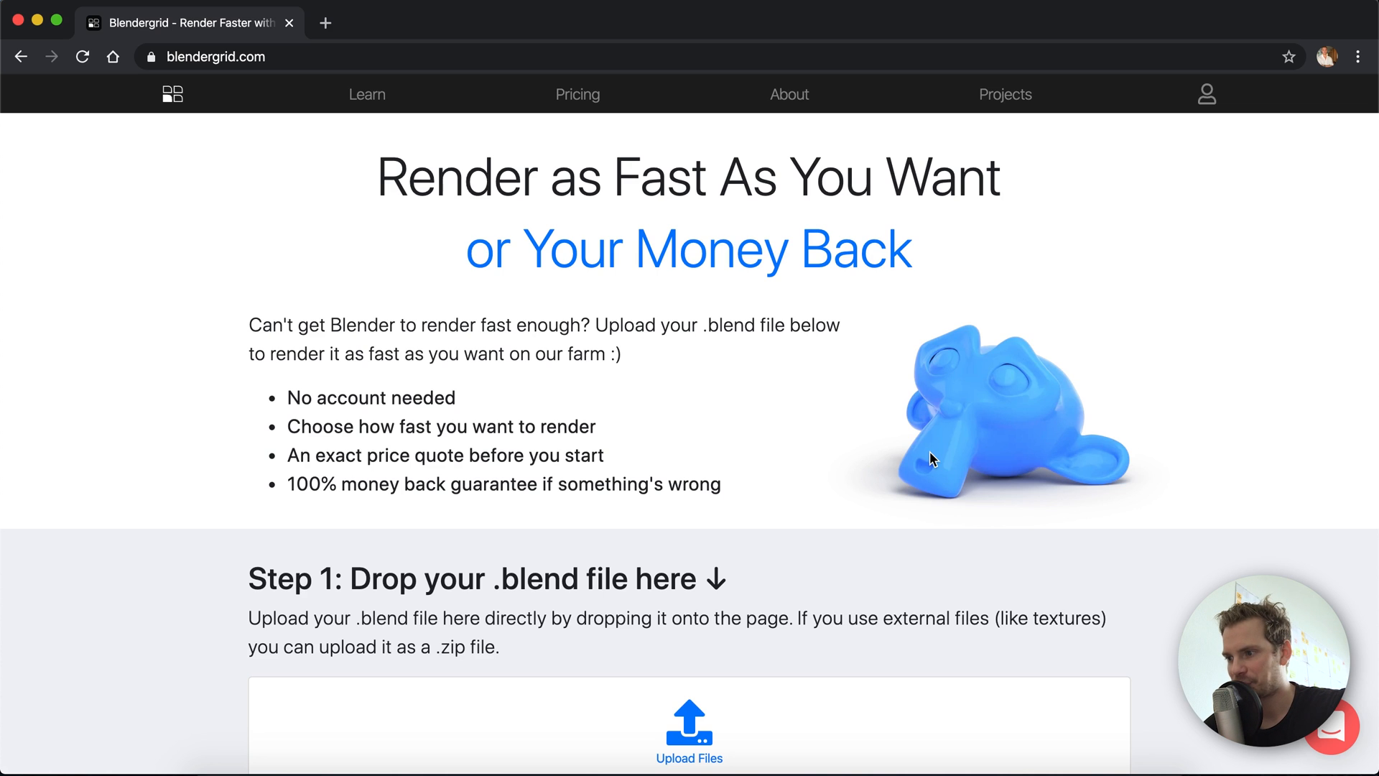
# Open the developer tools on the Blendergrid homepage and inspect the white hero section containing the monkey image.
pyautogui.press('super+alt+j')
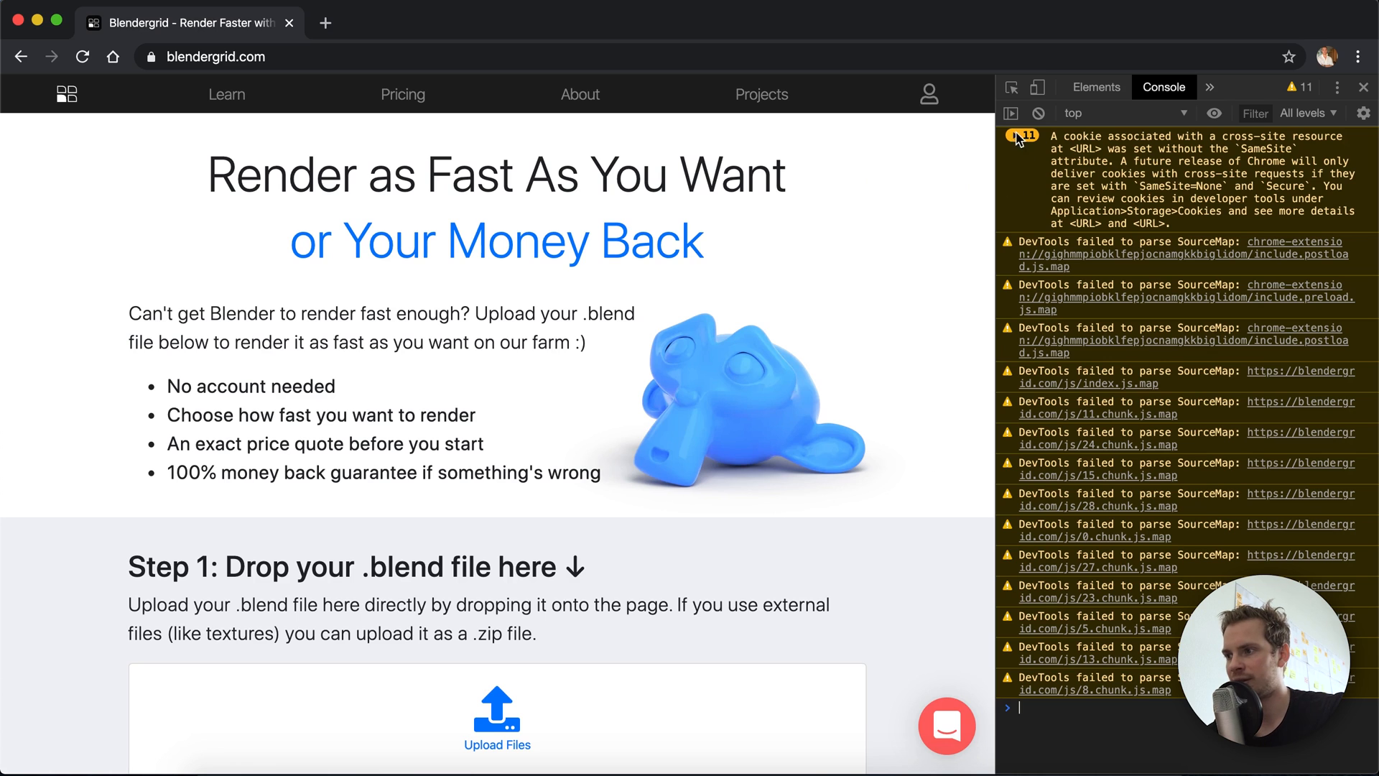
pyautogui.click(1011, 87)
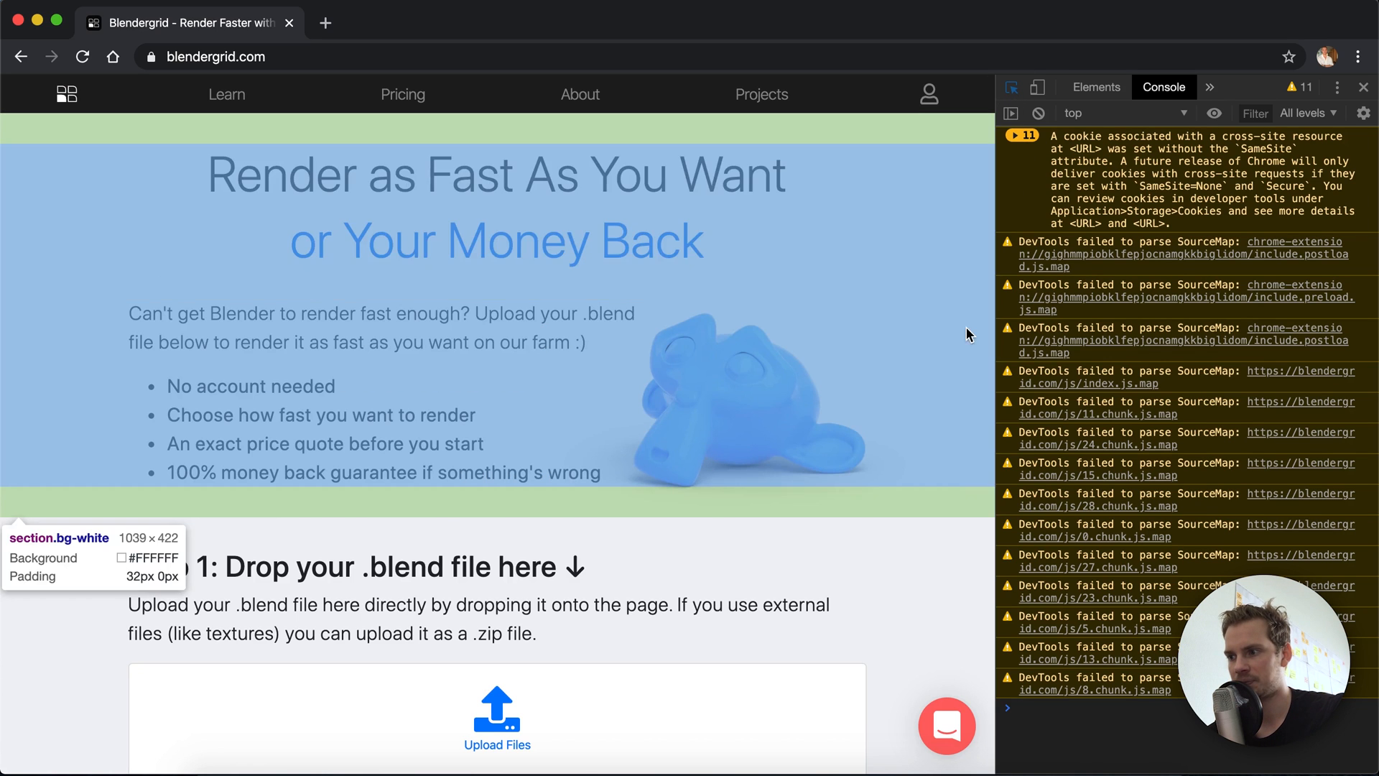
pyautogui.click(966, 327)
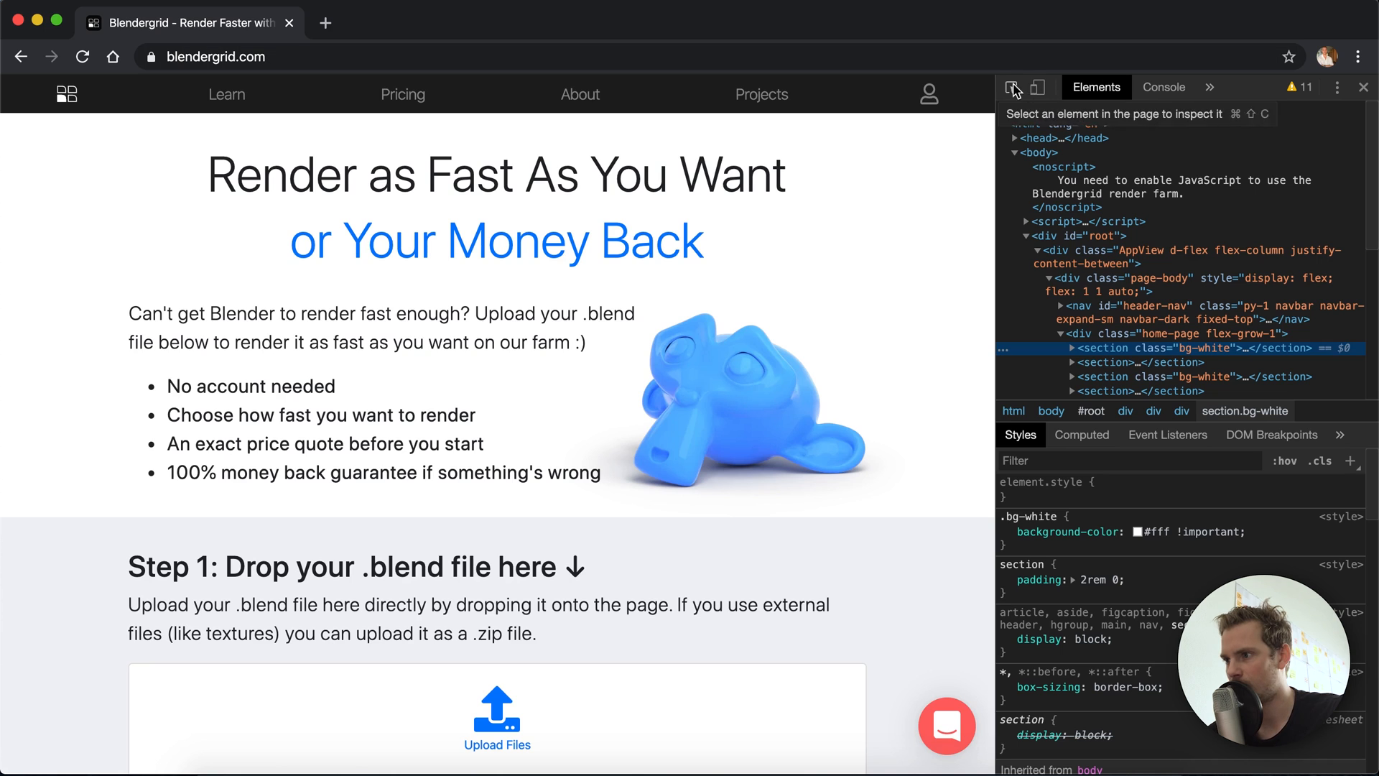
pyautogui.click(1011, 87)
pyautogui.click(971, 335)
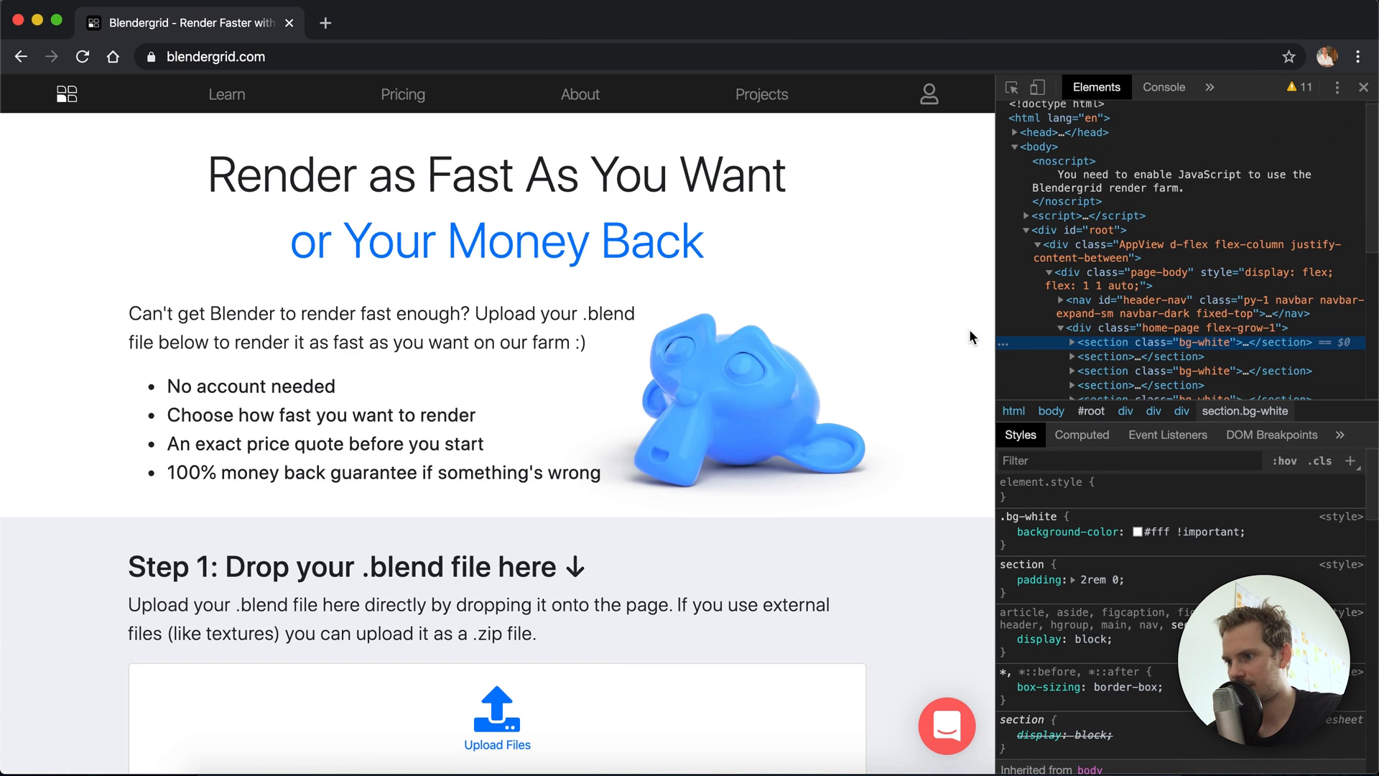
# Change the bg-white section's background colour from white to #f1eded, shift its hue to green (#edf1ee), and adjust the shade further.
pyautogui.click(1137, 532)
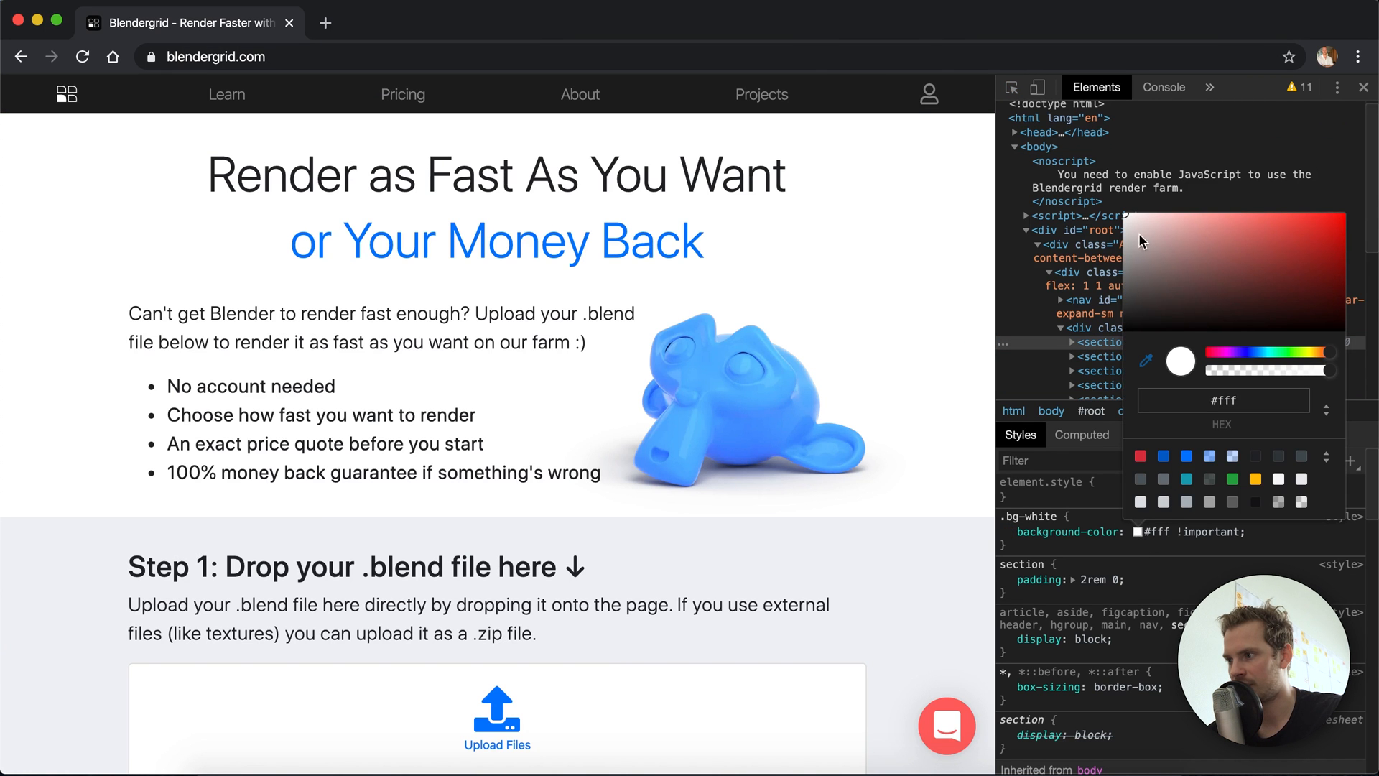
pyautogui.moveTo(1129, 222); pyautogui.dragTo(1127, 220)
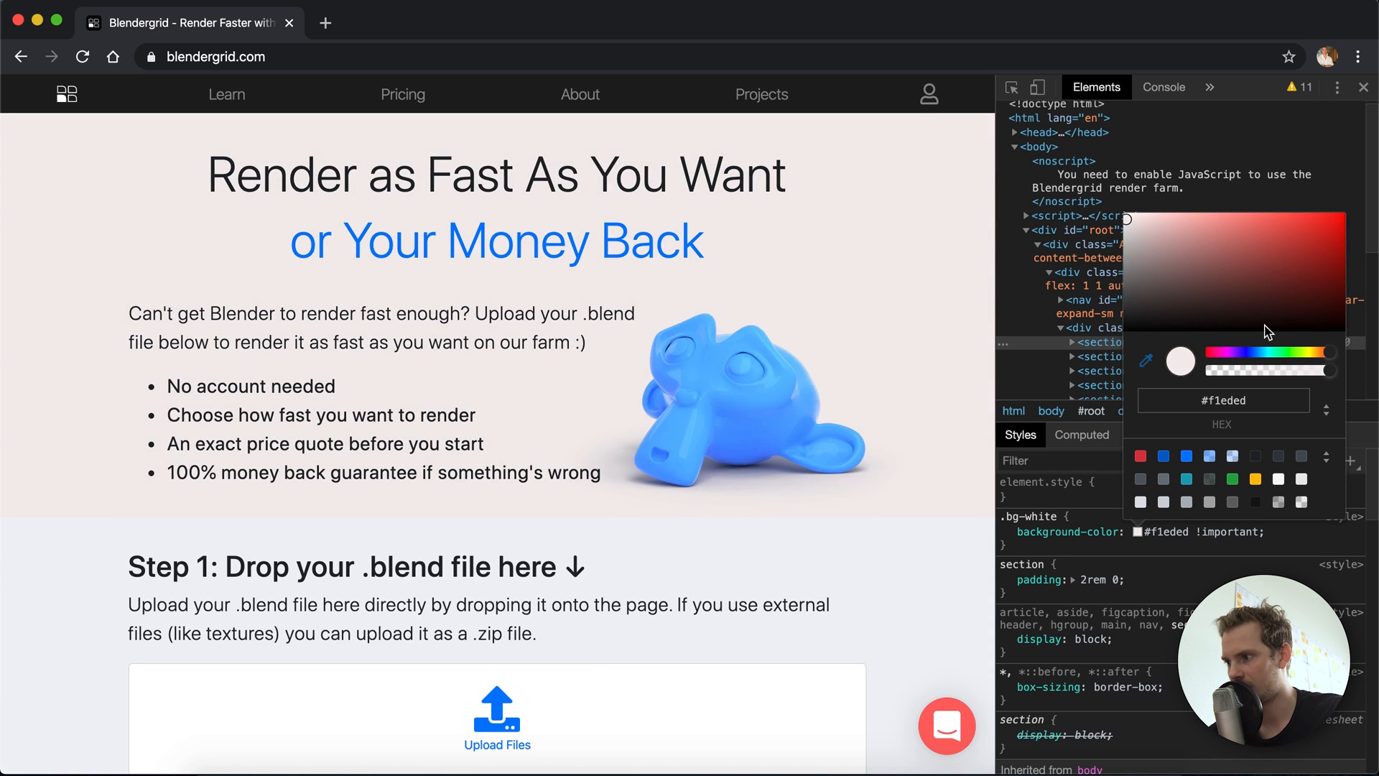
pyautogui.click(1288, 352)
pyautogui.moveTo(1289, 357); pyautogui.dragTo(1283, 353)
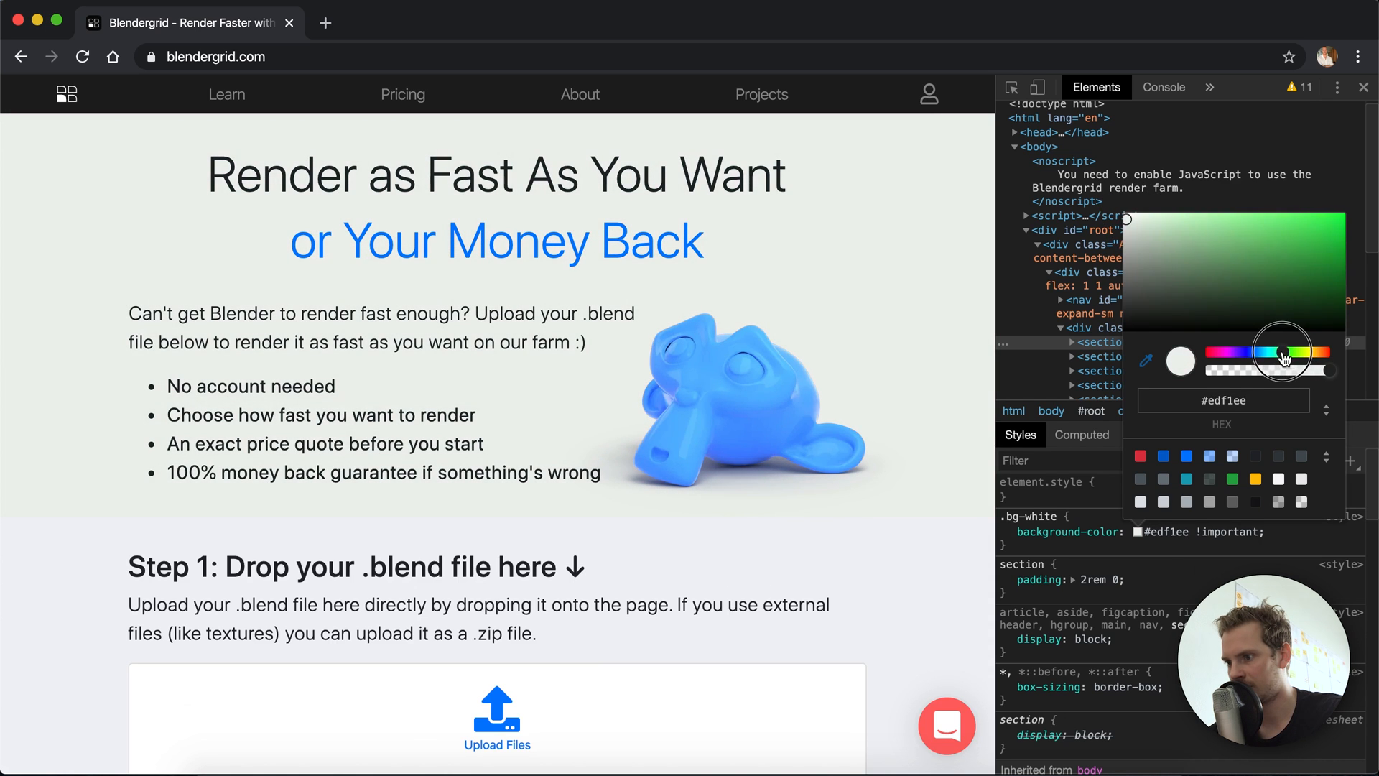
pyautogui.click(1130, 220)
pyautogui.moveTo(1132, 224); pyautogui.dragTo(1139, 226)
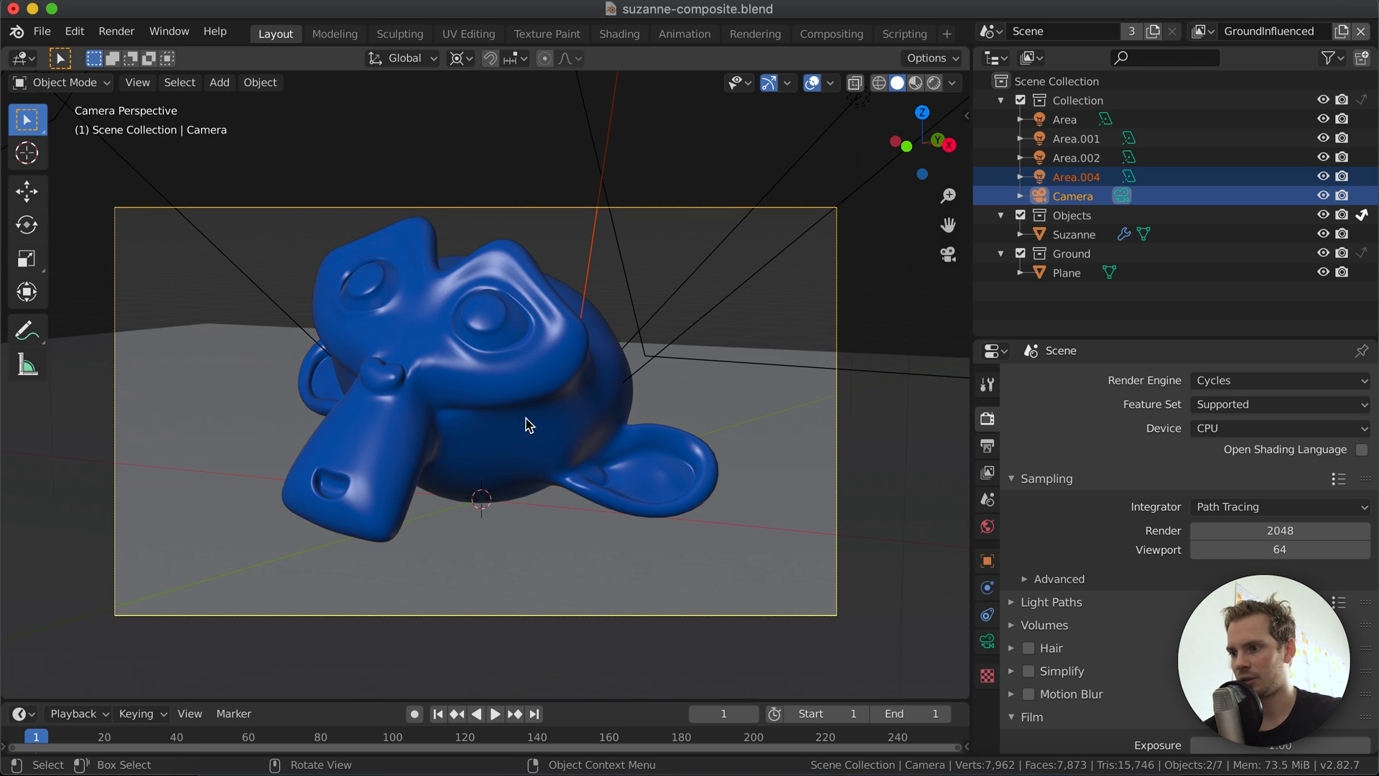
# In Blender, look over the lights, camera and Suzanne from outside the camera view and select the ground plane.
pyautogui.press('KP_0')
pyautogui.scroll(-8, 525, 426)
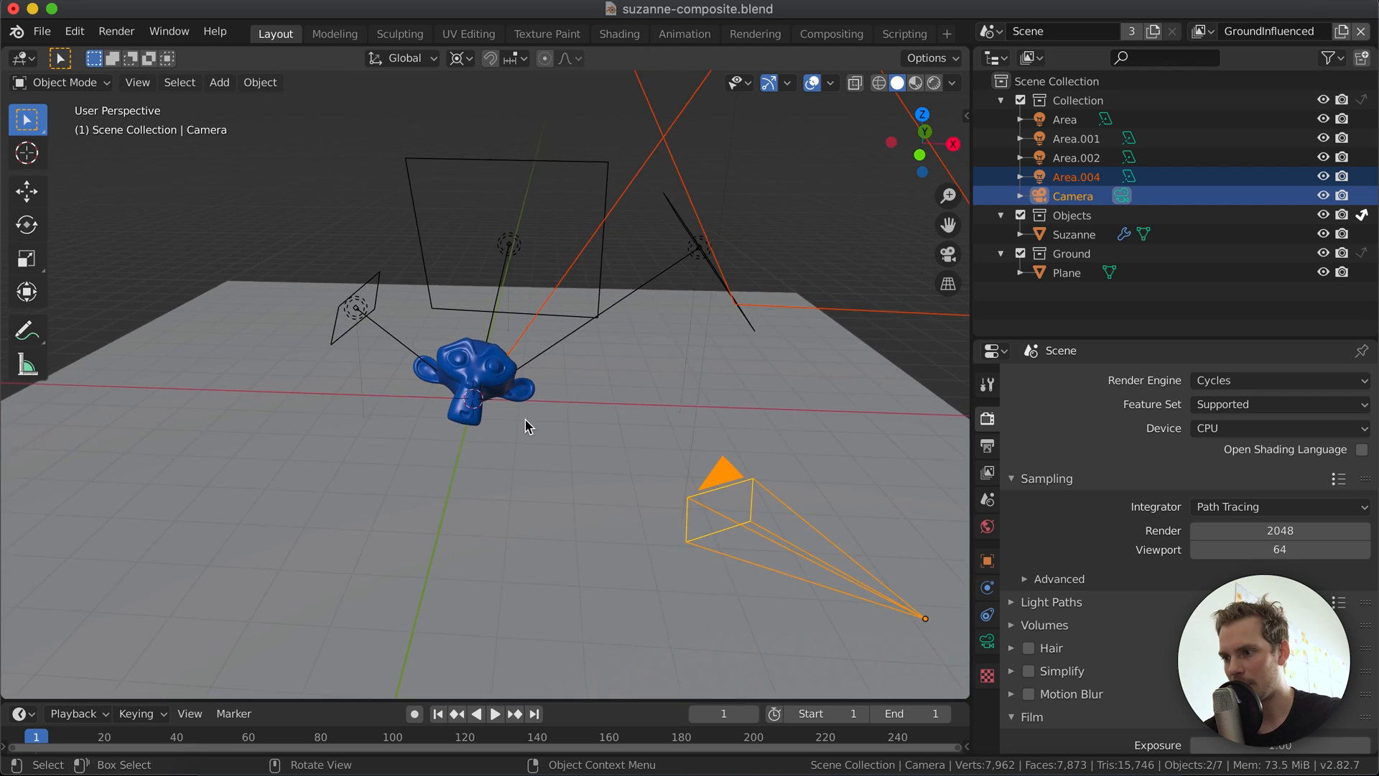
pyautogui.scroll(2, 525, 426)
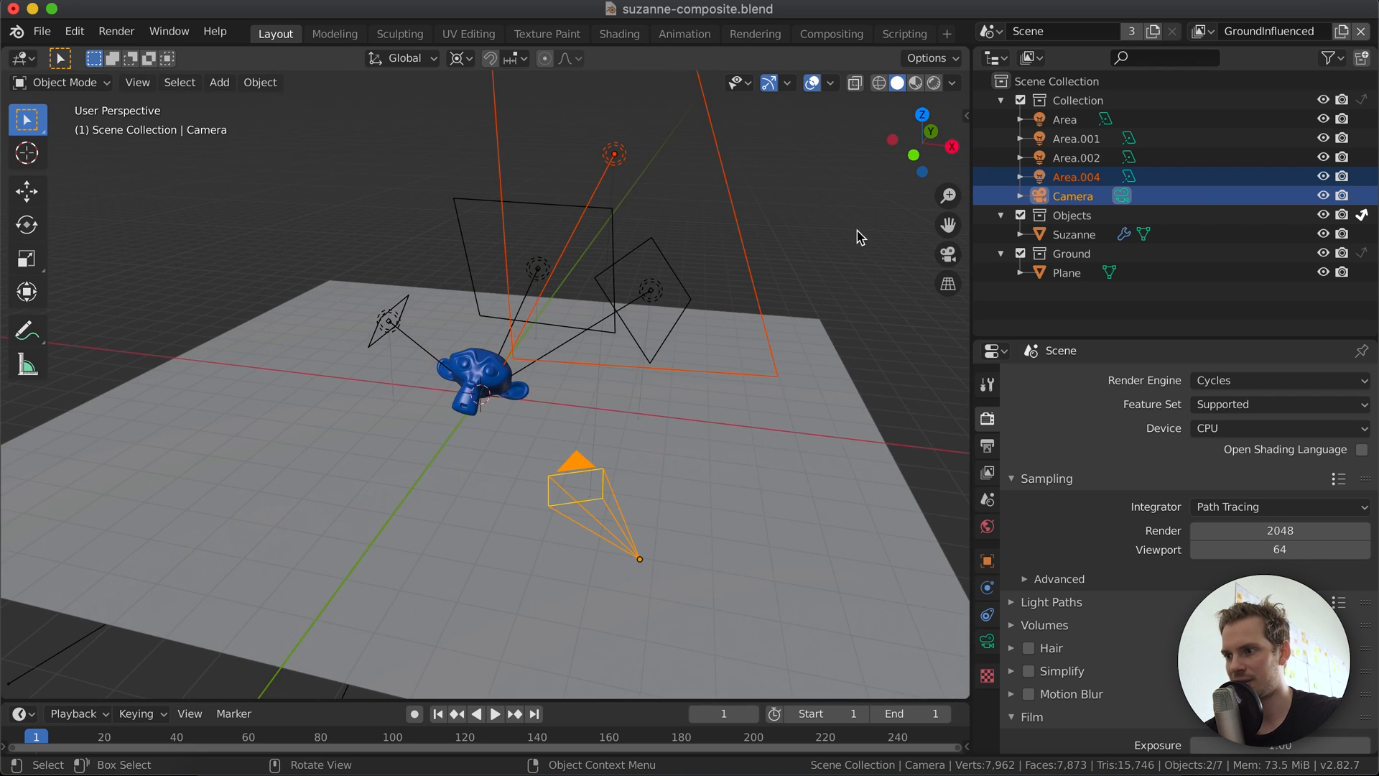
pyautogui.hscroll(10, 834, 231)
pyautogui.scroll(-4, 836, 232)
pyautogui.hscroll(-6, 838, 231)
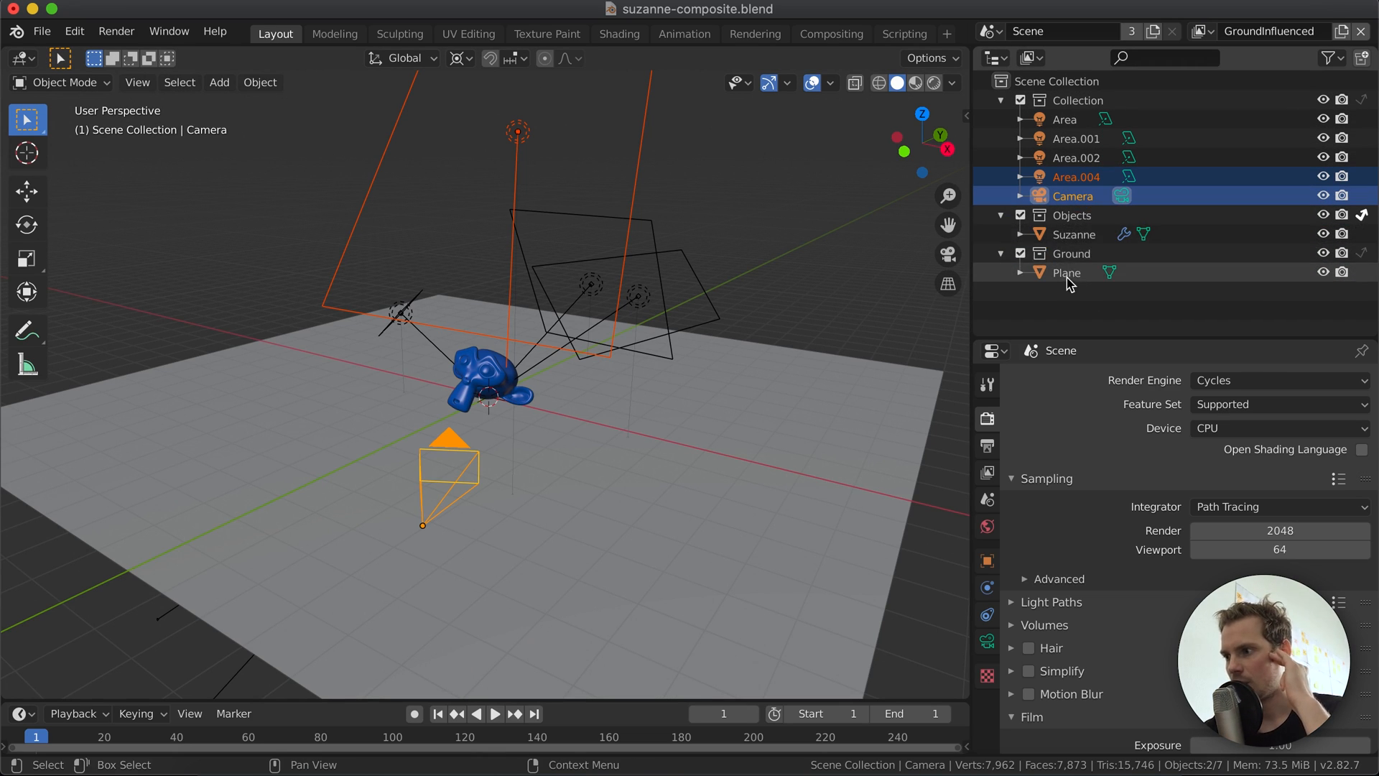
pyautogui.click(826, 441)
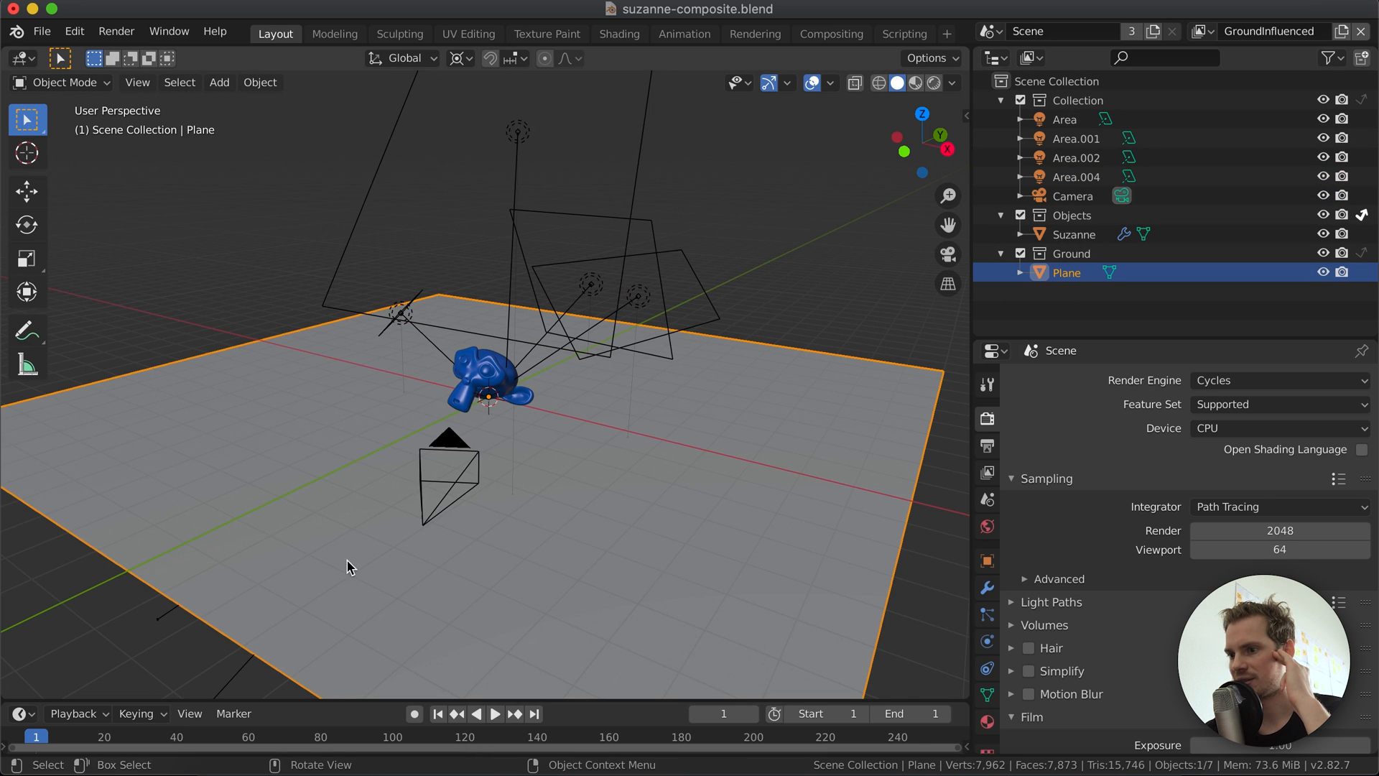
pyautogui.hscroll(-5, 399, 540)
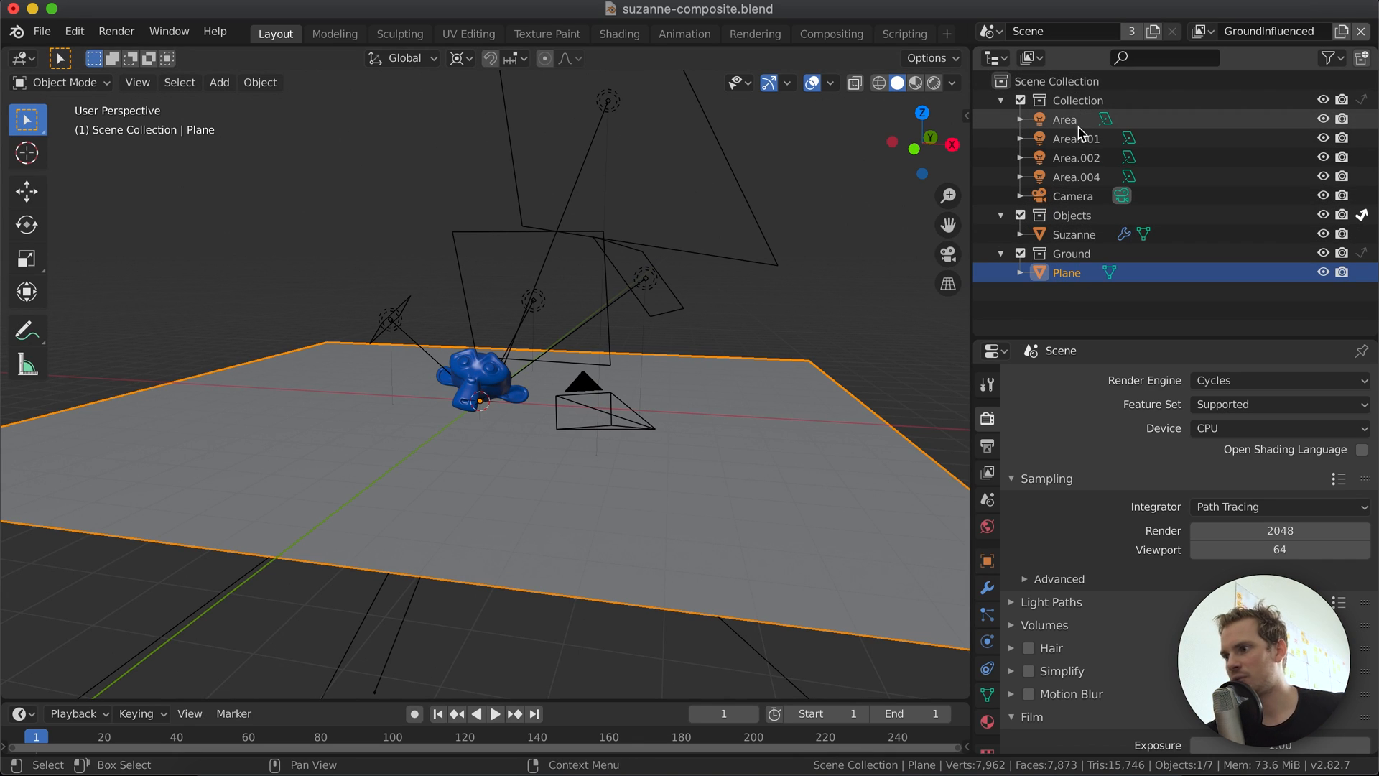
# Switch to the Monkey view layer and check the Ground collection's restriction toggle and the Monkey render result.
pyautogui.click(1200, 30)
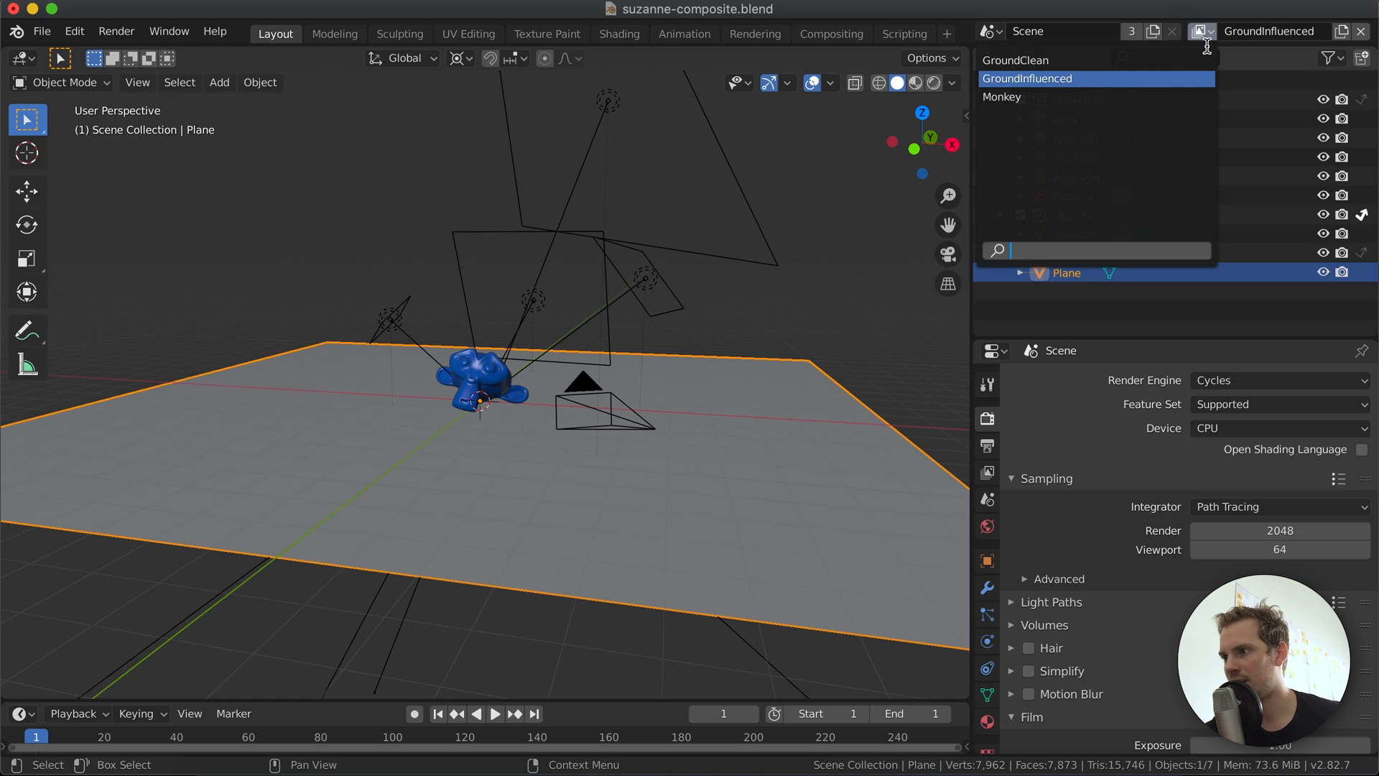
pyautogui.click(1042, 97)
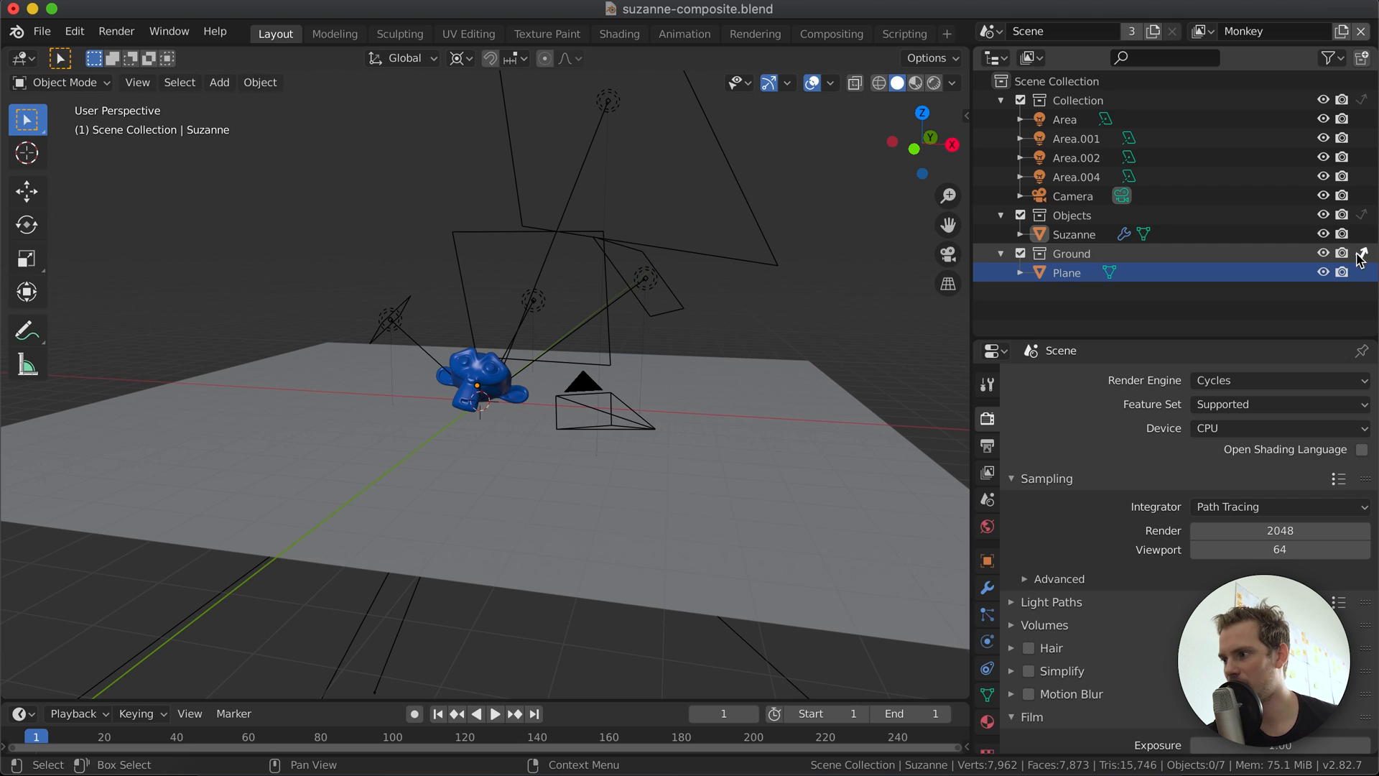
pyautogui.click(1332, 58)
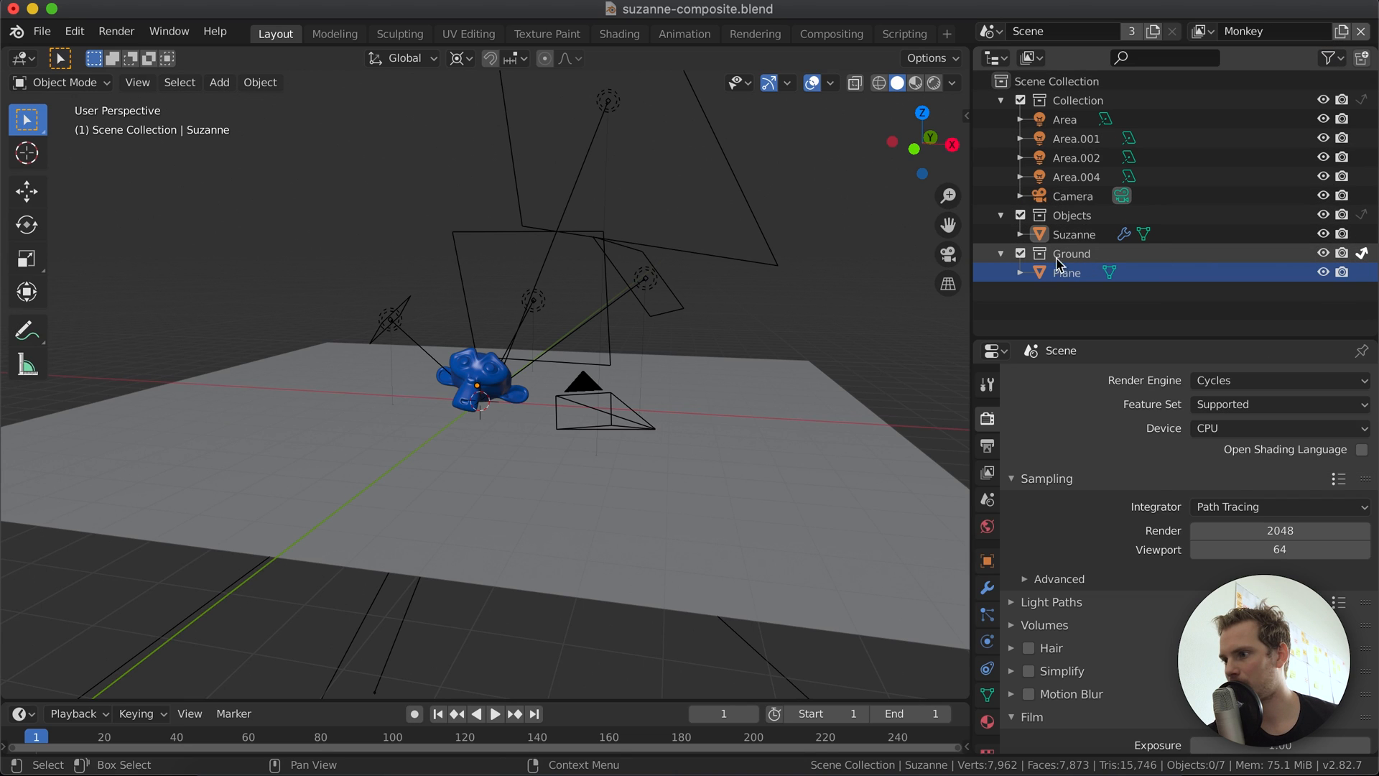
pyautogui.click(1363, 254)
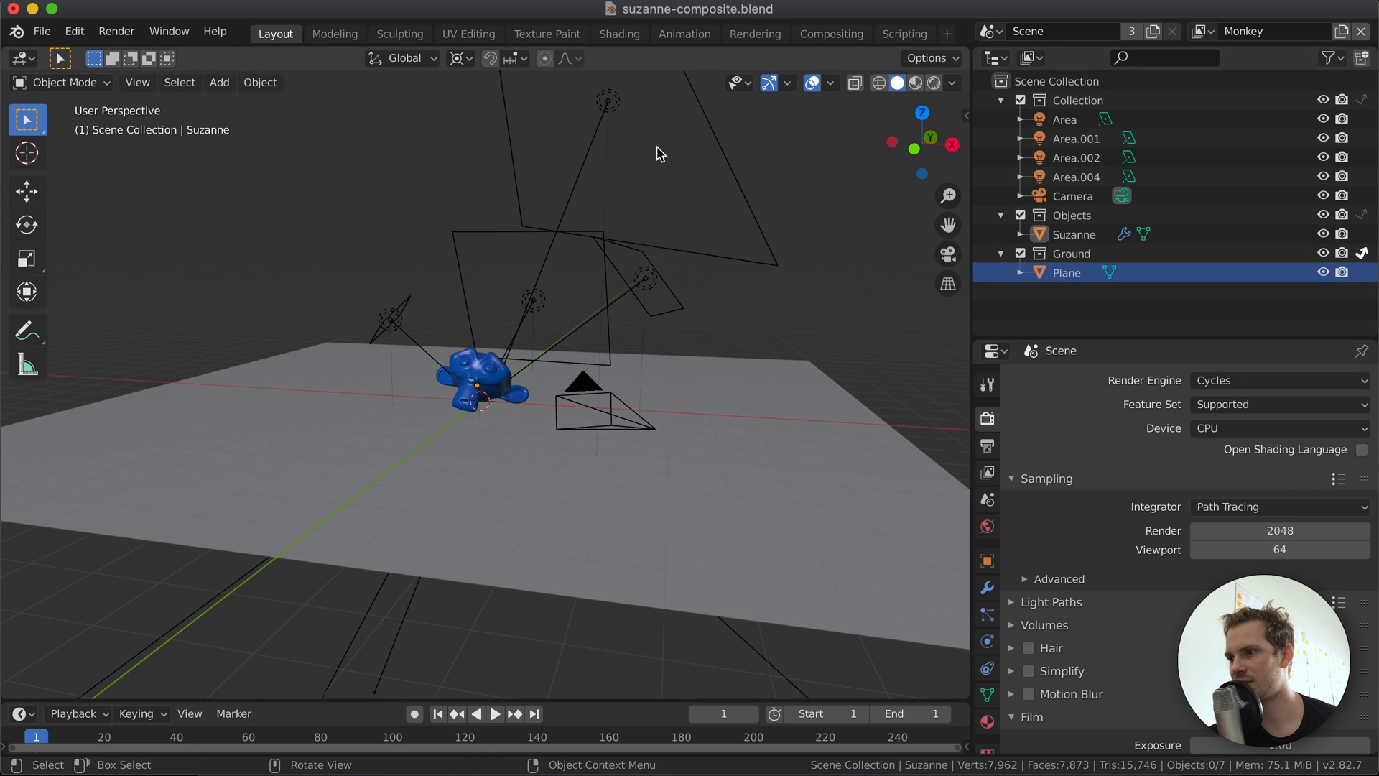
pyautogui.click(752, 34)
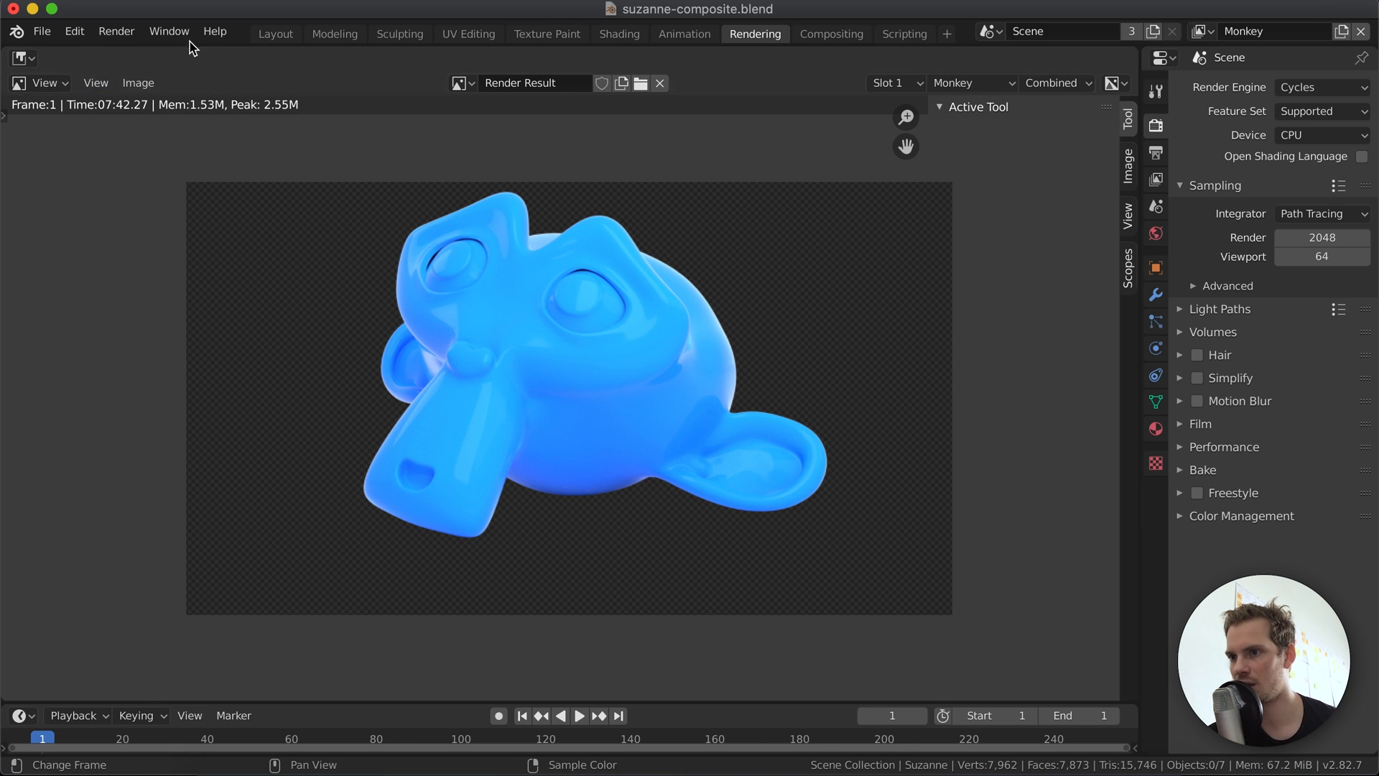
pyautogui.click(274, 36)
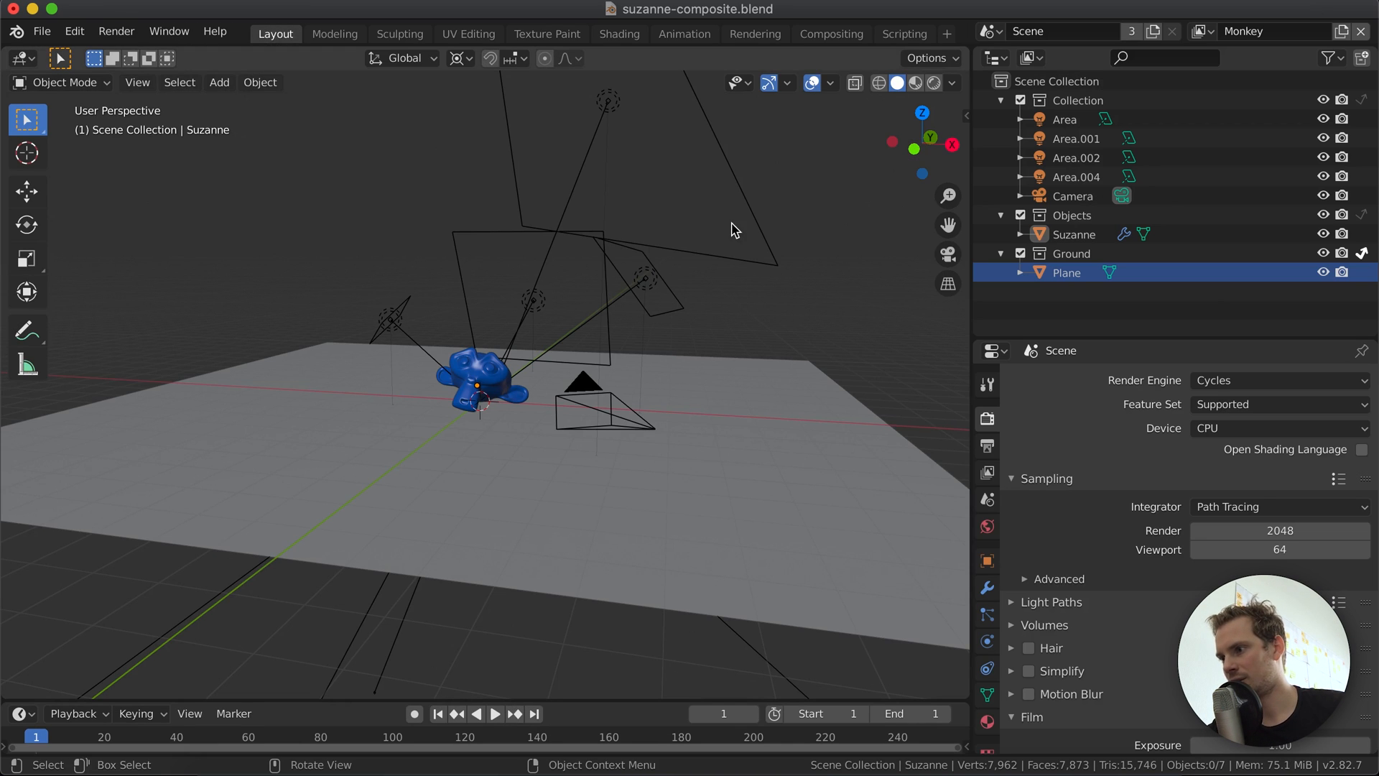
# Compare the GroundClean and GroundInfluenced view layers, finishing with GroundInfluenced active.
pyautogui.click(1200, 31)
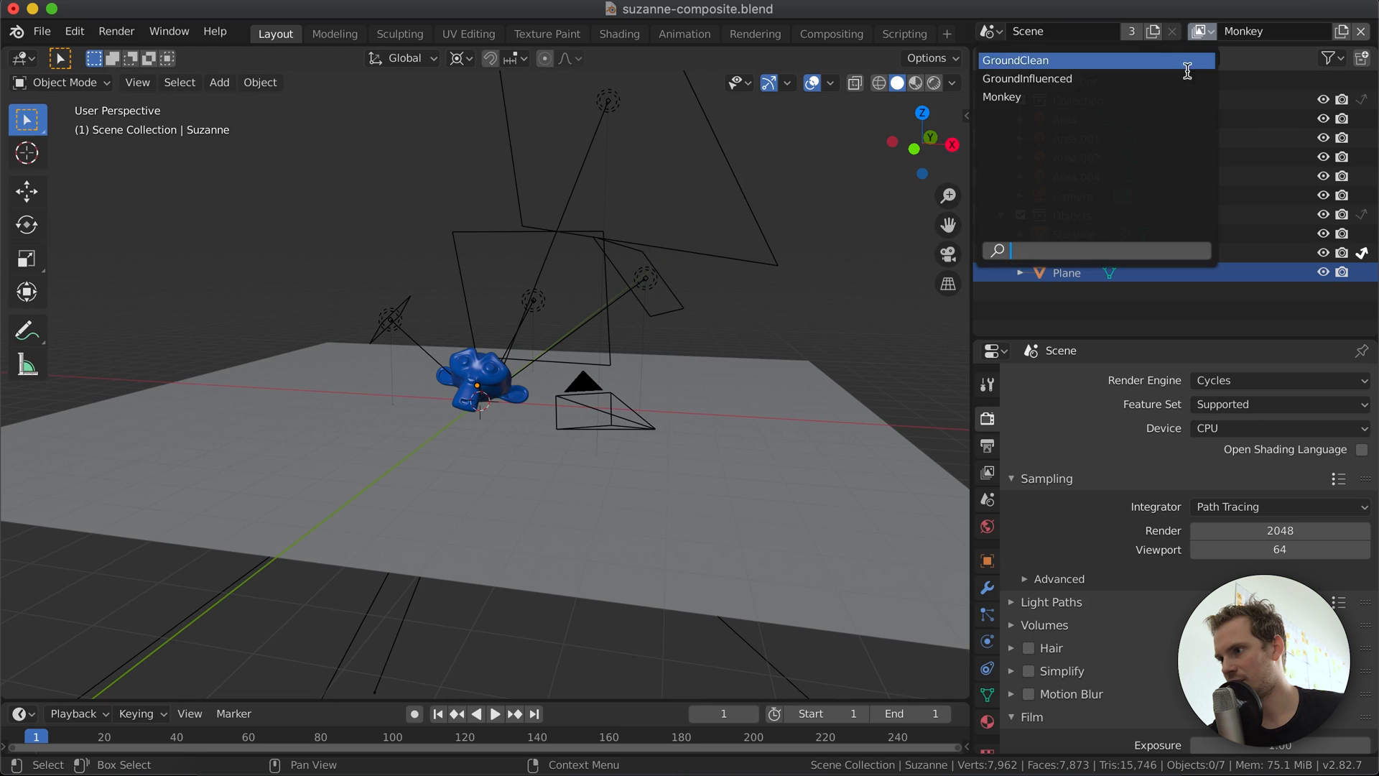
pyautogui.click(1133, 62)
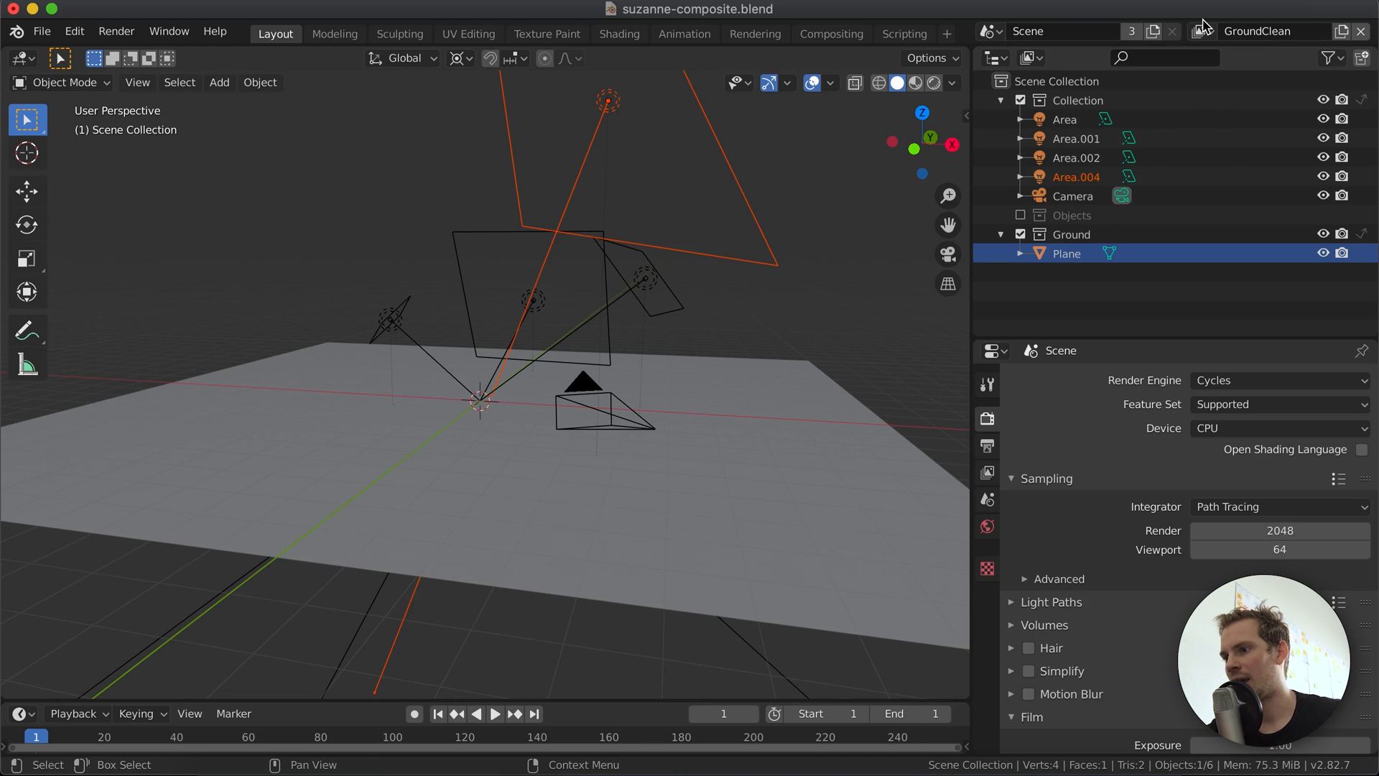
pyautogui.click(1200, 31)
pyautogui.click(1171, 79)
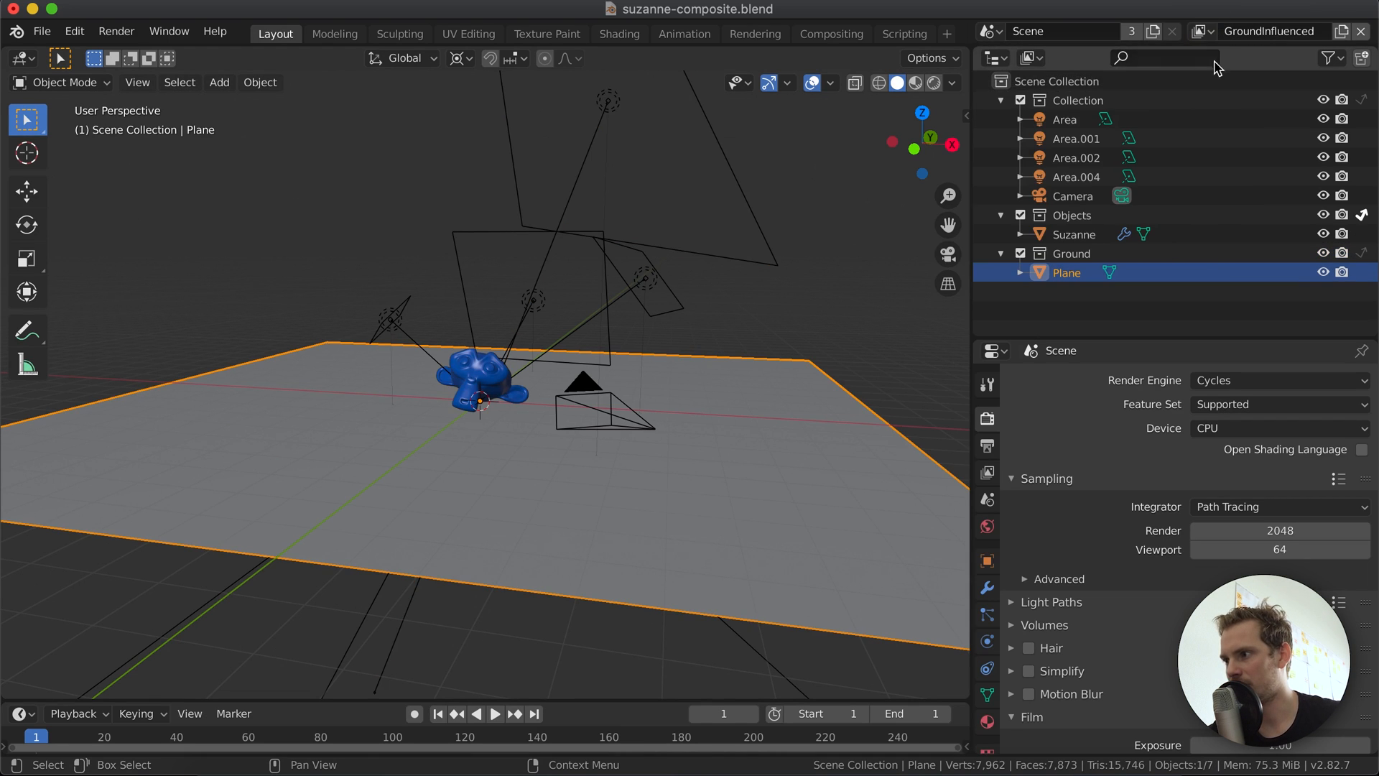
pyautogui.click(1200, 32)
pyautogui.click(1189, 60)
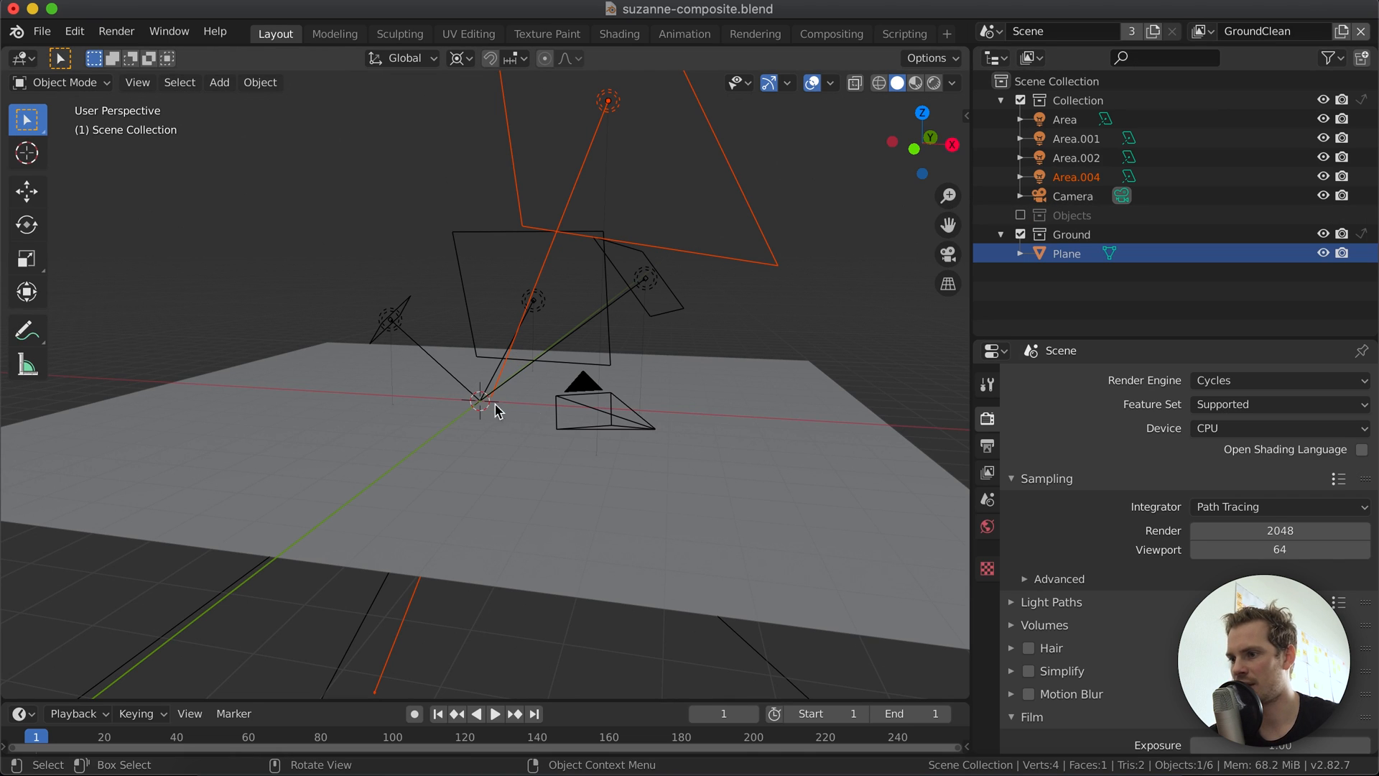
pyautogui.click(1200, 31)
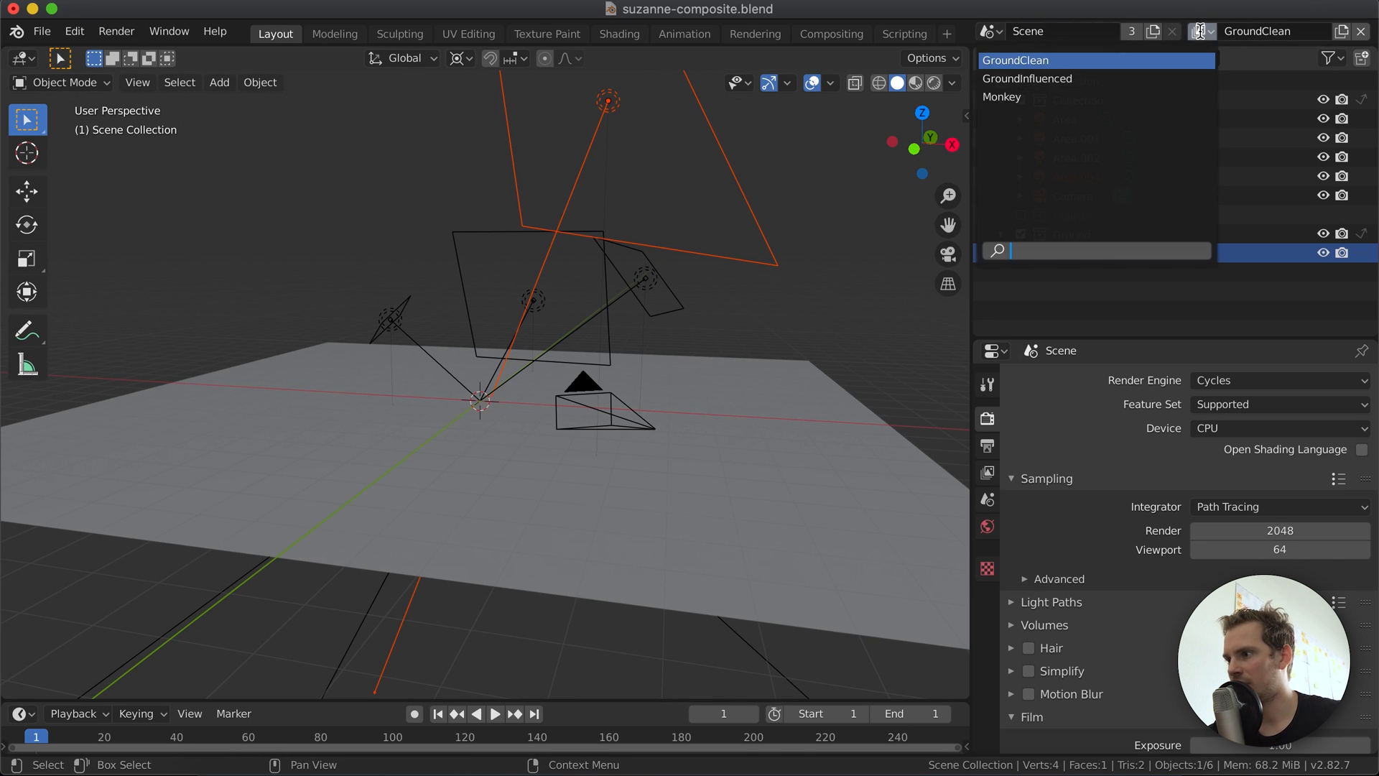
pyautogui.click(1142, 79)
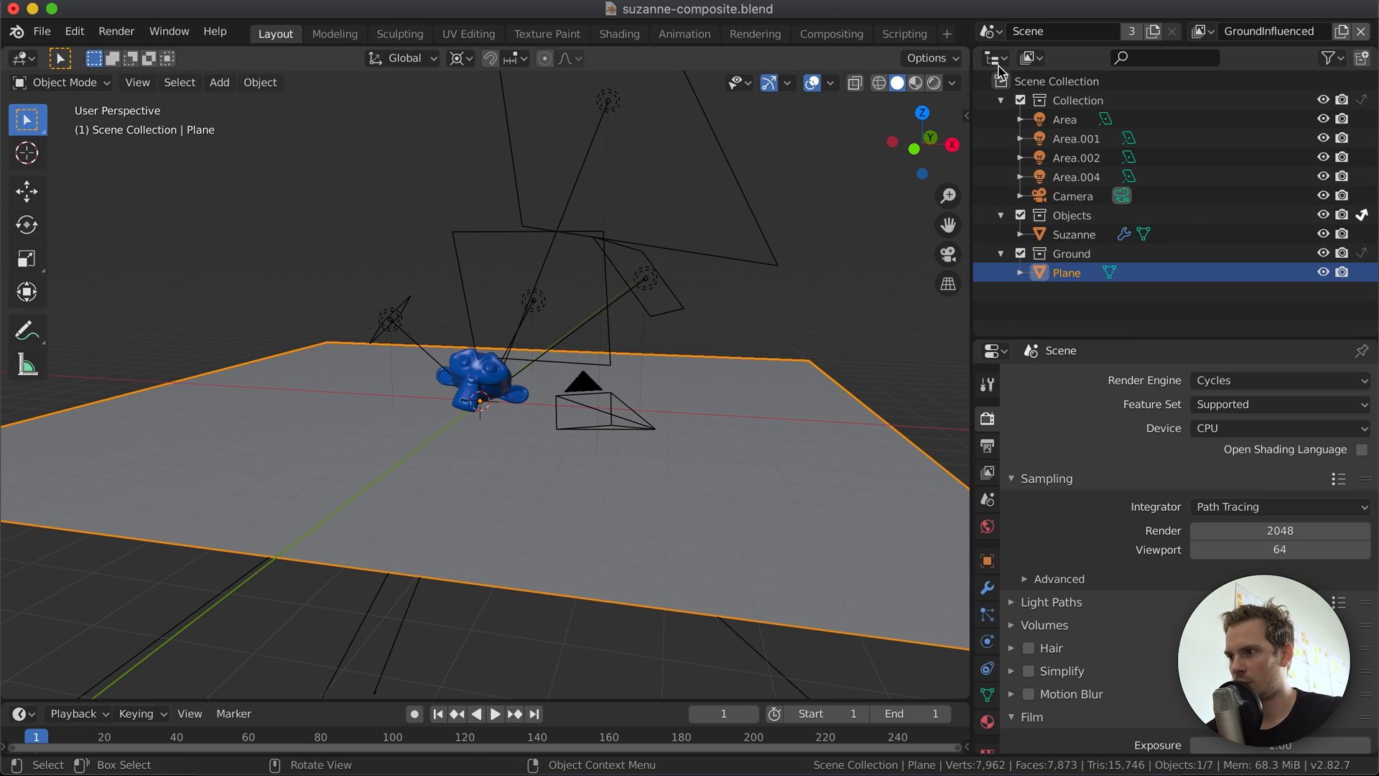
# View the GroundClean and GroundInfluenced layers of the render result in the Rendering workspace.
pyautogui.click(754, 34)
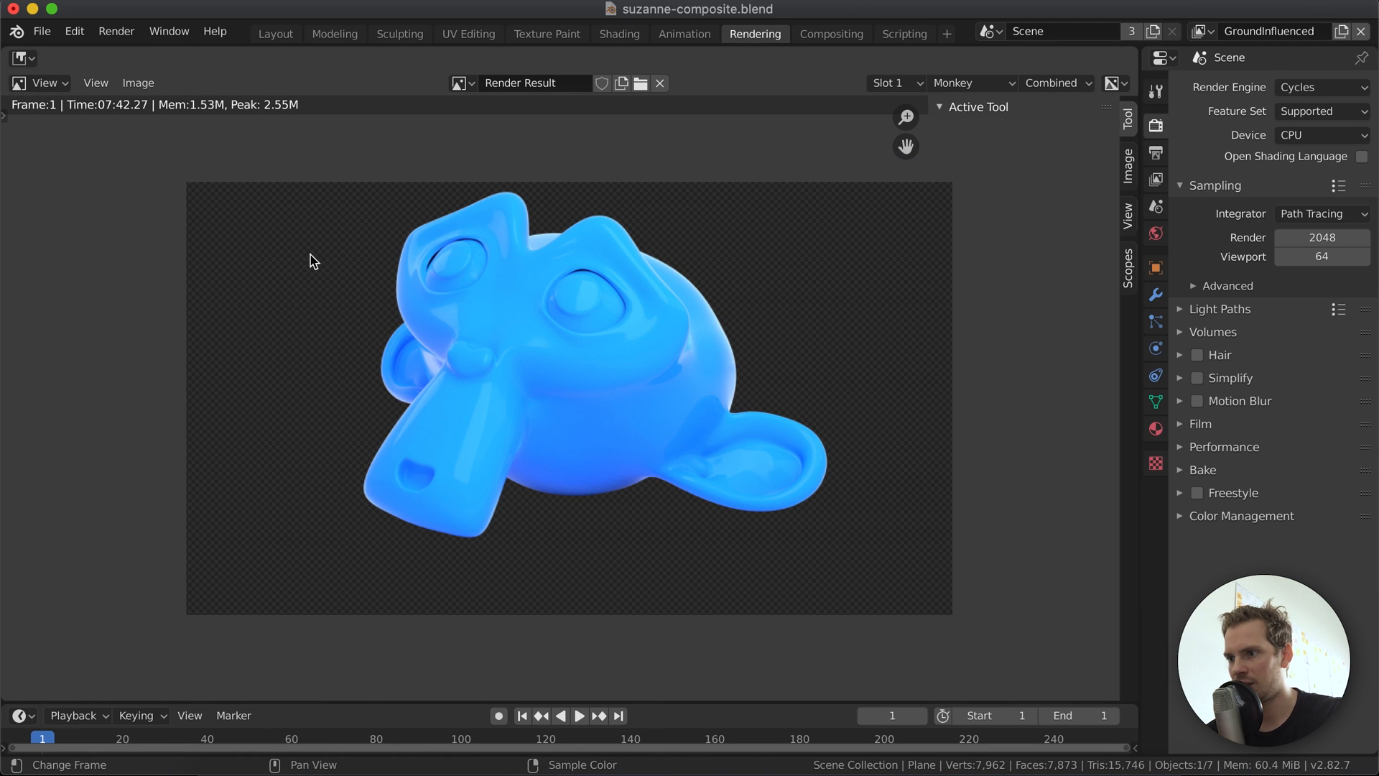
pyautogui.click(953, 83)
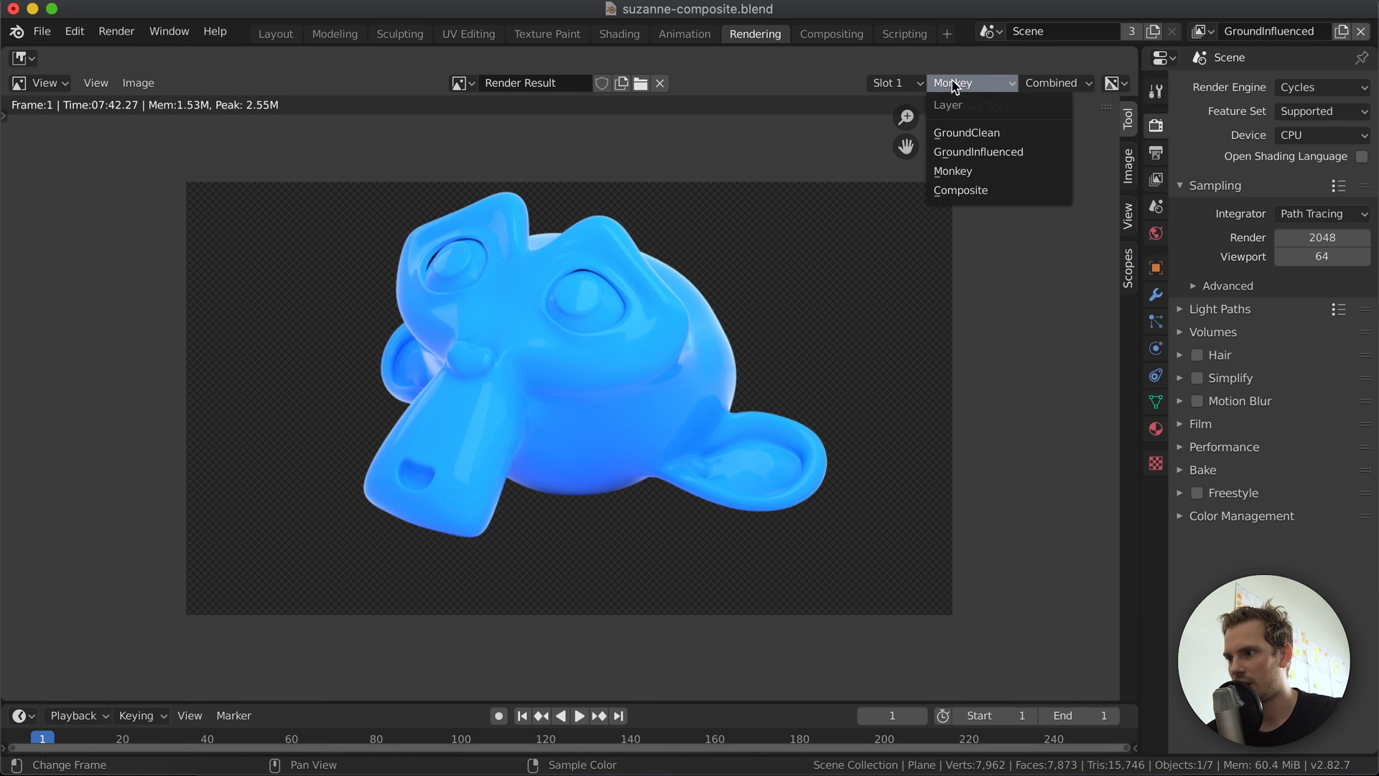
pyautogui.click(1010, 134)
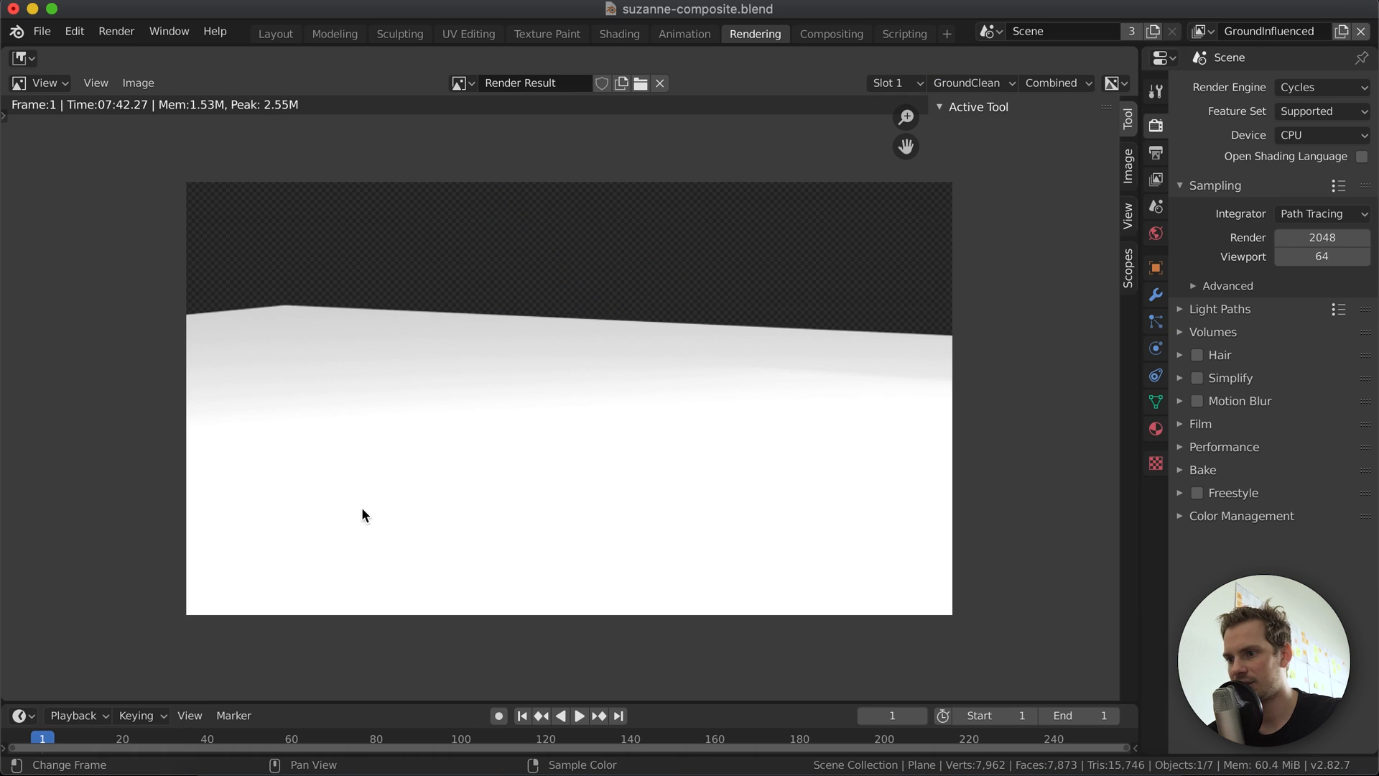
pyautogui.click(999, 84)
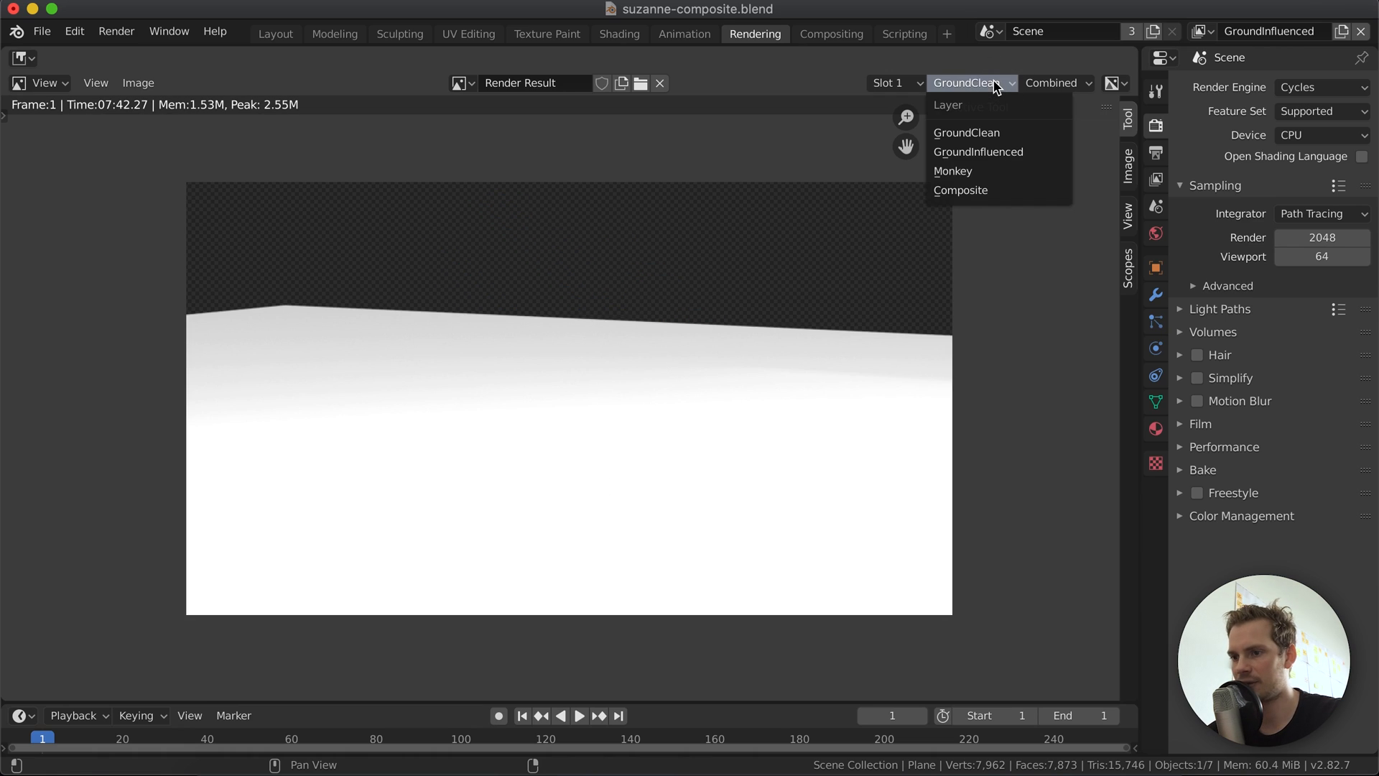
pyautogui.click(1013, 153)
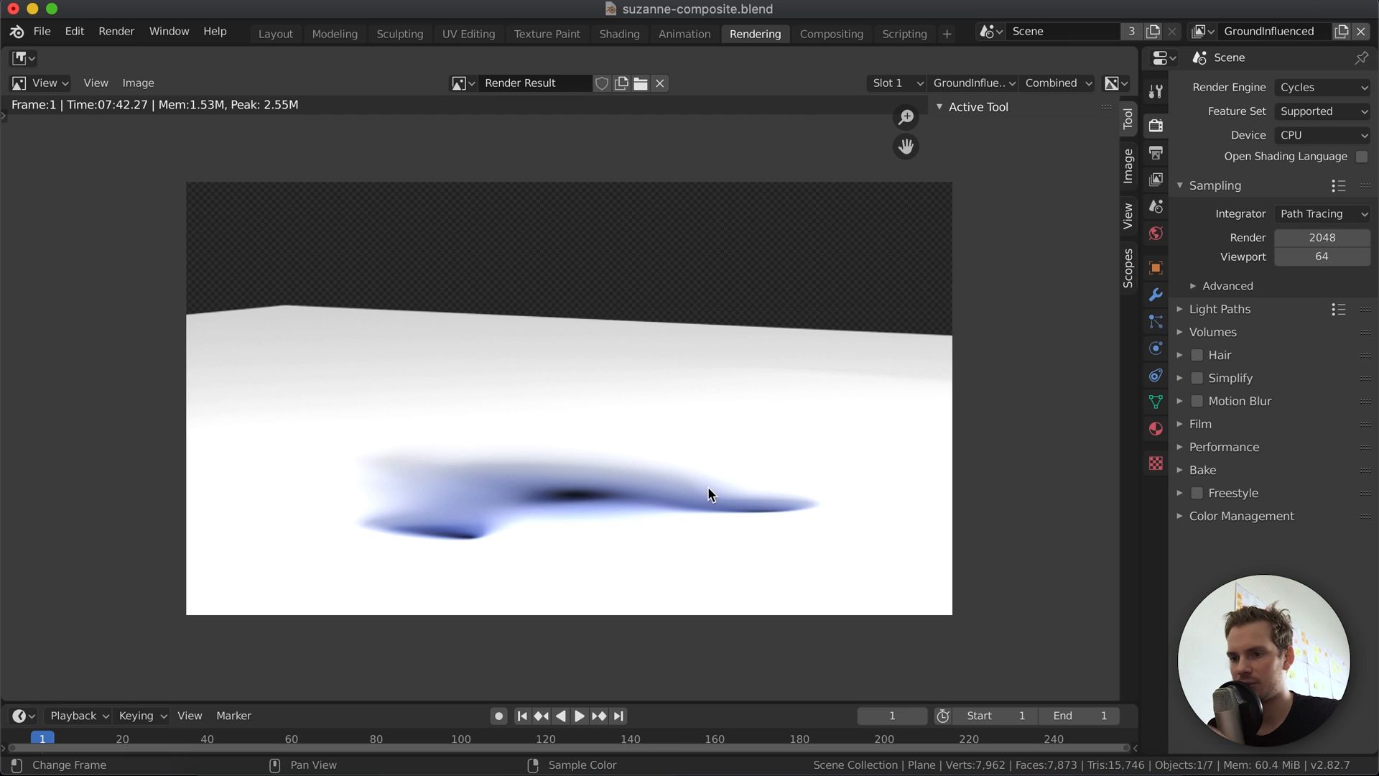
# In the compositing node tree, preview the Monkey and GroundClean render layers through the Viewer node.
pyautogui.click(829, 34)
pyautogui.scroll(-5, 661, 425)
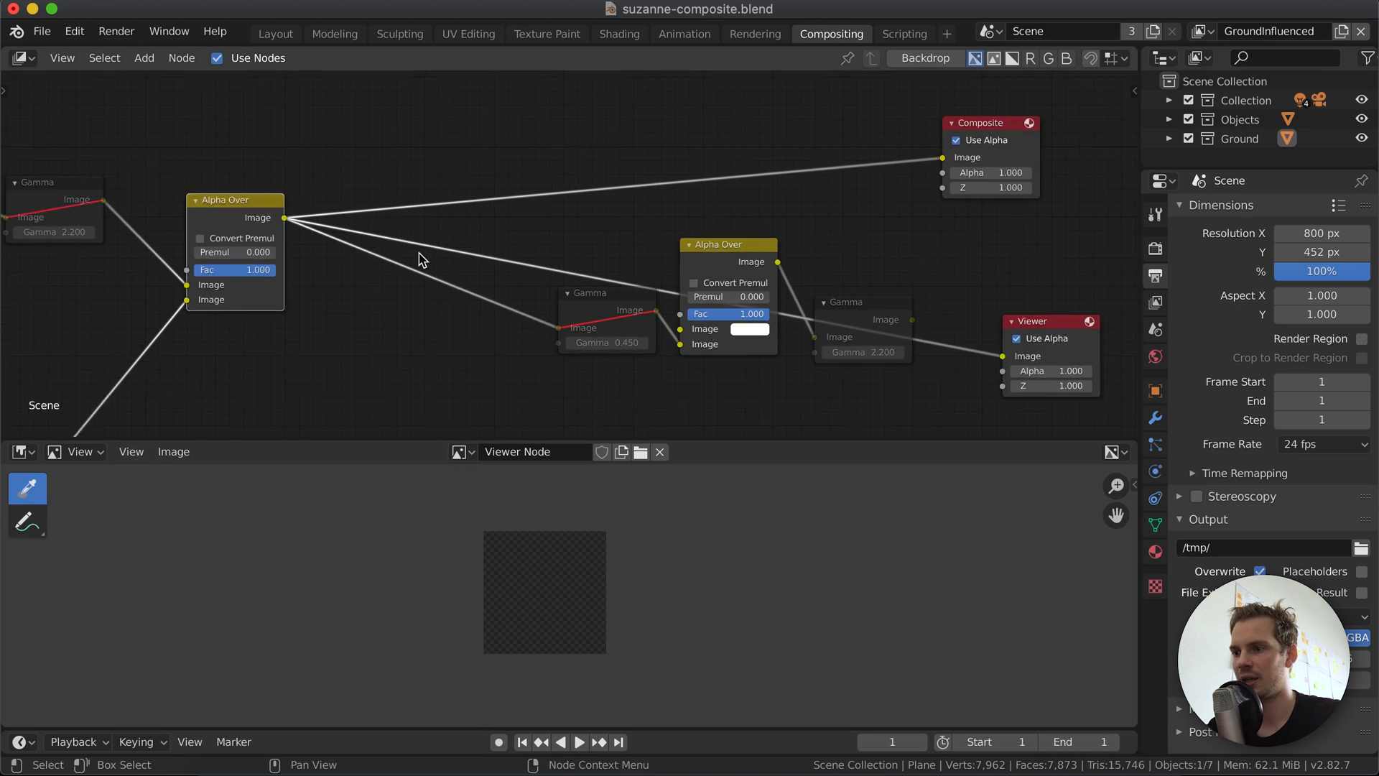
pyautogui.hscroll(-10, 406, 406)
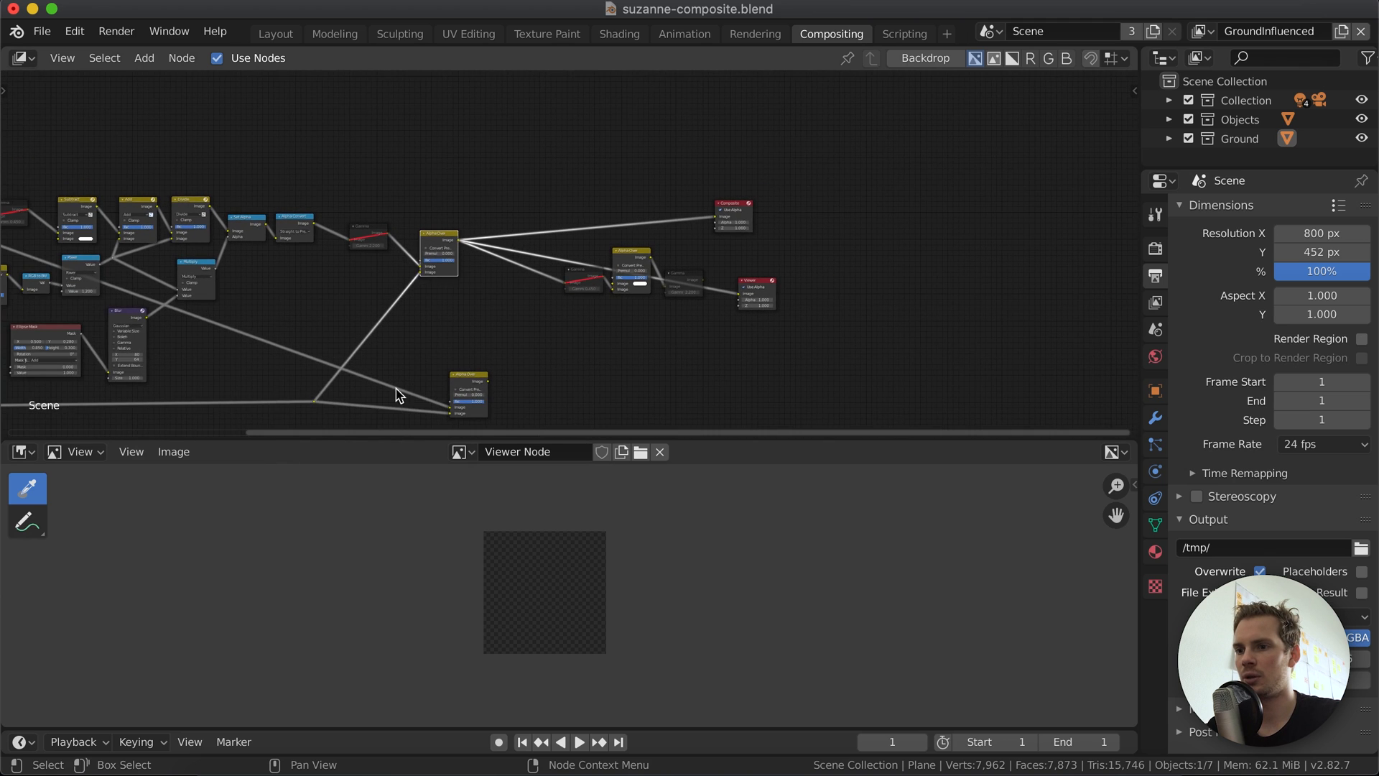
pyautogui.hscroll(2, 357, 372)
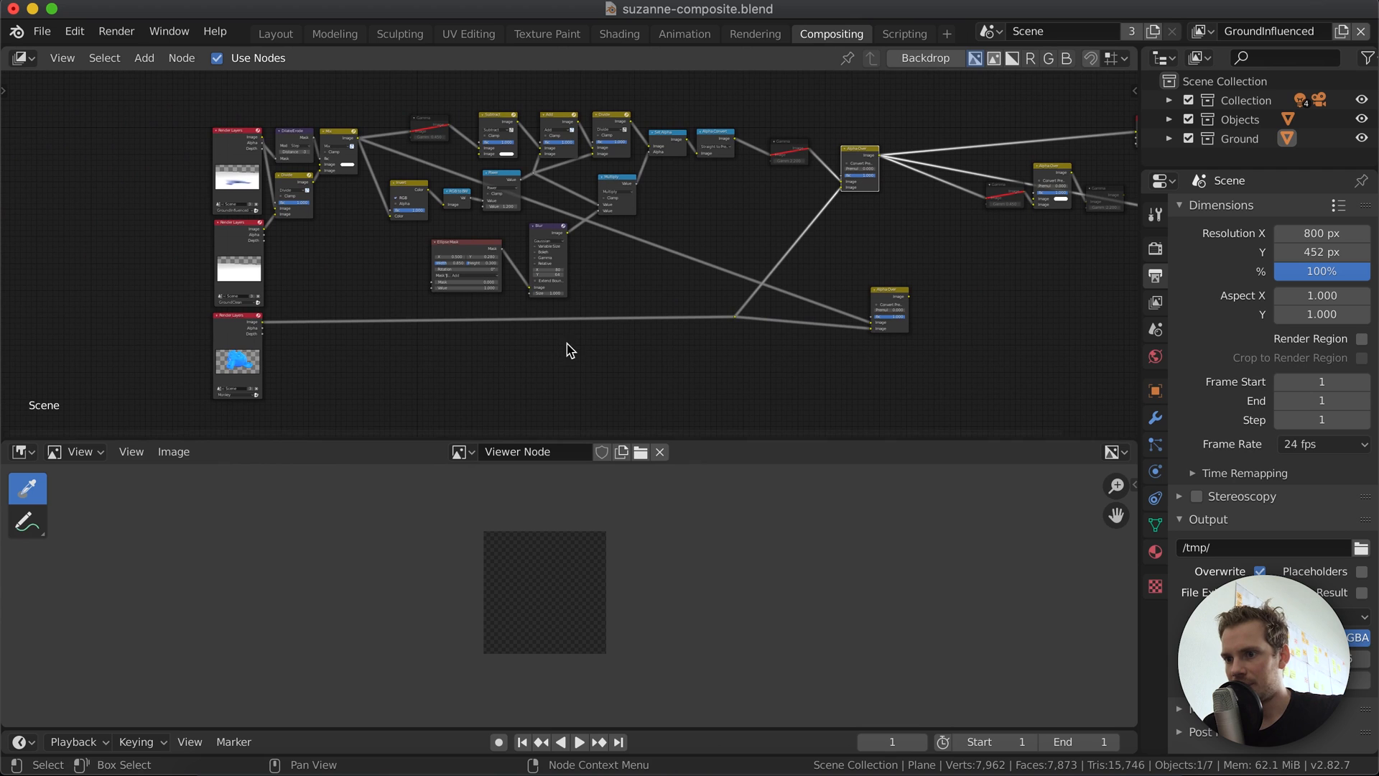
pyautogui.scroll(2, 244, 344)
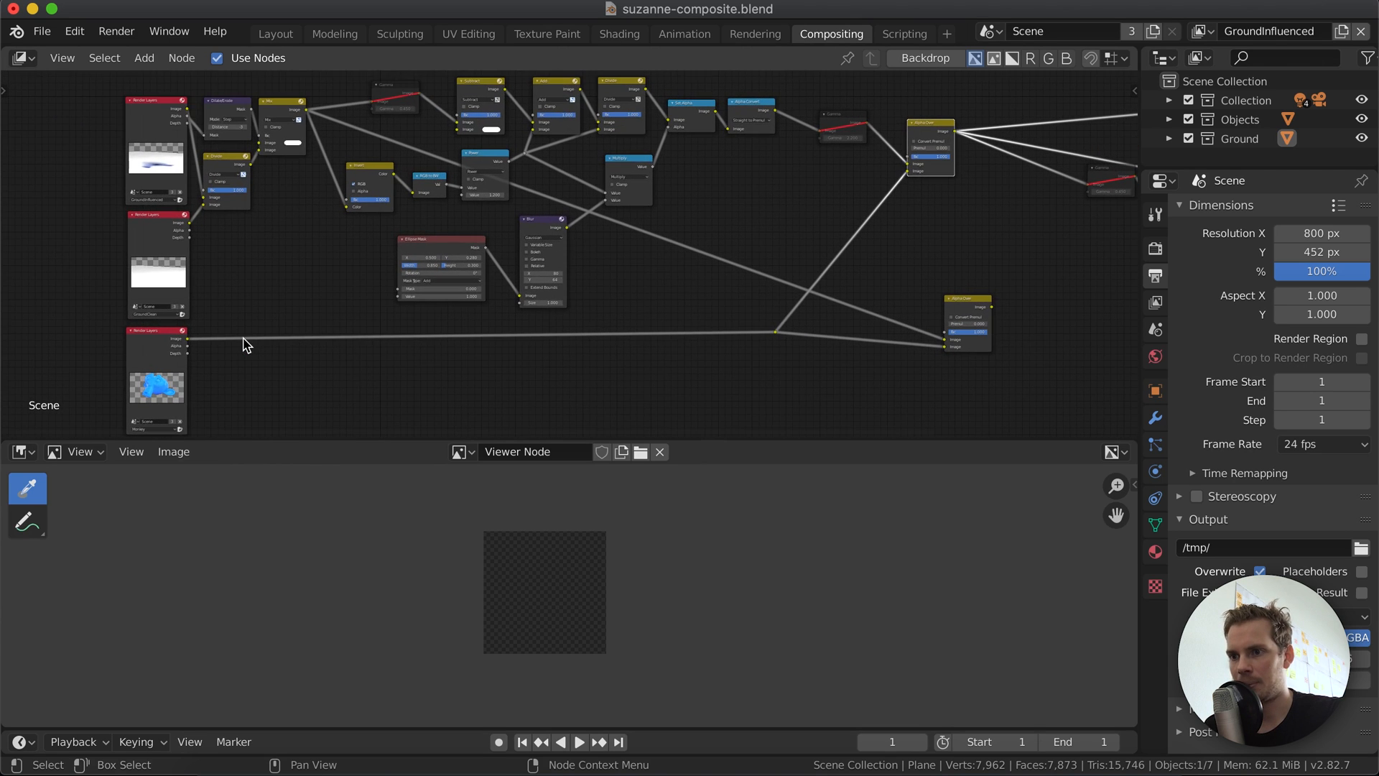
pyautogui.keyDown('ctrl'); pyautogui.keyDown('shift'); pyautogui.click(151, 357); pyautogui.keyUp('shift'); pyautogui.keyUp('ctrl')
pyautogui.keyDown('ctrl'); pyautogui.keyDown('shift'); pyautogui.click(162, 281); pyautogui.keyUp('shift'); pyautogui.keyUp('ctrl')
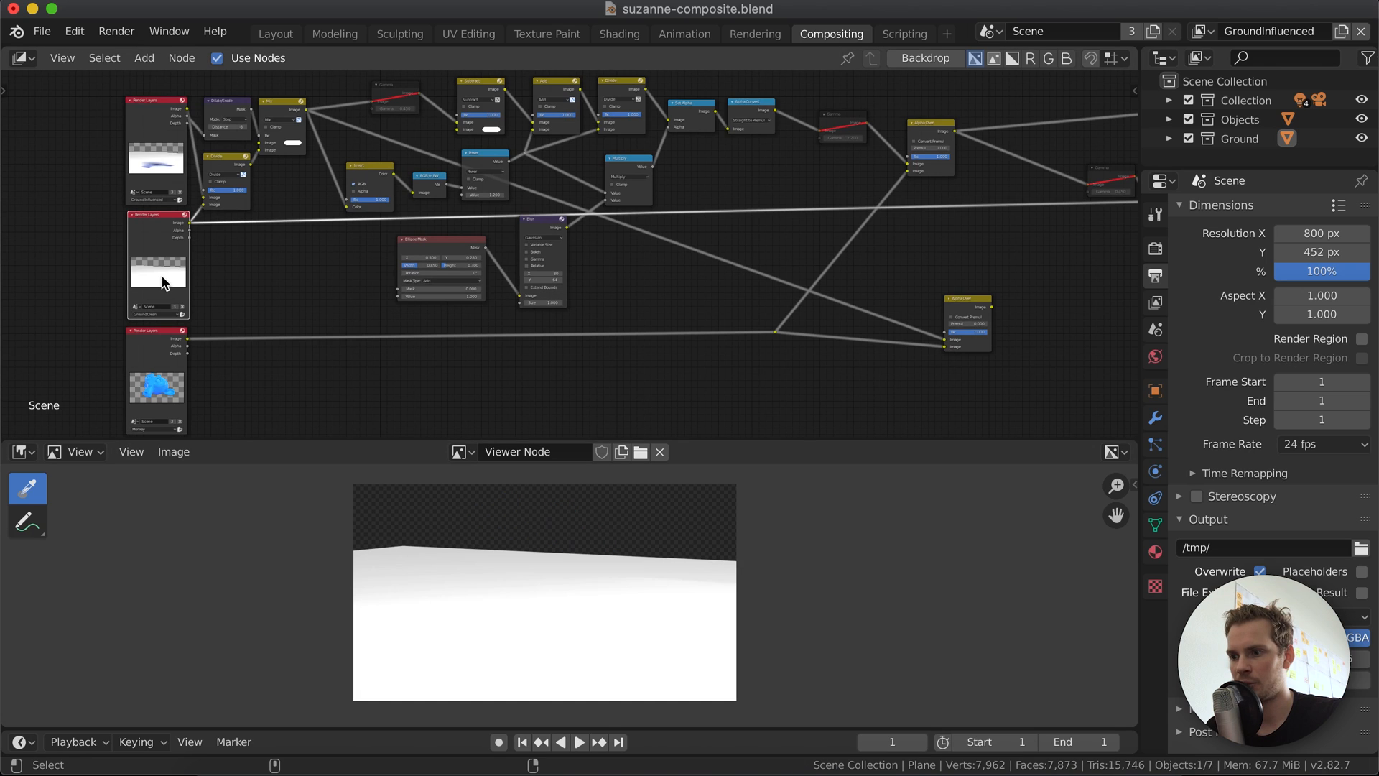
# Preview the GroundInfluenced render layer and move the lower Alpha Over node into line beneath the upper Alpha Over node.
pyautogui.keyDown('ctrl'); pyautogui.keyDown('shift'); pyautogui.click(165, 152); pyautogui.keyUp('shift'); pyautogui.keyUp('ctrl')
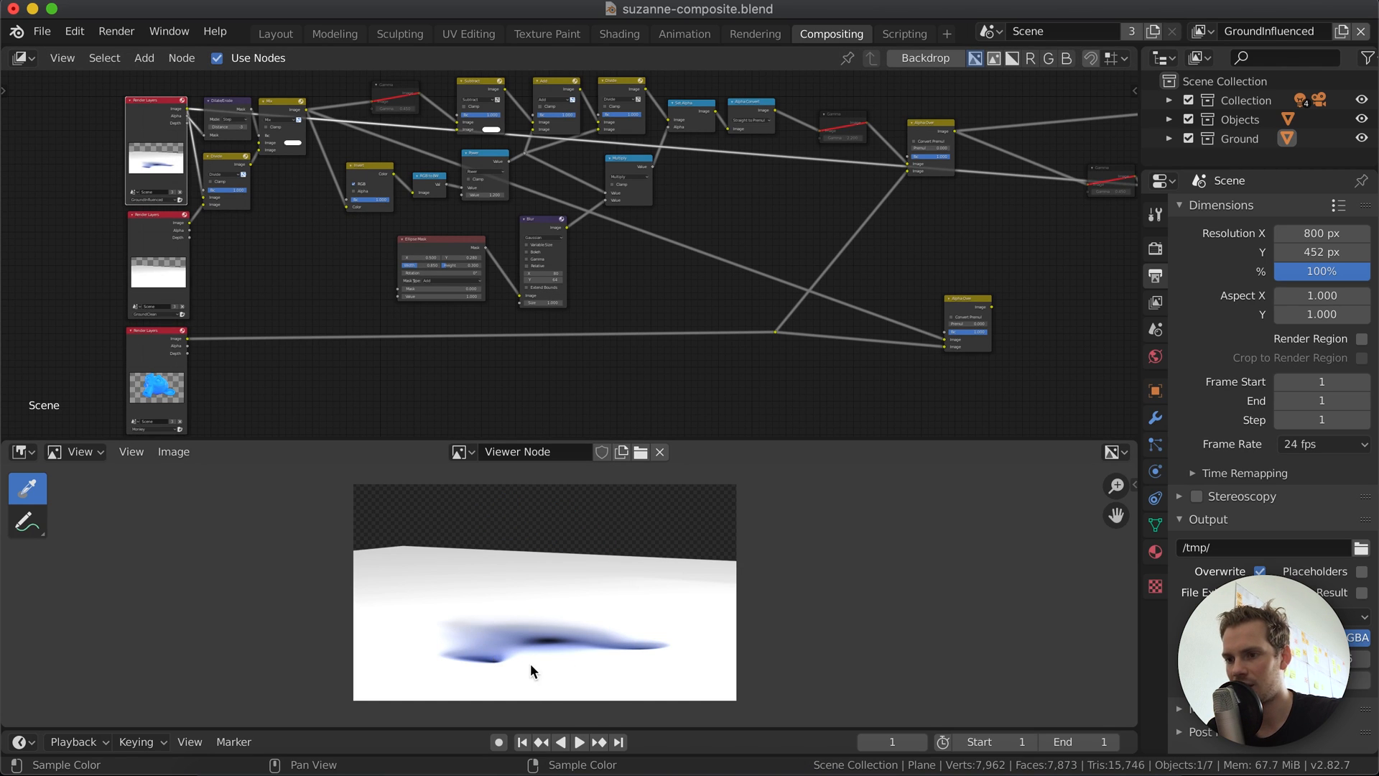
pyautogui.moveTo(954, 311); pyautogui.dragTo(1007, 302, button='middle')
pyautogui.moveTo(1006, 301); pyautogui.dragTo(969, 298)
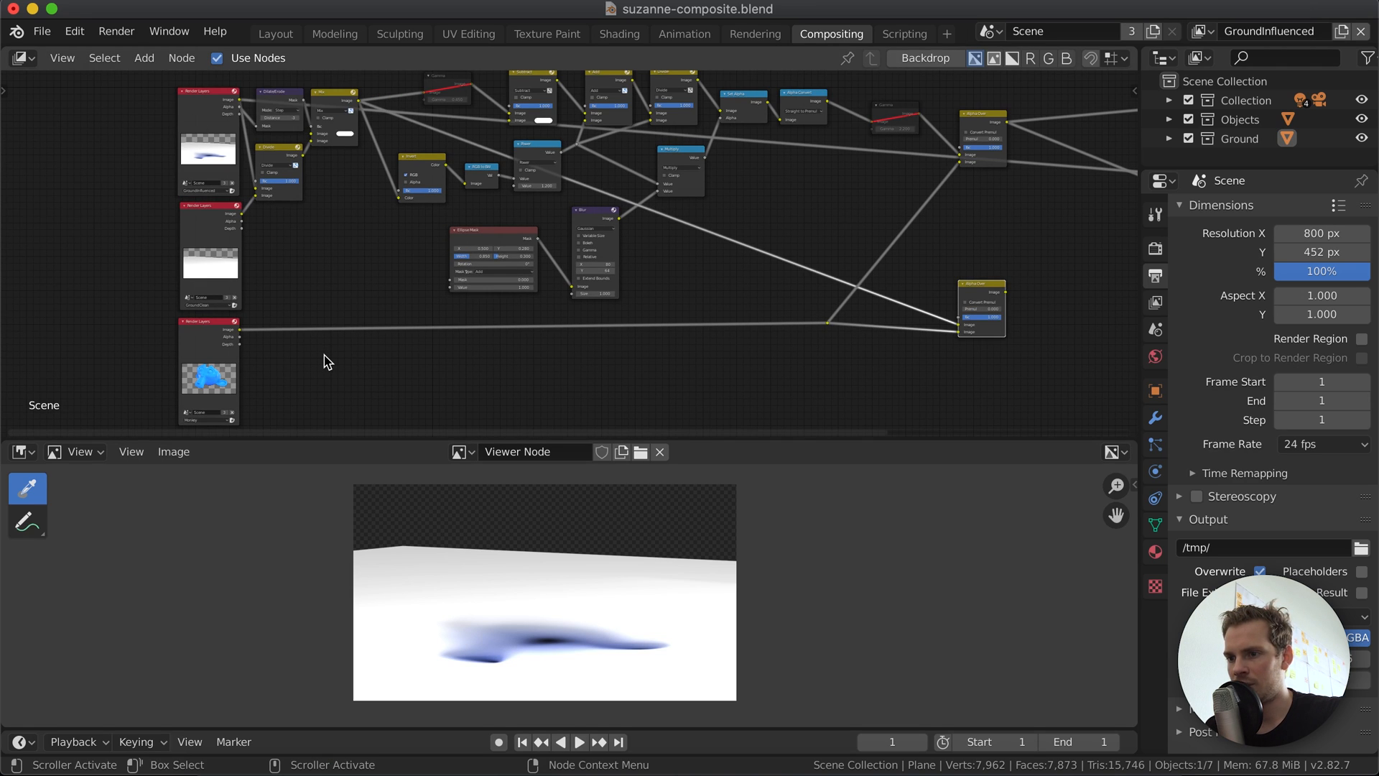
# Connect the GroundInfluenced render layer's Image output to the first image input of the lower Alpha Over node.
pyautogui.hscroll(10, 697, 337)
pyautogui.hscroll(-9, 697, 338)
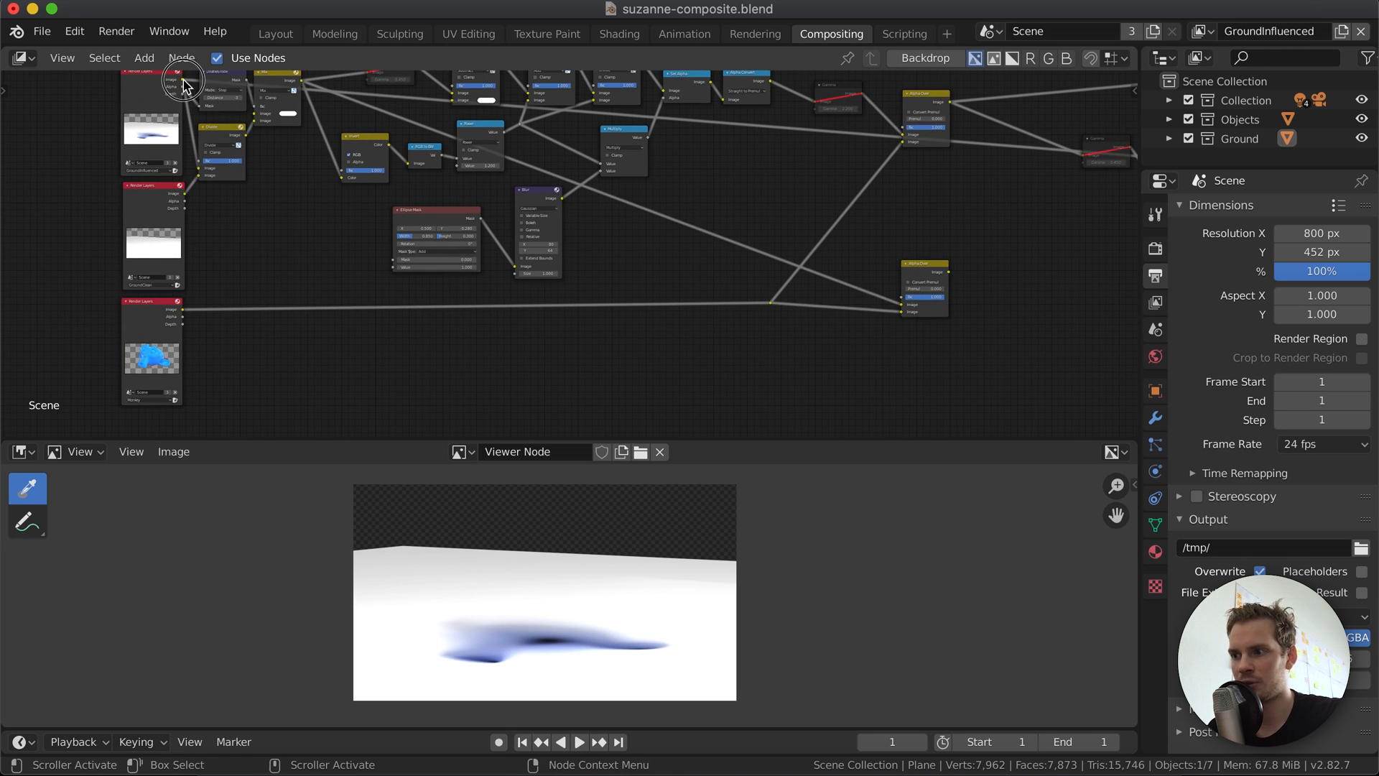
pyautogui.moveTo(185, 82); pyautogui.dragTo(902, 304)
pyautogui.click(134, 134)
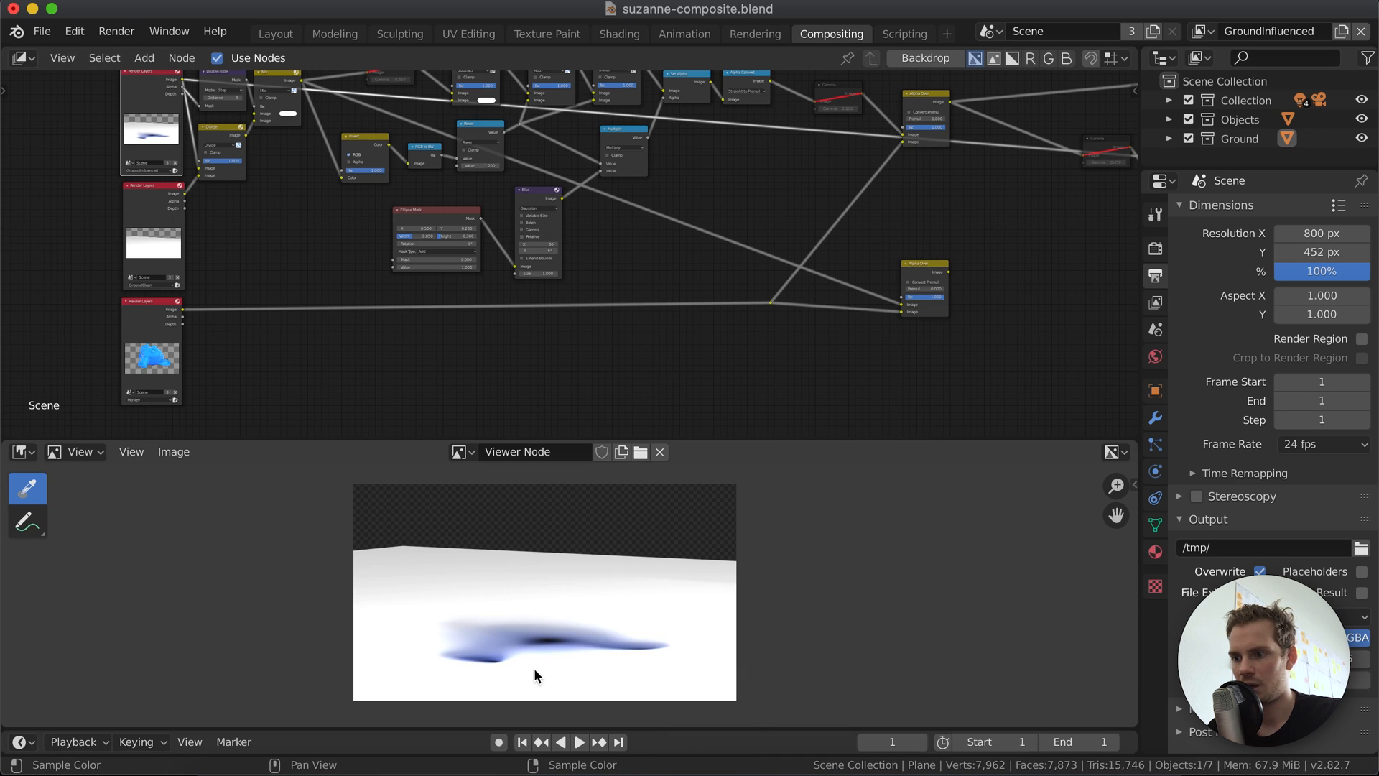
# Examine the shadow in the GroundInfluenced preview up close and switch the Viewer to the Monkey render layer.
pyautogui.scroll(3, 537, 640)
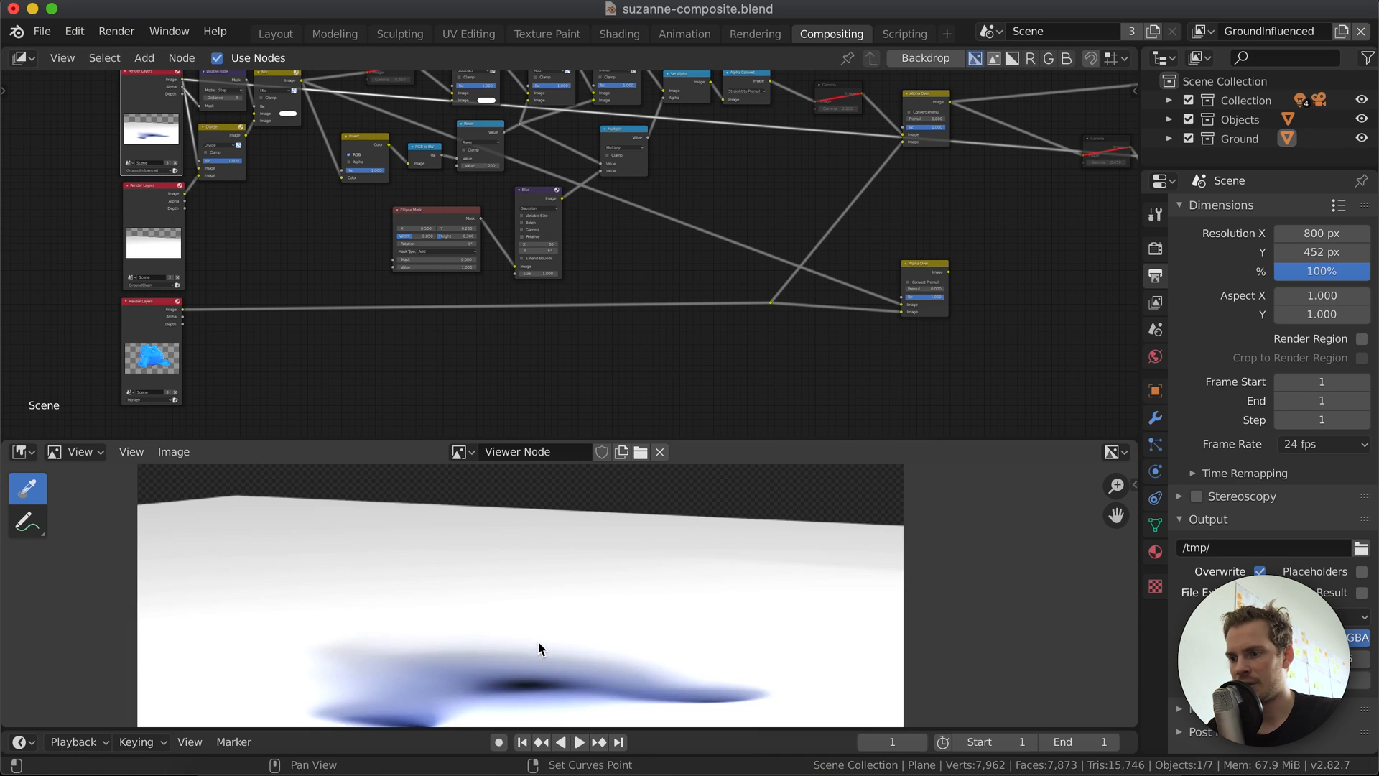
pyautogui.scroll(1, 538, 641)
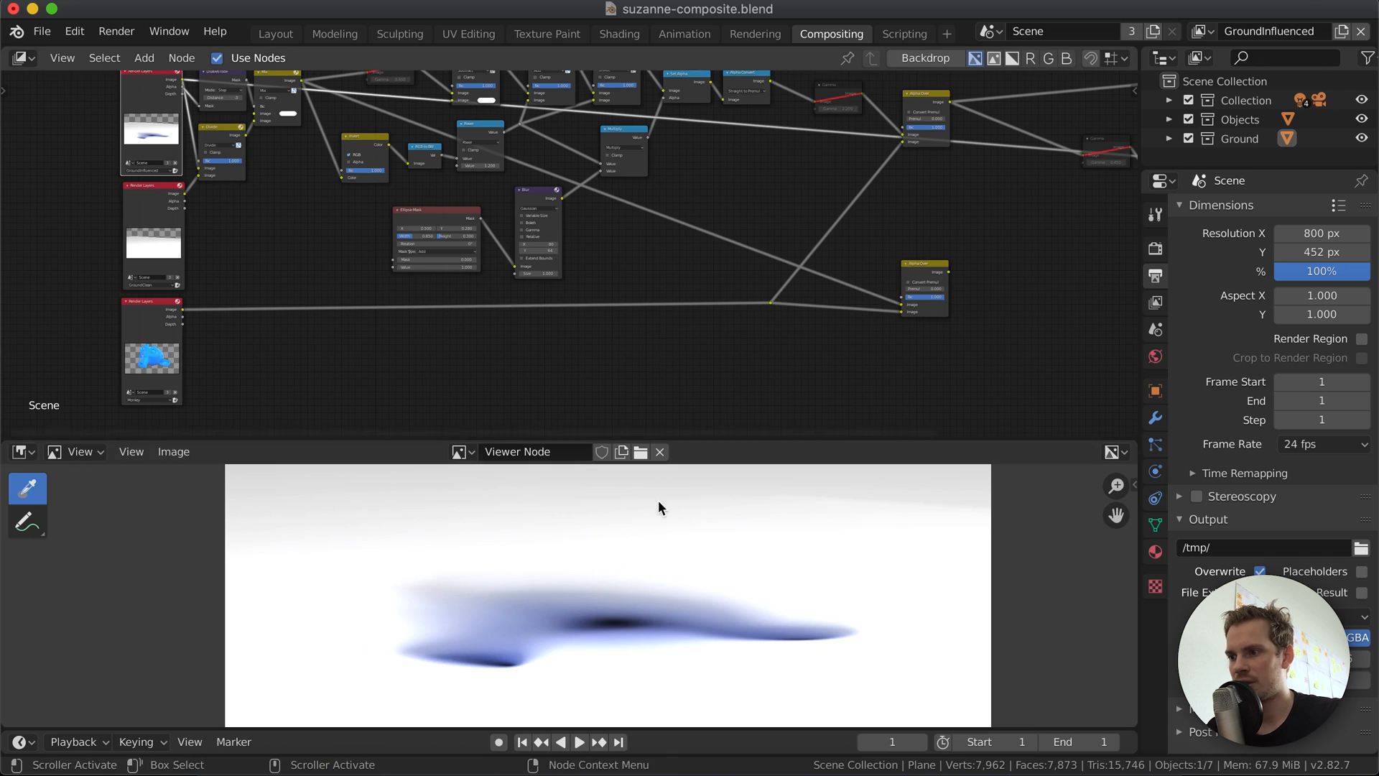
pyautogui.keyDown('ctrl'); pyautogui.keyDown('shift'); pyautogui.click(152, 327); pyautogui.keyUp('shift'); pyautogui.keyUp('ctrl')
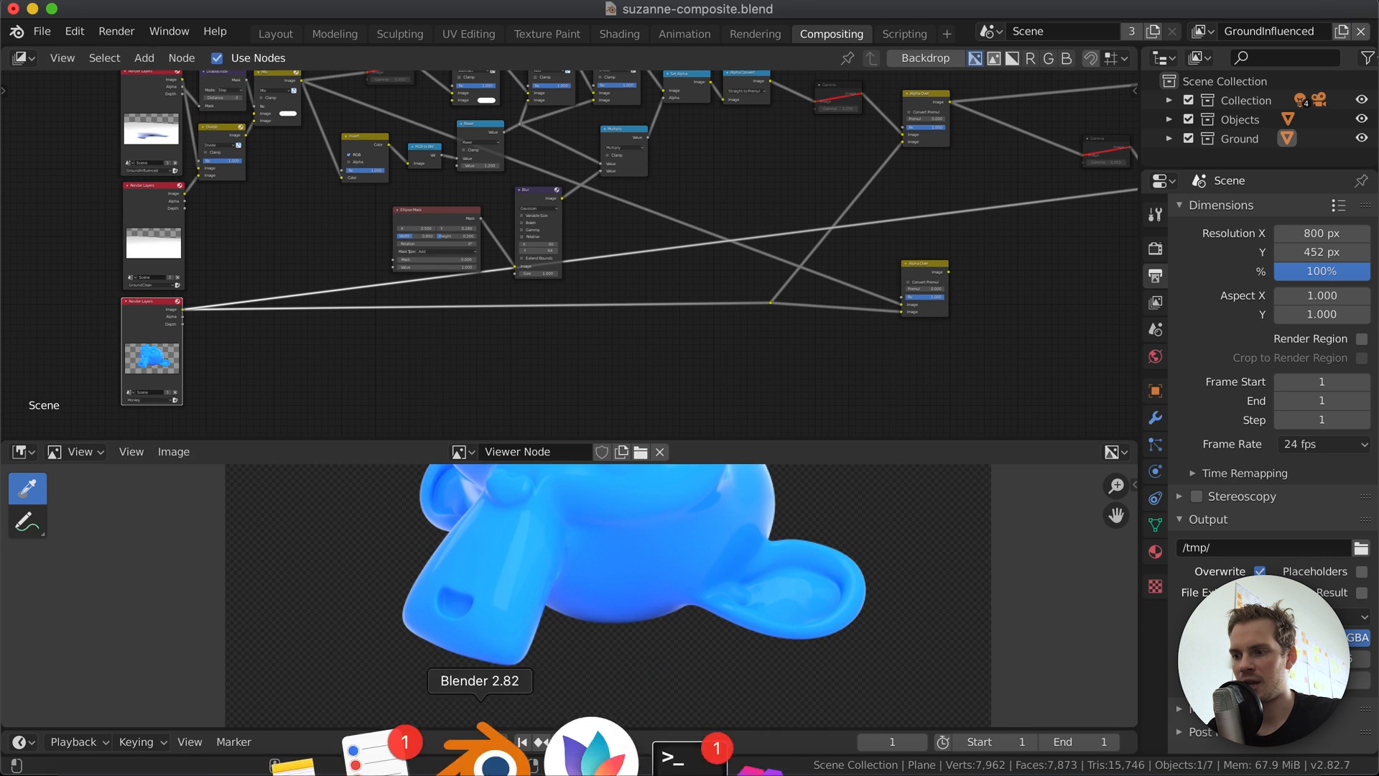
# Preview the lower Alpha Over node and examine how the monkey sits on the ground and its shadow.
pyautogui.keyDown('ctrl'); pyautogui.keyDown('shift'); pyautogui.click(917, 271); pyautogui.keyUp('shift'); pyautogui.keyUp('ctrl')
pyautogui.scroll(-5, 846, 527)
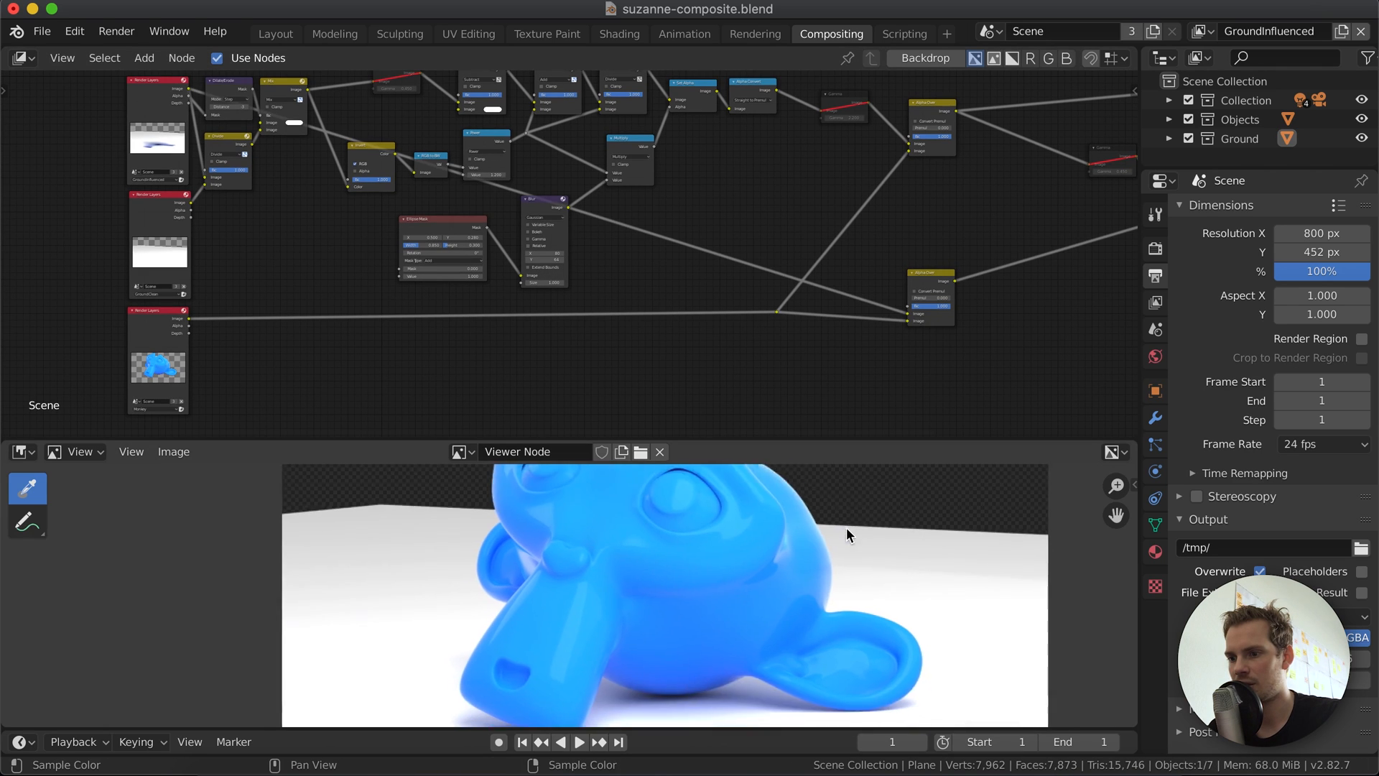
pyautogui.hscroll(3, 846, 529)
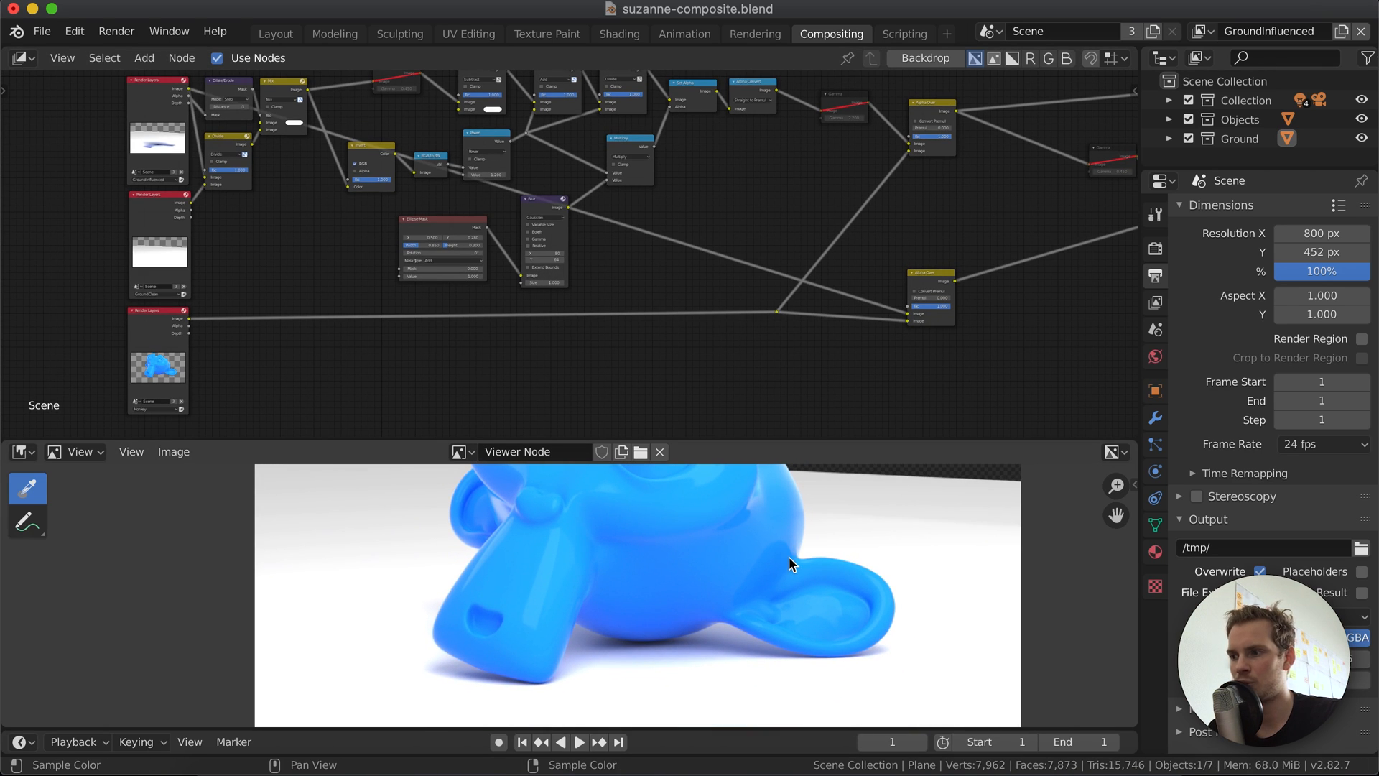
pyautogui.click(925, 291)
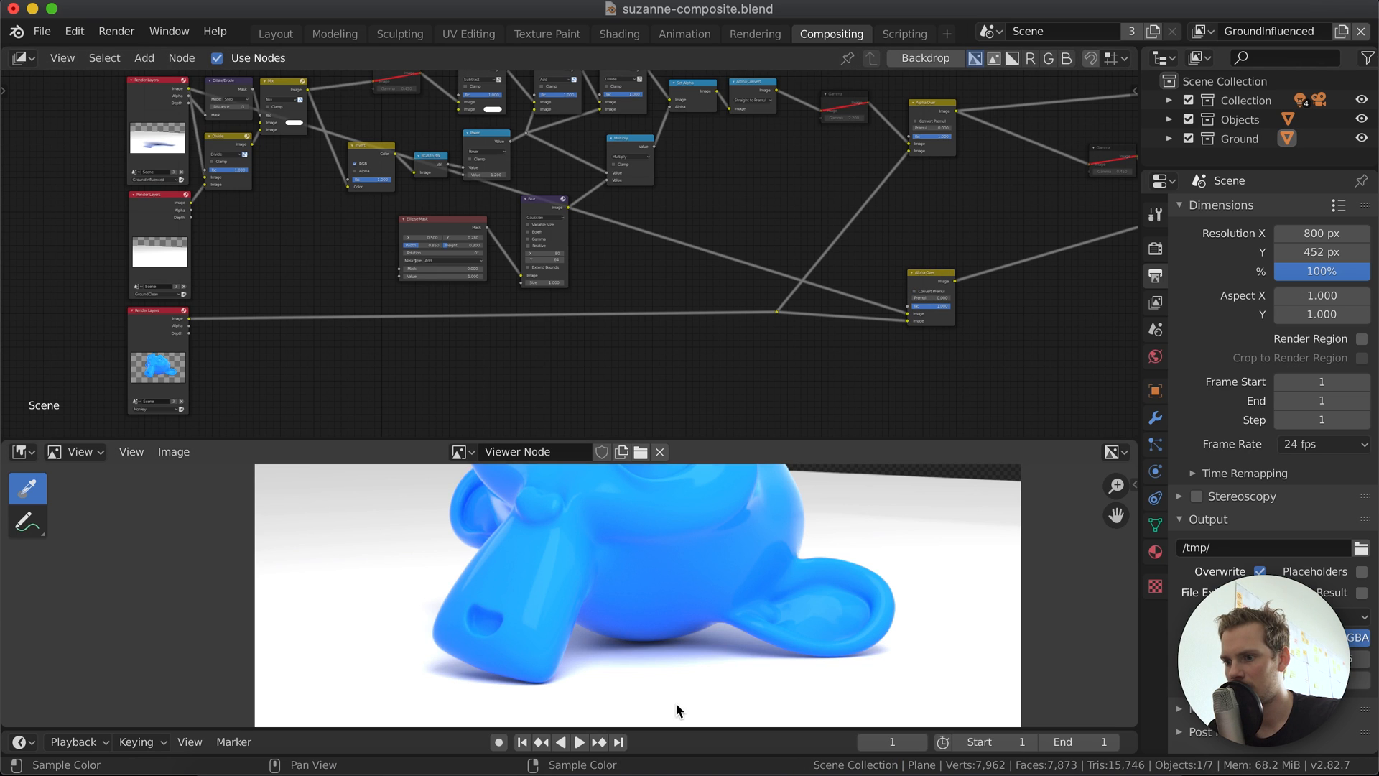
pyautogui.scroll(-3, 675, 703)
pyautogui.hscroll(3, 676, 702)
pyautogui.hscroll(5, 544, 640)
pyautogui.scroll(-3, 545, 640)
pyautogui.scroll(6, 544, 640)
pyautogui.hscroll(-3, 544, 640)
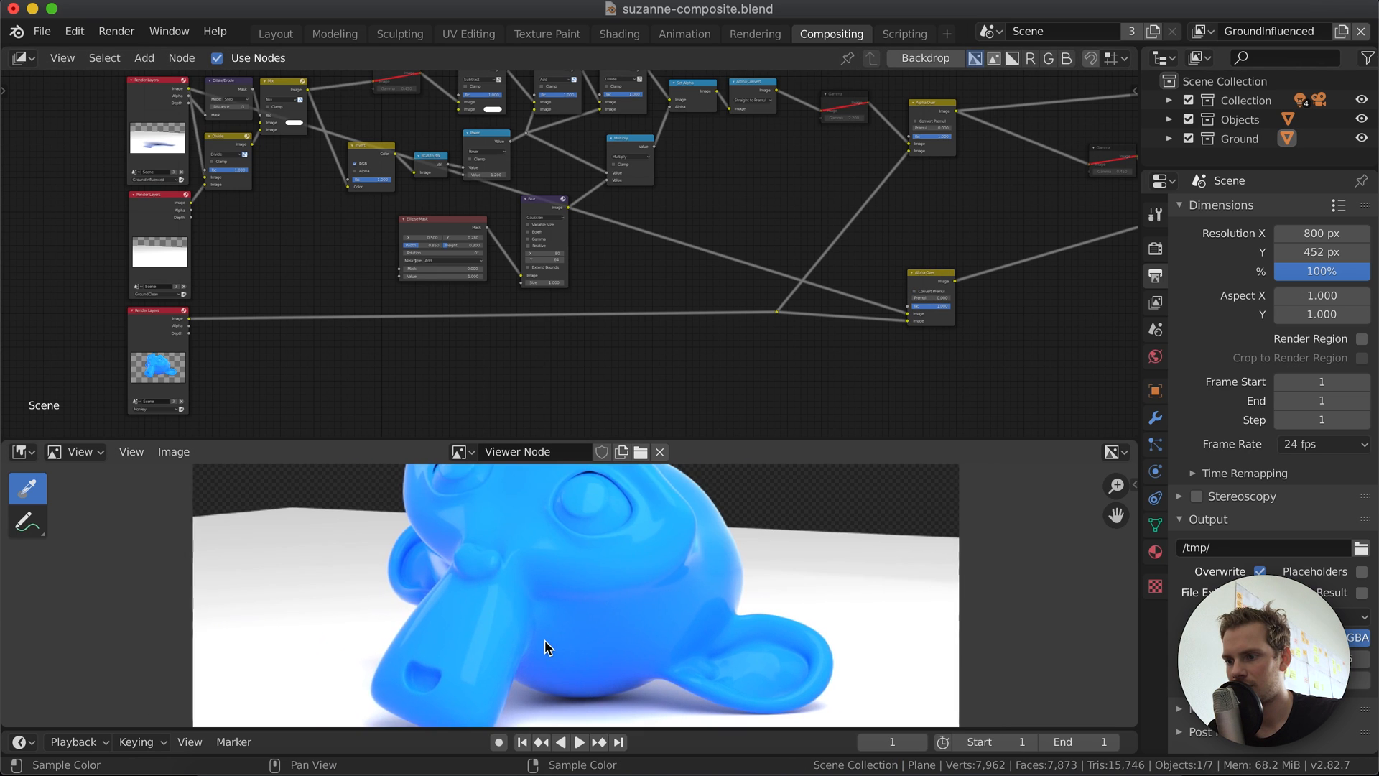
pyautogui.scroll(-3, 544, 640)
pyautogui.scroll(3, 545, 640)
pyautogui.hscroll(-3, 544, 640)
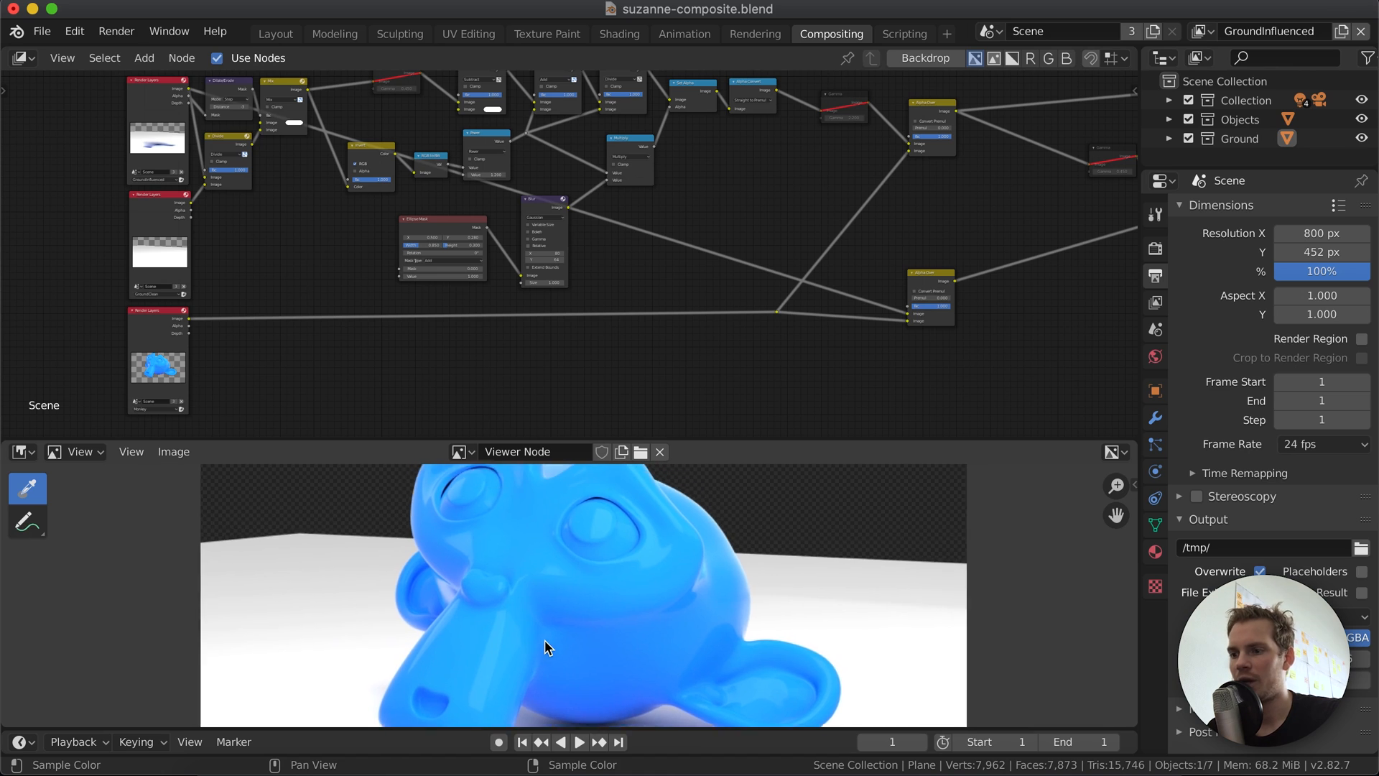
pyautogui.scroll(-3, 544, 640)
pyautogui.hscroll(2, 544, 640)
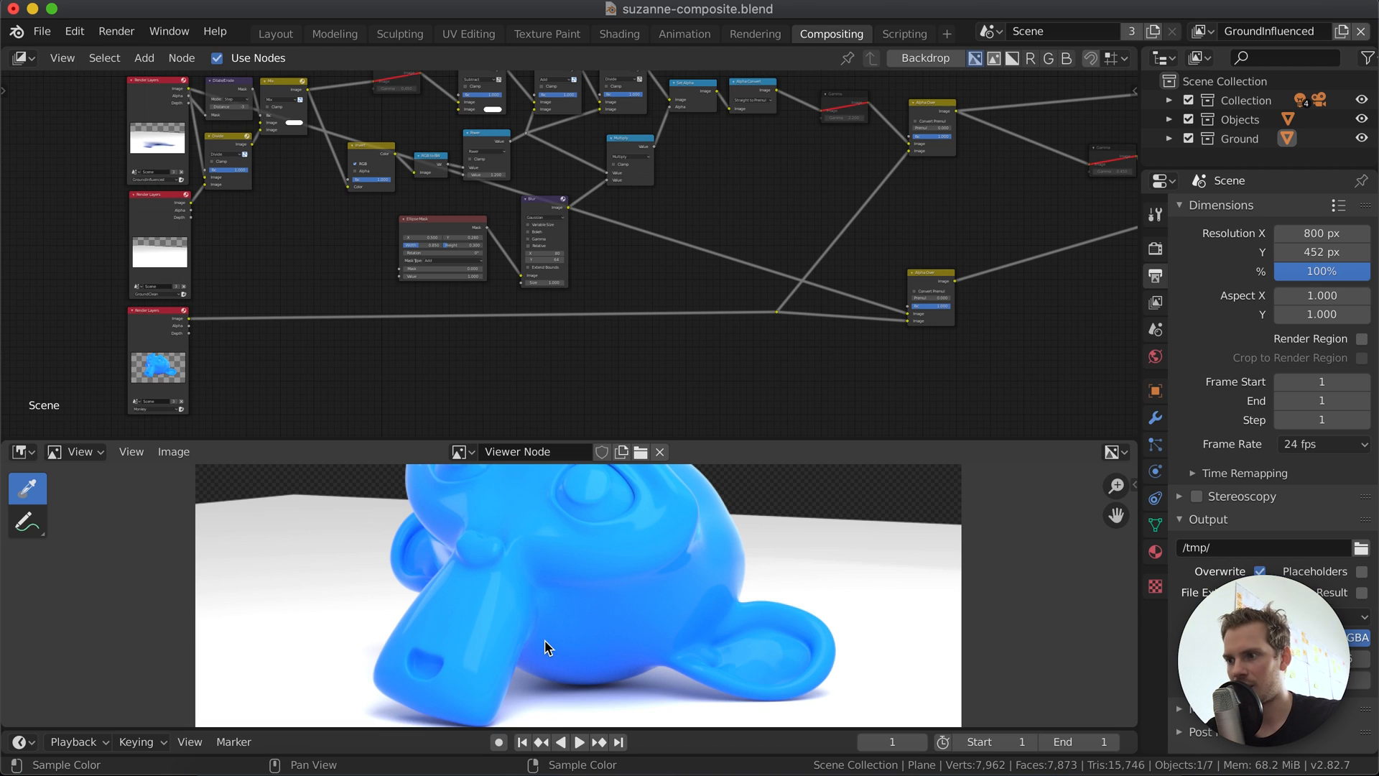
# Preview the GroundInfluenced render layer and compare it with the GroundClean render layer.
pyautogui.hscroll(-5, 270, 287)
pyautogui.scroll(1, 270, 288)
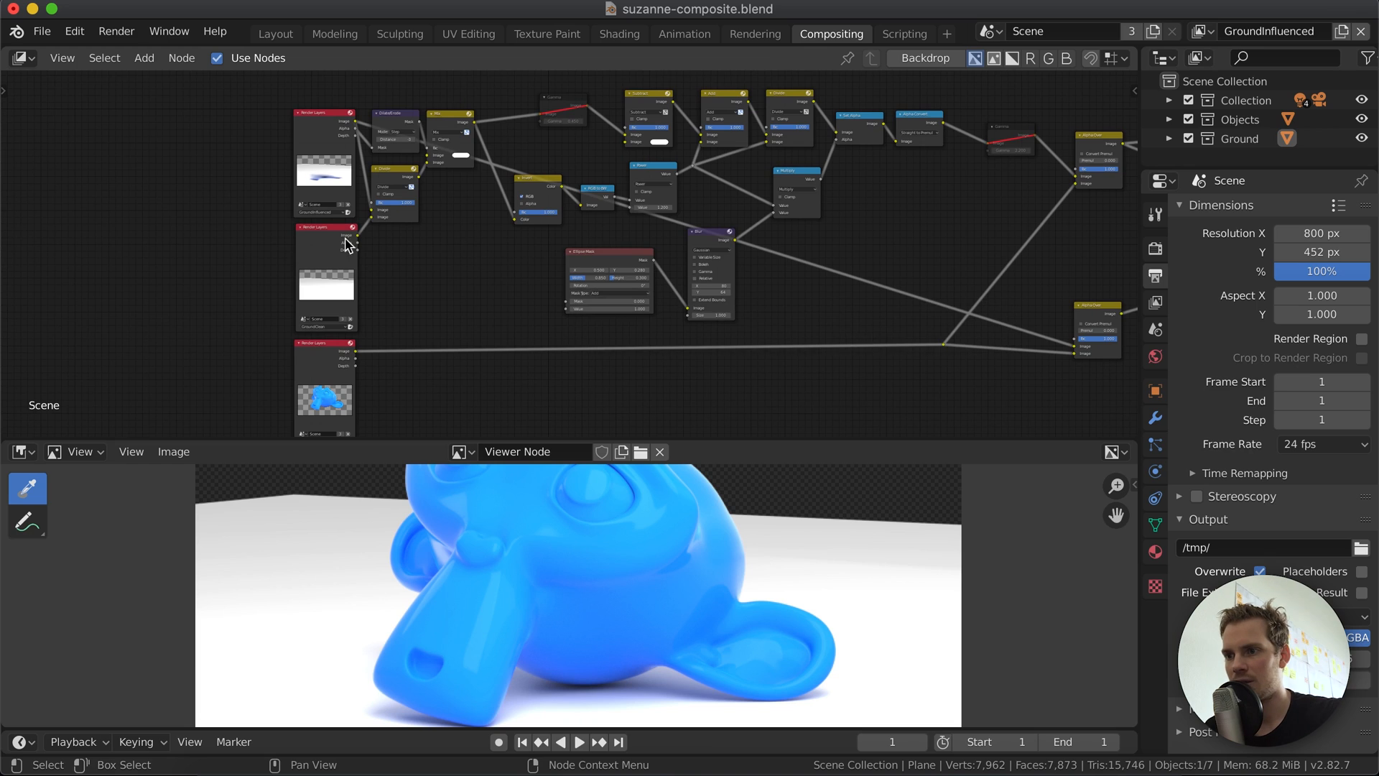
pyautogui.keyDown('ctrl'); pyautogui.keyDown('shift'); pyautogui.click(322, 150); pyautogui.keyUp('shift'); pyautogui.keyUp('ctrl')
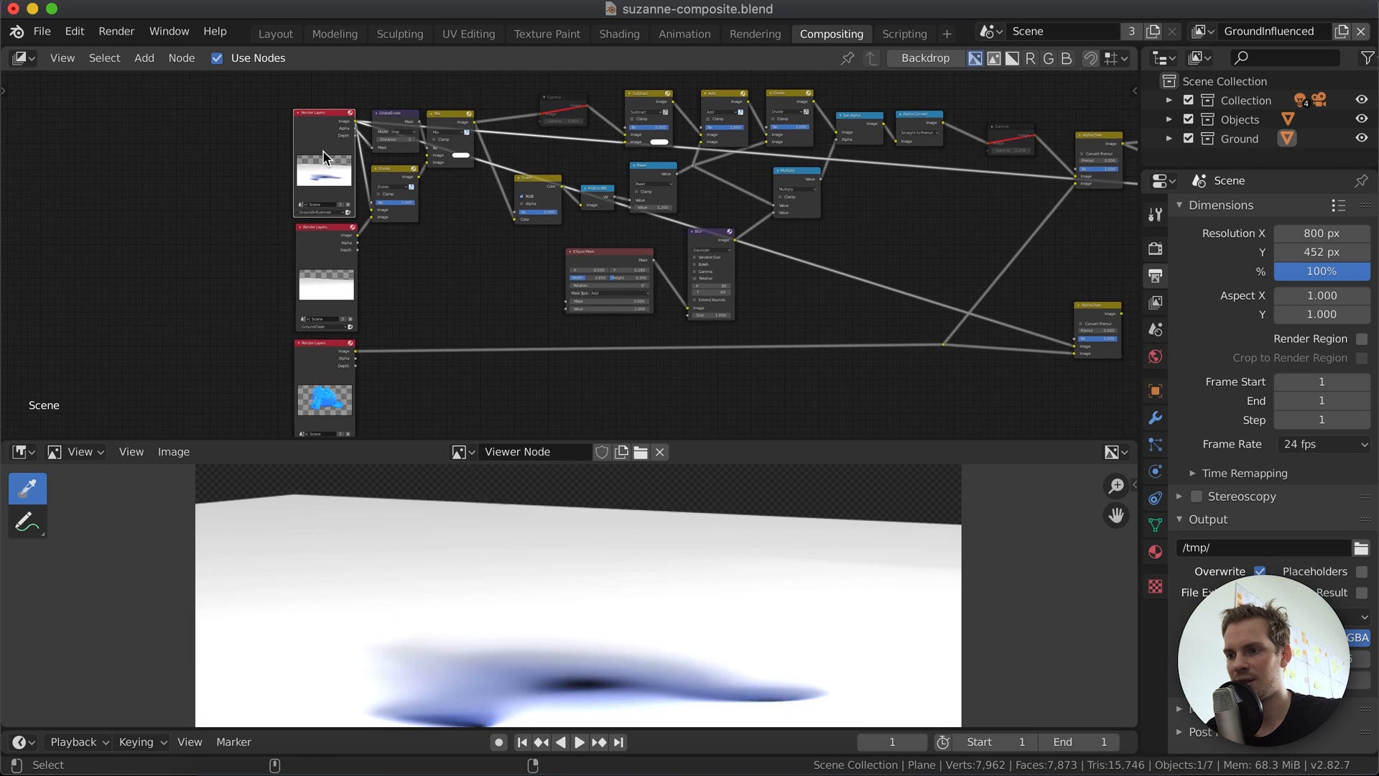
pyautogui.keyDown('ctrl'); pyautogui.keyDown('shift'); pyautogui.click(329, 277); pyautogui.keyUp('shift'); pyautogui.keyUp('ctrl')
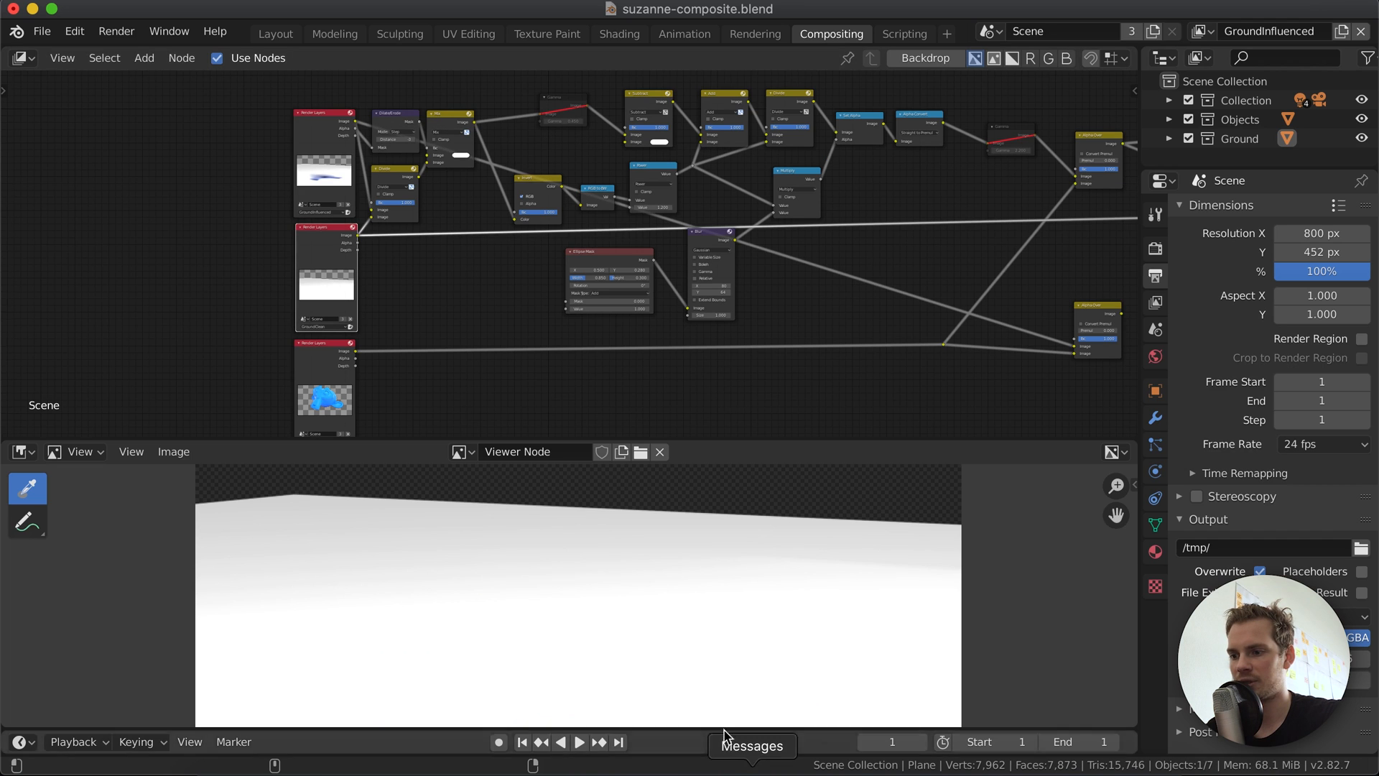
# Examine the Divide node's two inputs by previewing GroundInfluenced and GroundClean in turn.
pyautogui.scroll(3, 452, 207)
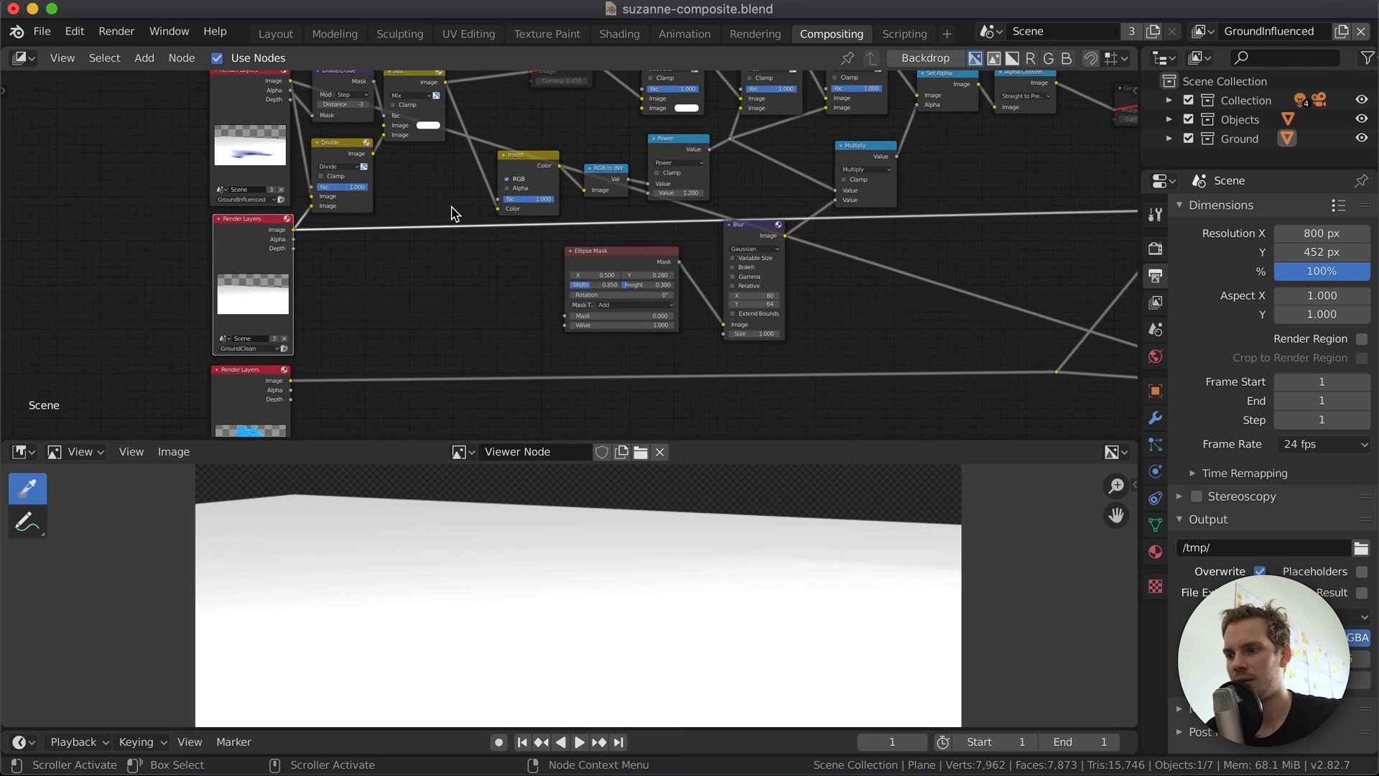
pyautogui.scroll(1, 451, 195)
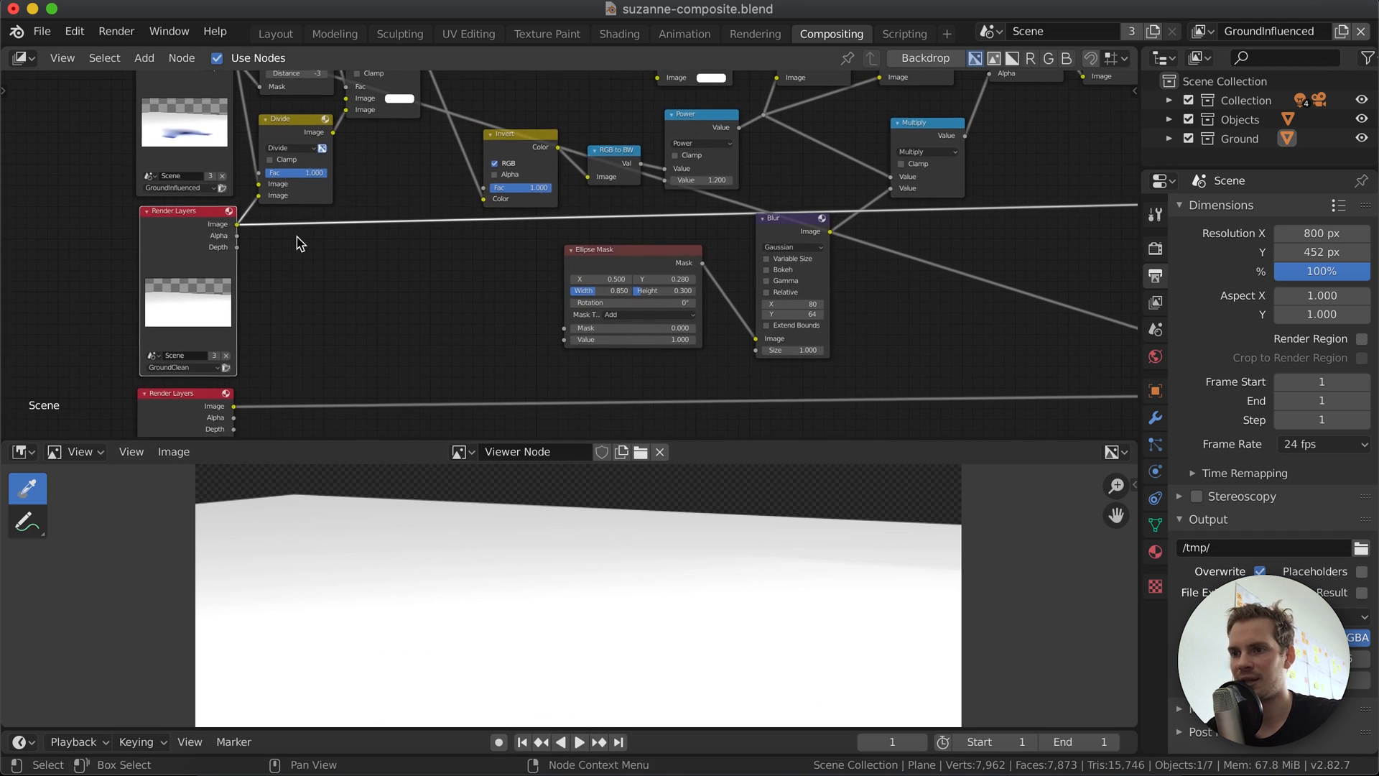
pyautogui.hscroll(-3, 297, 235)
pyautogui.hscroll(-3, 436, 195)
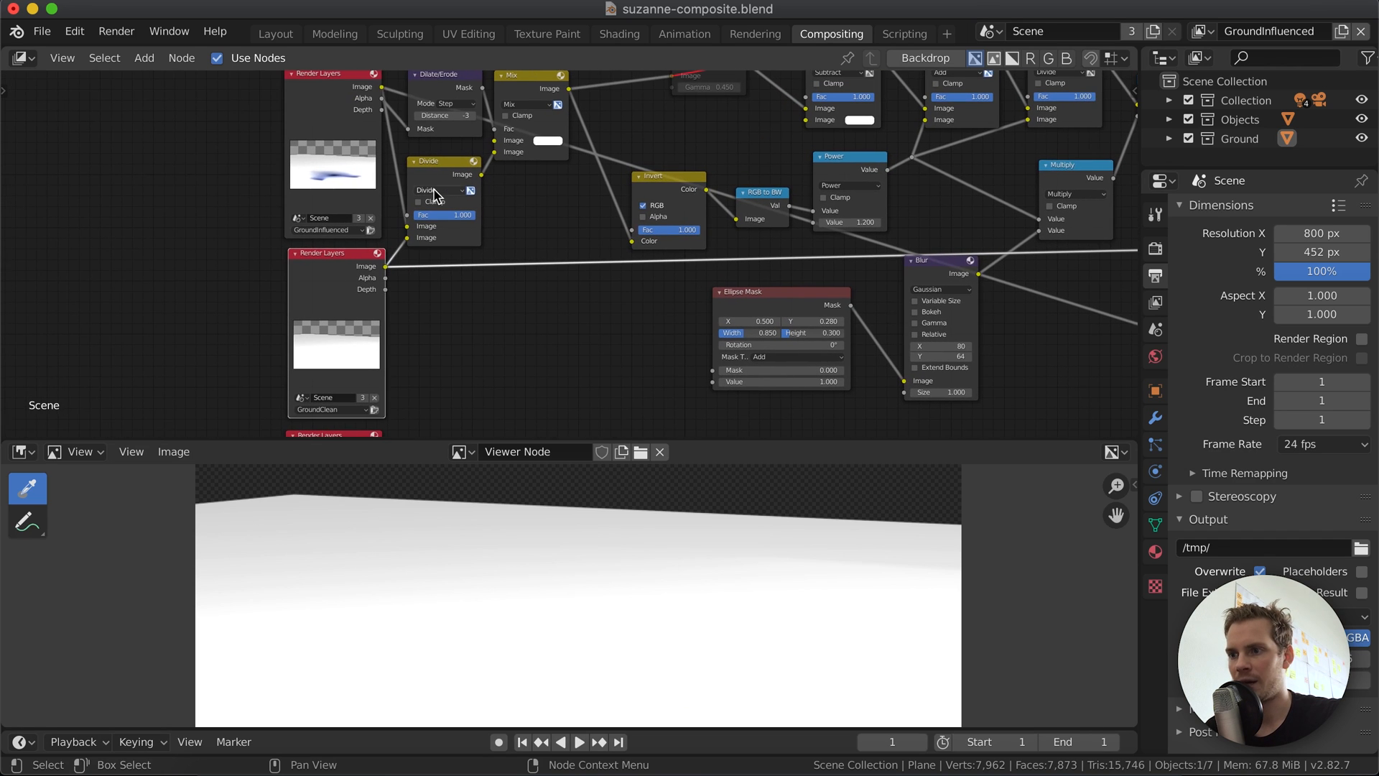
pyautogui.keyDown('ctrl'); pyautogui.keyDown('shift'); pyautogui.click(333, 163); pyautogui.keyUp('shift'); pyautogui.keyUp('ctrl')
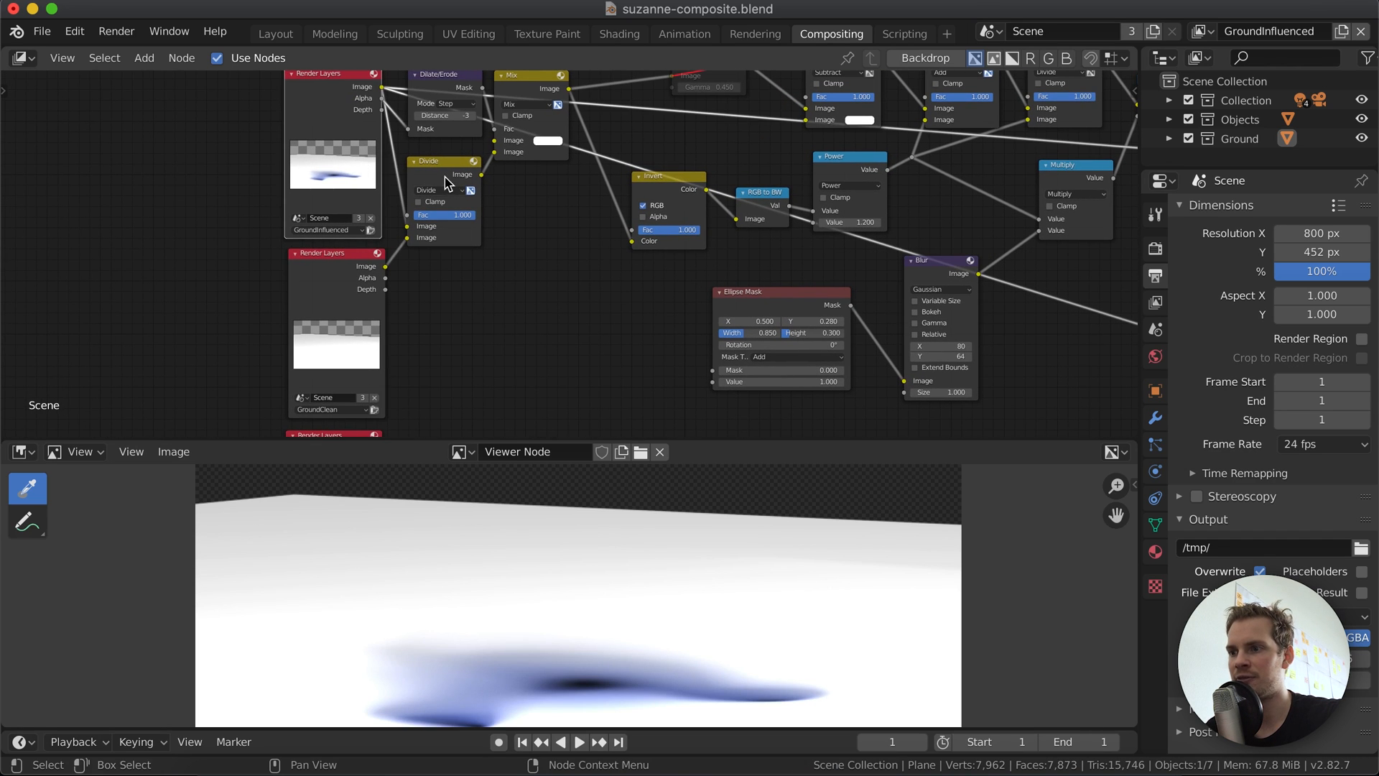
pyautogui.scroll(3, 440, 174)
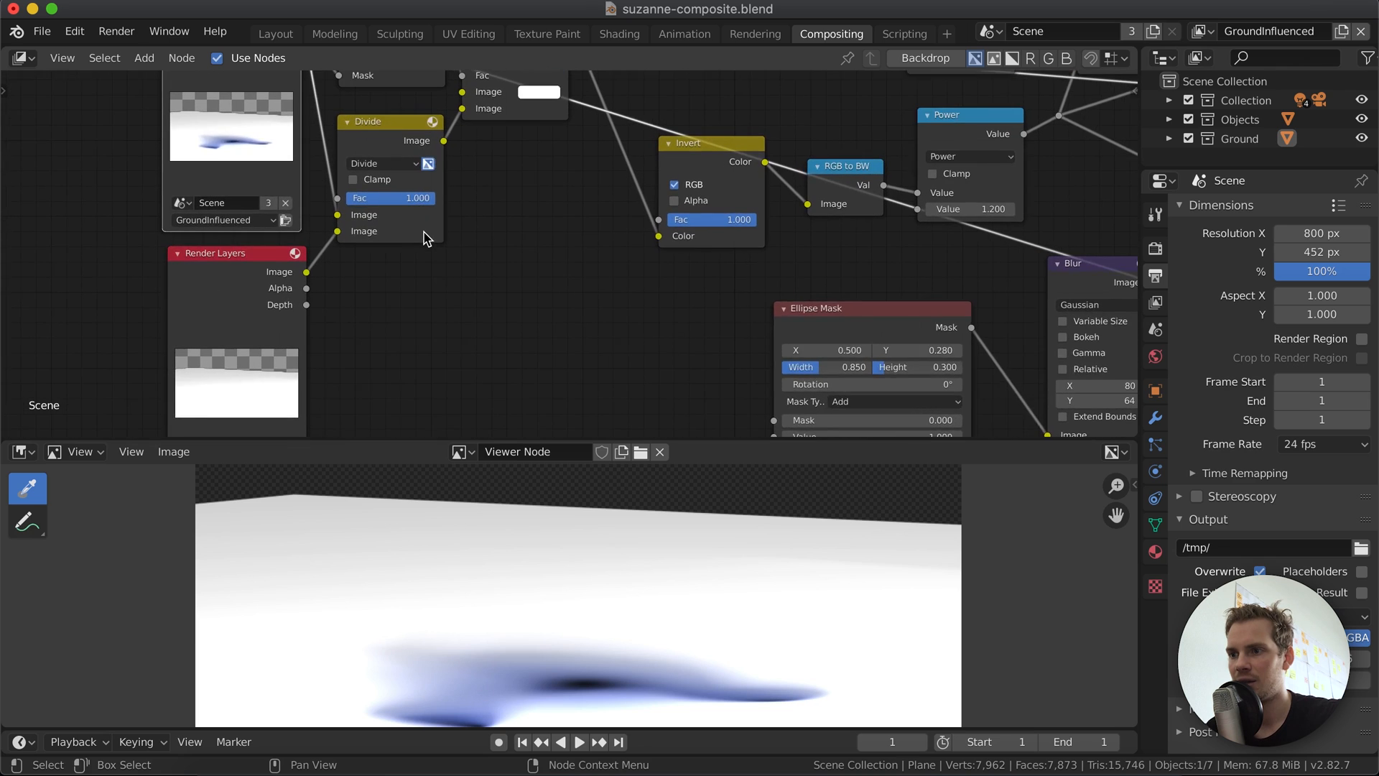
pyautogui.scroll(-2, 429, 239)
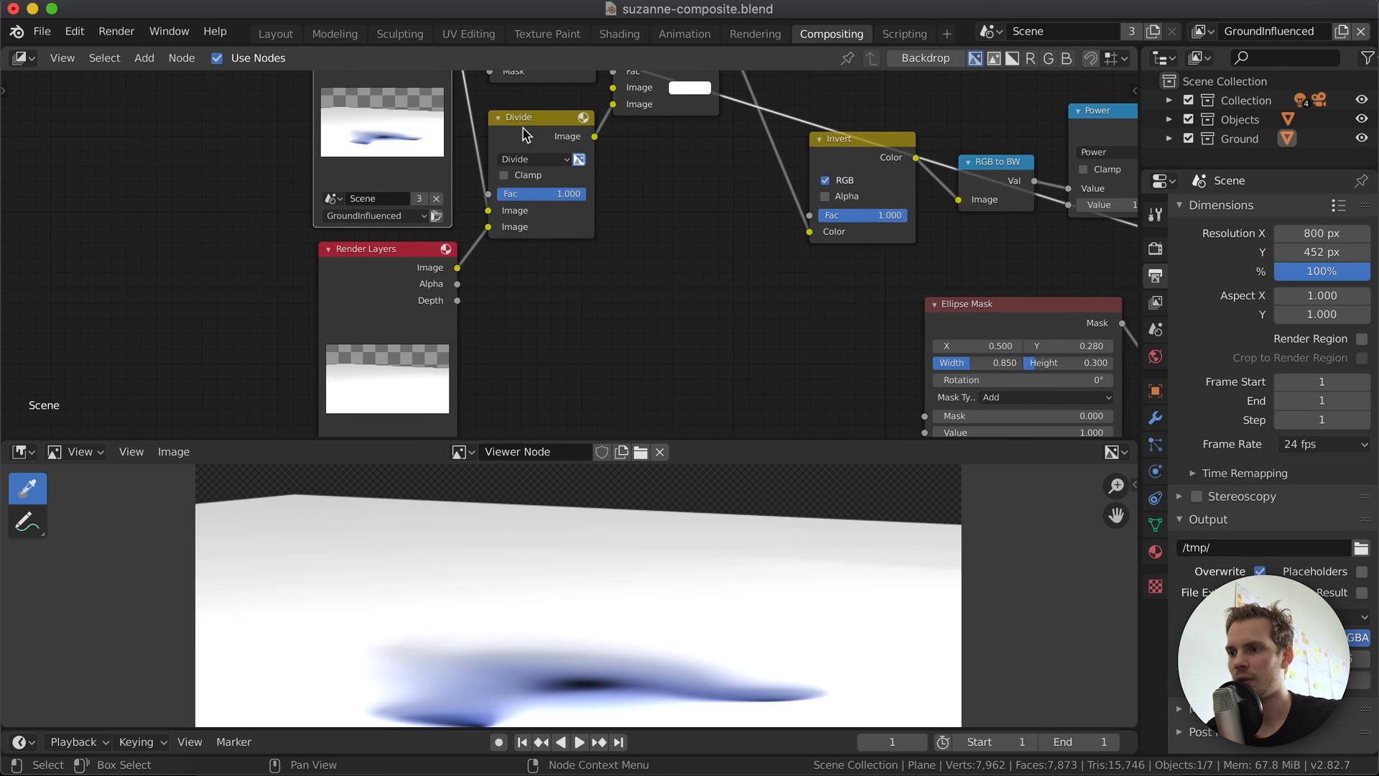
pyautogui.keyDown('ctrl'); pyautogui.keyDown('shift'); pyautogui.click(354, 320); pyautogui.keyUp('shift'); pyautogui.keyUp('ctrl')
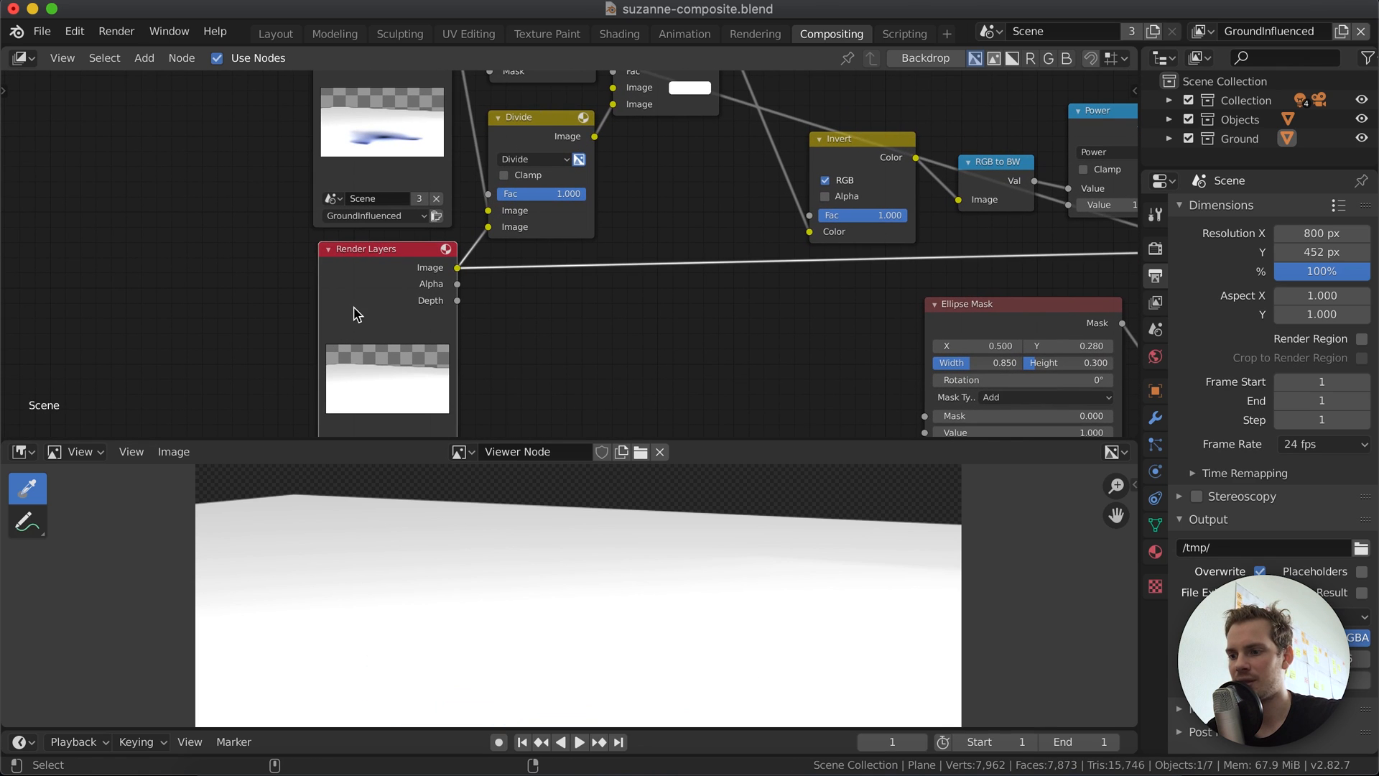
# Preview the Divide node's output and examine the isolated shadow and the ground's far edge.
pyautogui.keyDown('ctrl'); pyautogui.keyDown('shift'); pyautogui.click(560, 130); pyautogui.keyUp('shift'); pyautogui.keyUp('ctrl')
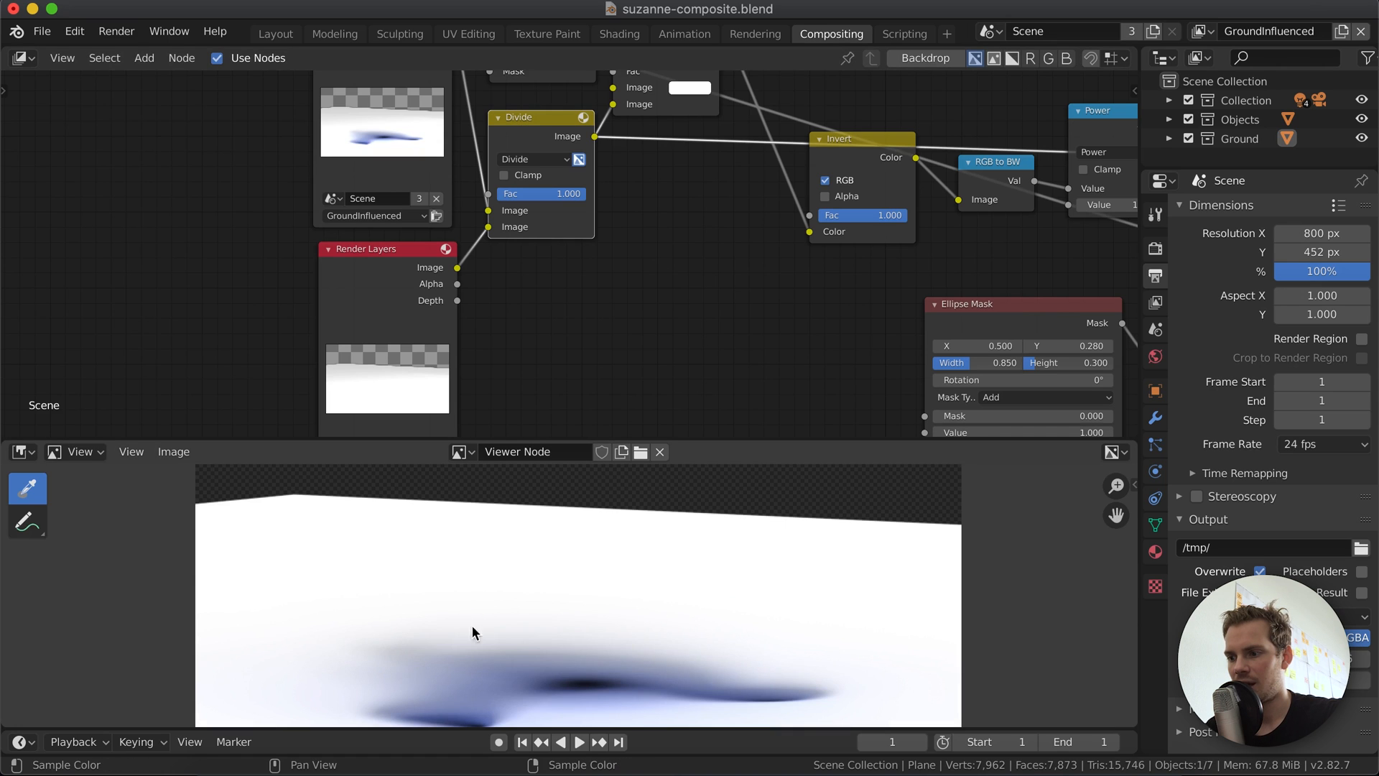
pyautogui.scroll(-5, 507, 638)
pyautogui.scroll(3, 506, 638)
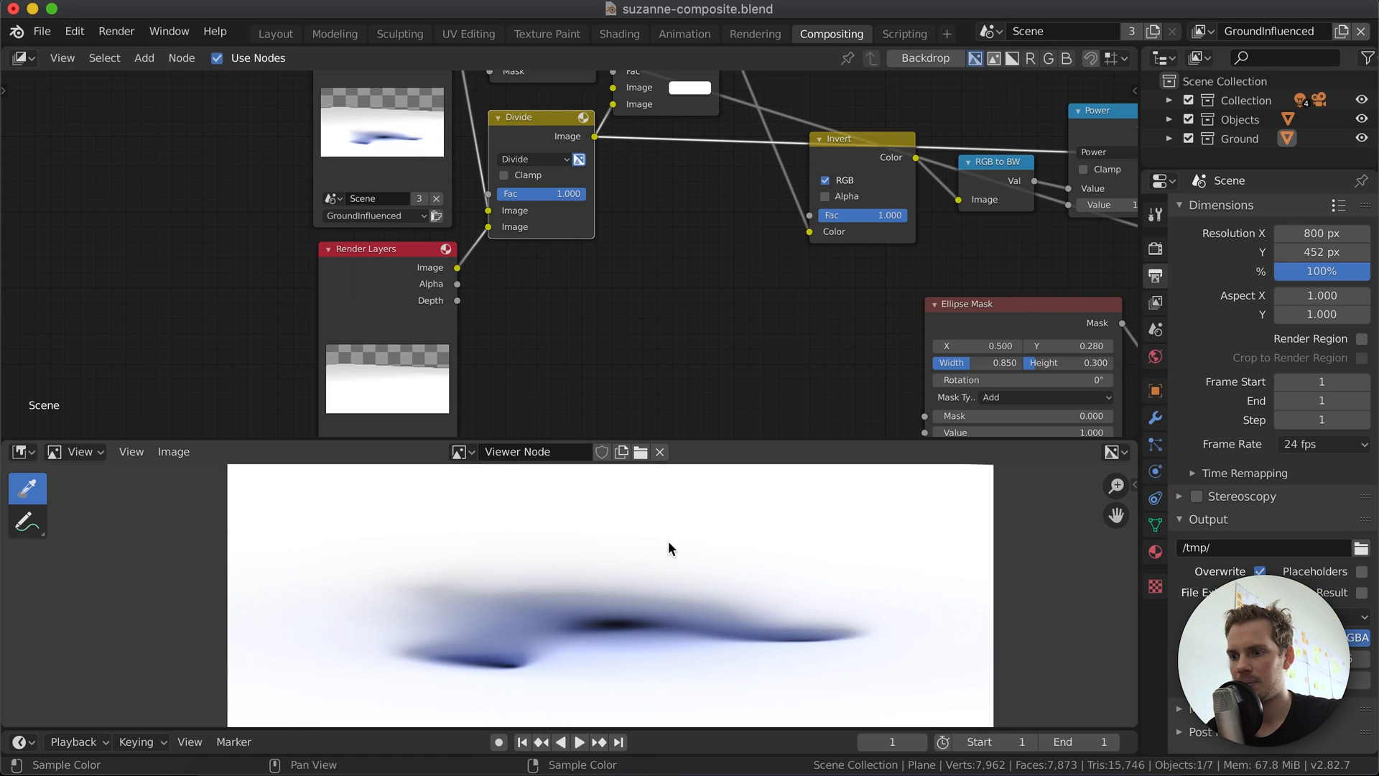
pyautogui.scroll(5, 461, 517)
pyautogui.scroll(-1, 446, 499)
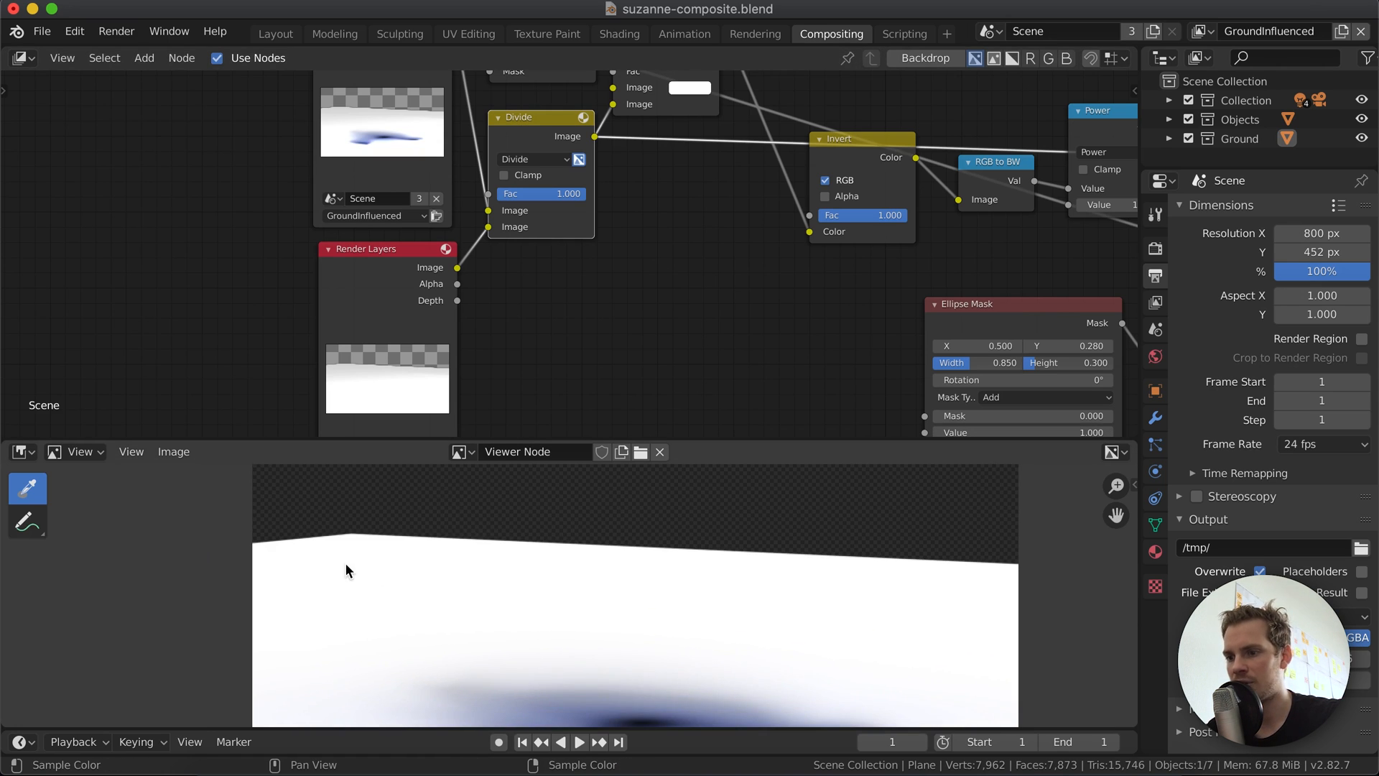
pyautogui.moveTo(346, 565); pyautogui.dragTo(497, 549)
pyautogui.scroll(-5, 497, 550)
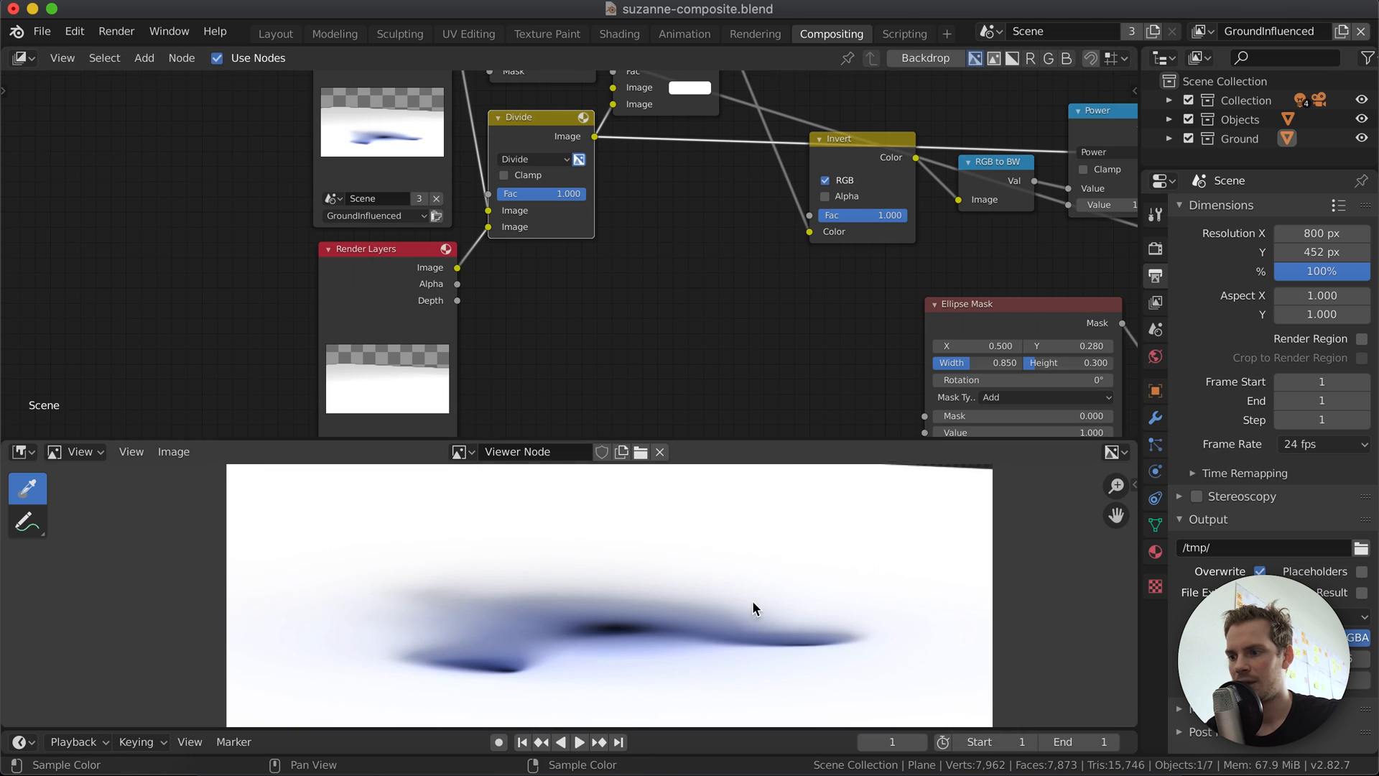
pyautogui.scroll(5, 752, 601)
pyautogui.scroll(1, 752, 600)
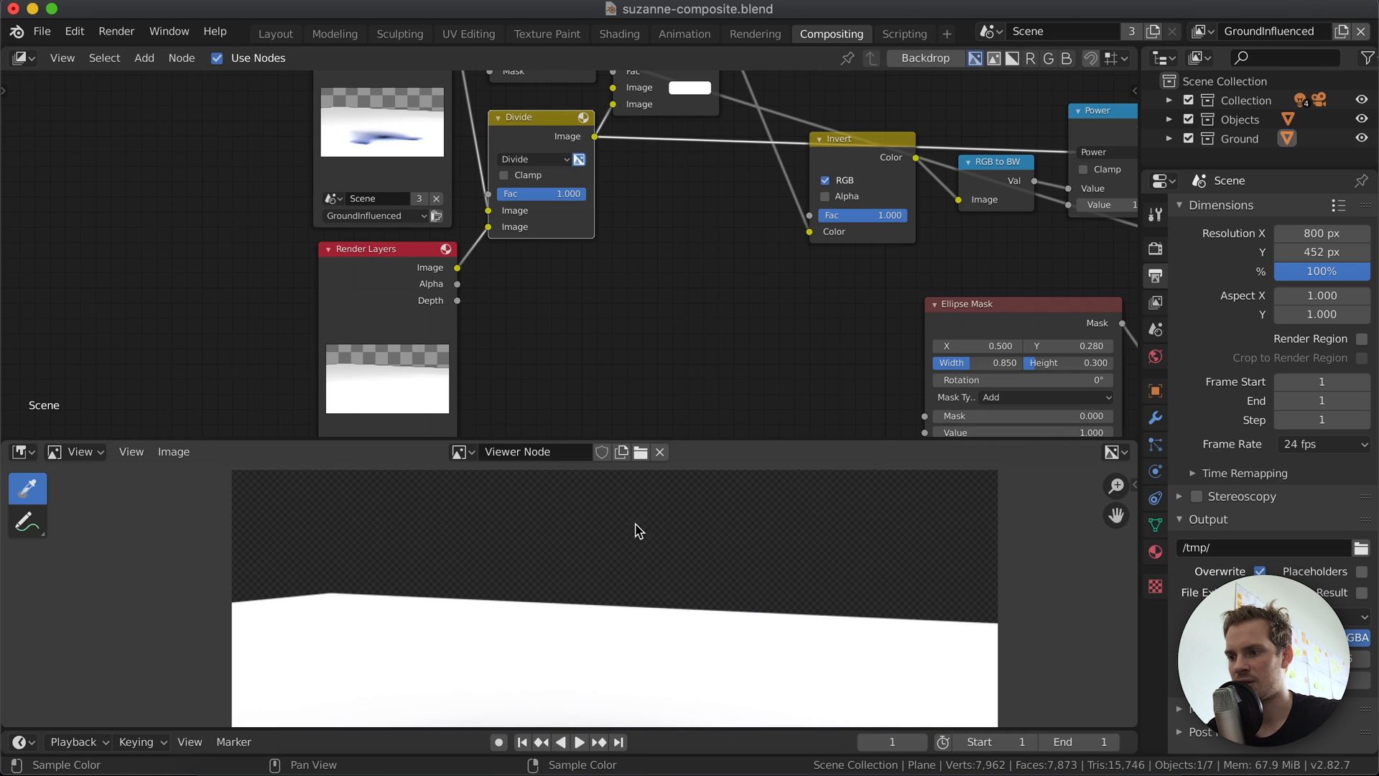
# Compare the Mix node's output with the Divide result and the GroundInfluenced alpha, finishing on the Mix preview.
pyautogui.scroll(5, 610, 215)
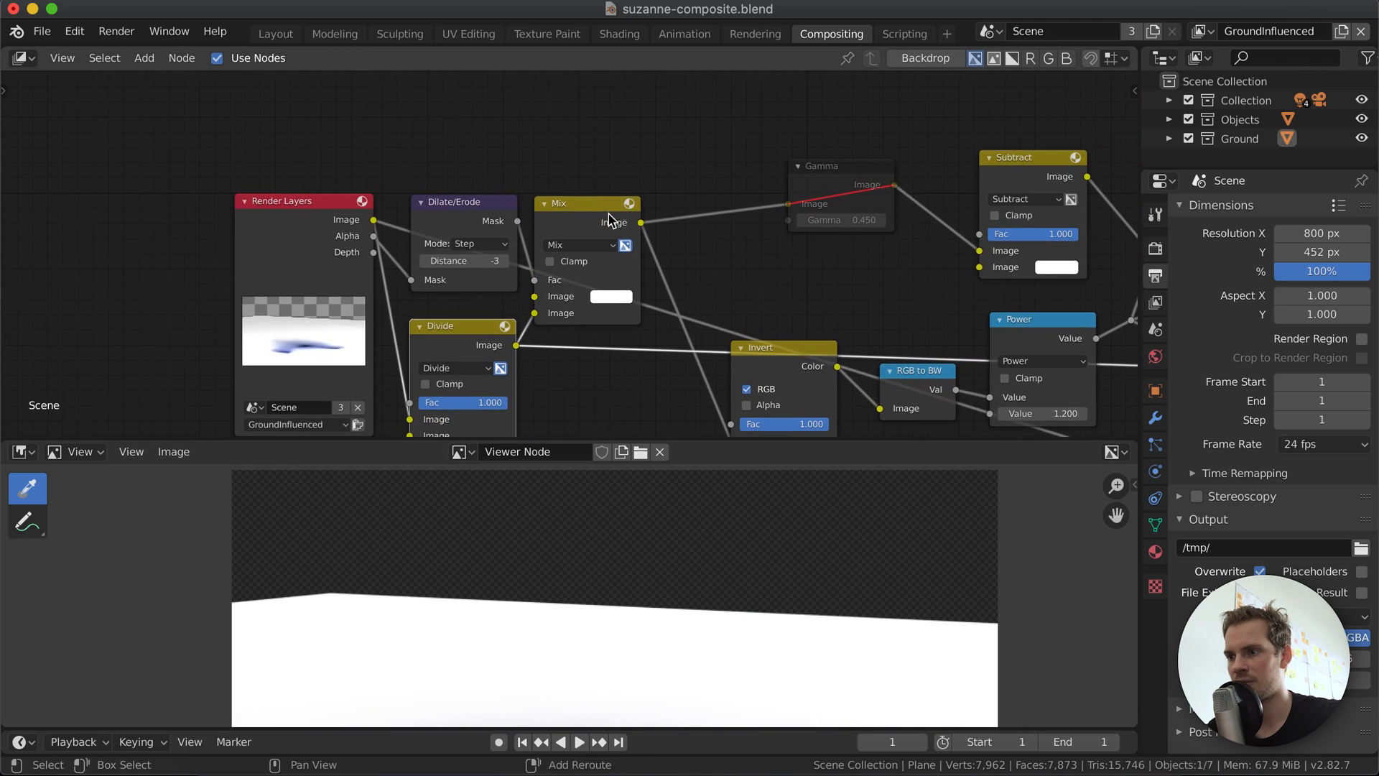
pyautogui.keyDown('ctrl'); pyautogui.keyDown('shift'); pyautogui.click(610, 219); pyautogui.keyUp('shift'); pyautogui.keyUp('ctrl')
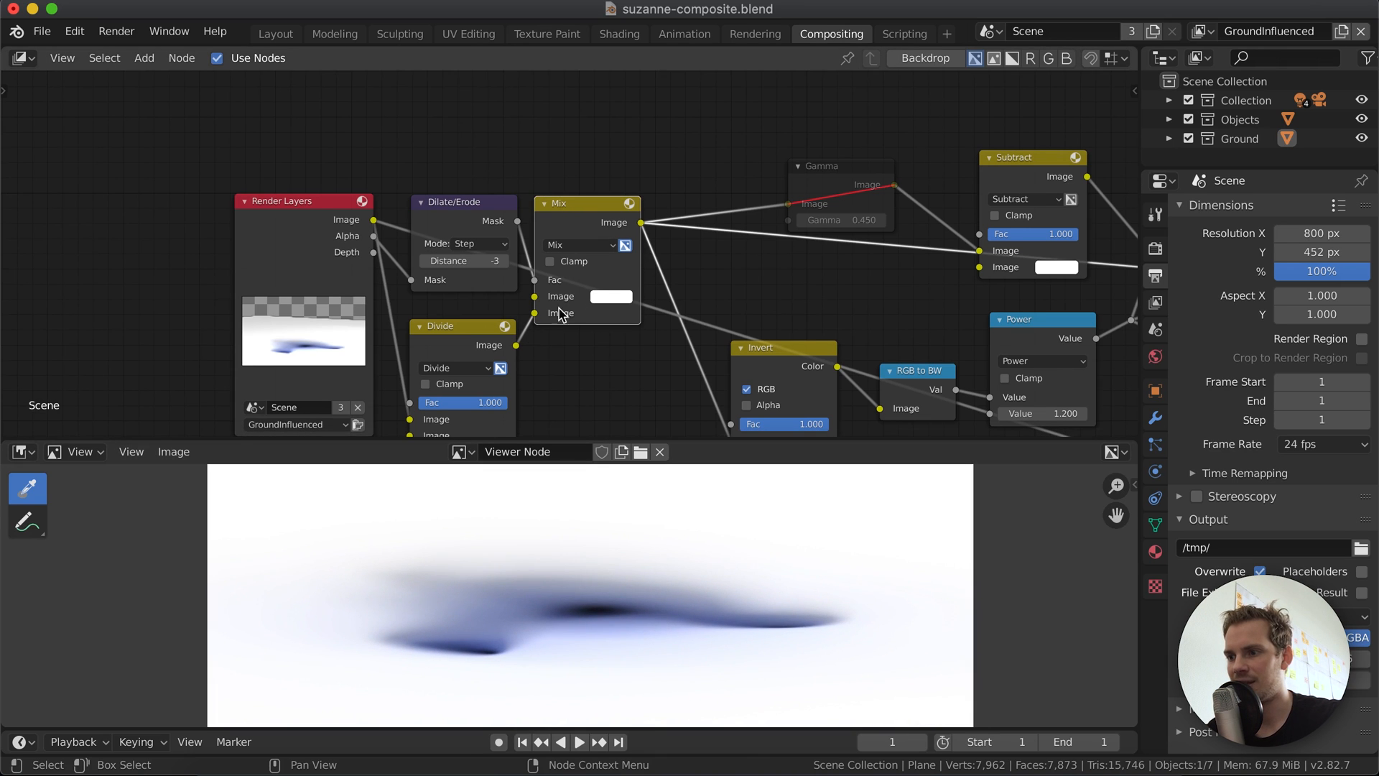
pyautogui.keyDown('ctrl'); pyautogui.keyDown('shift'); pyautogui.click(449, 352); pyautogui.keyUp('shift'); pyautogui.keyUp('ctrl')
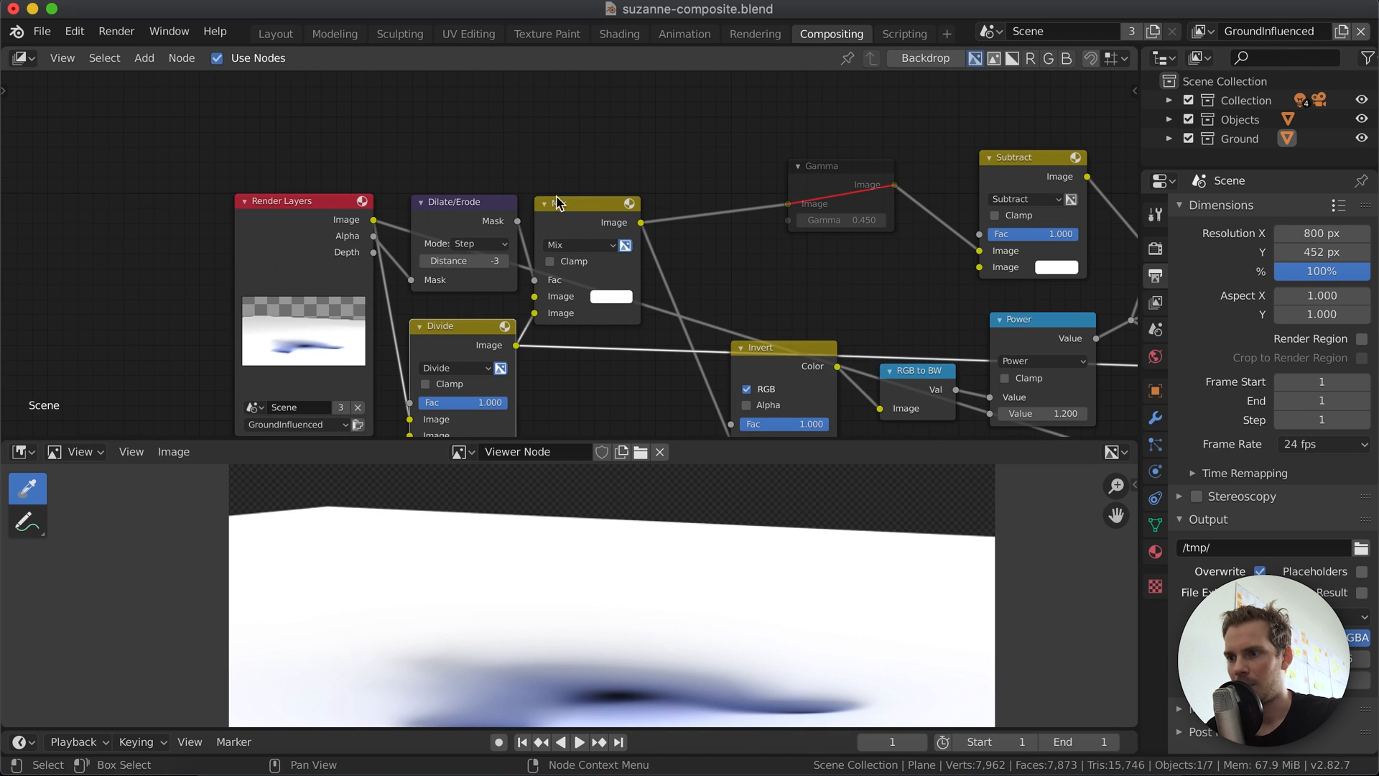
pyautogui.keyDown('ctrl'); pyautogui.keyDown('shift'); pyautogui.click(287, 255); pyautogui.keyUp('shift'); pyautogui.keyUp('ctrl')
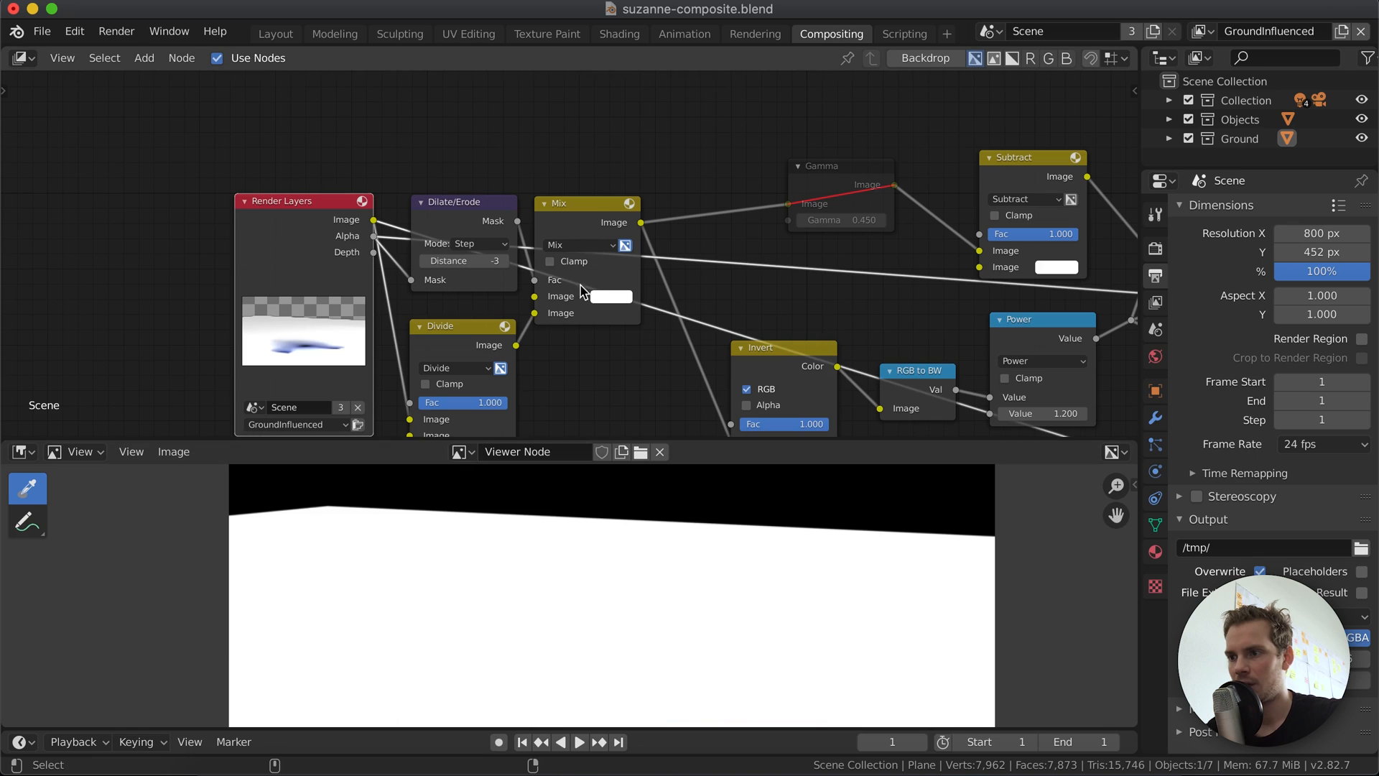
pyautogui.keyDown('ctrl'); pyautogui.keyDown('shift'); pyautogui.click(587, 212); pyautogui.keyUp('shift'); pyautogui.keyUp('ctrl')
# Mute the Dilate/Erode node and check the ground's far edge in the Mix preview.
pyautogui.click(460, 222)
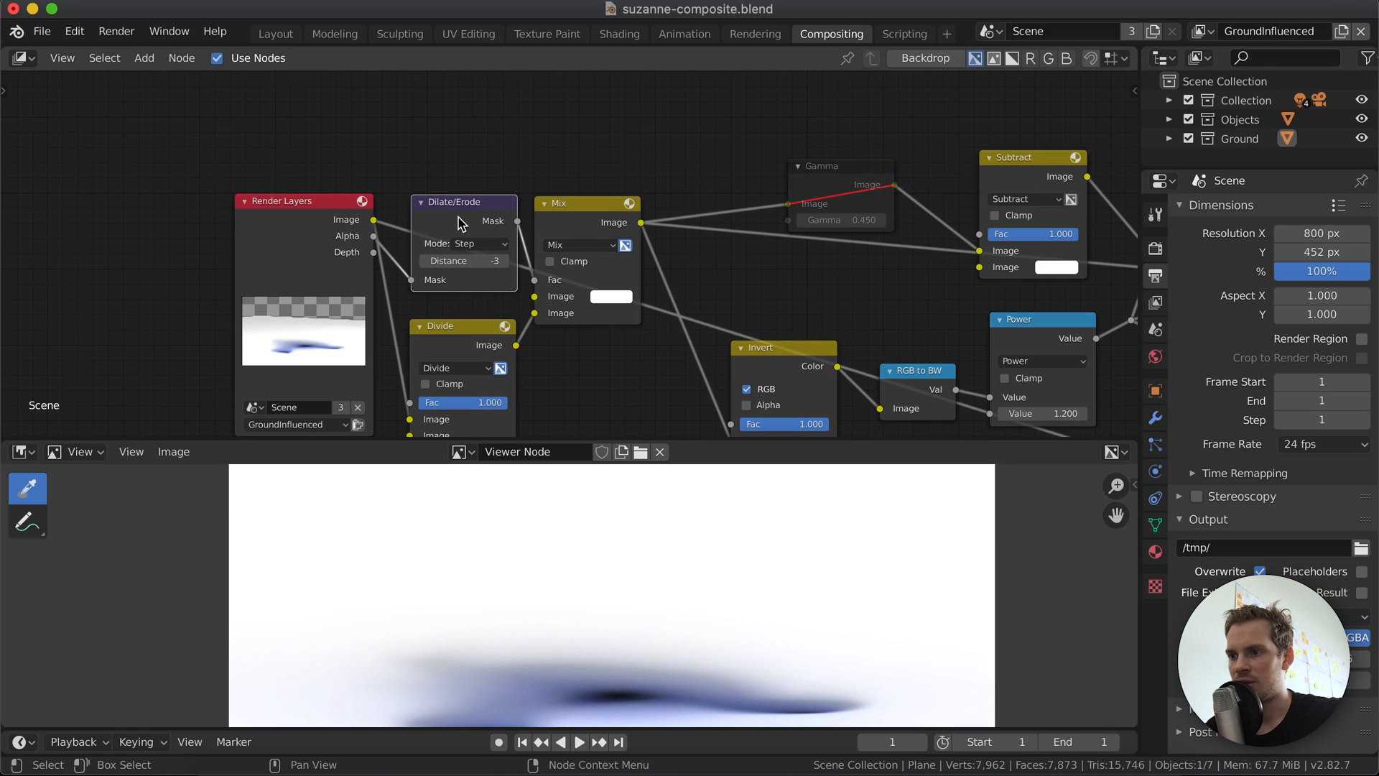
pyautogui.press('m')
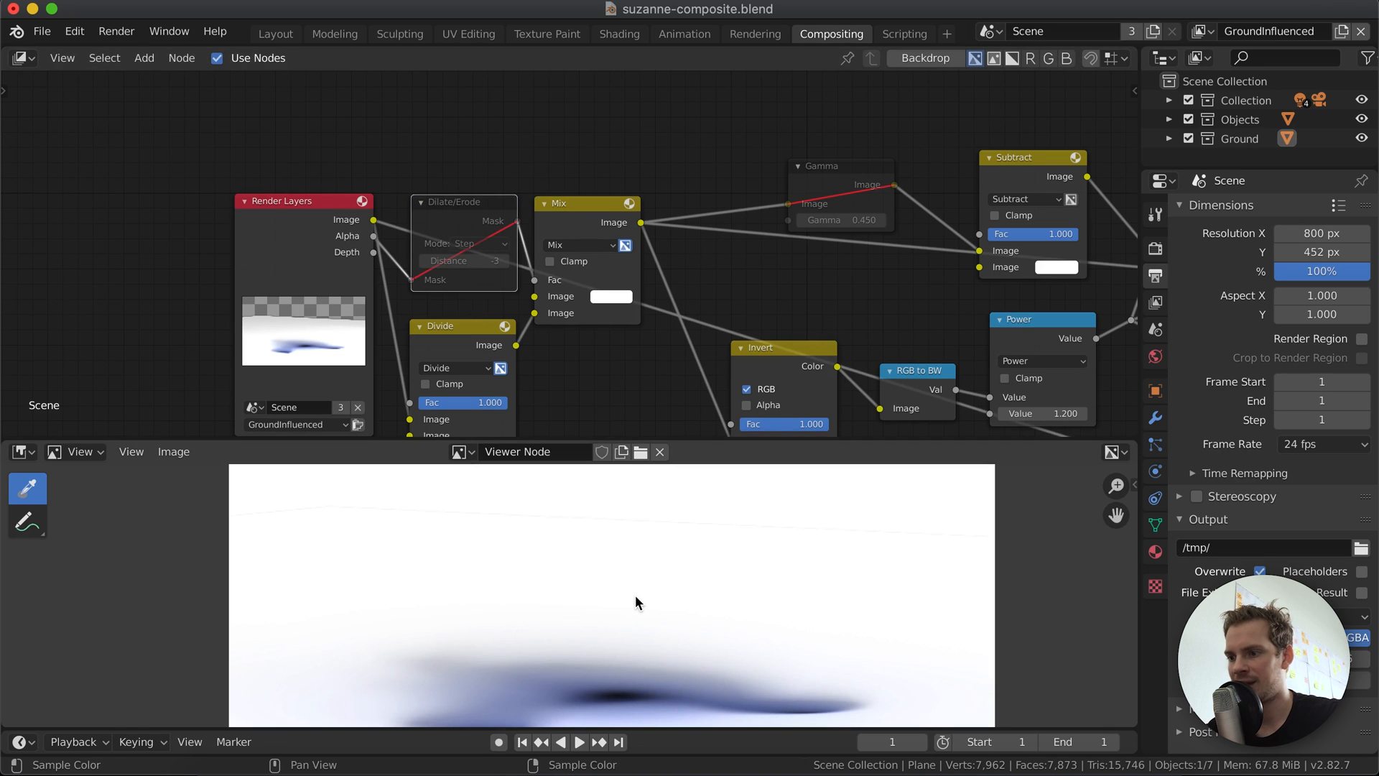
pyautogui.scroll(1, 635, 594)
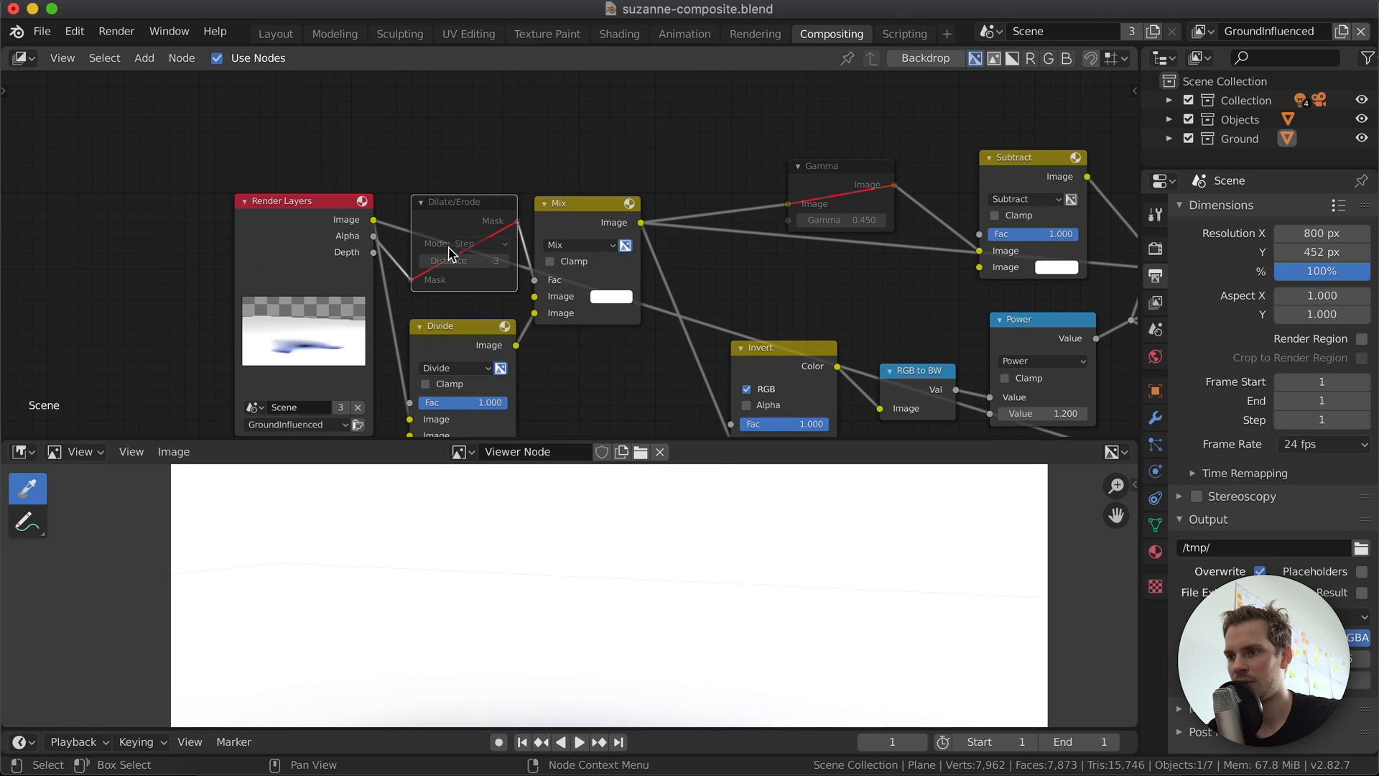
# Examine the ground's far edge in the Mix preview and unmute the Dilate/Erode node.
pyautogui.scroll(1, 522, 566)
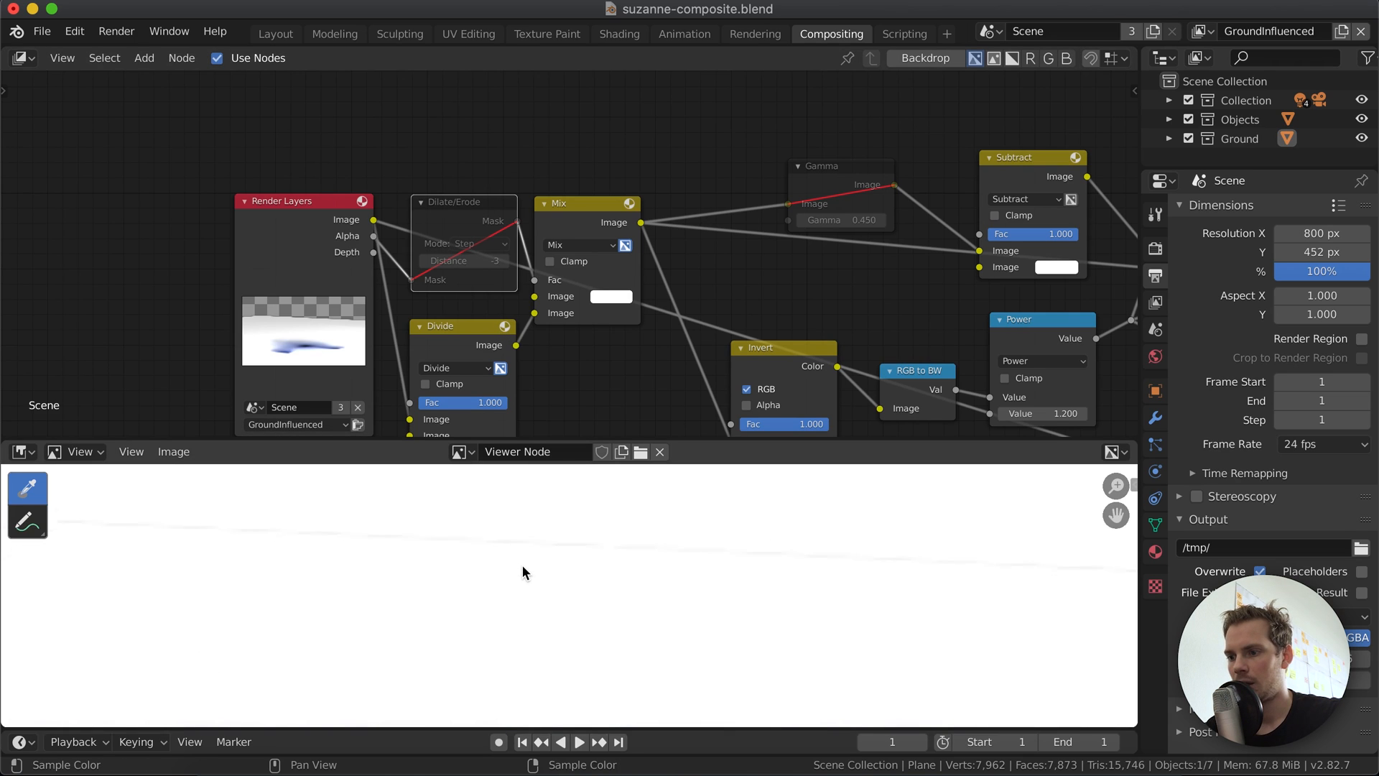
pyautogui.scroll(2, 532, 491)
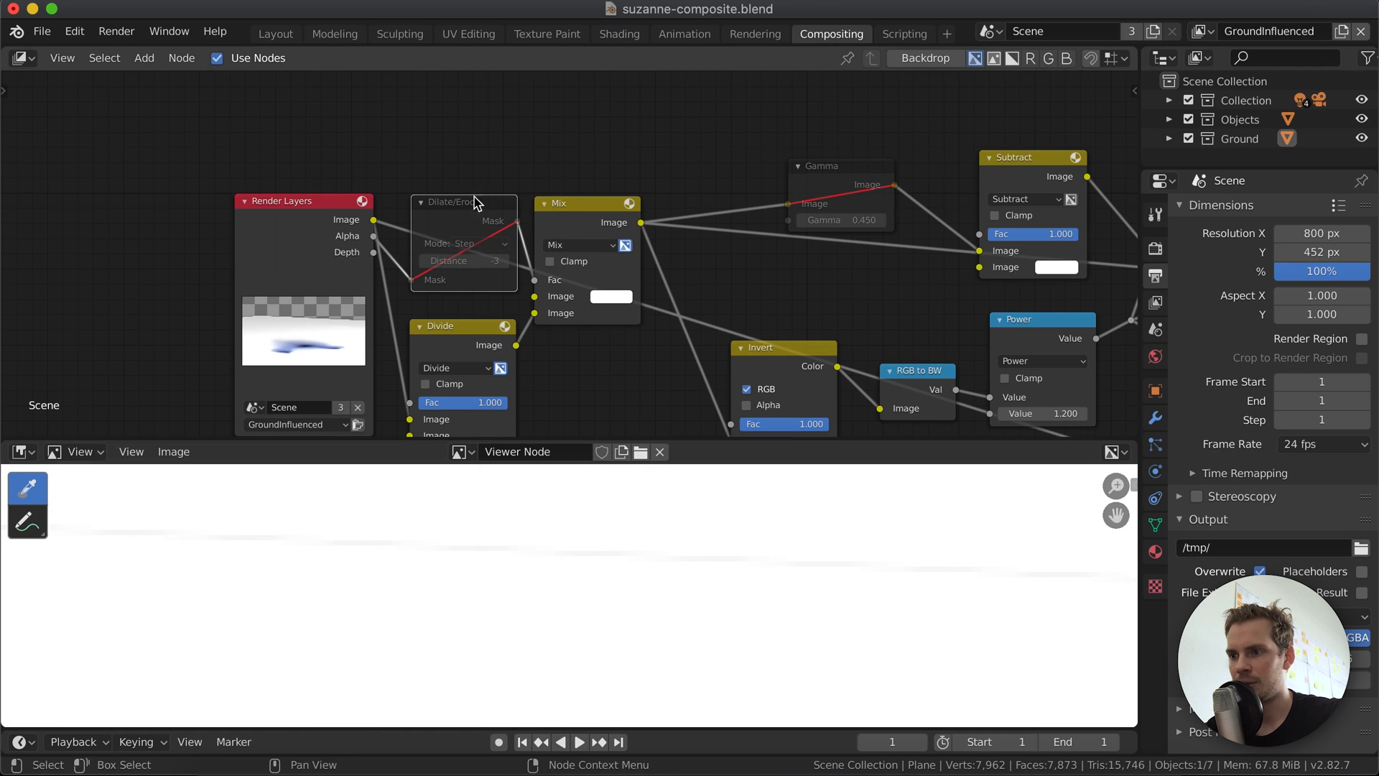
pyautogui.scroll(-2, 420, 649)
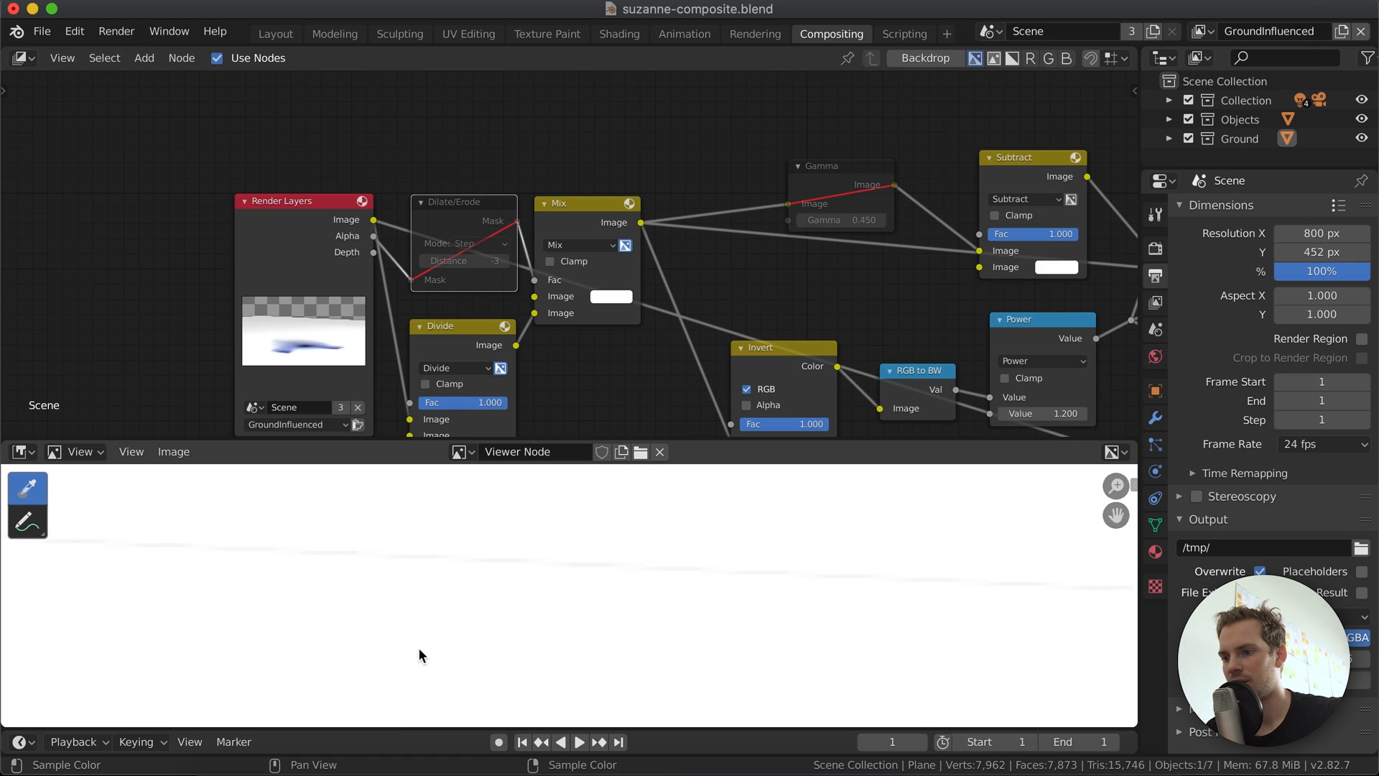
pyautogui.scroll(-3, 417, 650)
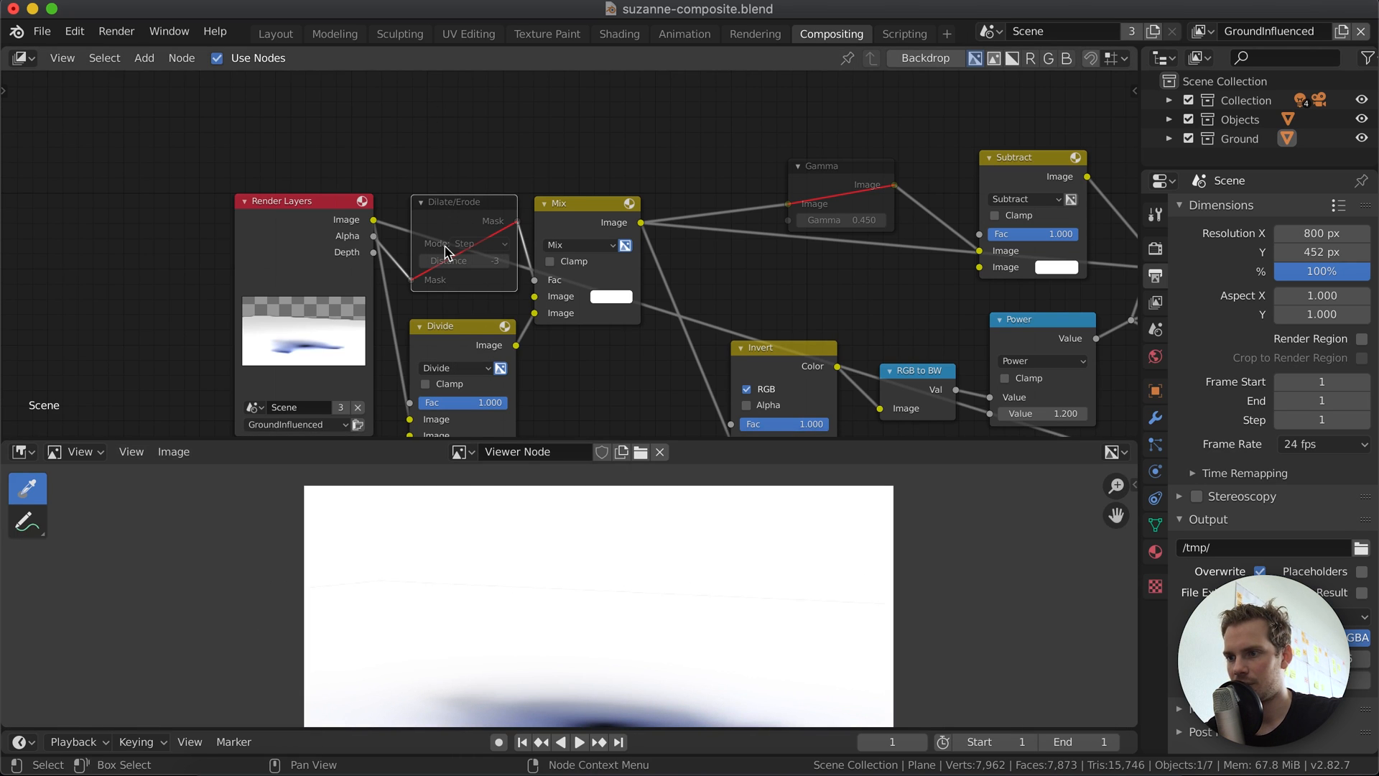
pyautogui.press('m')
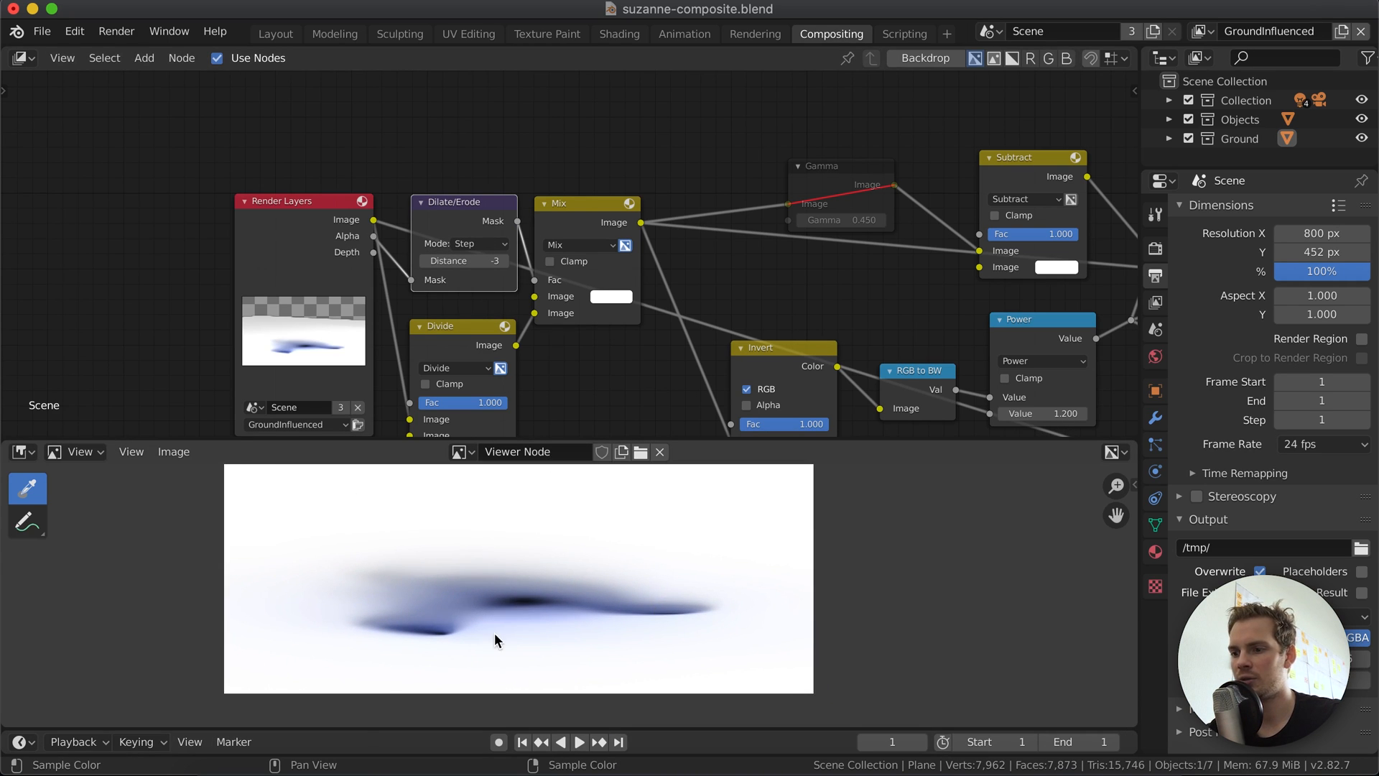
# Connect the Mix node's image output to the first image input of the lower Alpha Over node.
pyautogui.scroll(-3, 424, 272)
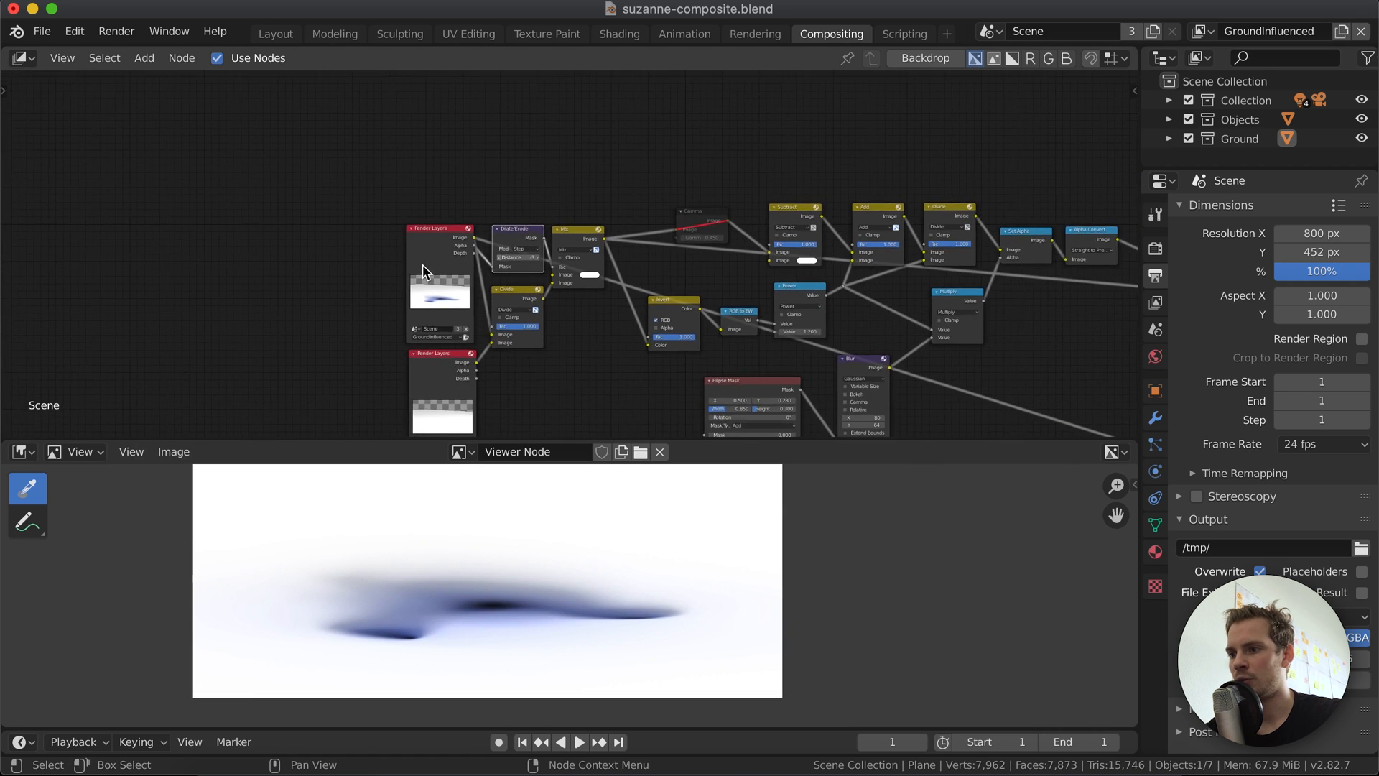
pyautogui.press('Home')
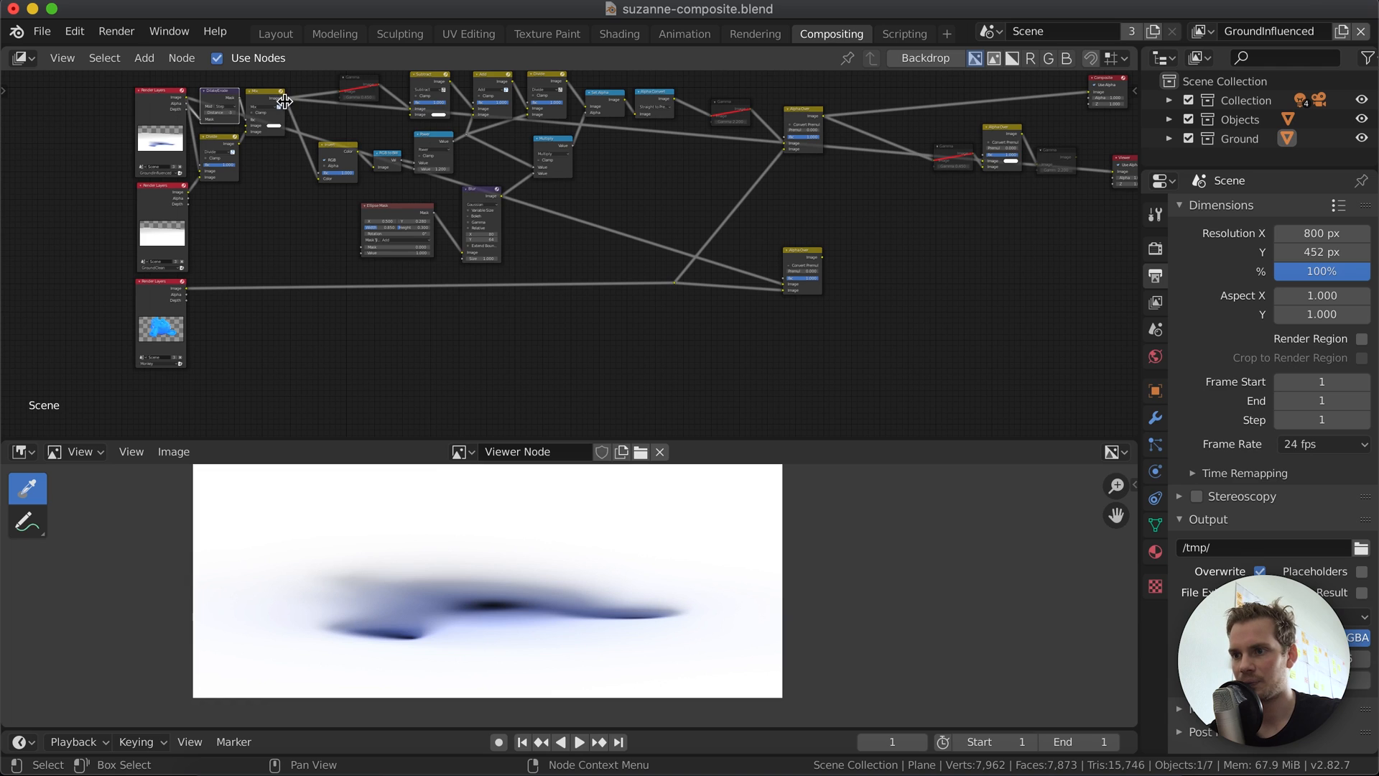
pyautogui.moveTo(285, 99); pyautogui.dragTo(784, 287)
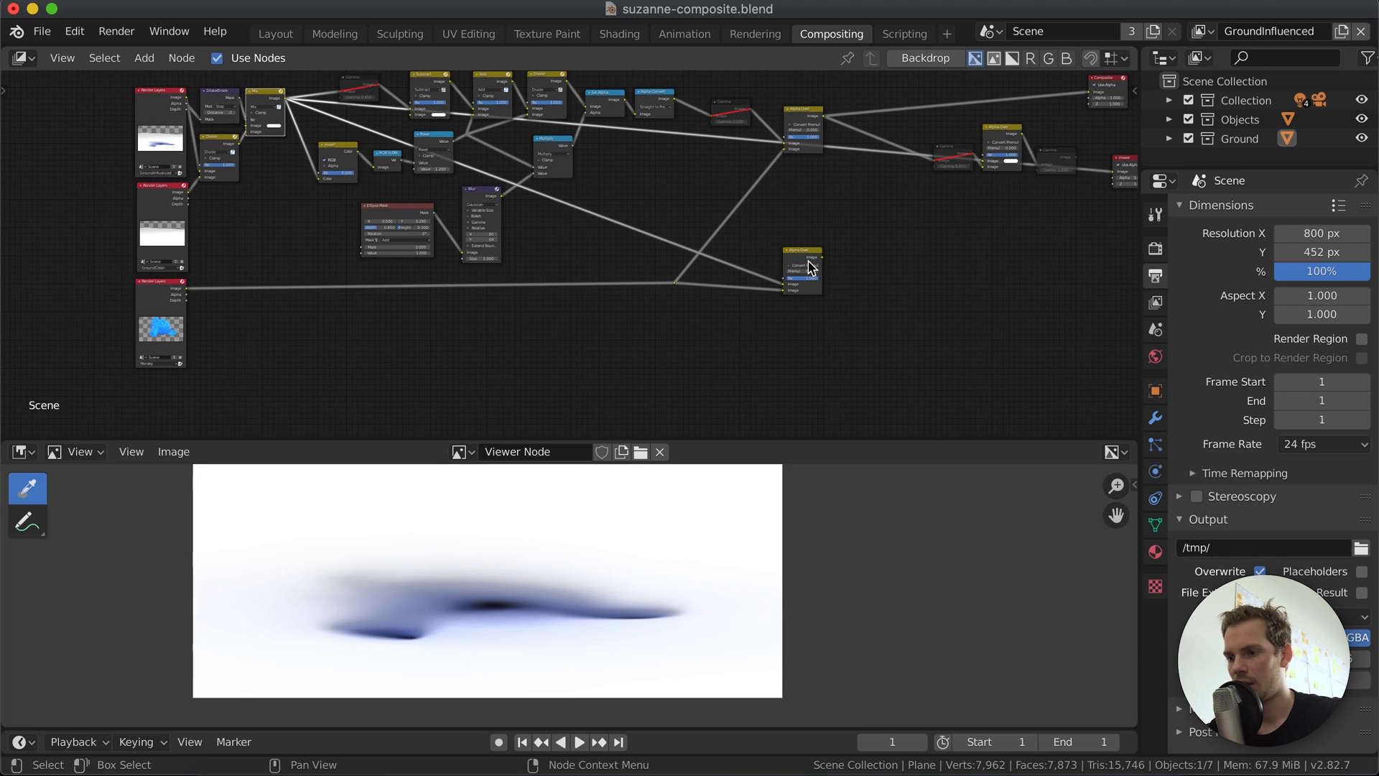
# Preview the lower Alpha Over node's output and examine the monkey combined with its ground shadow.
pyautogui.keyDown('ctrl'); pyautogui.keyDown('shift'); pyautogui.click(810, 267); pyautogui.keyUp('shift'); pyautogui.keyUp('ctrl')
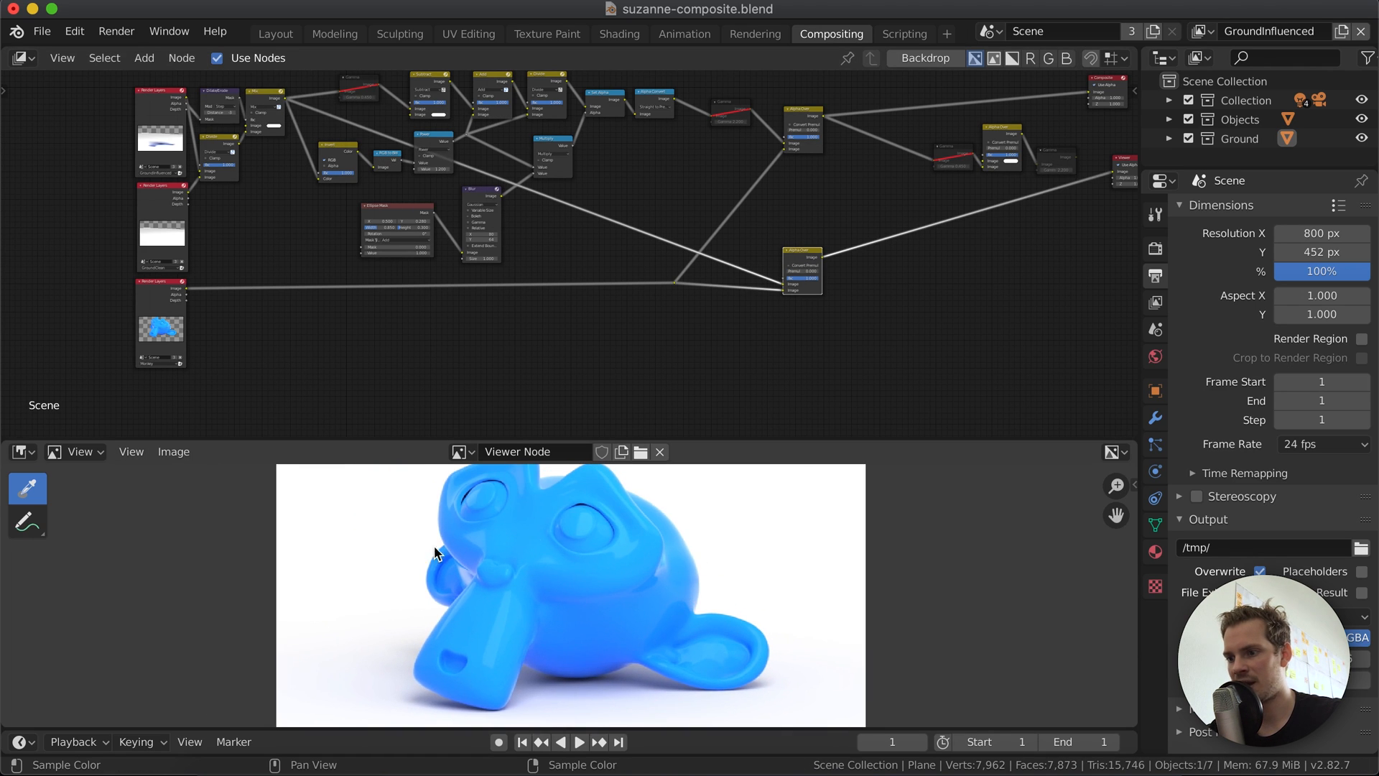
pyautogui.scroll(4, 427, 554)
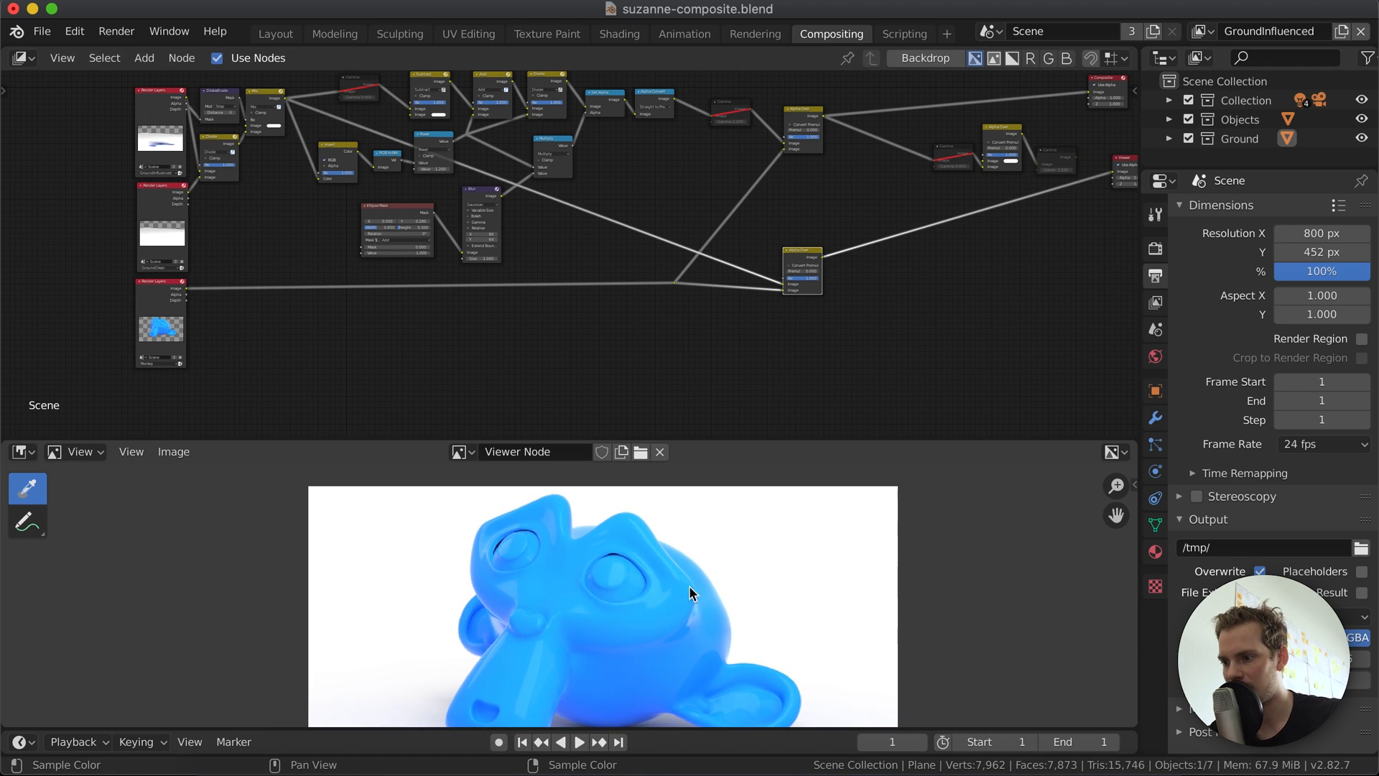
pyautogui.scroll(-5, 752, 622)
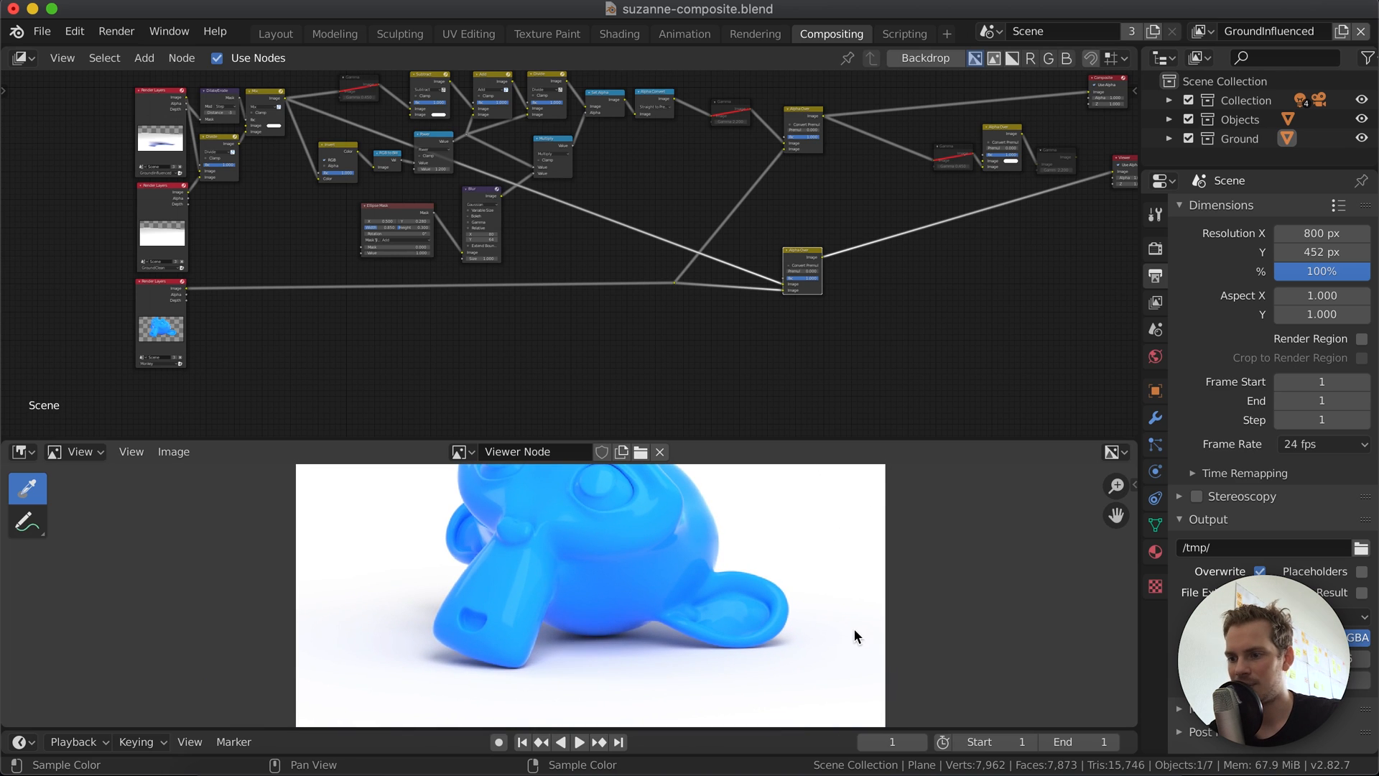
pyautogui.scroll(-5, 853, 627)
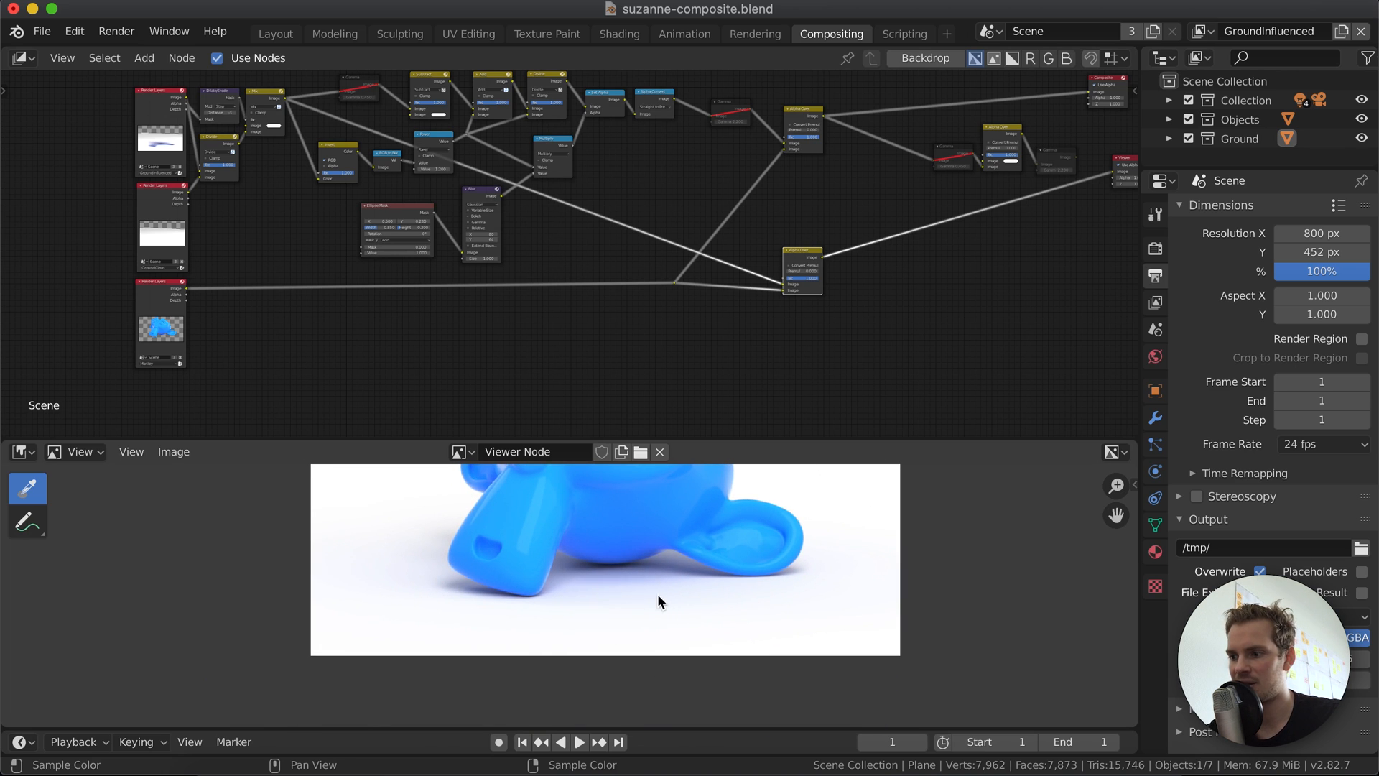
pyautogui.scroll(5, 658, 596)
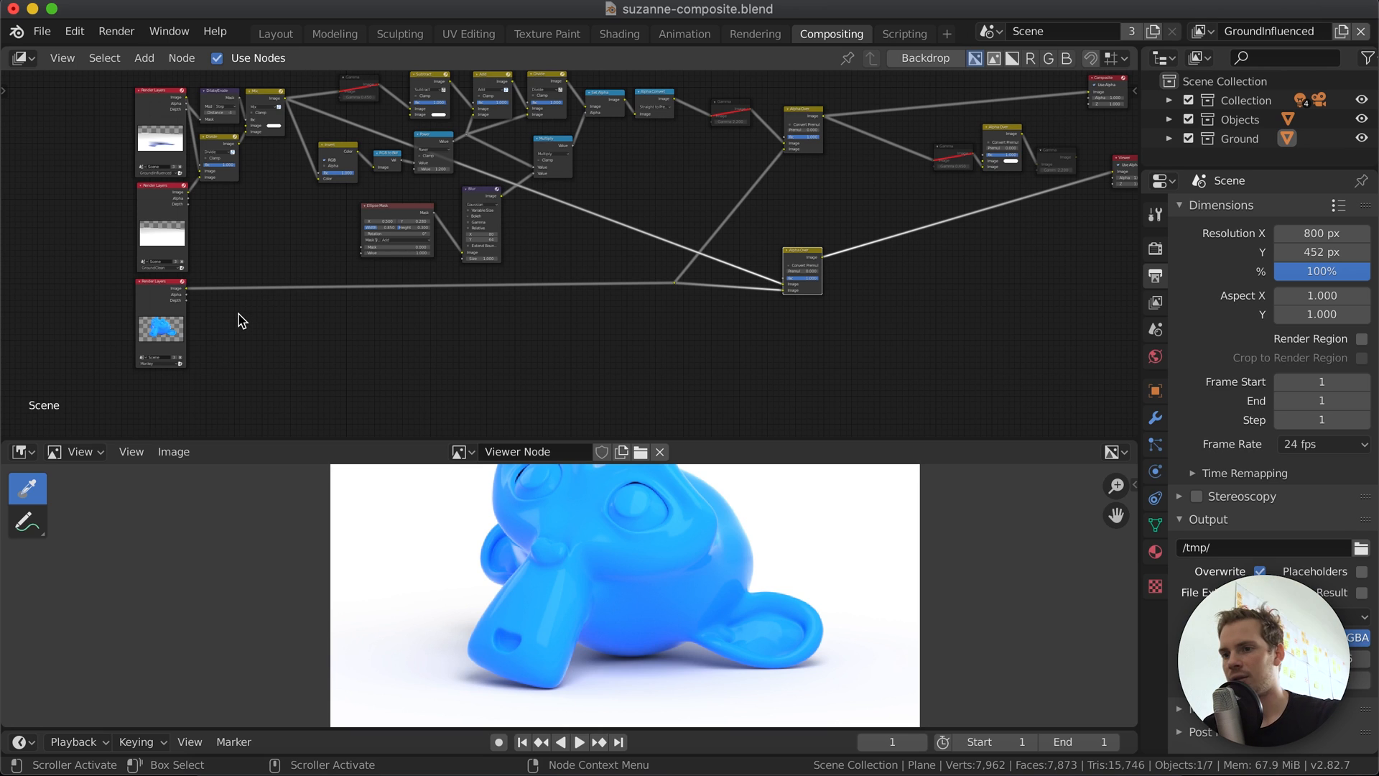
# Preview the monkey Render Layers node's alpha, followed by the Mix node's shadow output.
pyautogui.keyDown('ctrl'); pyautogui.keyDown('shift'); pyautogui.click(180, 310); pyautogui.keyUp('shift'); pyautogui.keyUp('ctrl')
pyautogui.keyDown('ctrl'); pyautogui.keyDown('shift'); pyautogui.click(180, 311); pyautogui.keyUp('shift'); pyautogui.keyUp('ctrl')
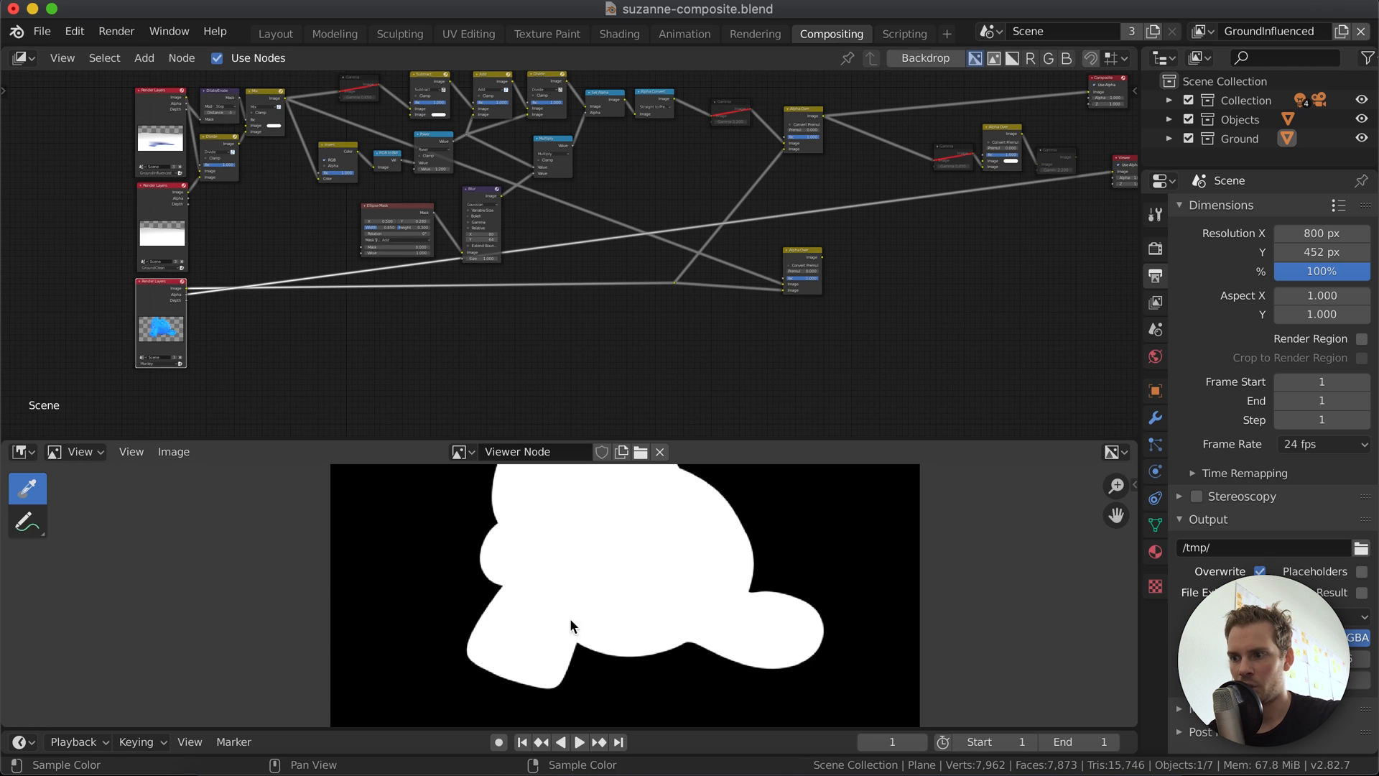
pyautogui.scroll(5, 585, 244)
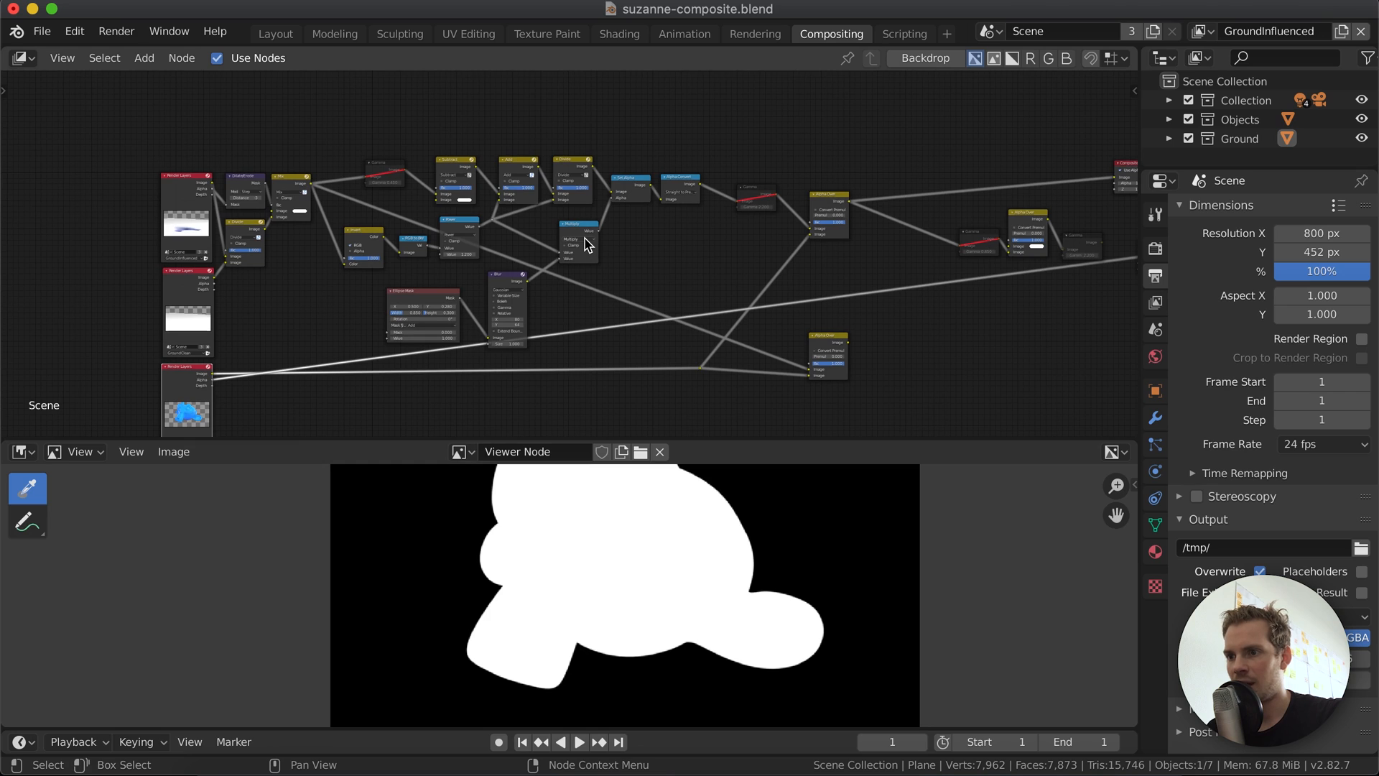
pyautogui.keyDown('ctrl'); pyautogui.keyDown('shift'); pyautogui.click(285, 177); pyautogui.keyUp('shift'); pyautogui.keyUp('ctrl')
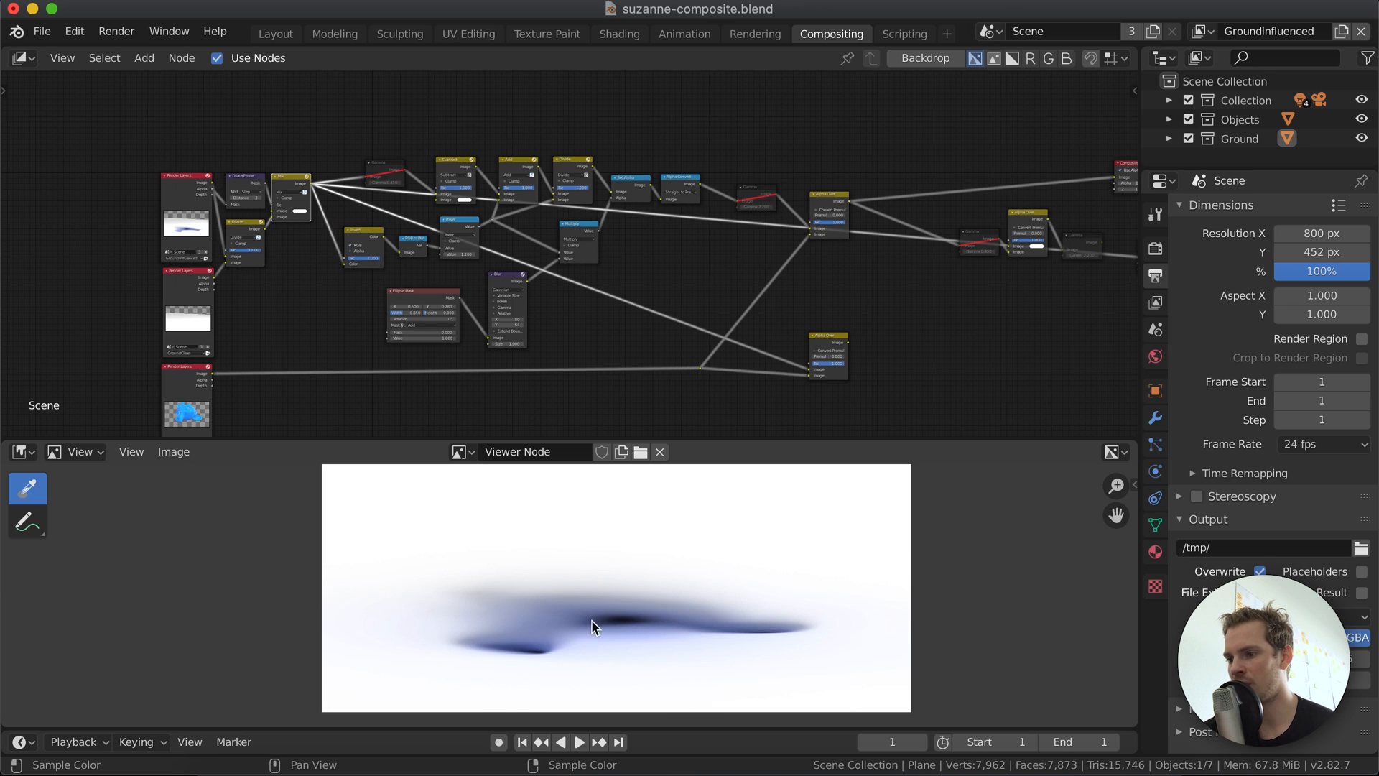
# Move the Invert node closer to Mix and RGB to BW closer to Invert, previewing the RGB to BW output.
pyautogui.scroll(1, 349, 239)
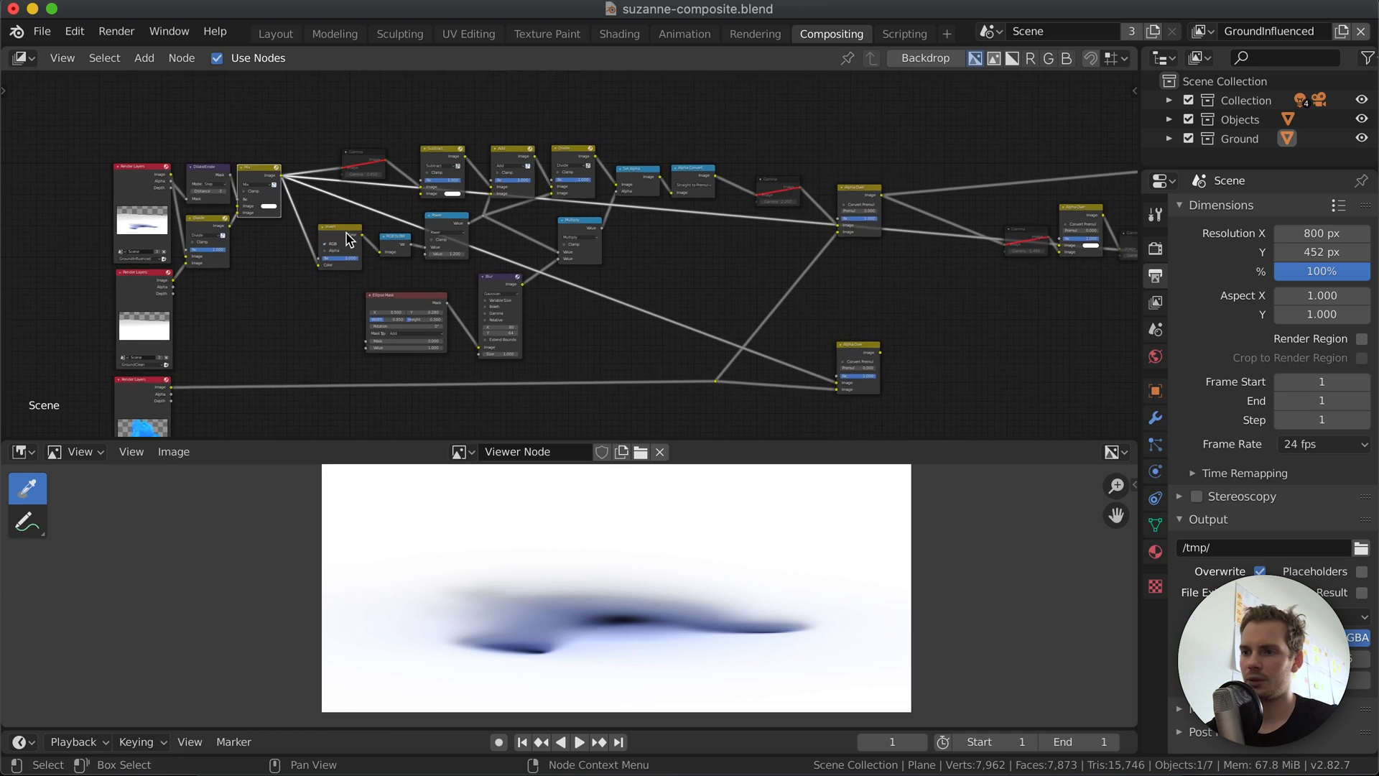
pyautogui.scroll(3, 349, 240)
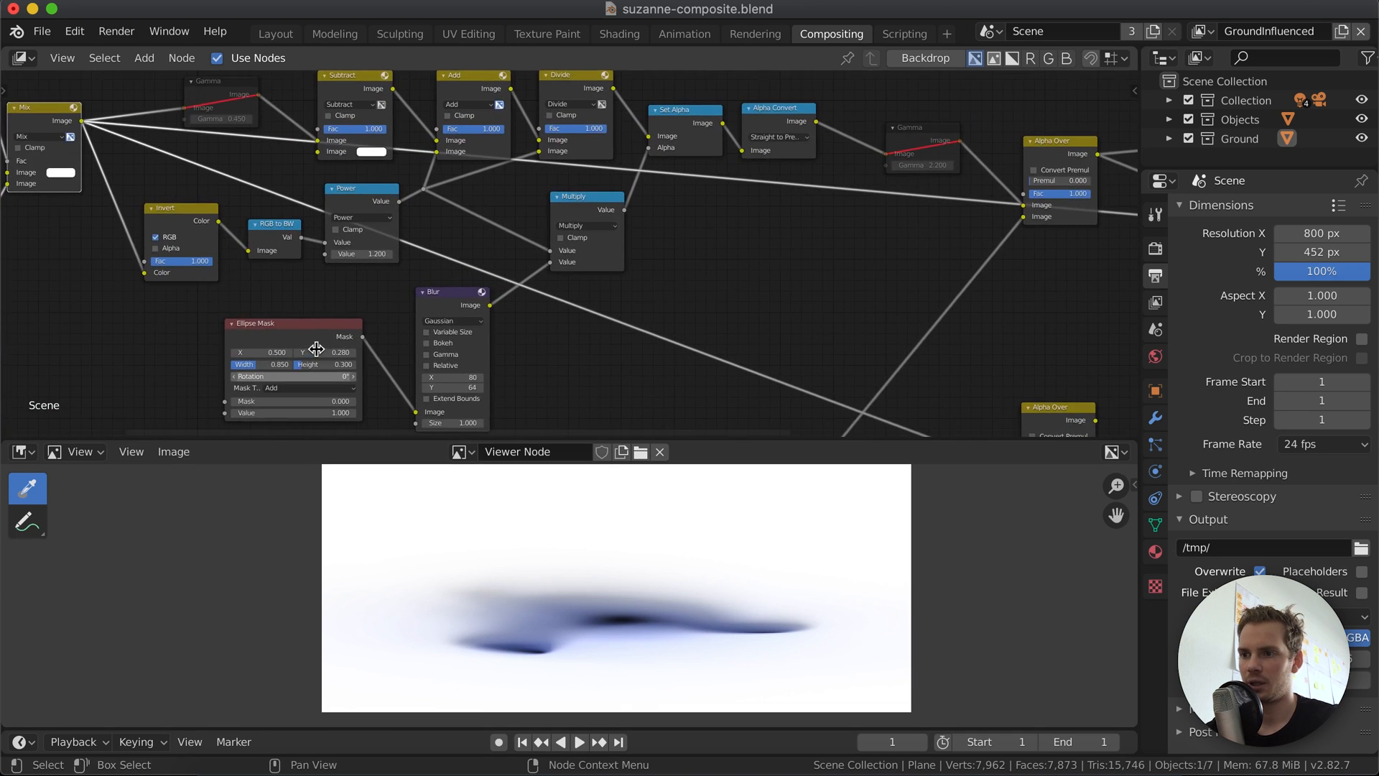
pyautogui.scroll(1, 316, 359)
pyautogui.hscroll(-5, 317, 363)
pyautogui.hscroll(-1, 342, 361)
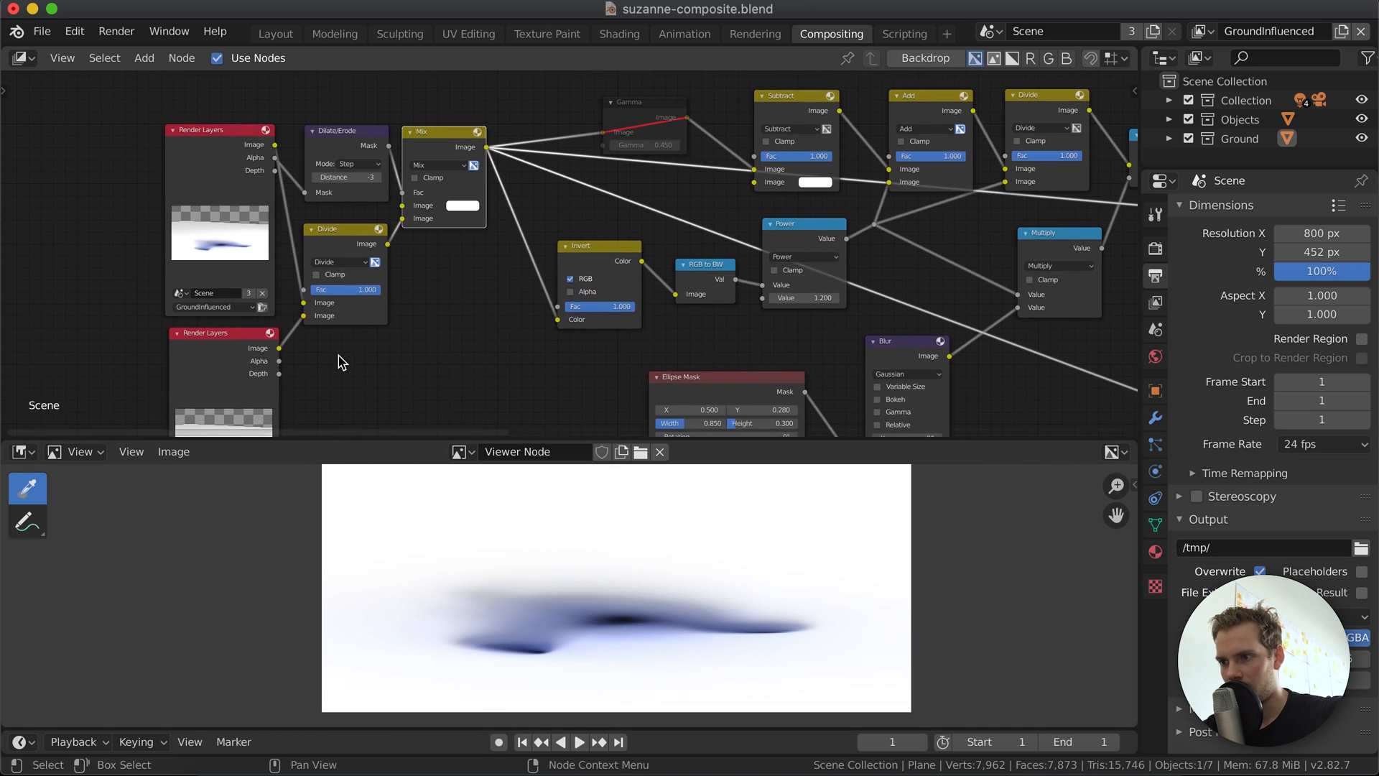
pyautogui.moveTo(577, 259); pyautogui.dragTo(537, 252)
pyautogui.keyDown('ctrl'); pyautogui.keyDown('shift'); pyautogui.click(711, 273); pyautogui.keyUp('shift'); pyautogui.keyUp('ctrl')
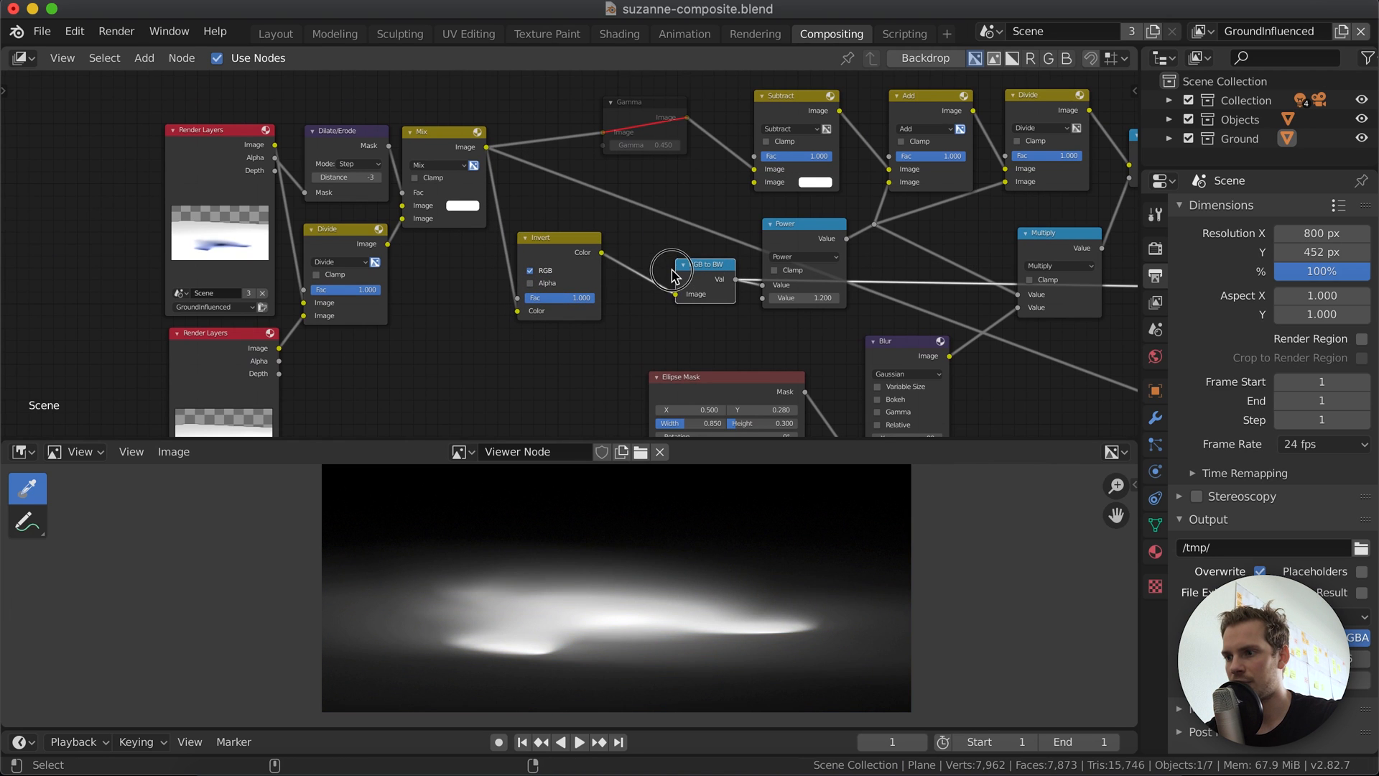
pyautogui.moveTo(706, 269); pyautogui.dragTo(668, 256)
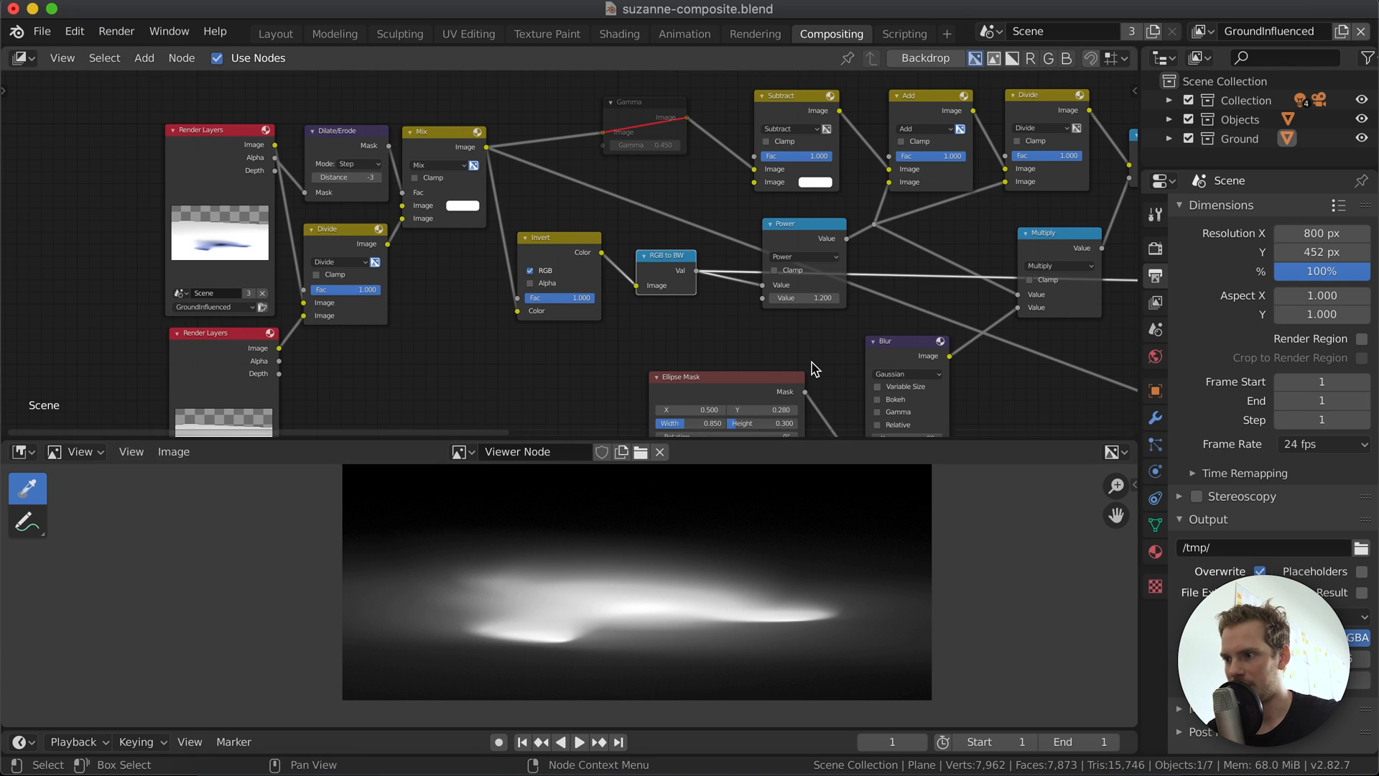
# Preview the Power node's output and move the node slightly closer to RGB to BW.
pyautogui.hscroll(2, 812, 363)
pyautogui.scroll(-1, 812, 364)
pyautogui.hscroll(10, 682, 320)
pyautogui.scroll(1, 682, 320)
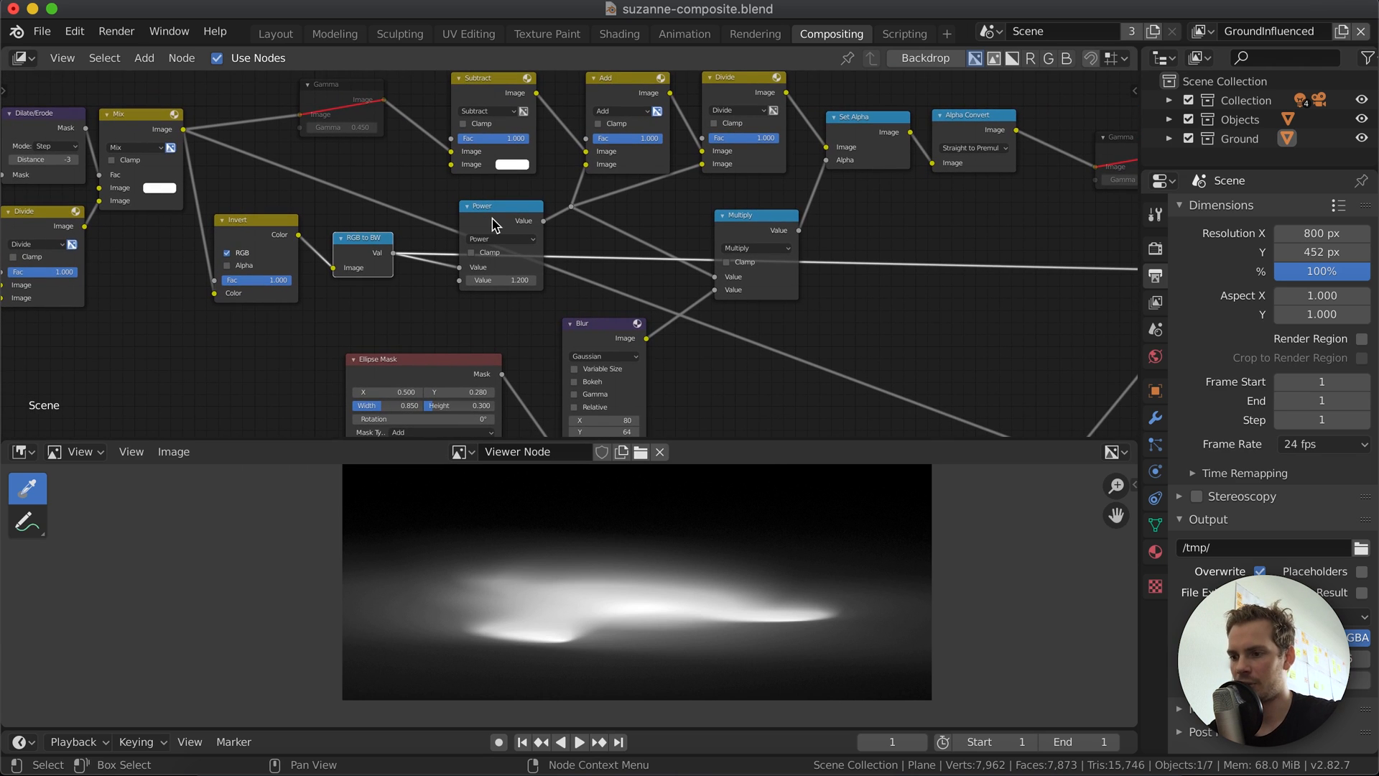
pyautogui.keyDown('ctrl'); pyautogui.keyDown('shift'); pyautogui.click(494, 225); pyautogui.keyUp('shift'); pyautogui.keyUp('ctrl')
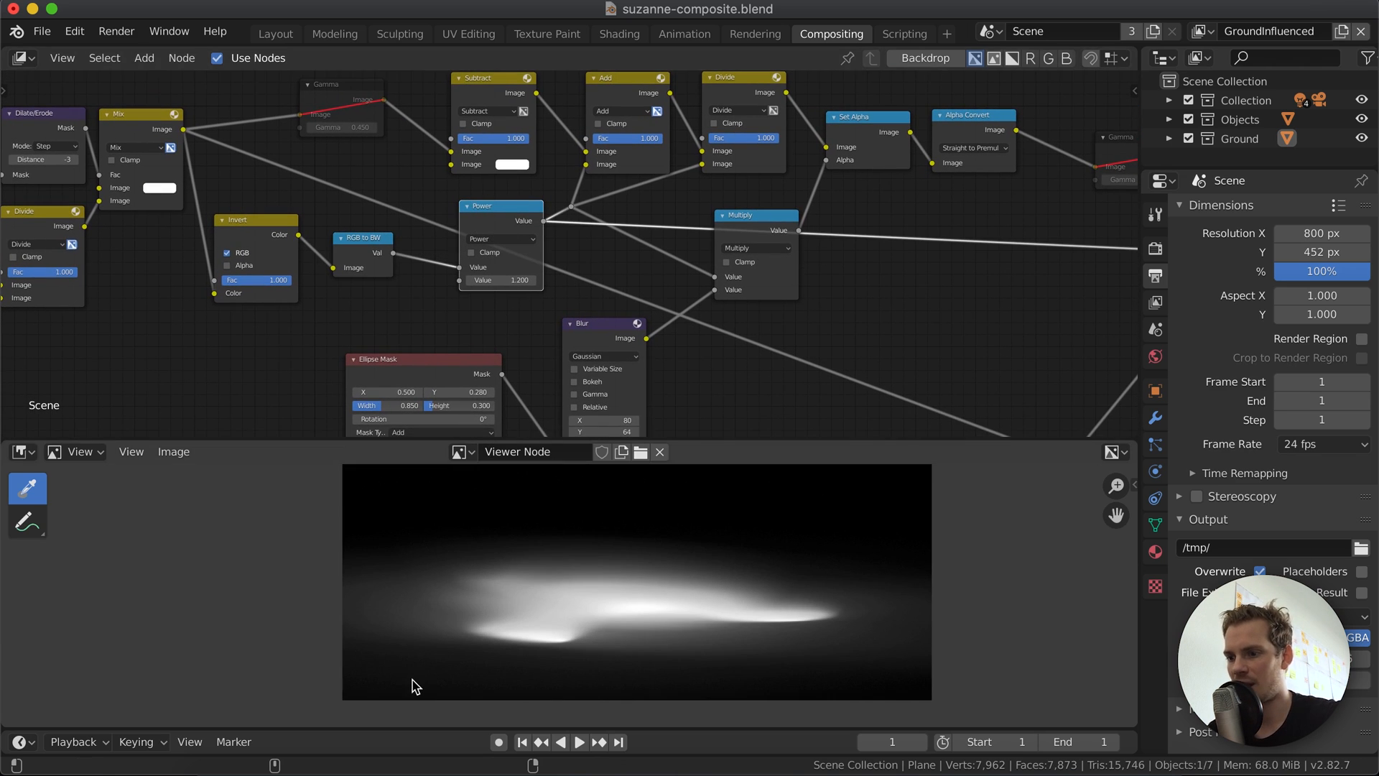
pyautogui.scroll(3, 515, 313)
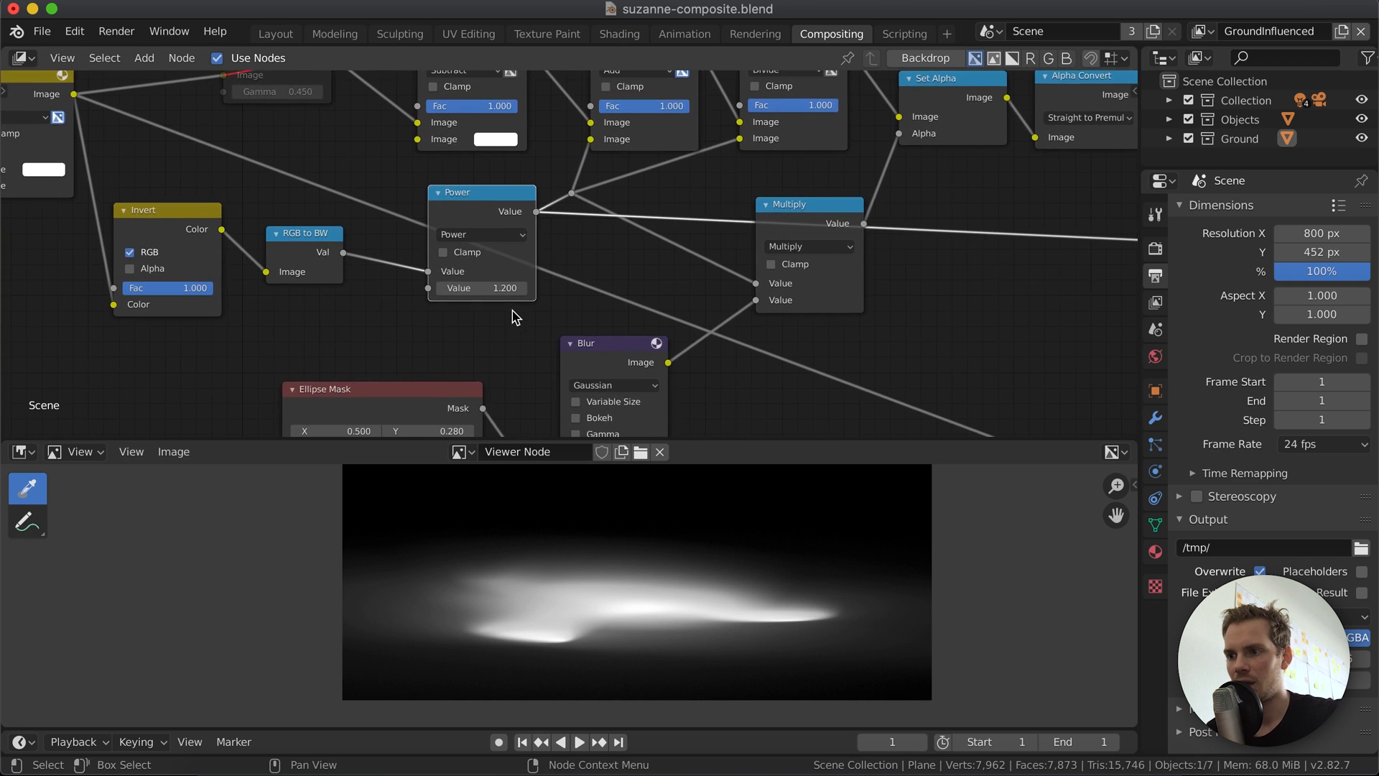
pyautogui.hscroll(5, 514, 313)
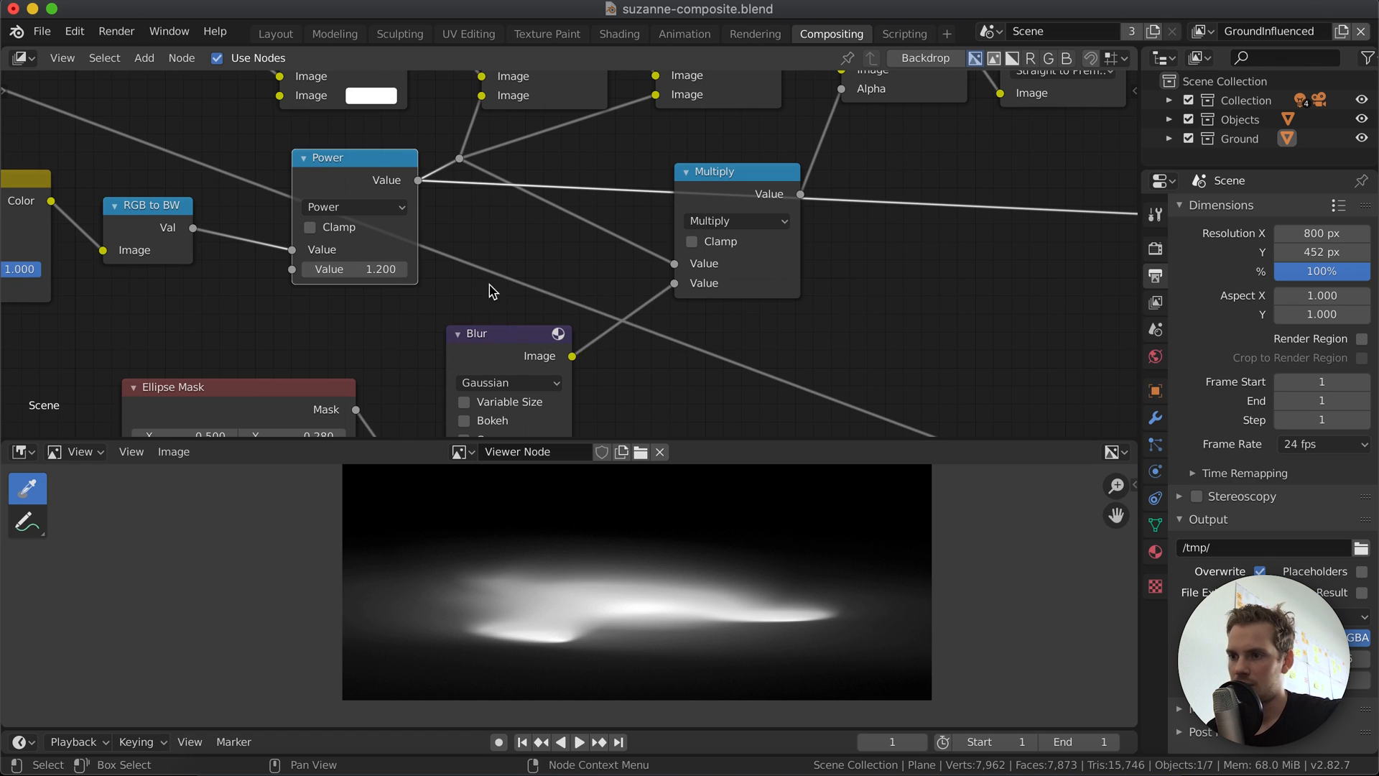
pyautogui.moveTo(331, 170); pyautogui.dragTo(314, 167)
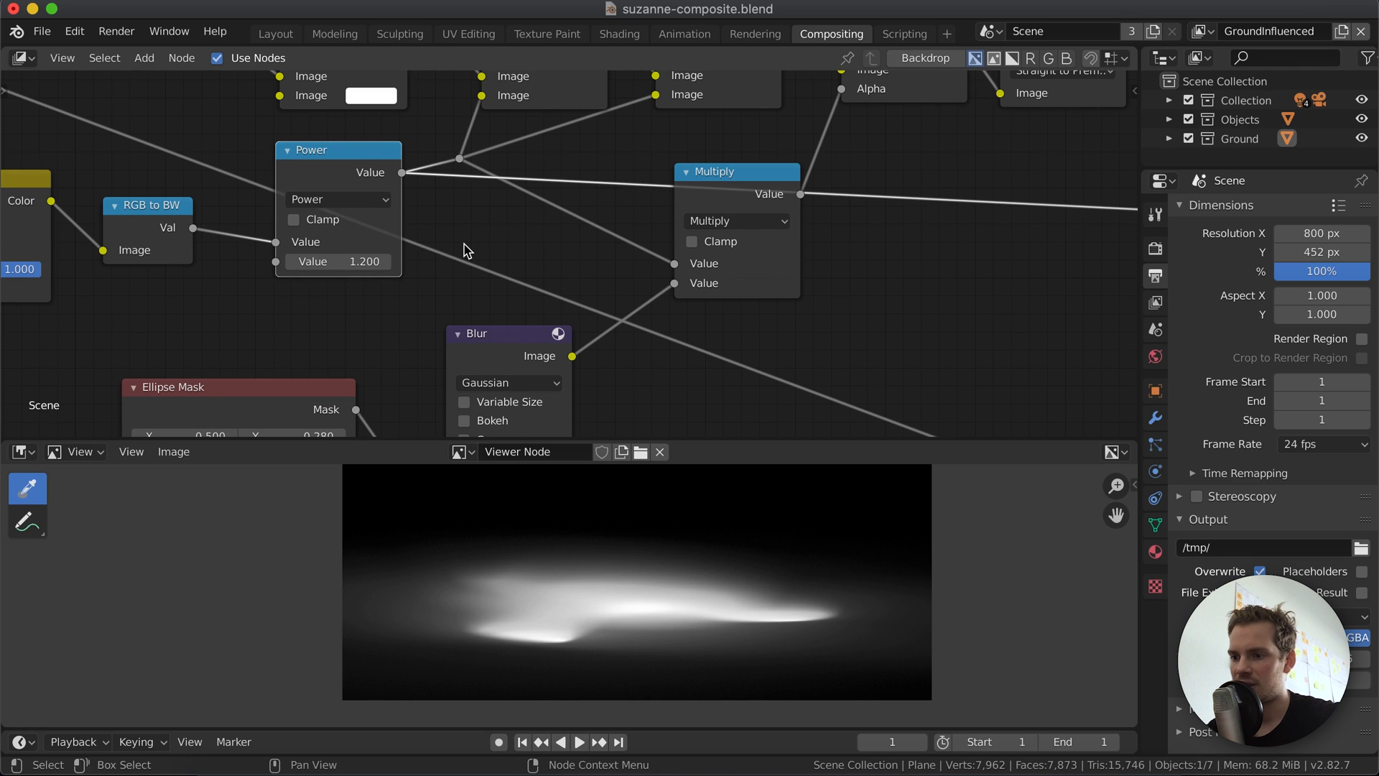
# Preview the Ellipse Mask node's output and compare it with the Blur node's softened mask.
pyautogui.scroll(-5, 467, 250)
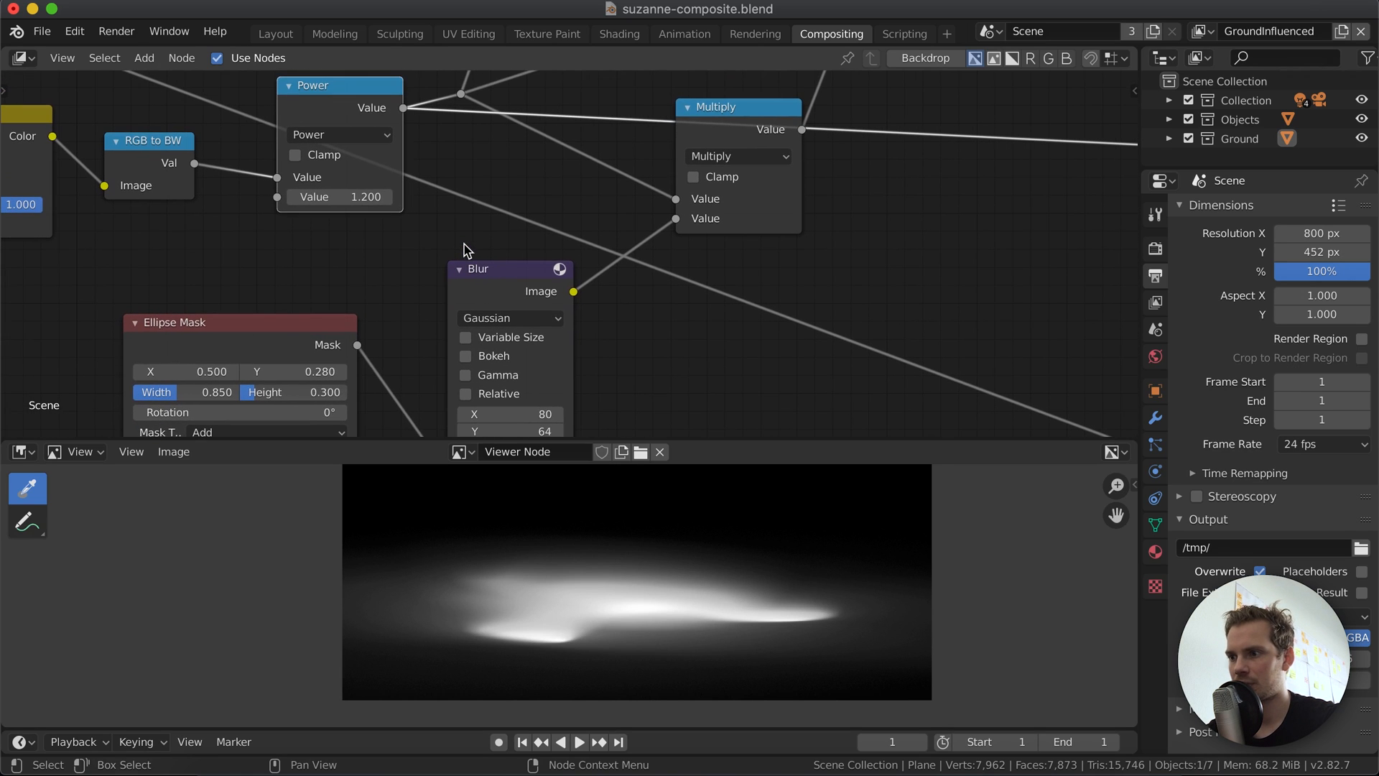
pyautogui.scroll(-8, 679, 323)
pyautogui.hscroll(-10, 678, 323)
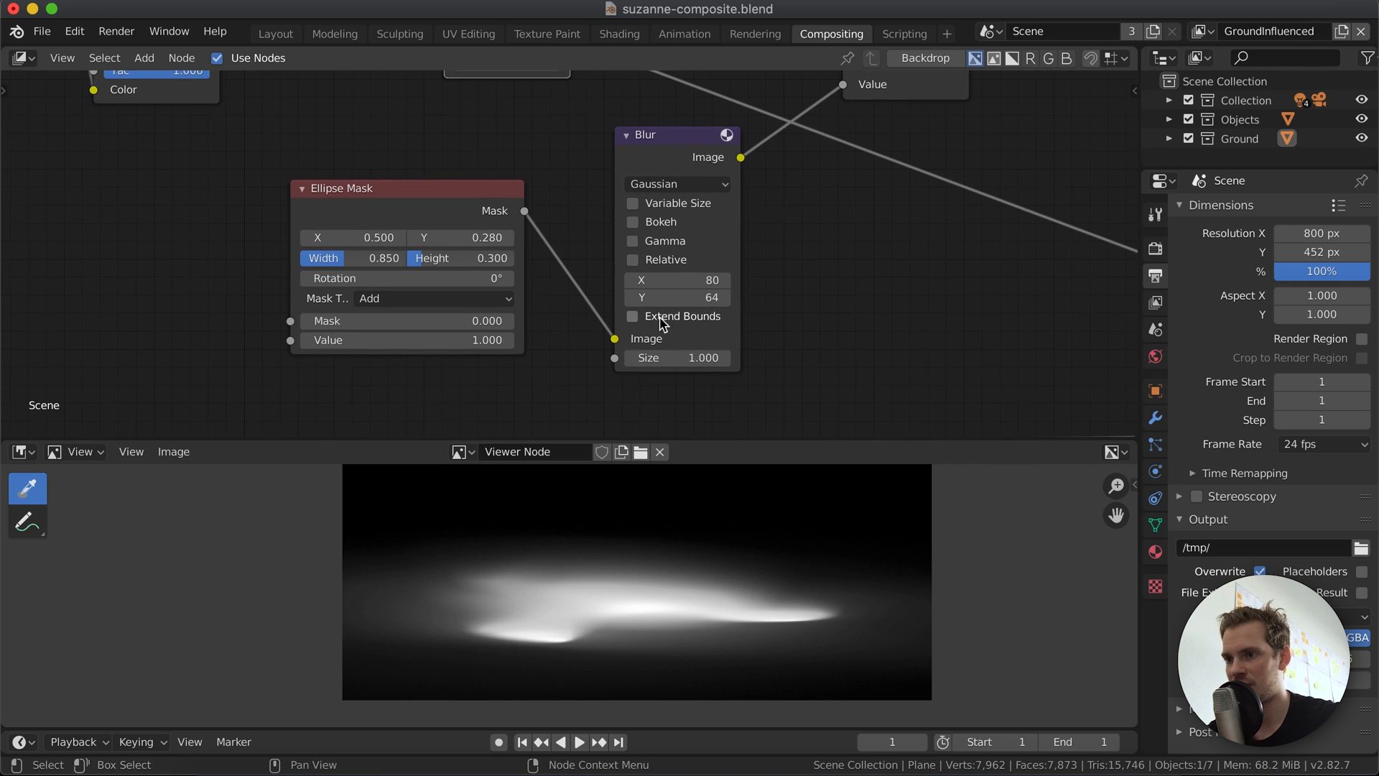
pyautogui.keyDown('ctrl'); pyautogui.keyDown('shift'); pyautogui.click(422, 215); pyautogui.keyUp('shift'); pyautogui.keyUp('ctrl')
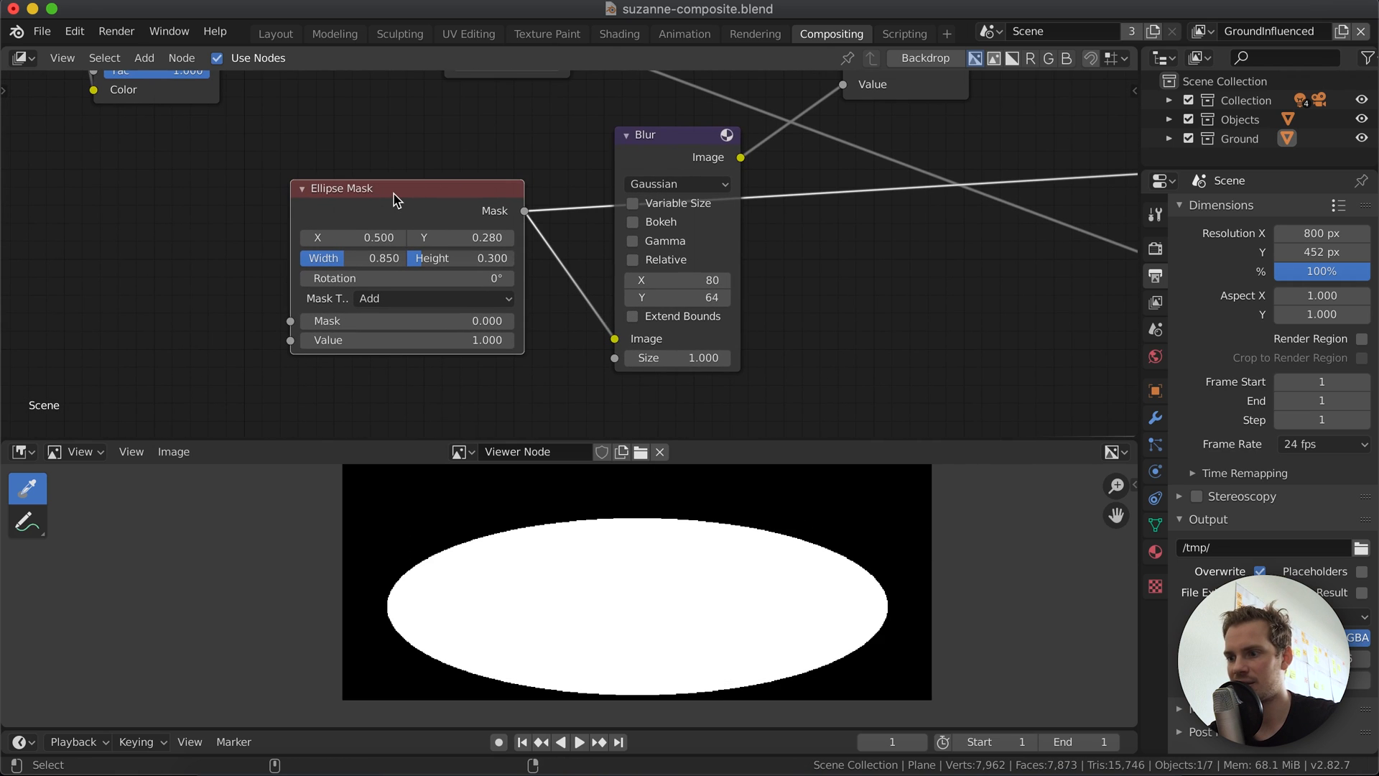
pyautogui.keyDown('ctrl'); pyautogui.keyDown('shift'); pyautogui.click(661, 142); pyautogui.keyUp('shift'); pyautogui.keyUp('ctrl')
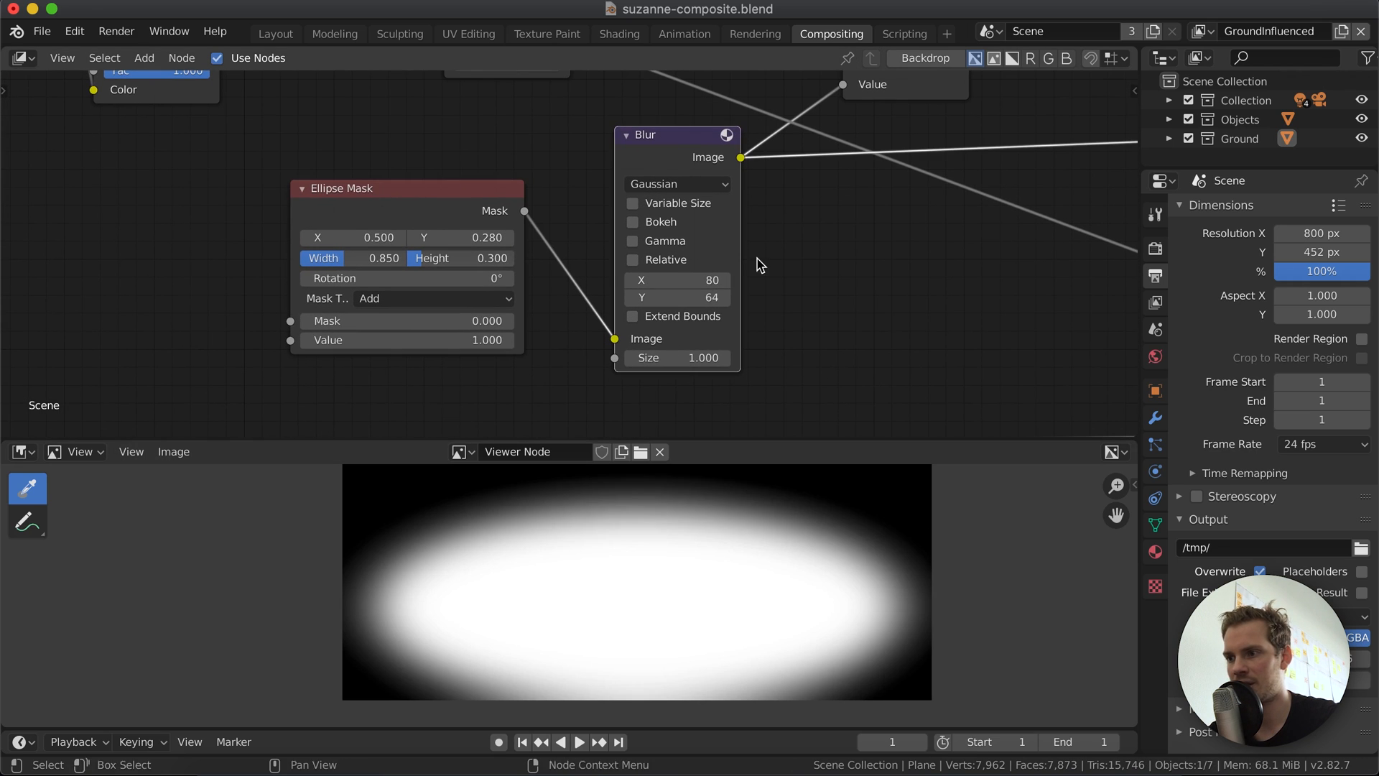
# Compare the Power node's output with the Multiply node's result, finishing on the Multiply preview.
pyautogui.keyDown('shift'); pyautogui.scroll(10, 760, 265); pyautogui.keyUp('shift')
pyautogui.keyDown('ctrl'); pyautogui.hscroll(18, 760, 266); pyautogui.keyUp('ctrl')
pyautogui.scroll(6, 761, 266)
pyautogui.hscroll(-8, 761, 266)
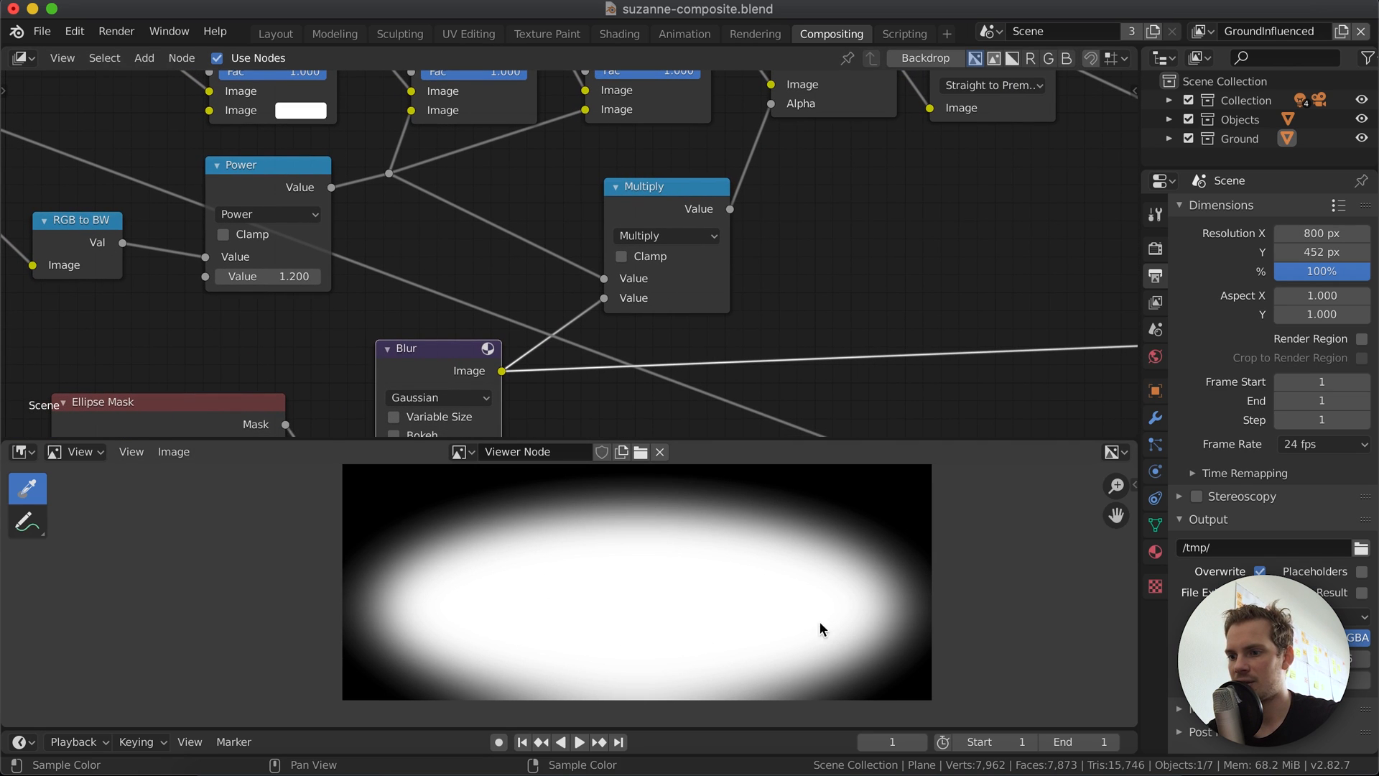
pyautogui.keyDown('ctrl'); pyautogui.keyDown('shift'); pyautogui.click(253, 174); pyautogui.keyUp('shift'); pyautogui.keyUp('ctrl')
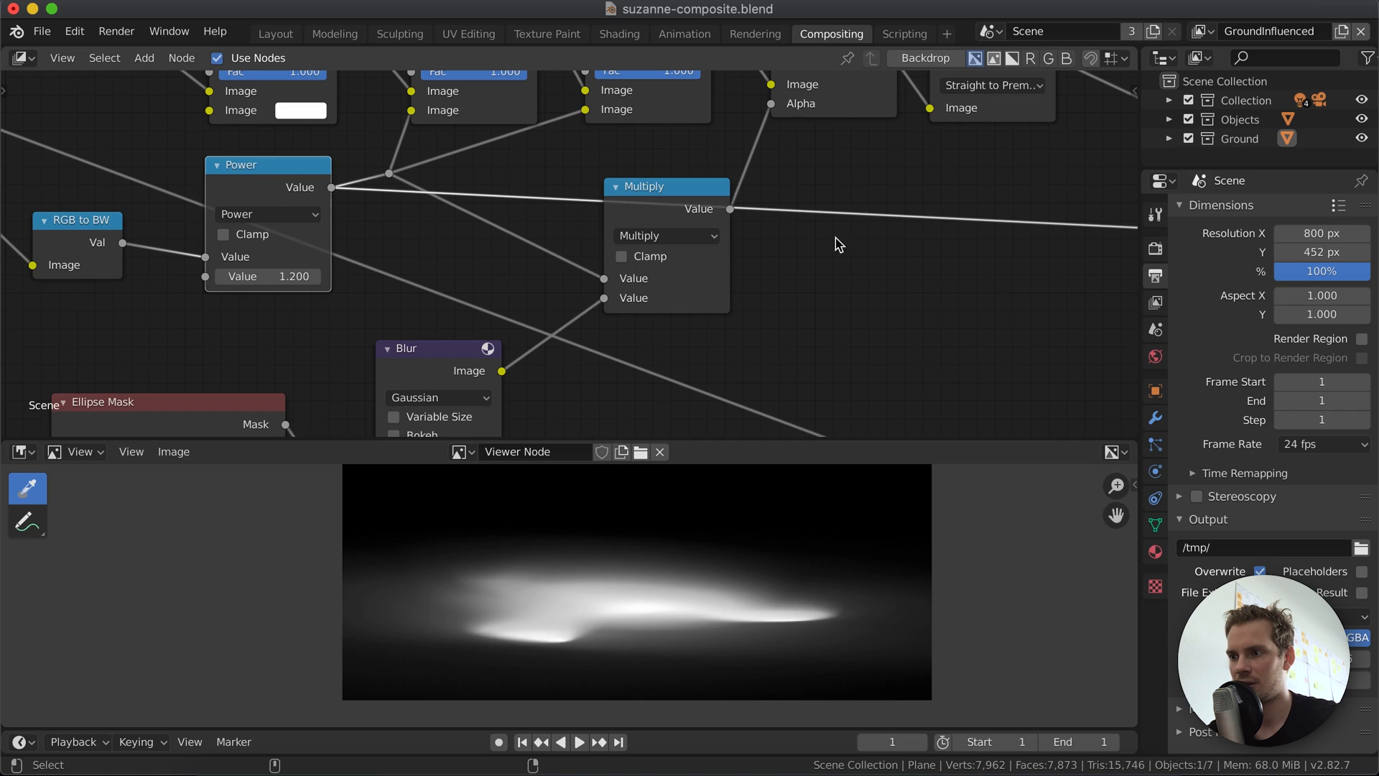
pyautogui.keyDown('ctrl'); pyautogui.keyDown('shift'); pyautogui.click(694, 194); pyautogui.keyUp('shift'); pyautogui.keyUp('ctrl')
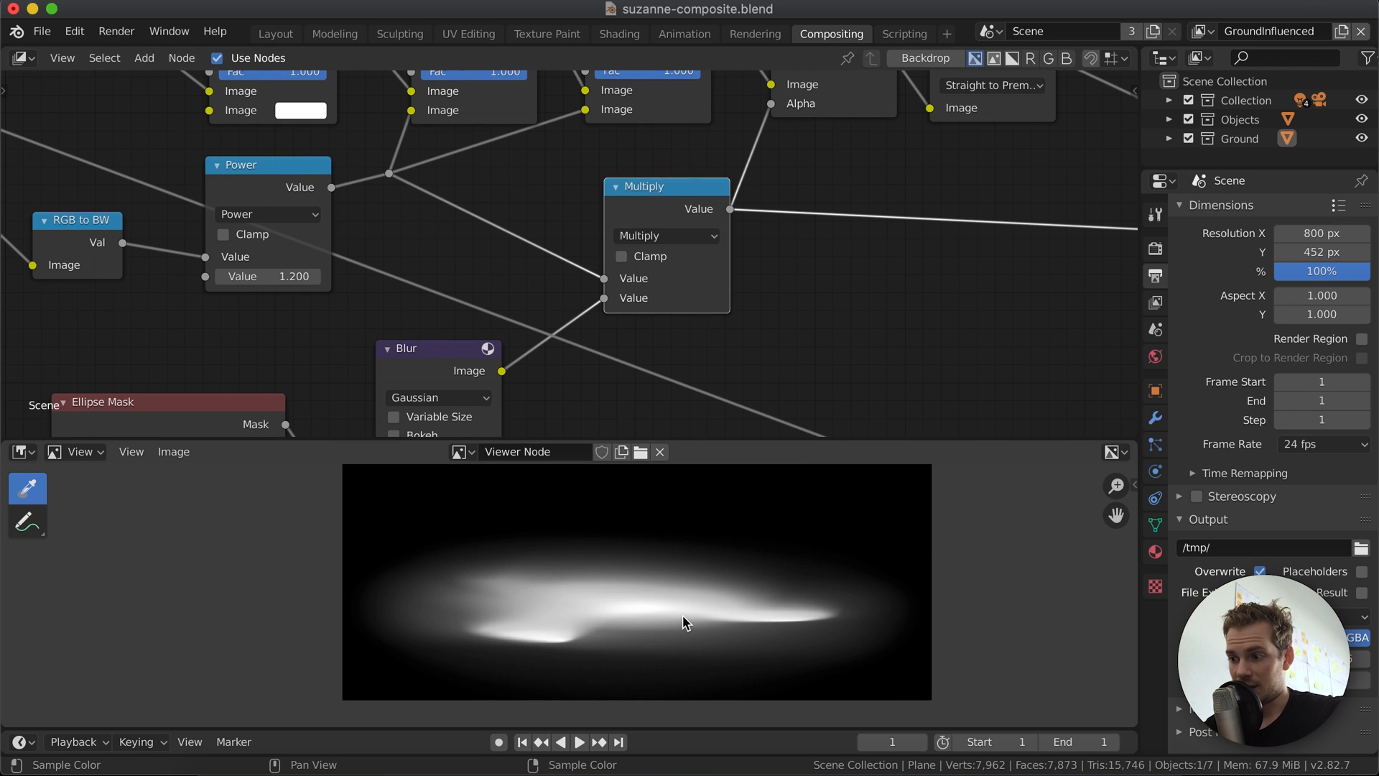
pyautogui.scroll(-2, 825, 256)
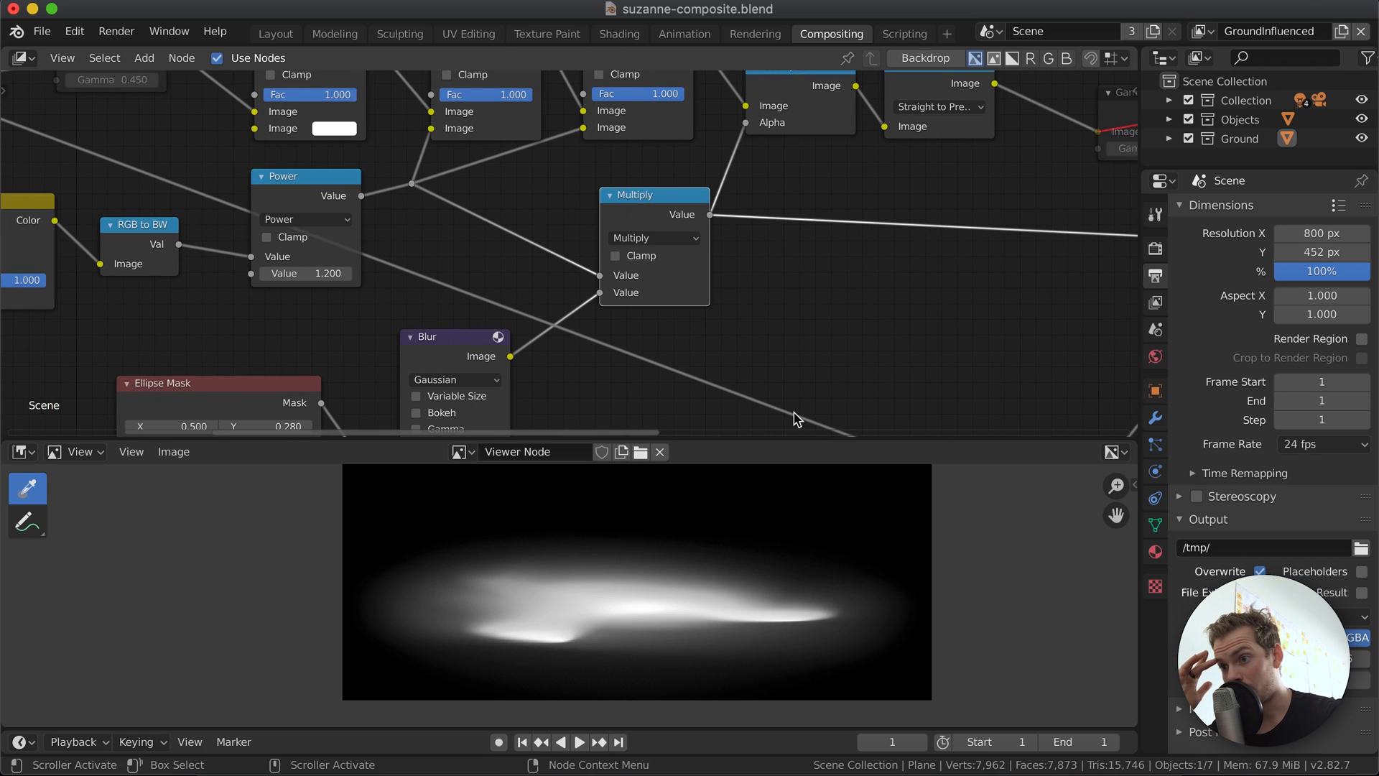
pyautogui.scroll(-2, 795, 417)
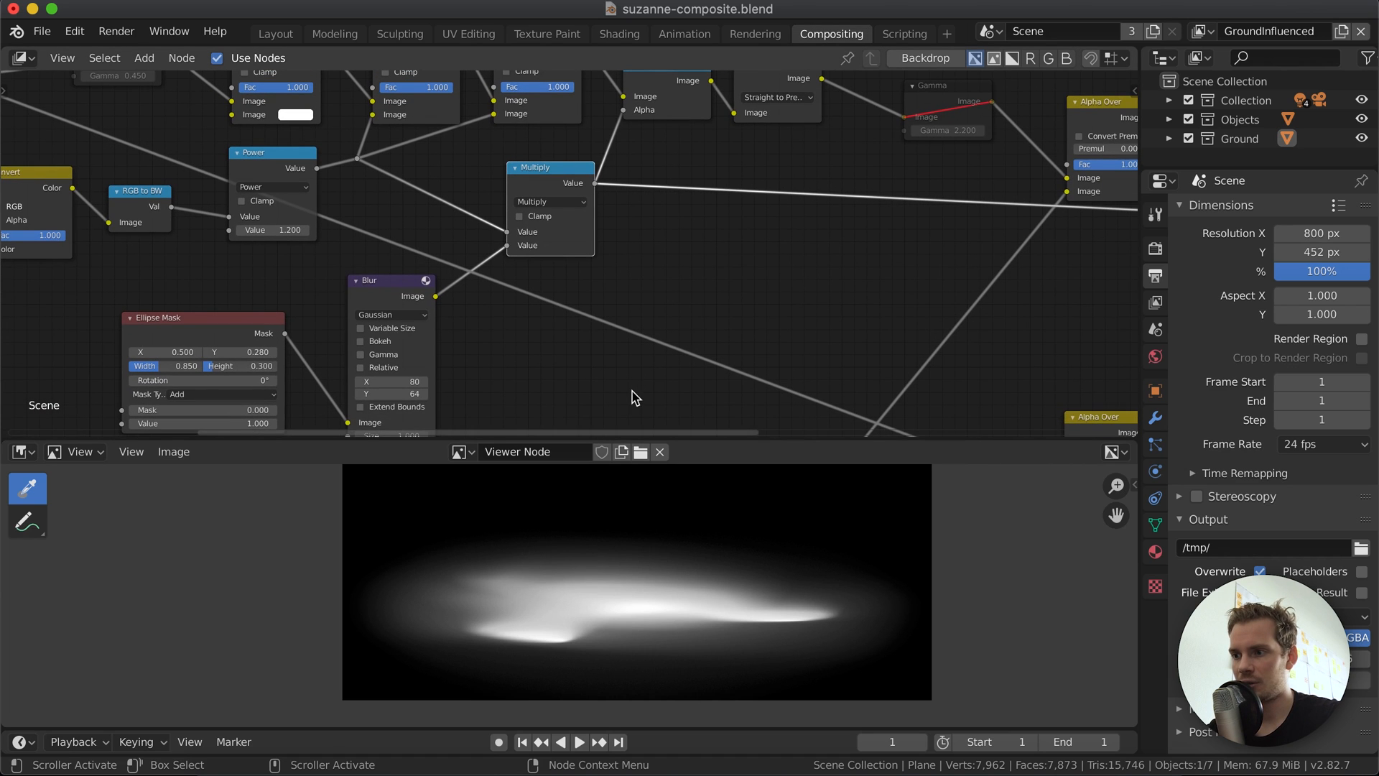
# Preview the Mix node's output and inspect the colours of the isolated blue shadow up close.
pyautogui.scroll(-1, 574, 431)
pyautogui.hscroll(-10, 524, 301)
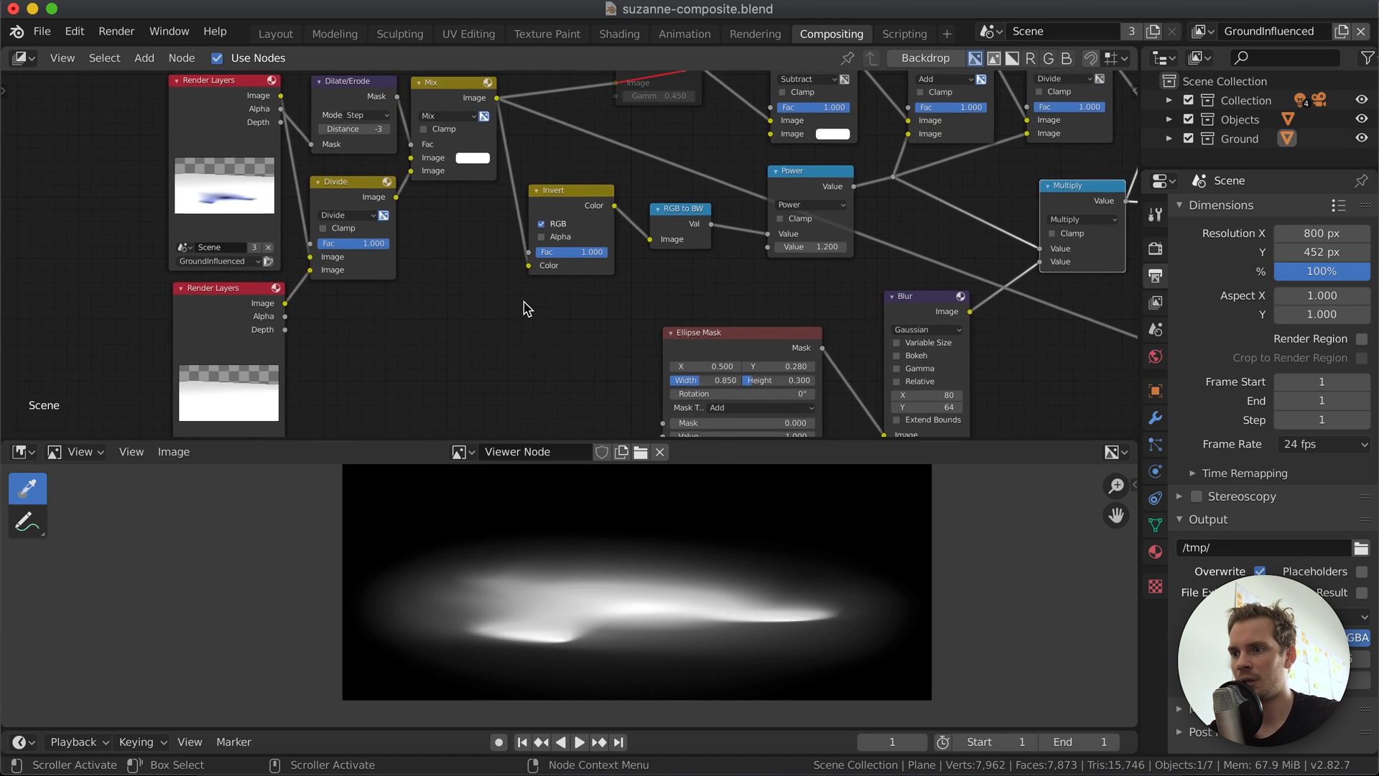
pyautogui.keyDown('ctrl'); pyautogui.keyDown('shift'); pyautogui.click(433, 98); pyautogui.keyUp('shift'); pyautogui.keyUp('ctrl')
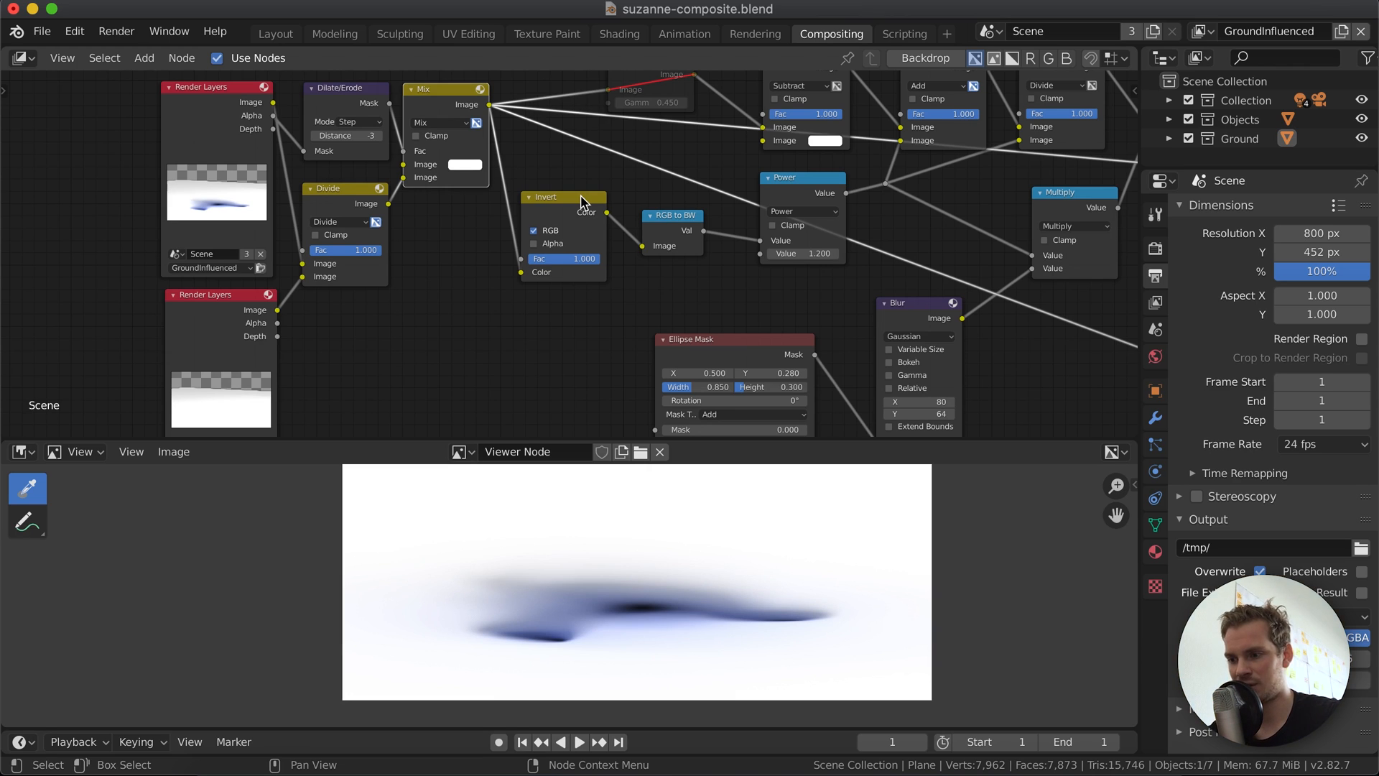
pyautogui.scroll(1, 632, 606)
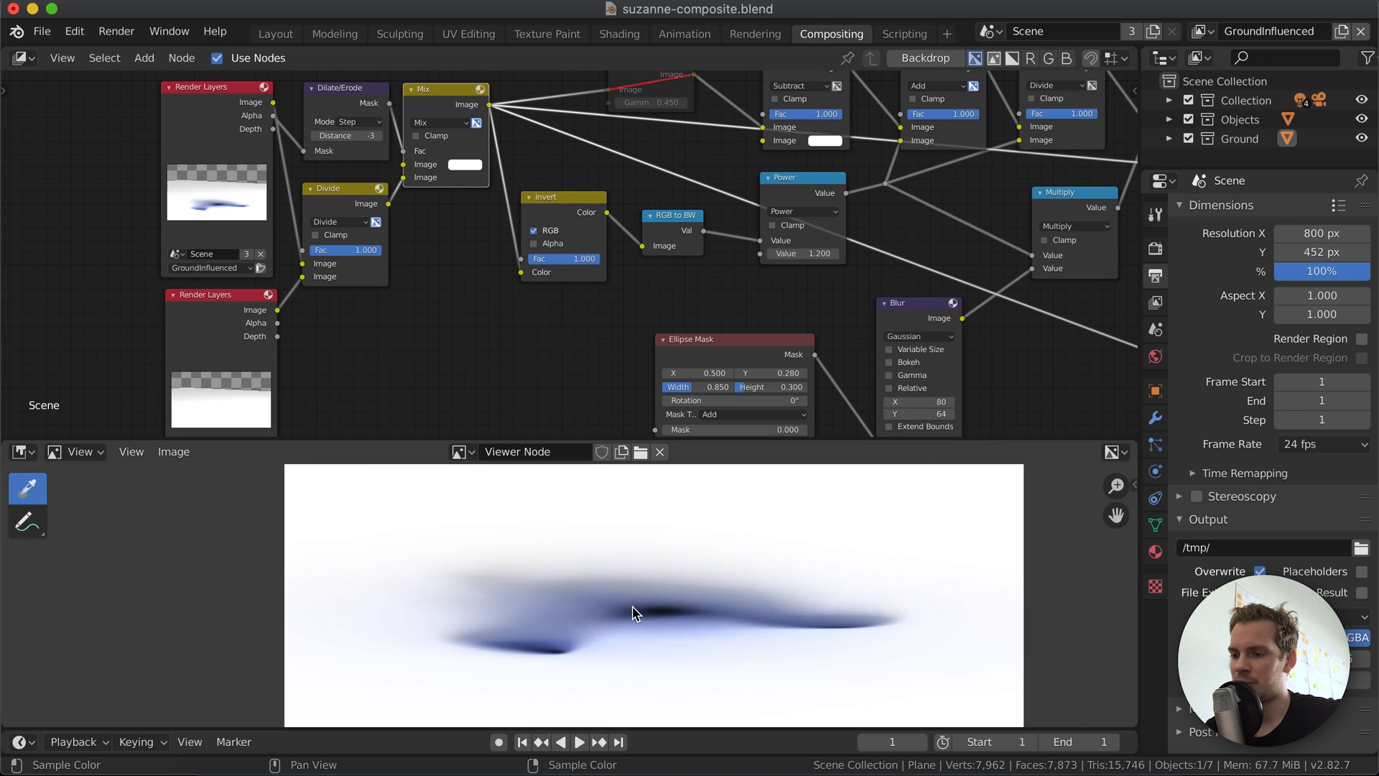
pyautogui.scroll(1, 632, 606)
pyautogui.hscroll(3, 632, 607)
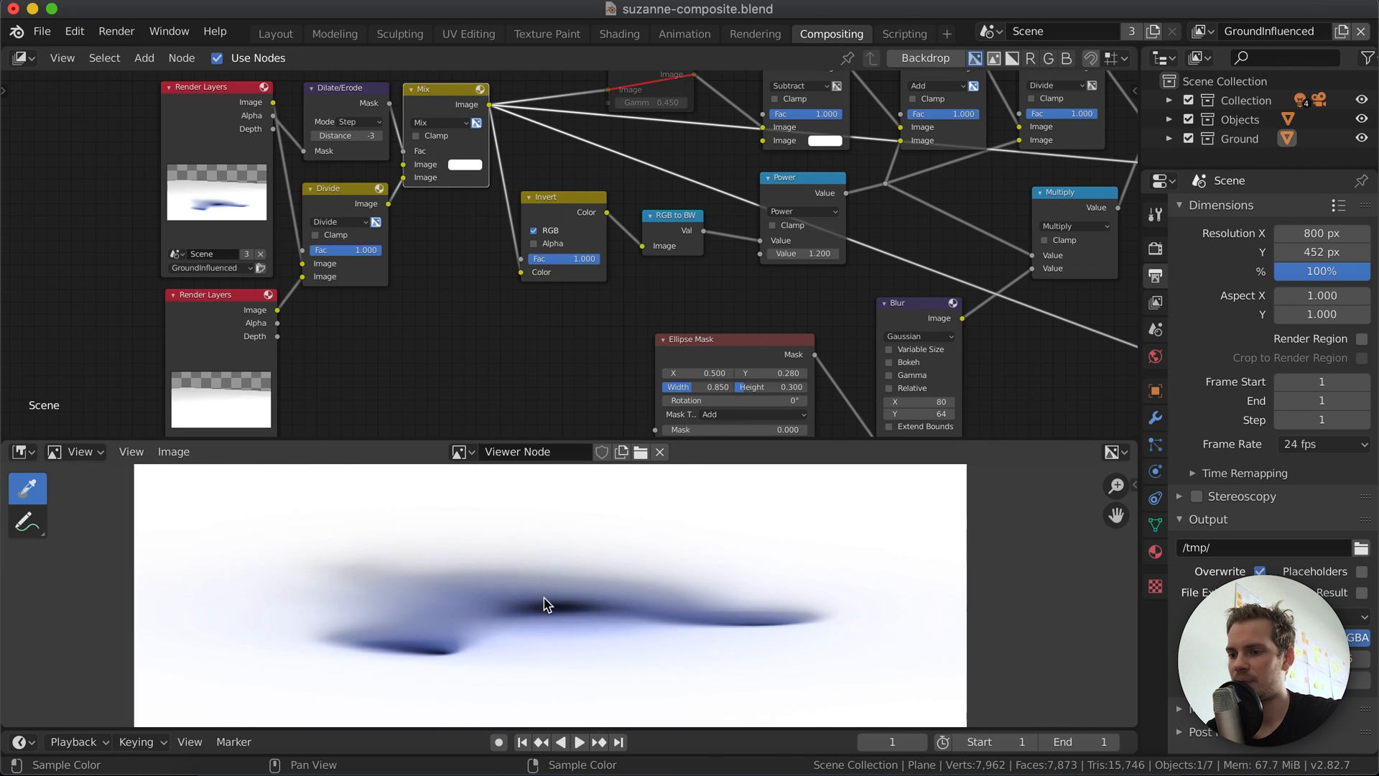
pyautogui.scroll(-1, 544, 604)
pyautogui.moveTo(409, 563); pyautogui.dragTo(442, 579)
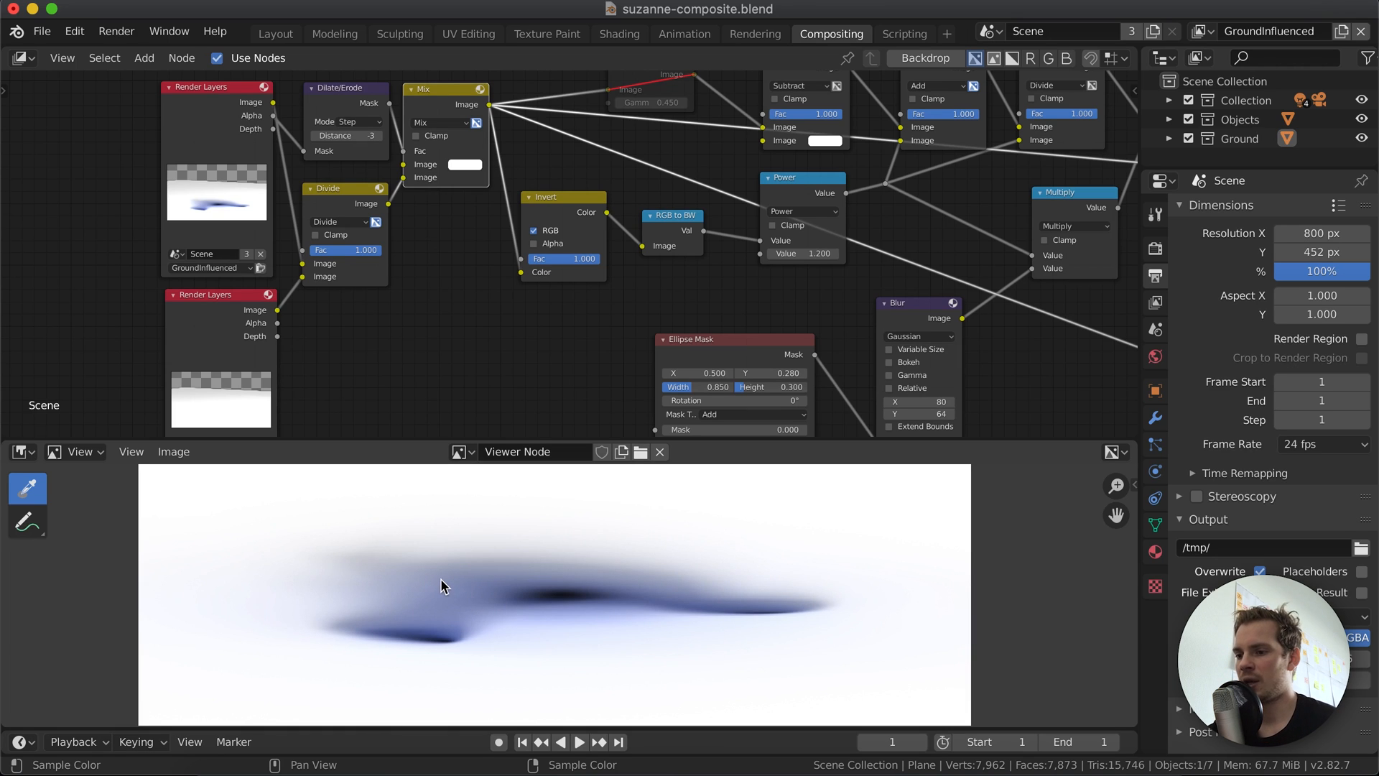
pyautogui.moveTo(442, 577)
pyautogui.mouseDown()
pyautogui.moveTo(452, 596)
pyautogui.moveTo(436, 581)
pyautogui.moveTo(439, 607)
pyautogui.moveTo(446, 572)
pyautogui.moveTo(445, 596)
pyautogui.mouseUp()
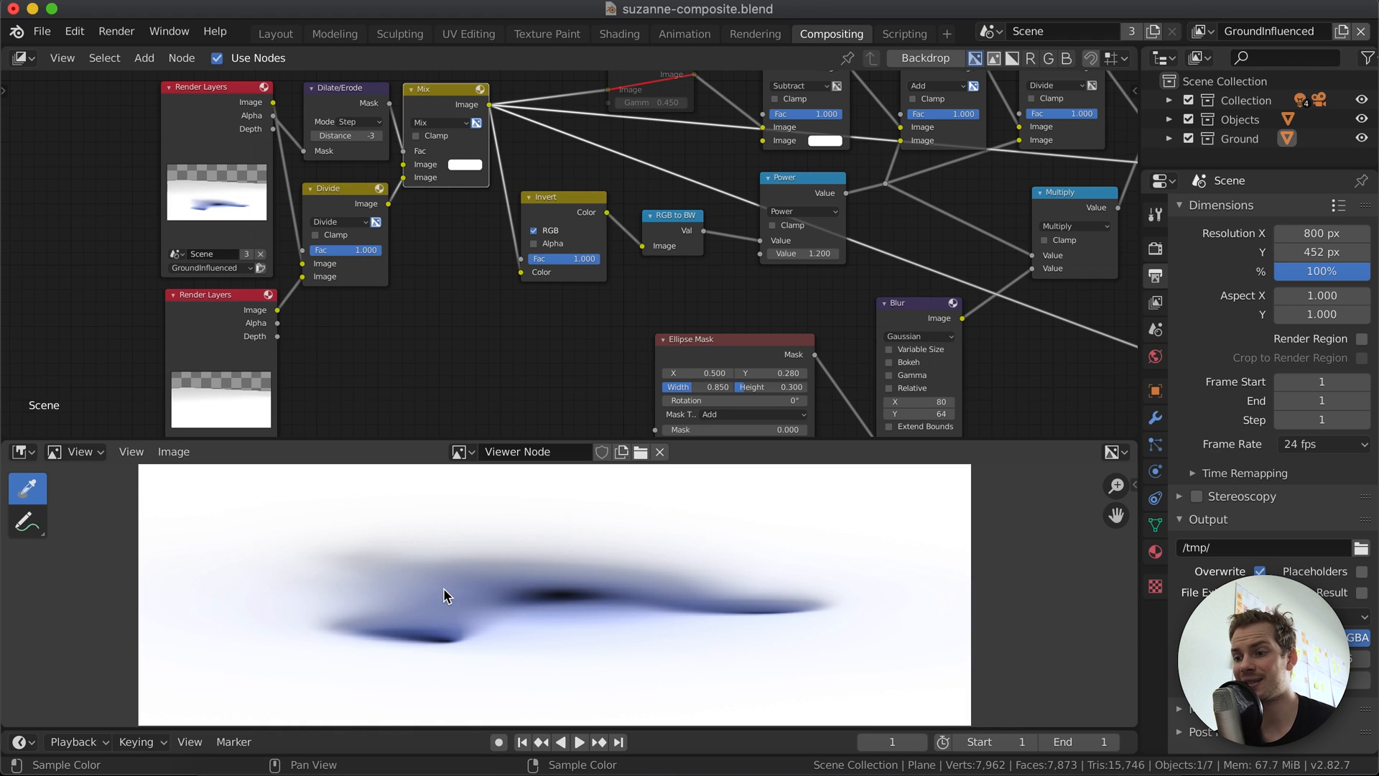
pyautogui.click(444, 588)
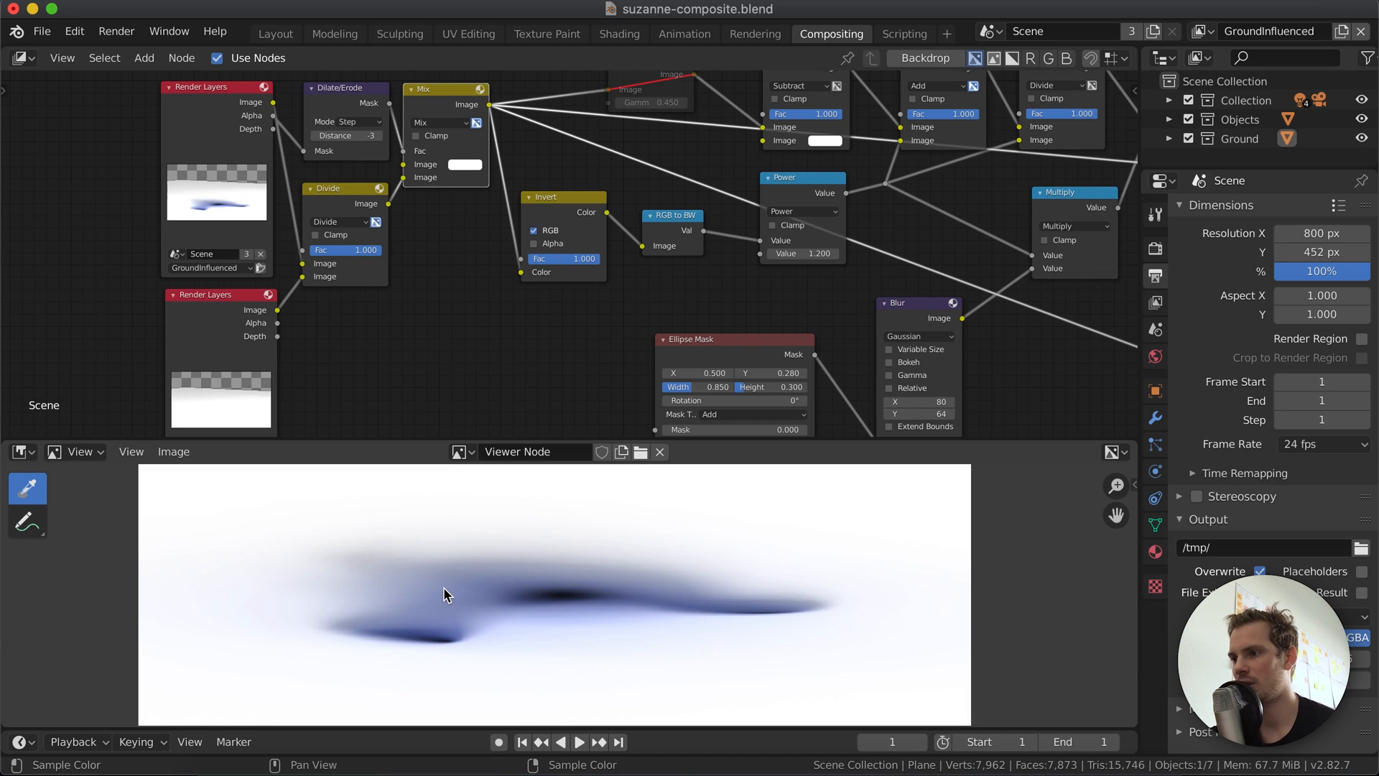
# Trace the node connections from Mix through Power and Multiply, and along the Subtract, Add and Divide chain to Set Alpha.
pyautogui.hscroll(10, 616, 297)
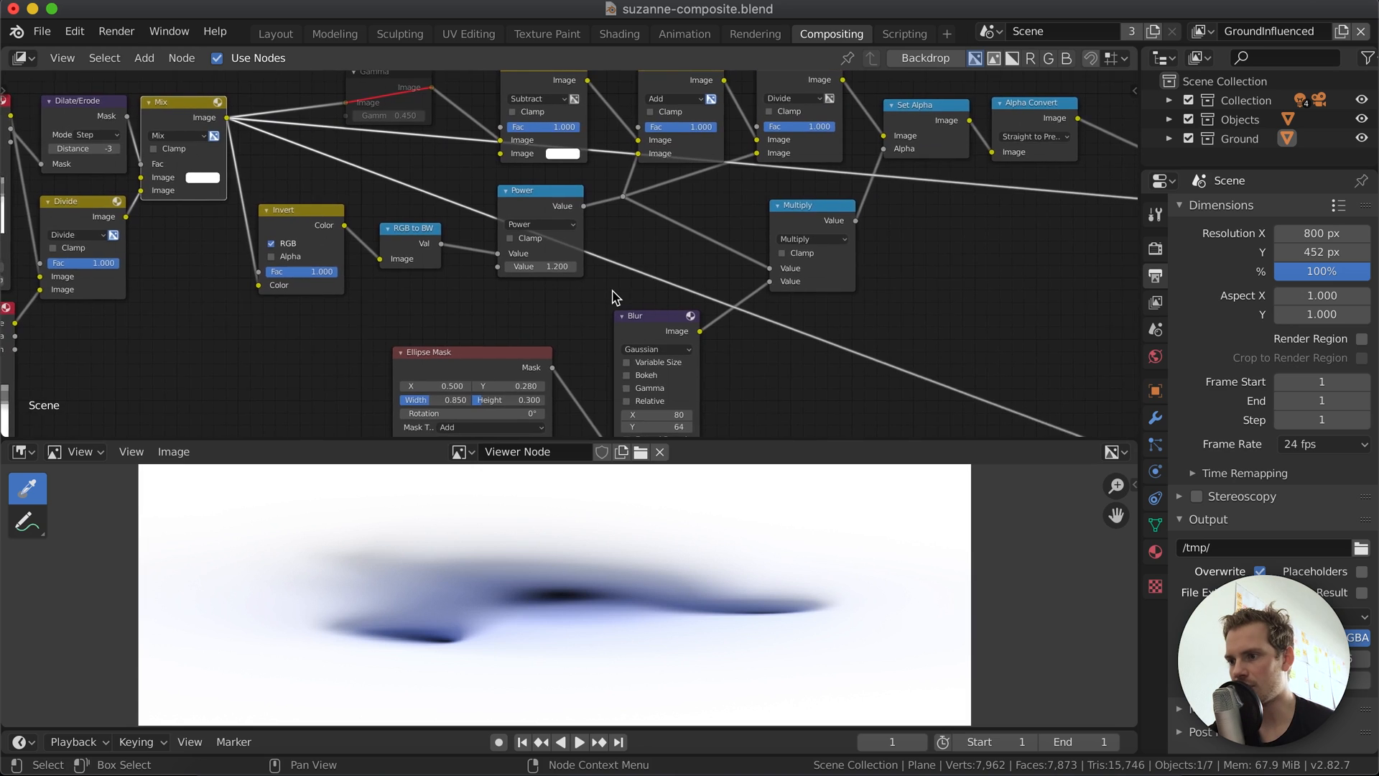
pyautogui.hscroll(2, 615, 297)
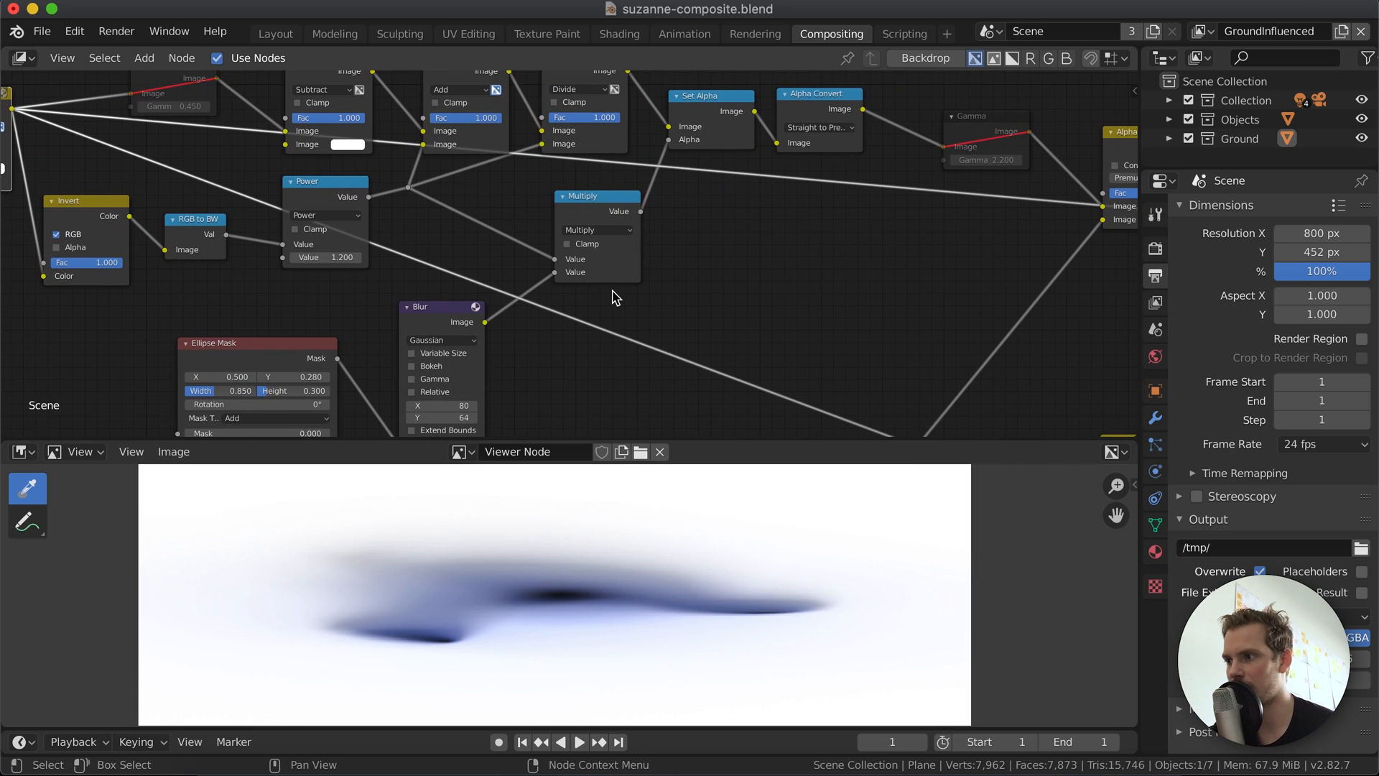
pyautogui.scroll(2, 627, 220)
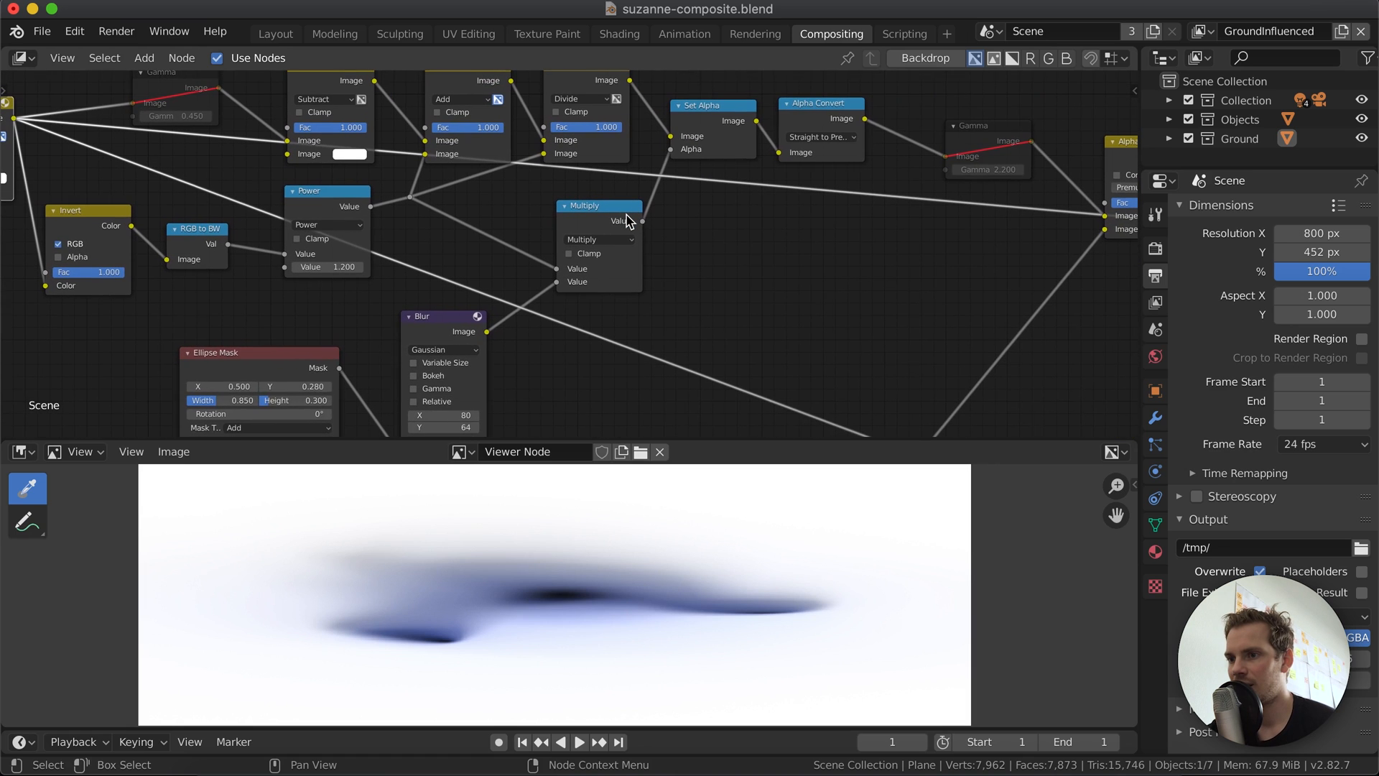
pyautogui.hscroll(-1, 486, 285)
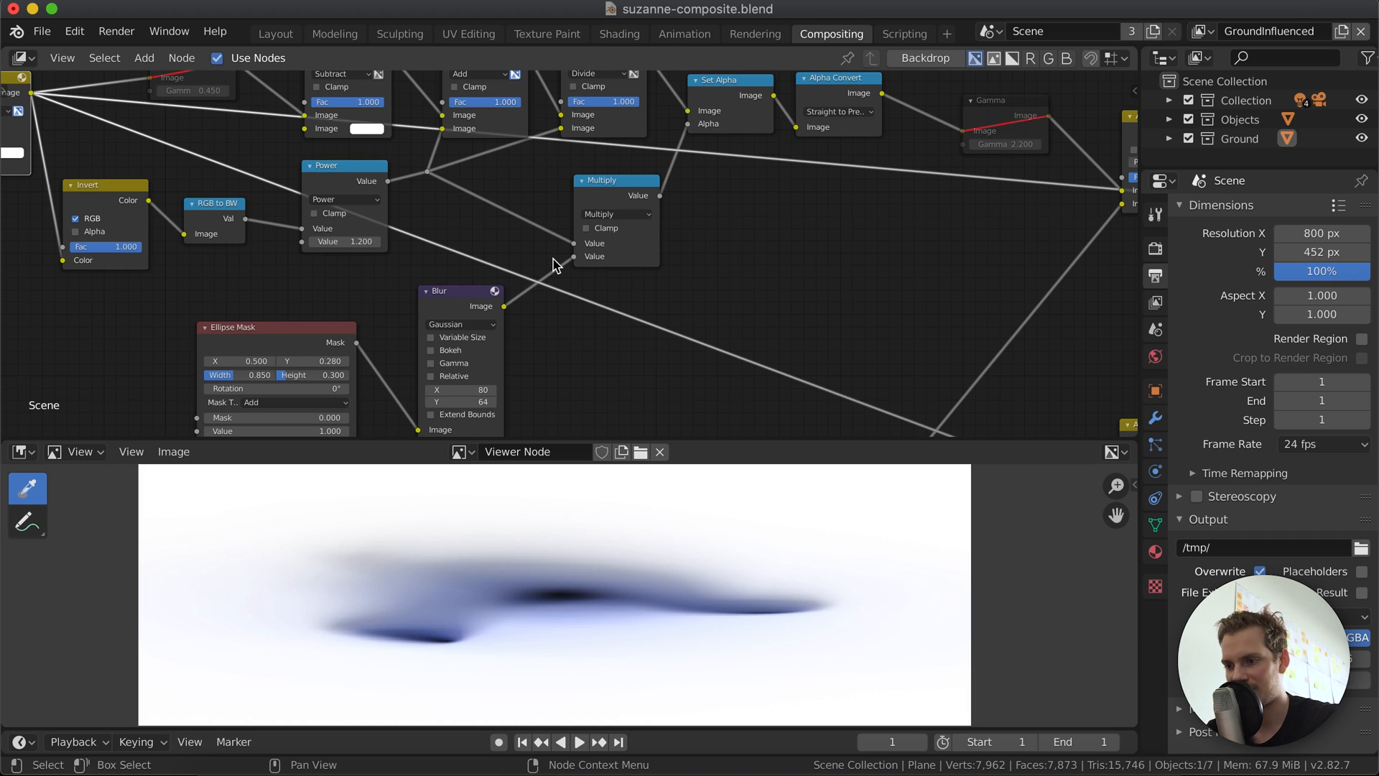
pyautogui.scroll(3, 553, 265)
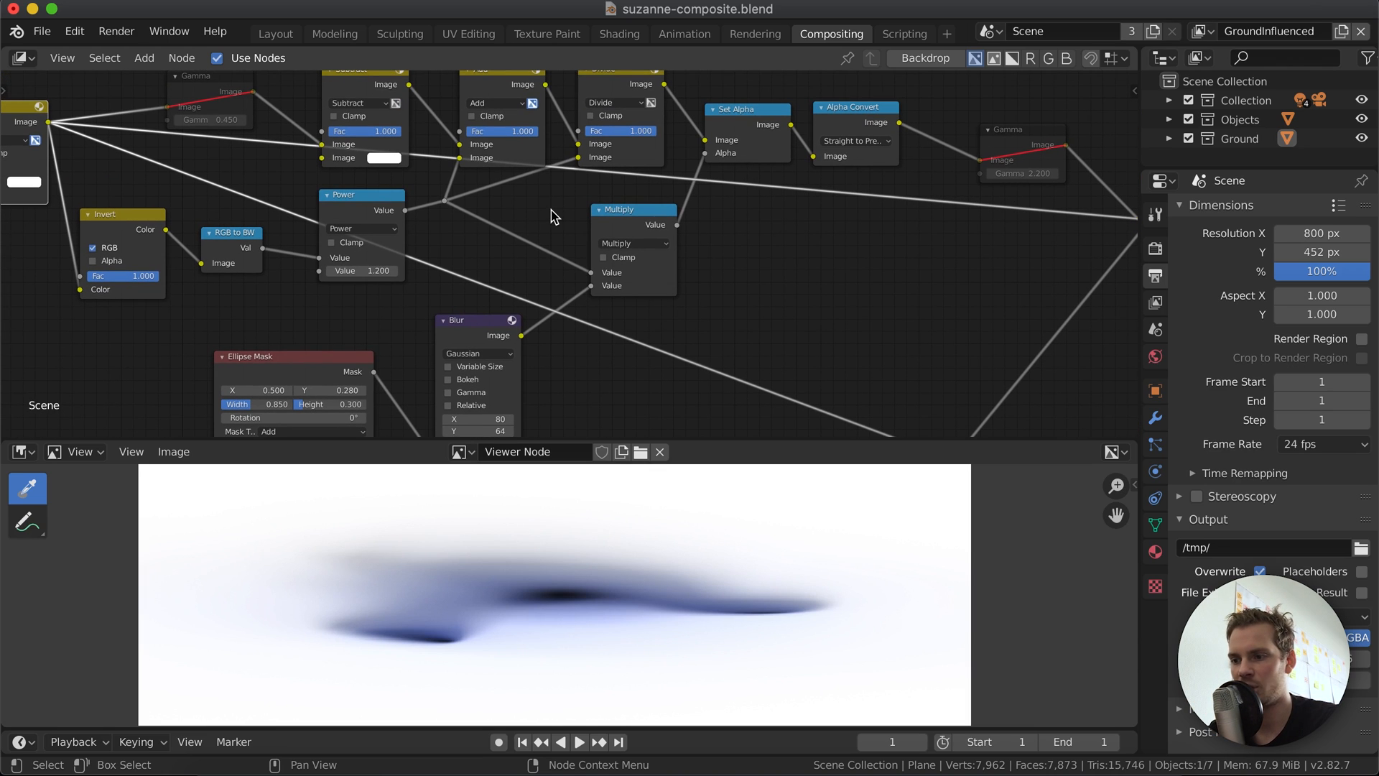
pyautogui.scroll(3, 554, 216)
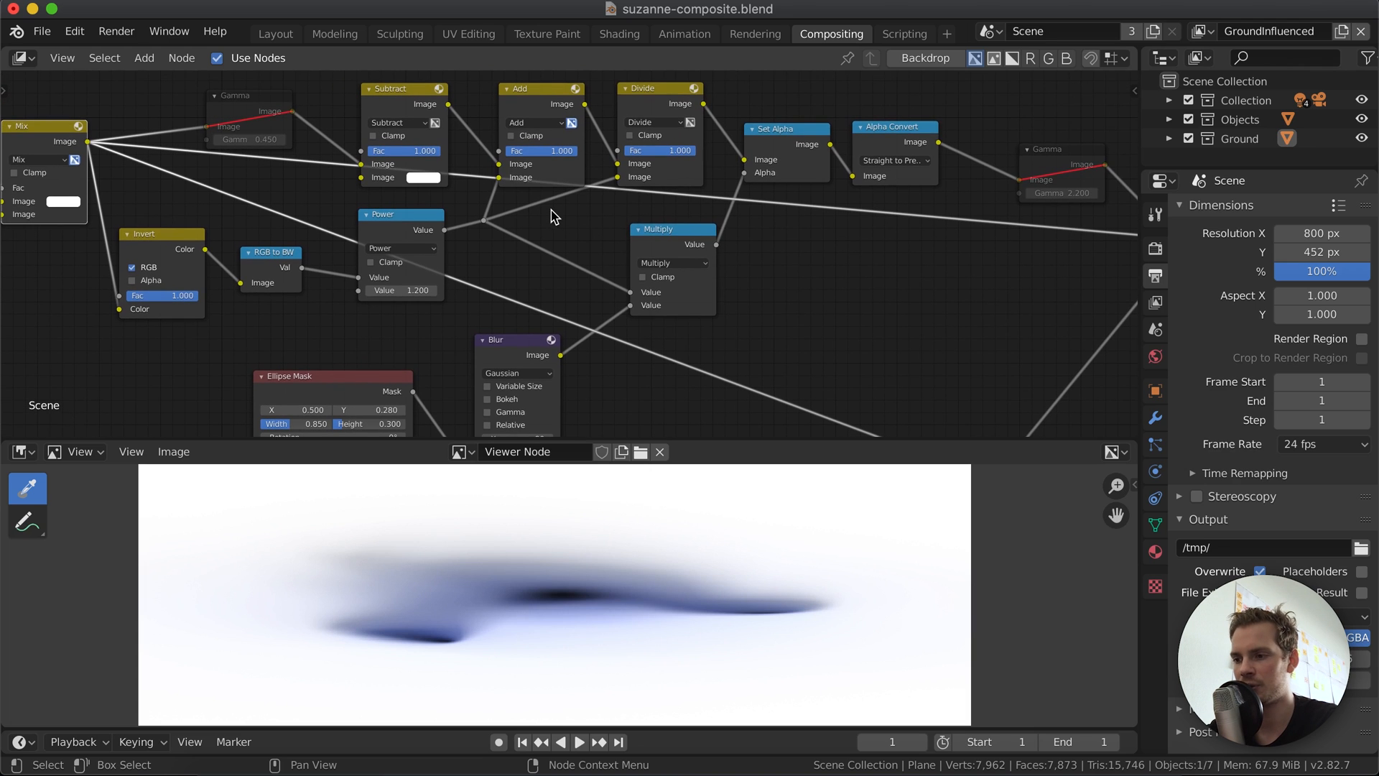
pyautogui.scroll(5, 554, 216)
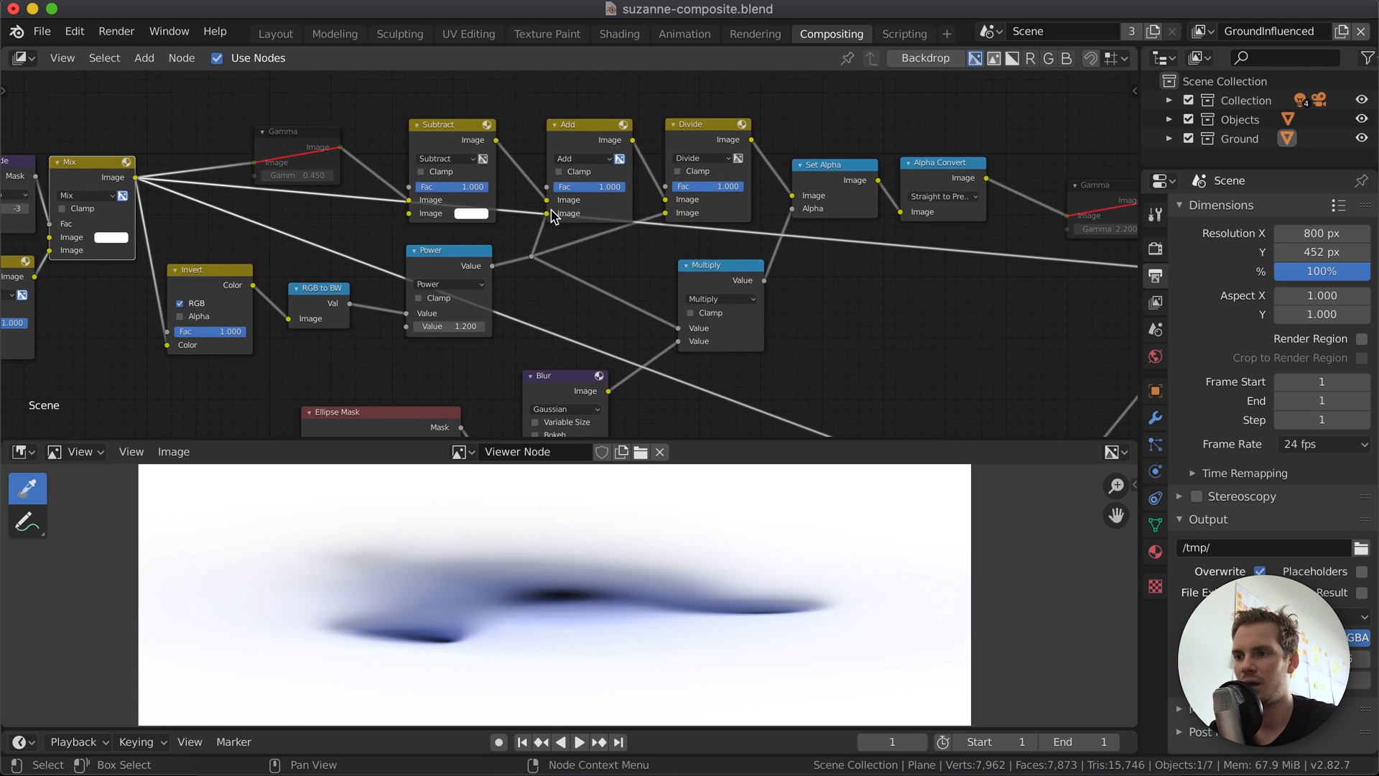
pyautogui.scroll(4, 568, 280)
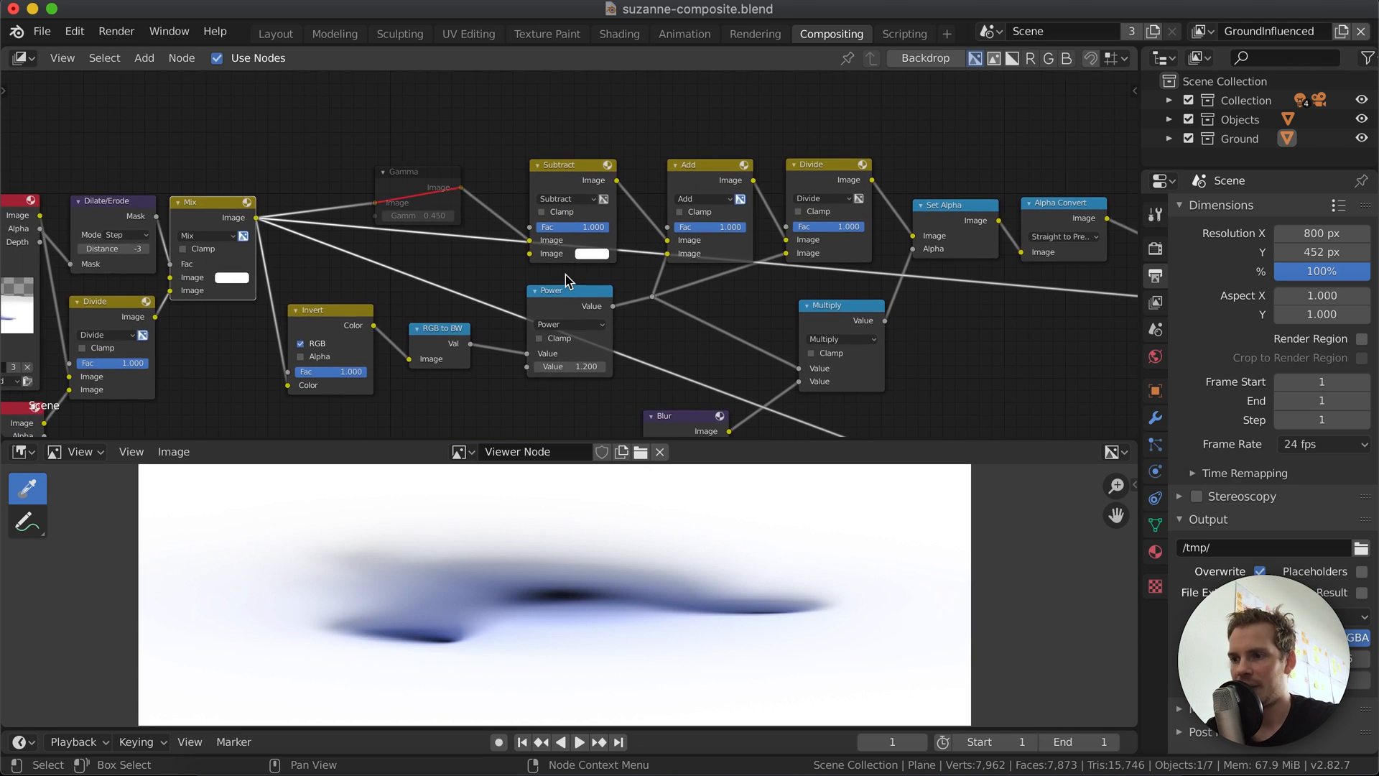
pyautogui.hscroll(-1, 566, 273)
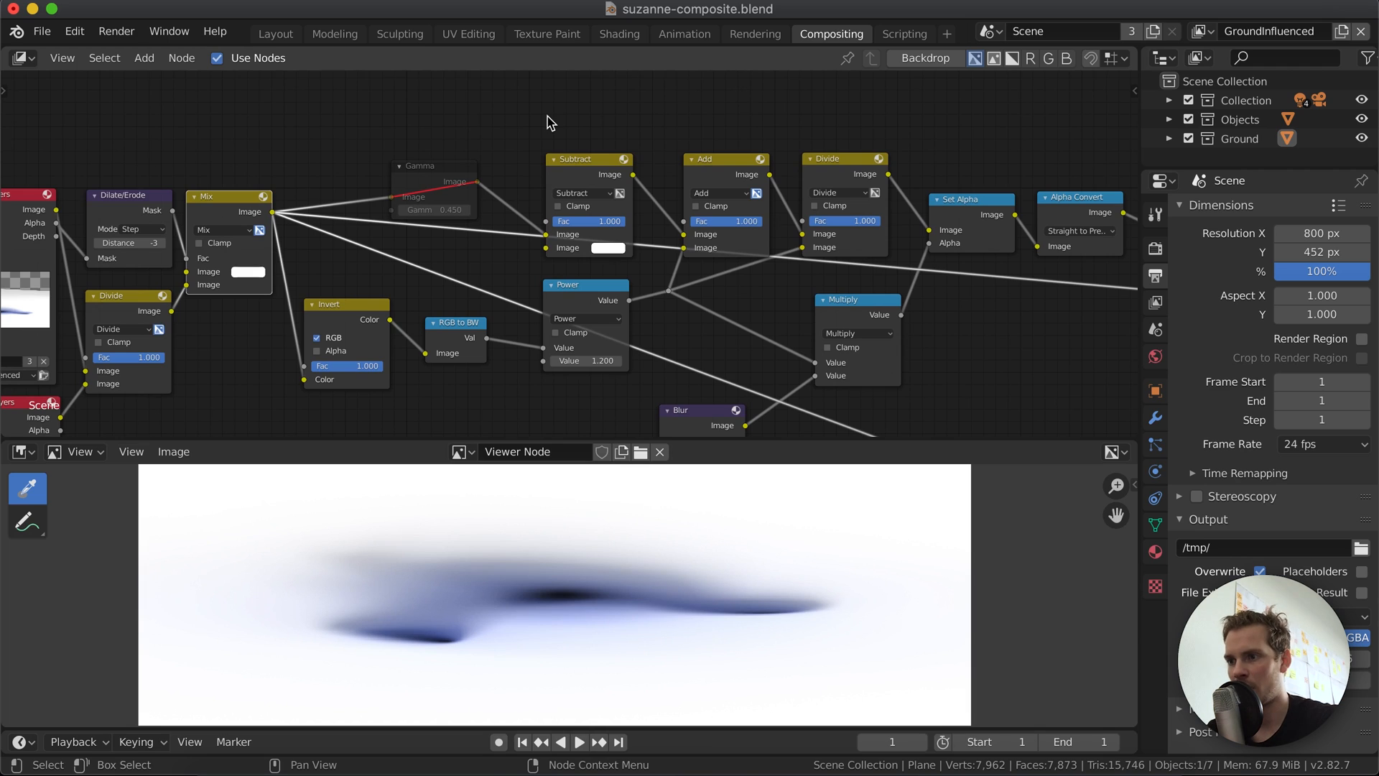
pyautogui.moveTo(544, 98); pyautogui.dragTo(862, 200)
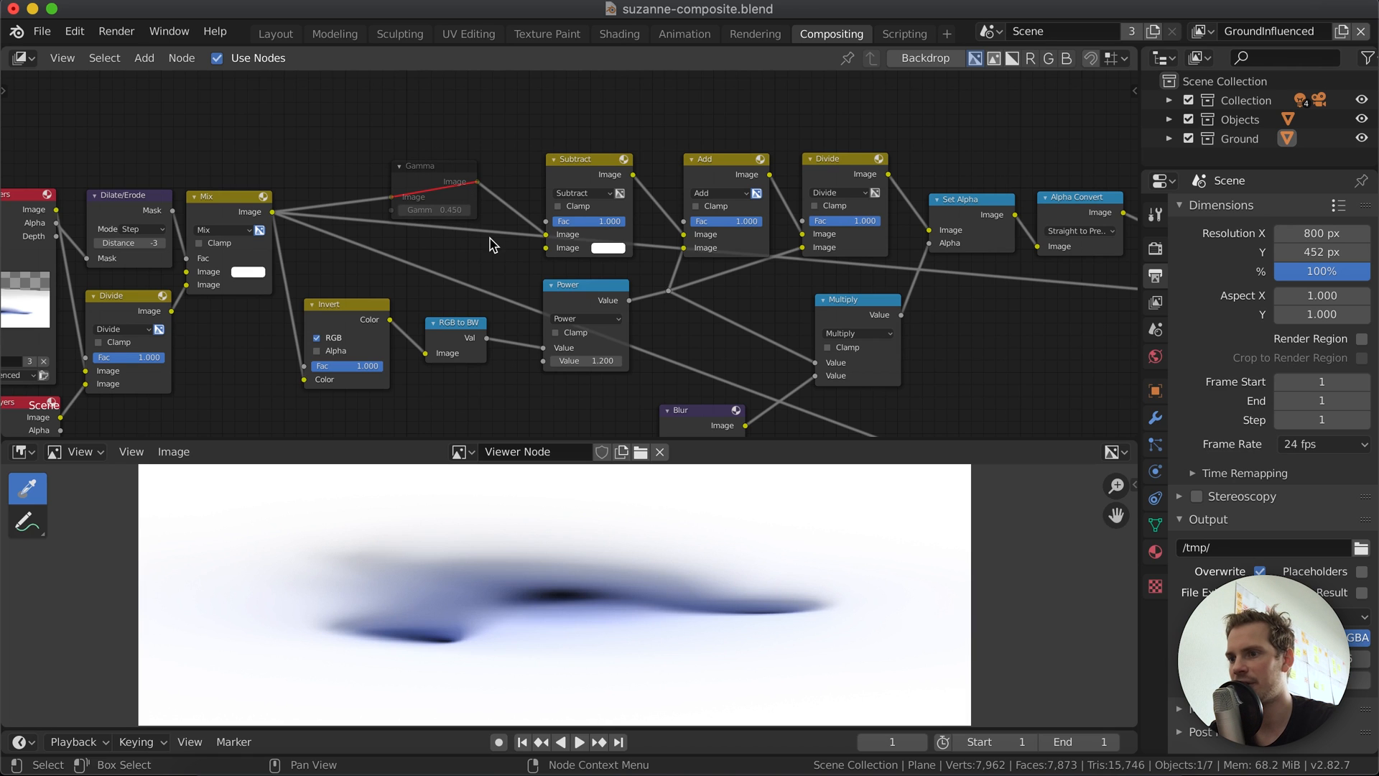
pyautogui.hscroll(10, 493, 245)
pyautogui.hscroll(-4, 493, 245)
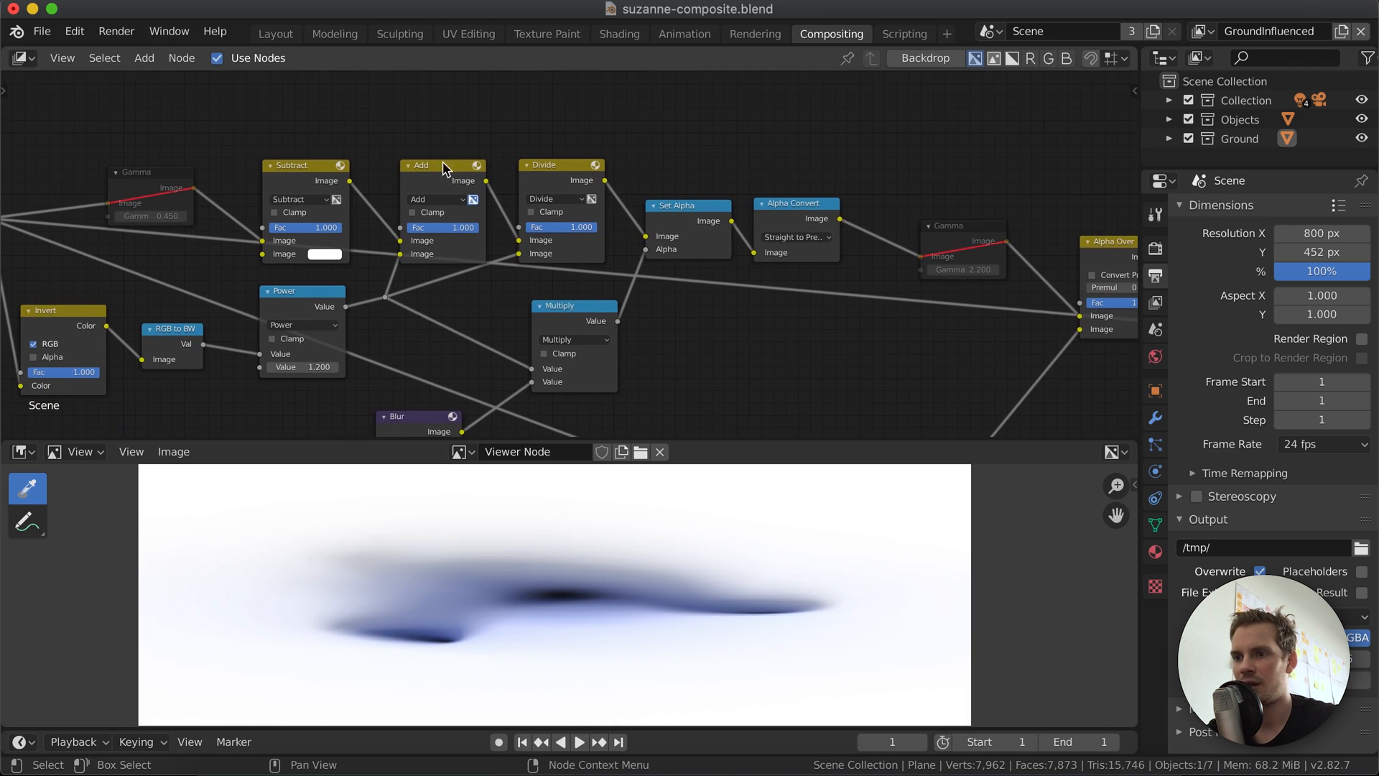
pyautogui.hscroll(-2, 152, 211)
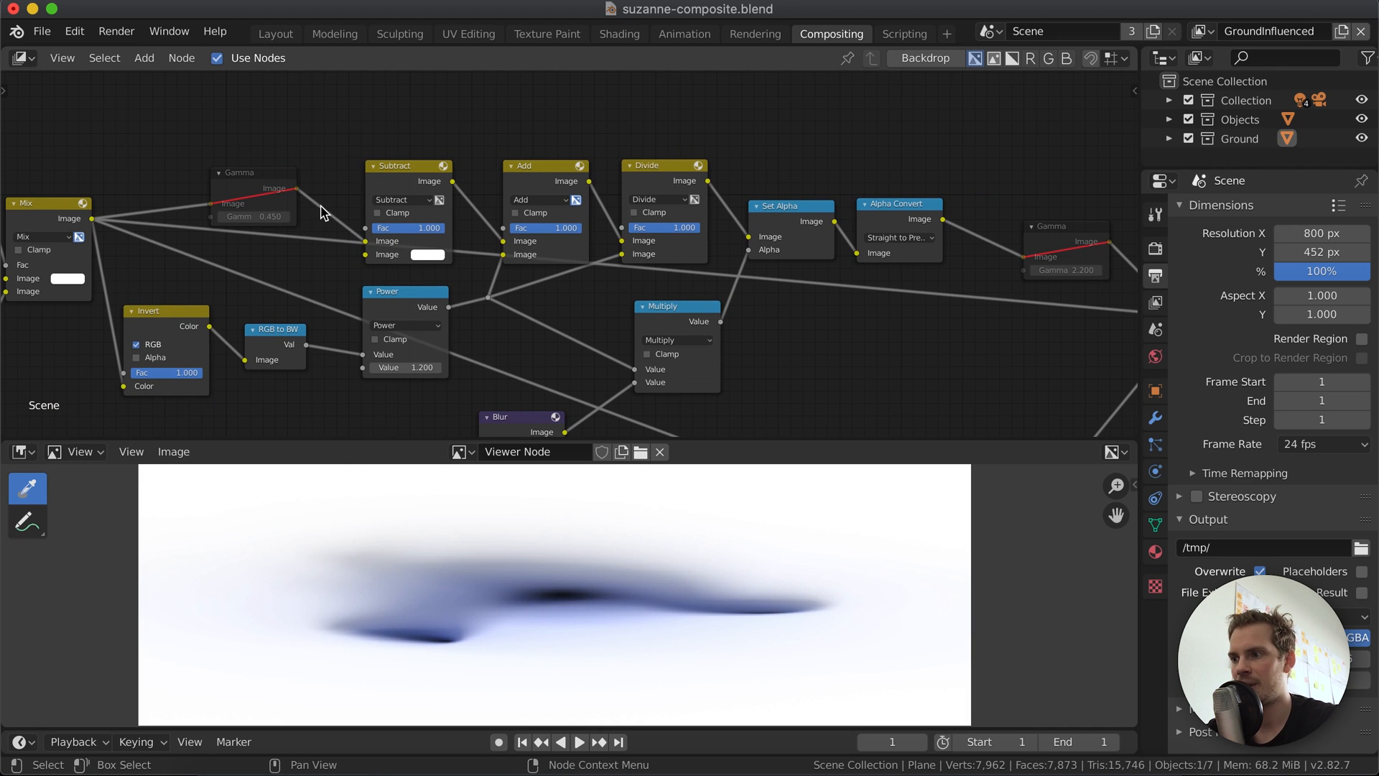
pyautogui.hscroll(-5, 320, 210)
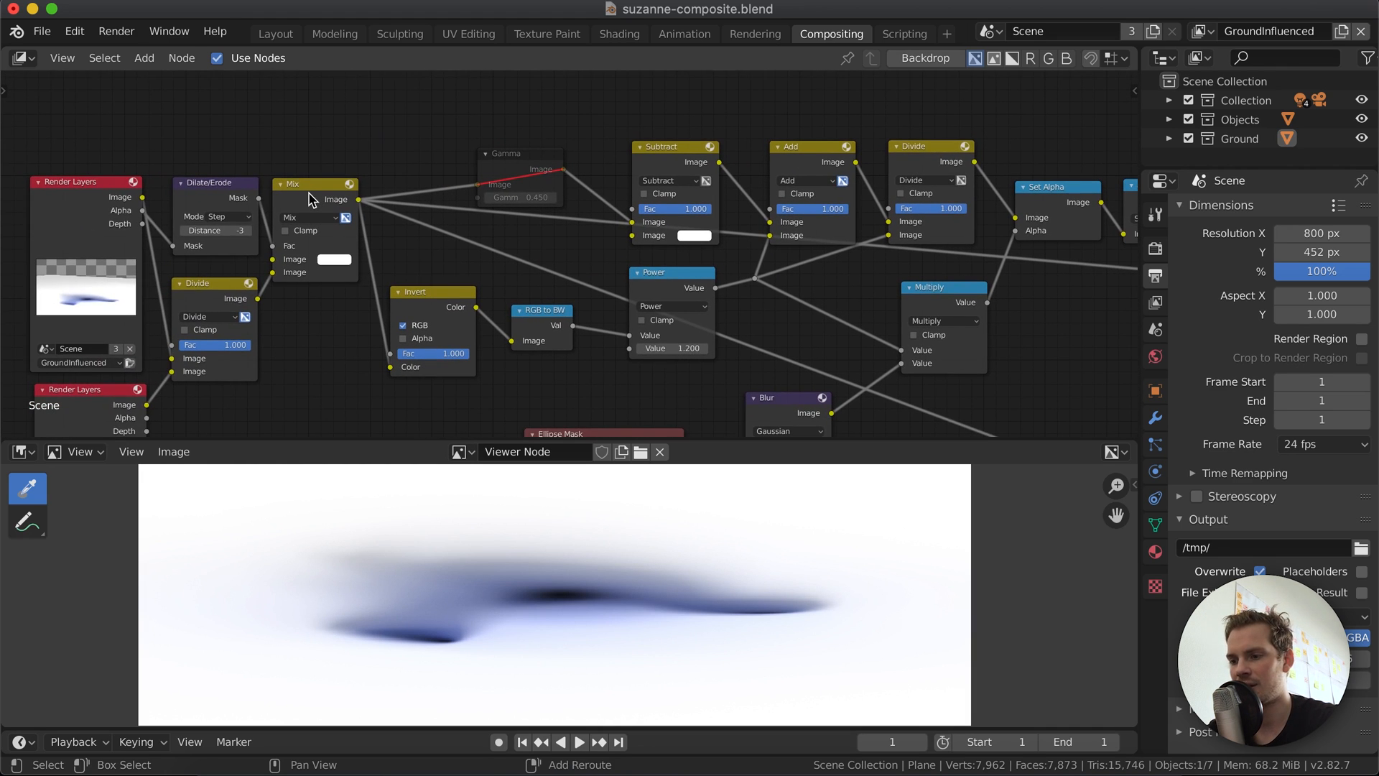
# Compare the Mix node's shadow image with the Subtract, Add and Divide nodes' outputs, previewing each in turn.
pyautogui.click(314, 199)
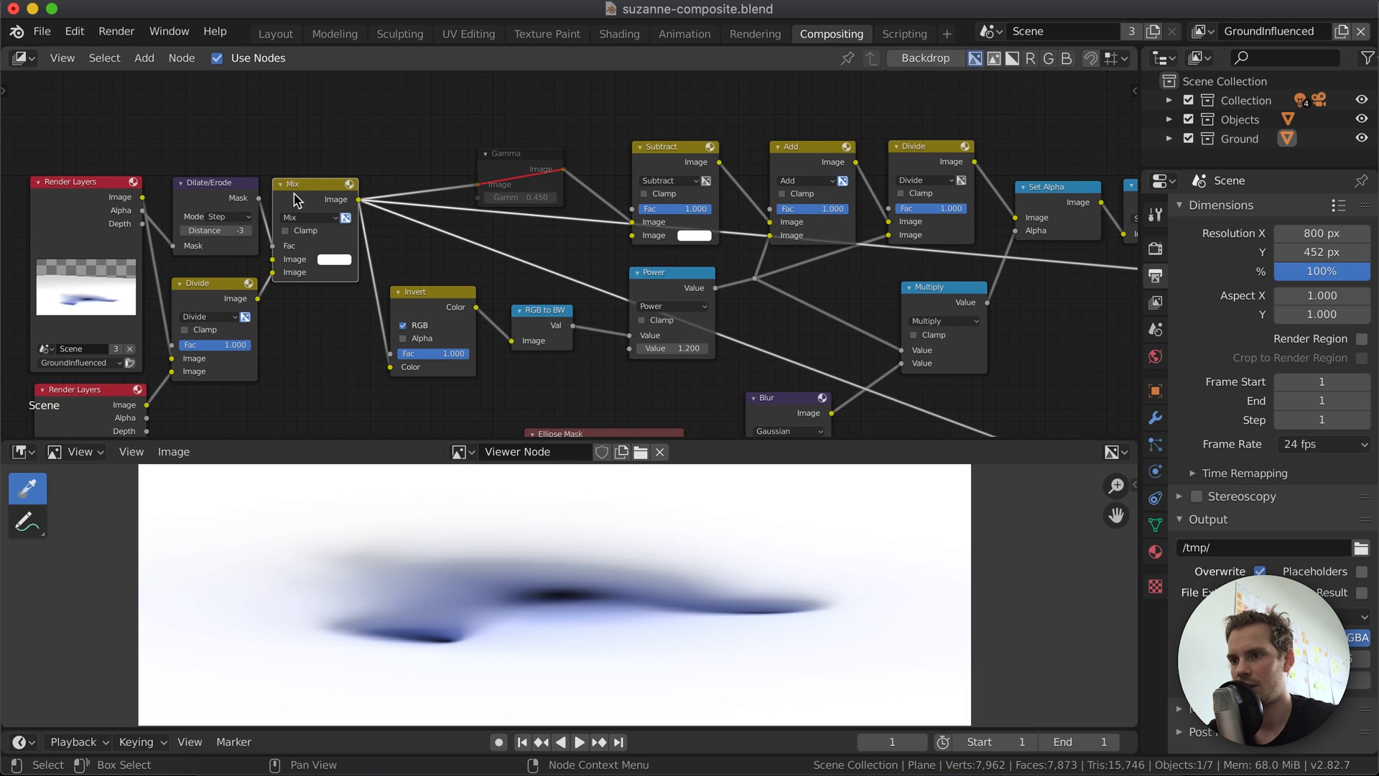
pyautogui.scroll(5, 523, 532)
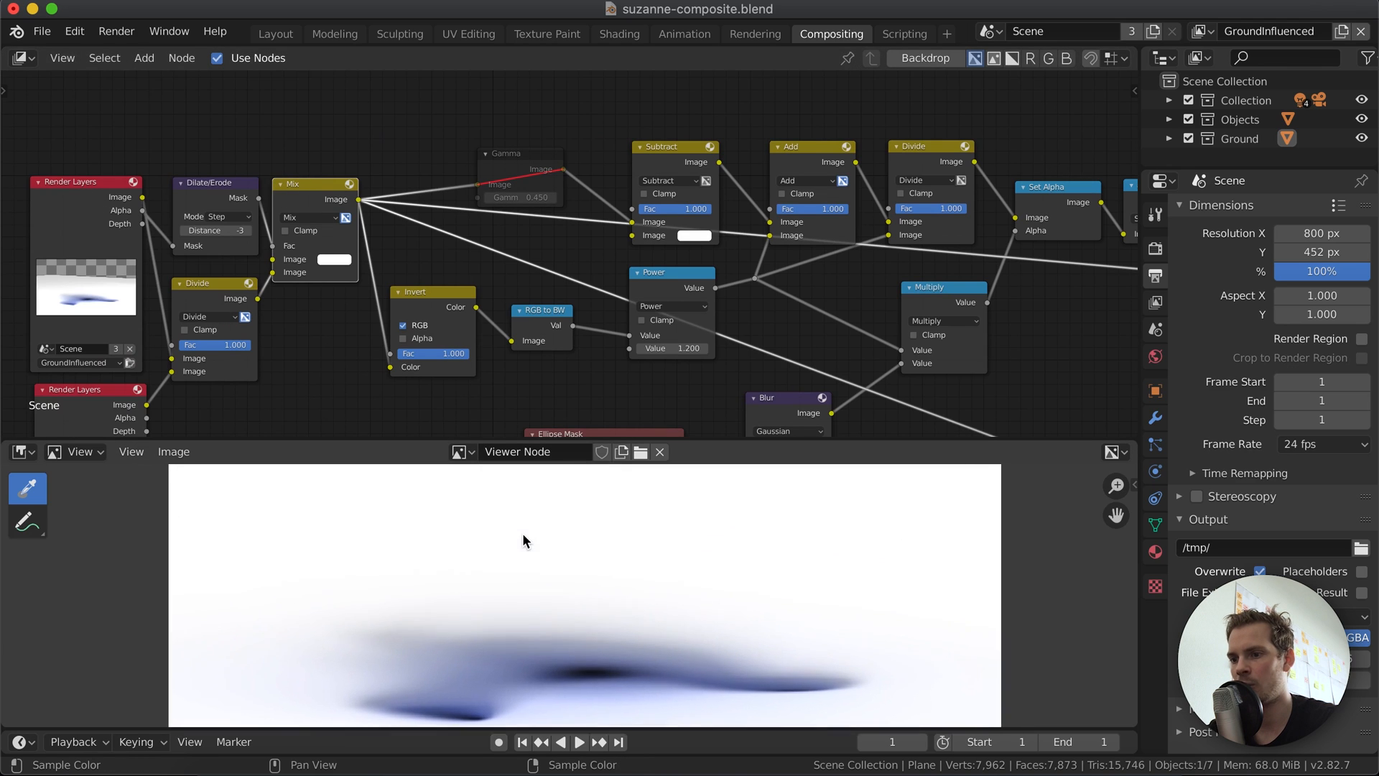
pyautogui.scroll(-5, 523, 533)
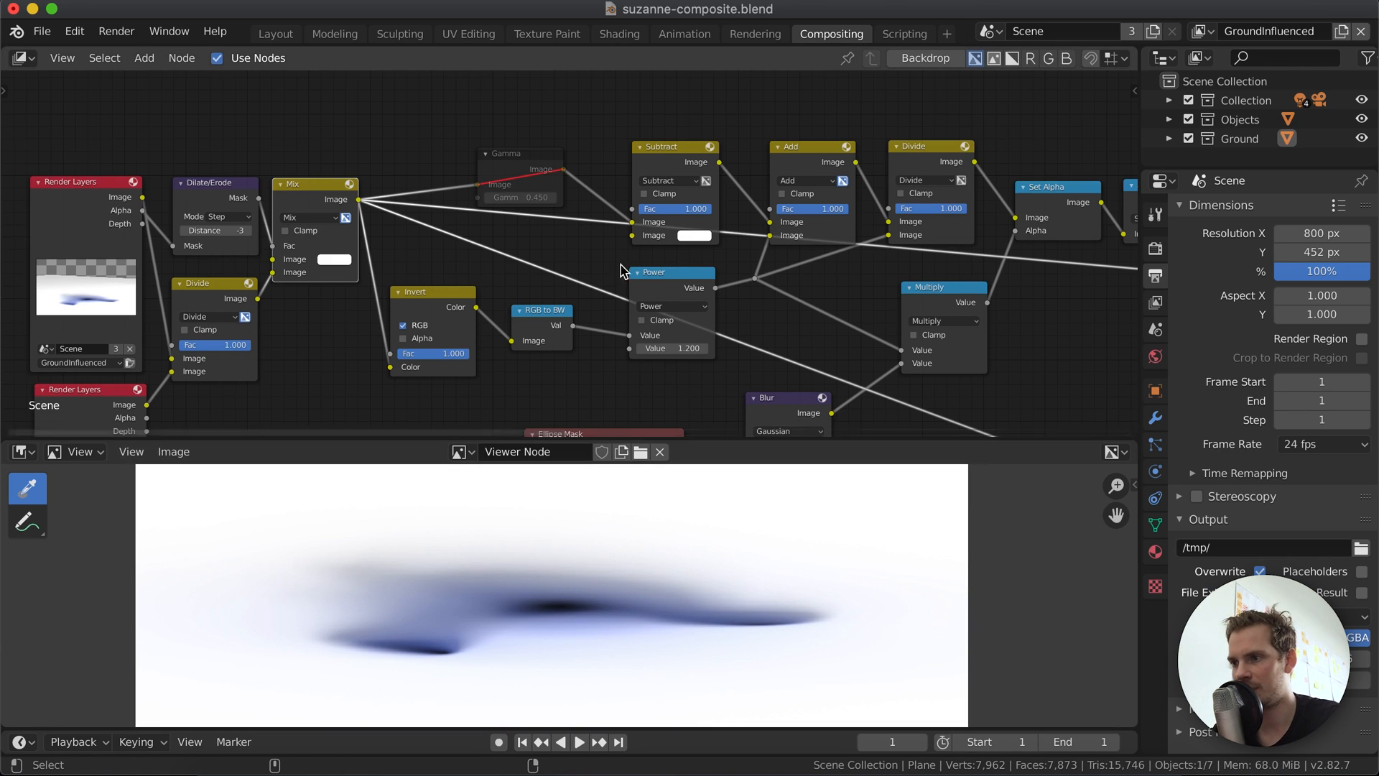
pyautogui.keyDown('ctrl'); pyautogui.keyDown('shift'); pyautogui.click(660, 176); pyautogui.keyUp('shift'); pyautogui.keyUp('ctrl')
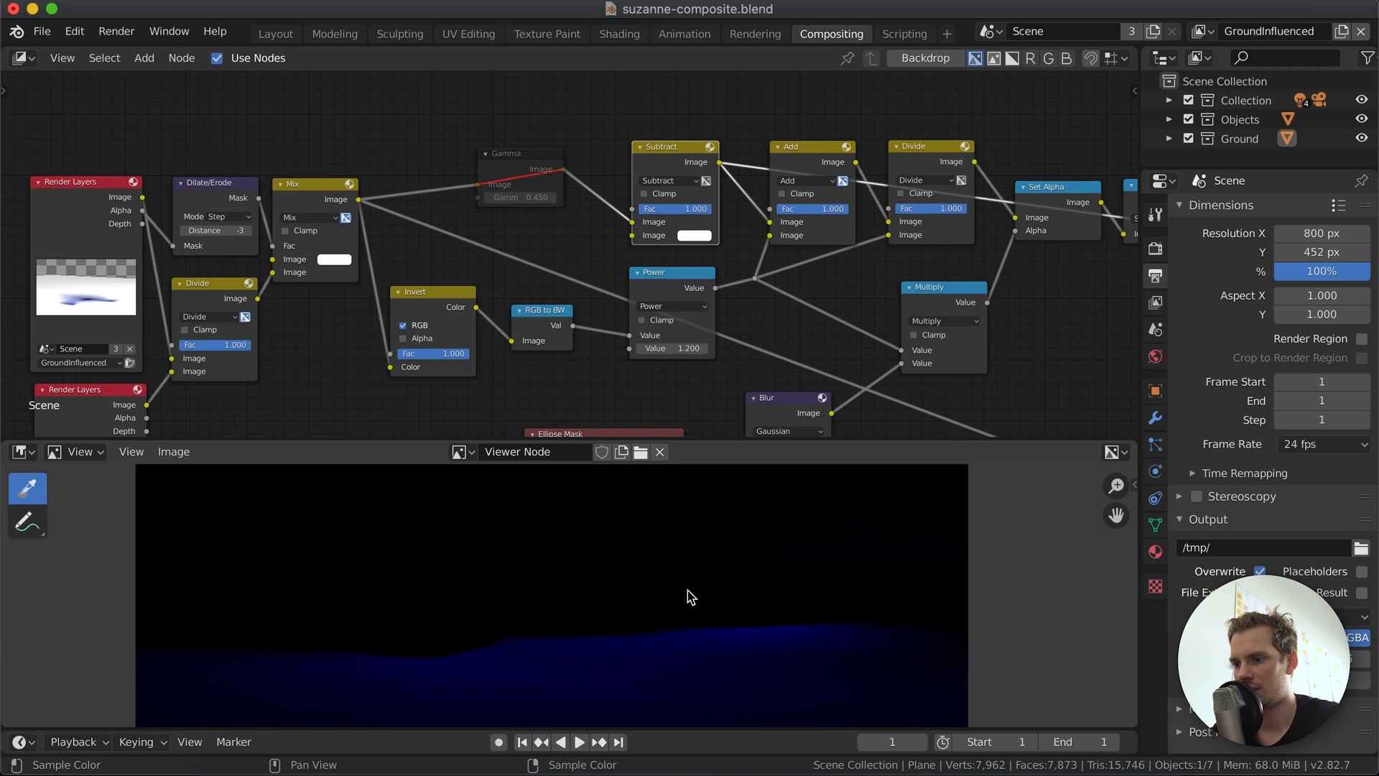
pyautogui.moveTo(689, 596); pyautogui.dragTo(517, 571)
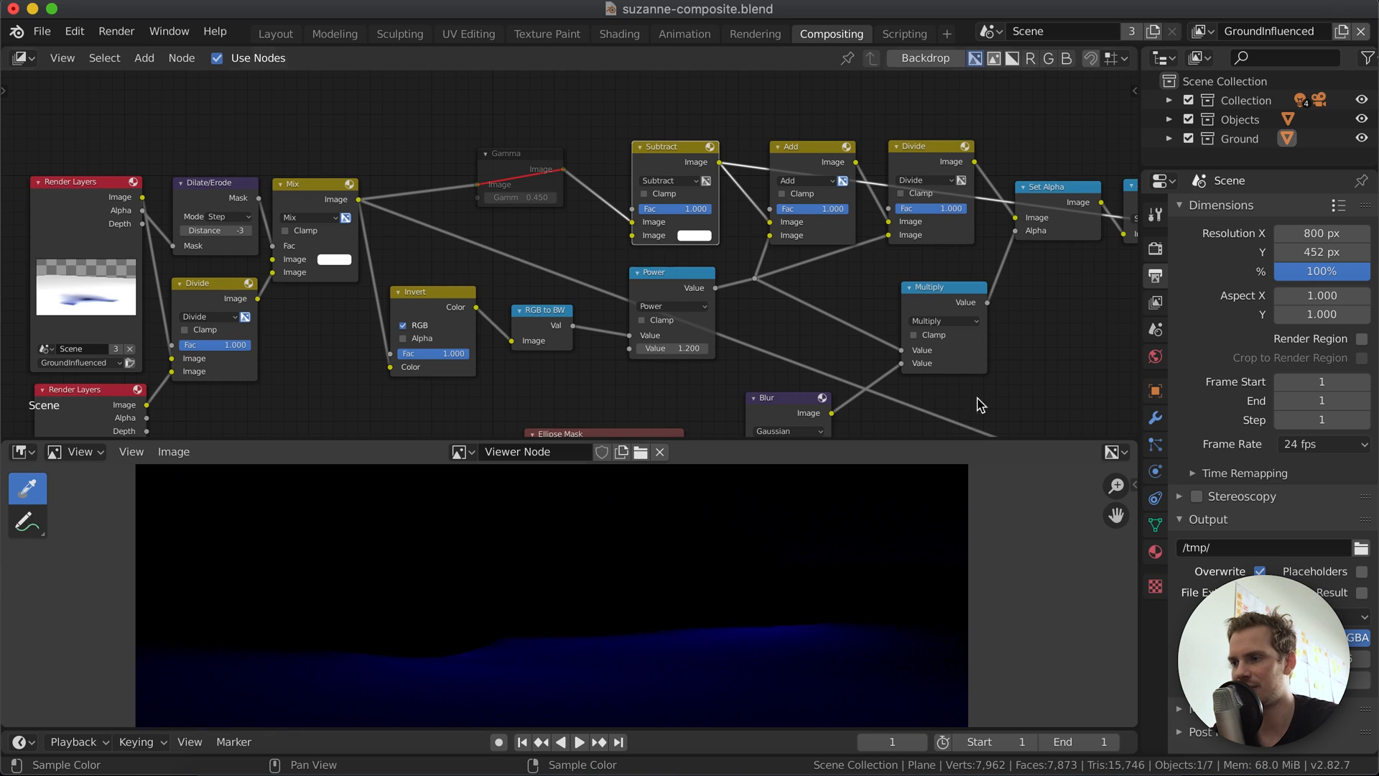
pyautogui.keyDown('ctrl'); pyautogui.keyDown('shift'); pyautogui.click(808, 161); pyautogui.keyUp('shift'); pyautogui.keyUp('ctrl')
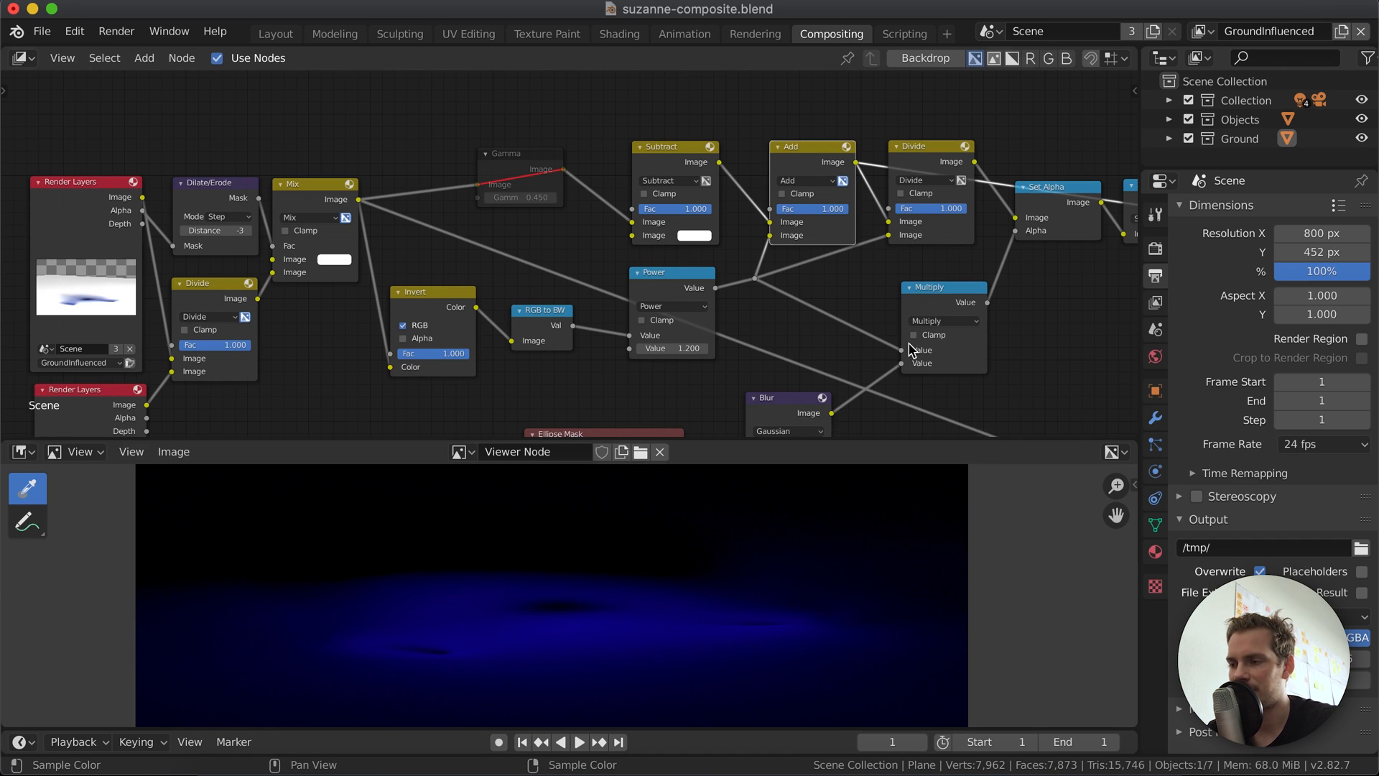
pyautogui.keyDown('ctrl'); pyautogui.keyDown('shift'); pyautogui.click(927, 157); pyautogui.keyUp('shift'); pyautogui.keyUp('ctrl')
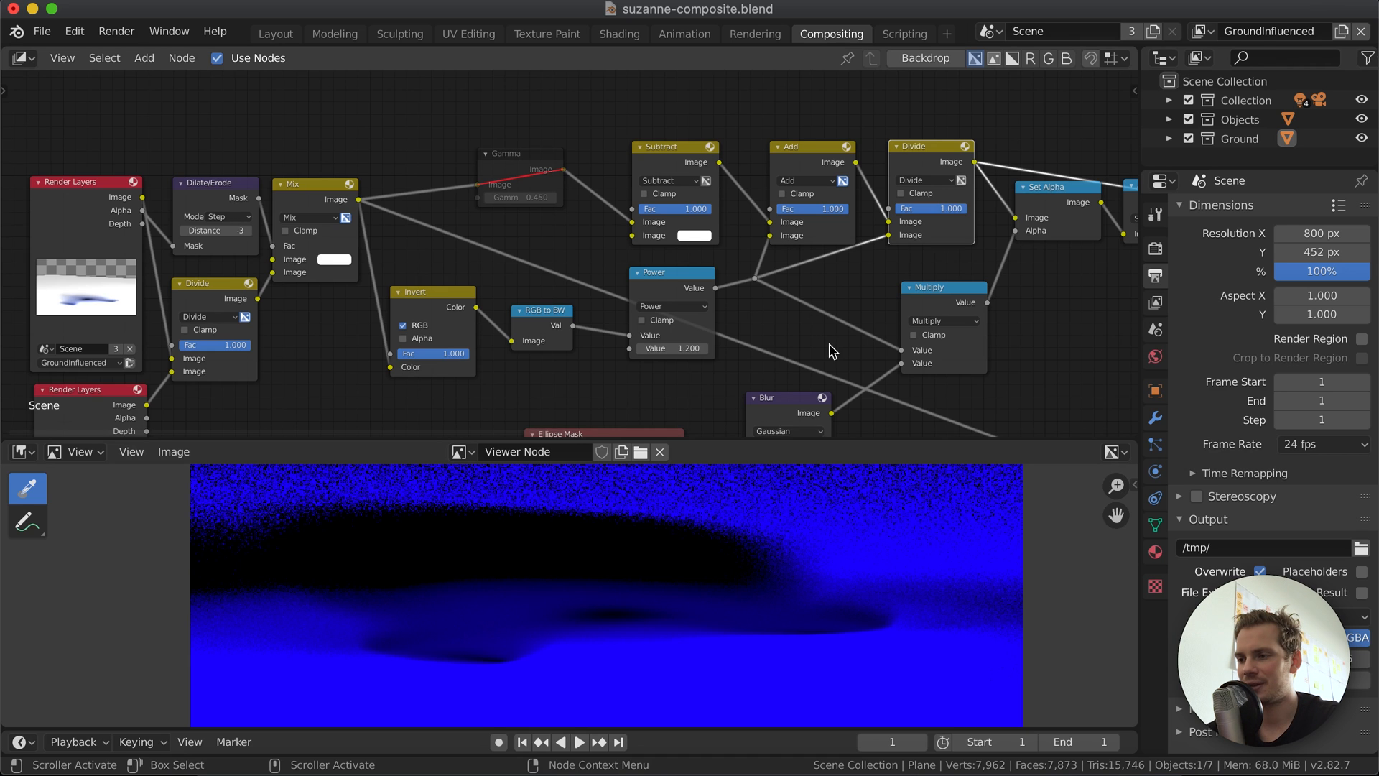
# Preview the Multiply, Set Alpha and Alpha Convert nodes' outputs in sequence, finishing on Alpha Convert.
pyautogui.hscroll(10, 832, 351)
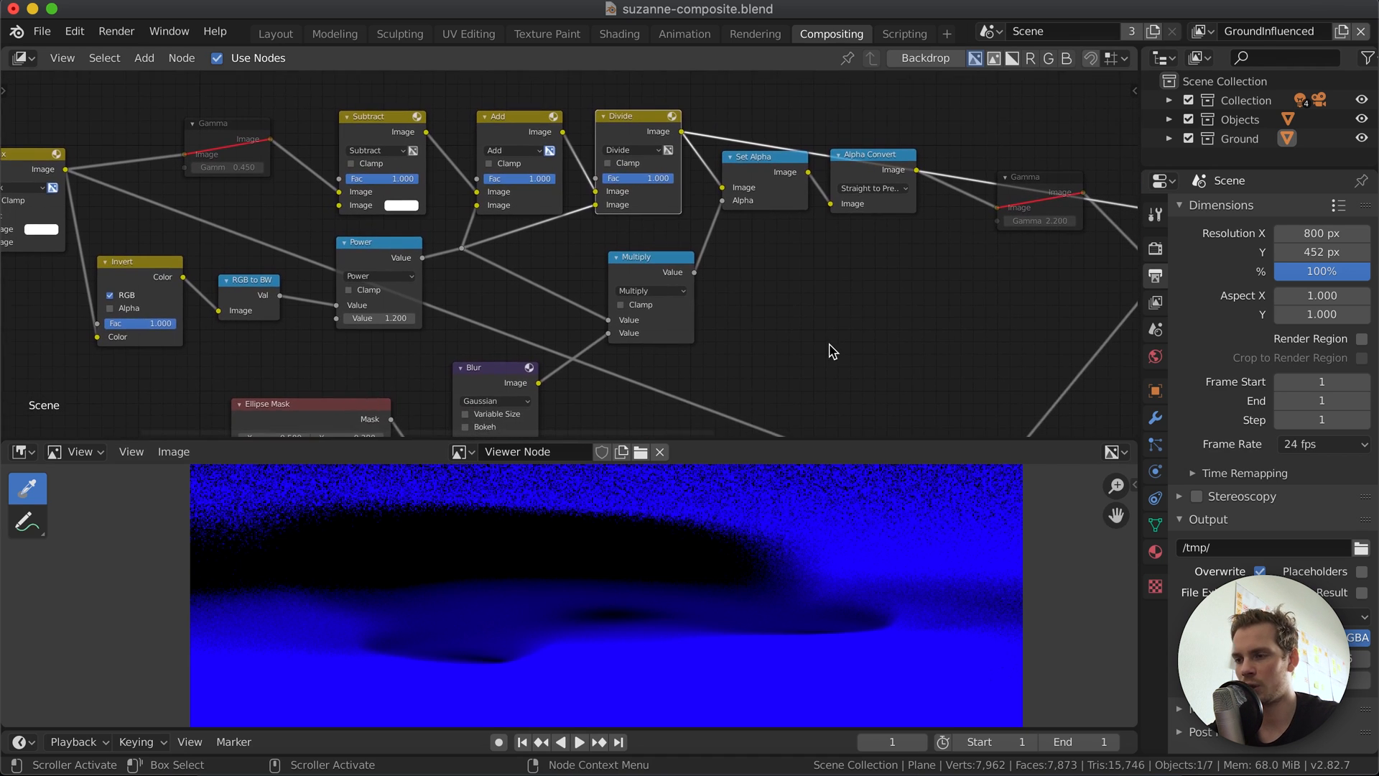
pyautogui.hscroll(9, 831, 351)
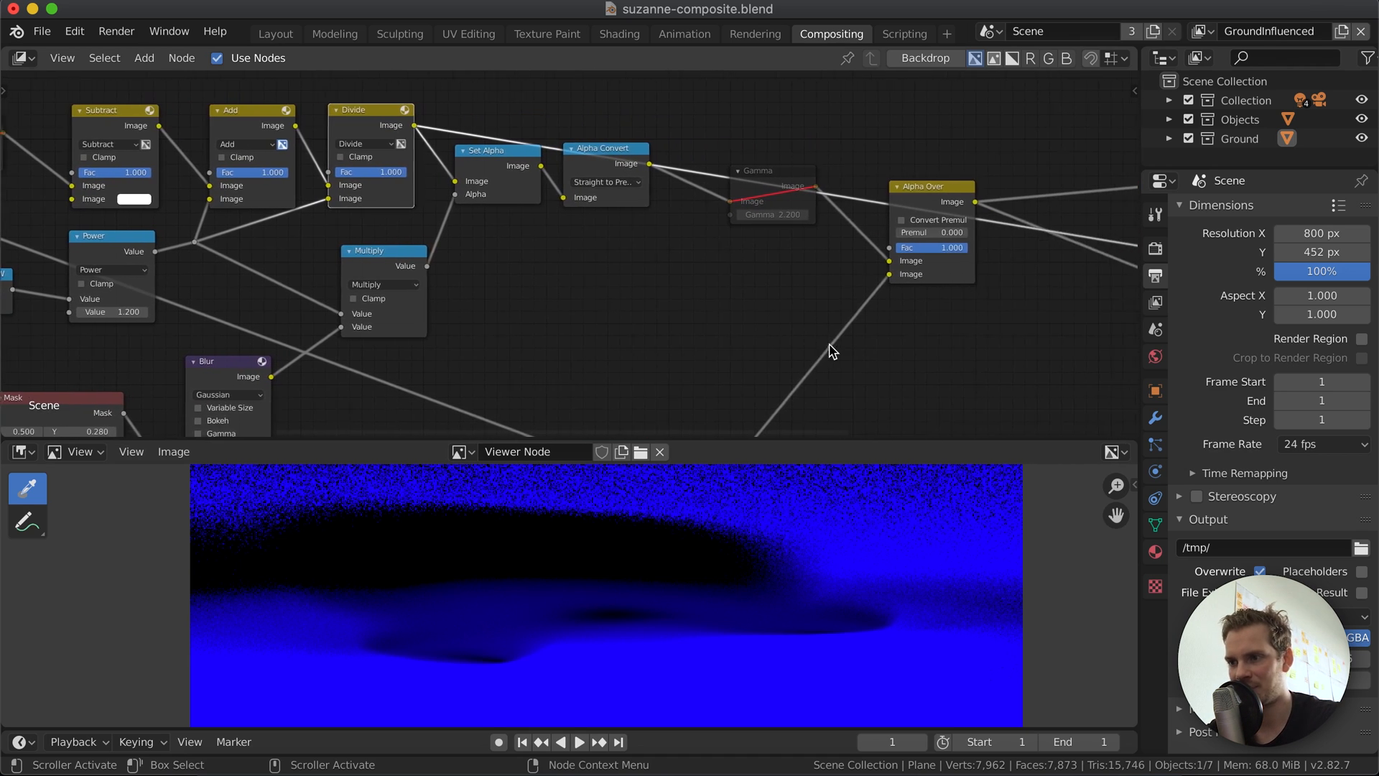
pyautogui.scroll(-1, 831, 352)
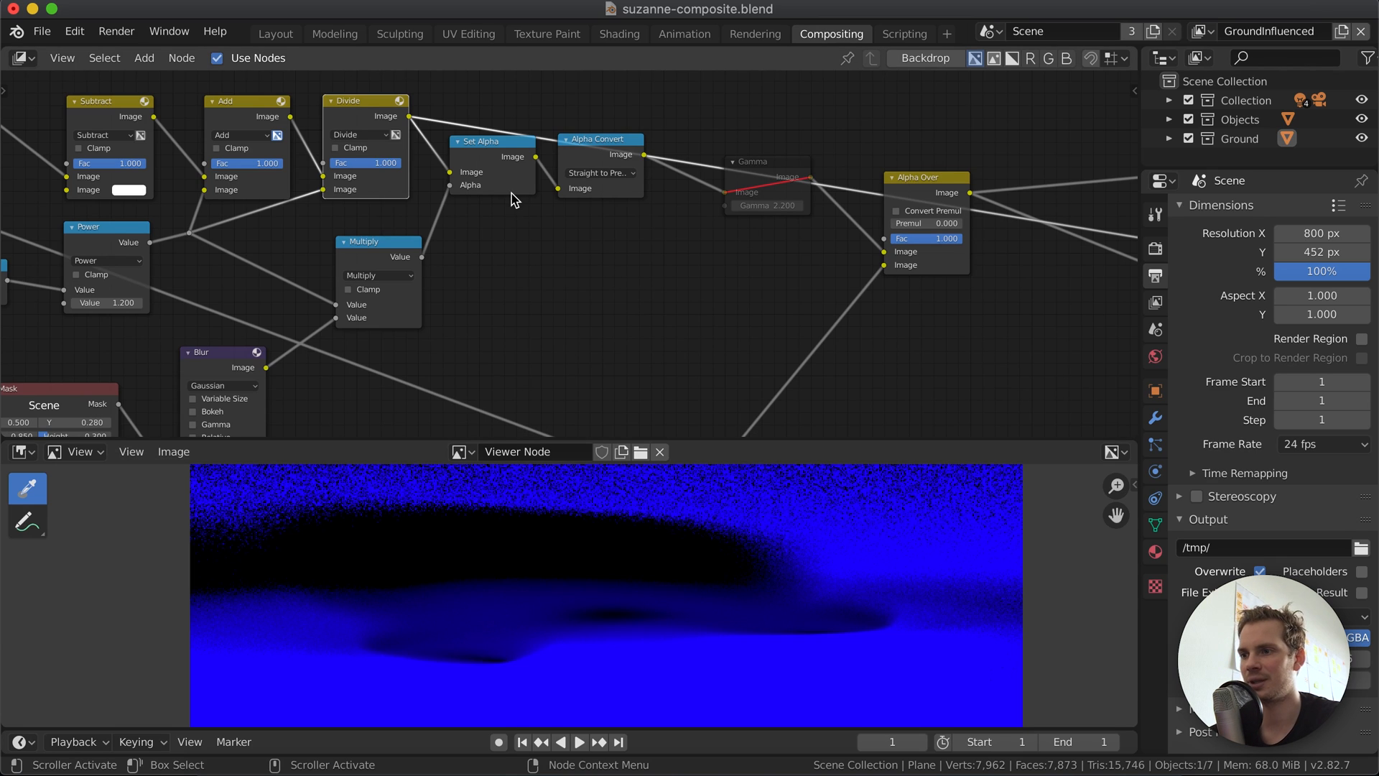
pyautogui.hscroll(-4, 458, 180)
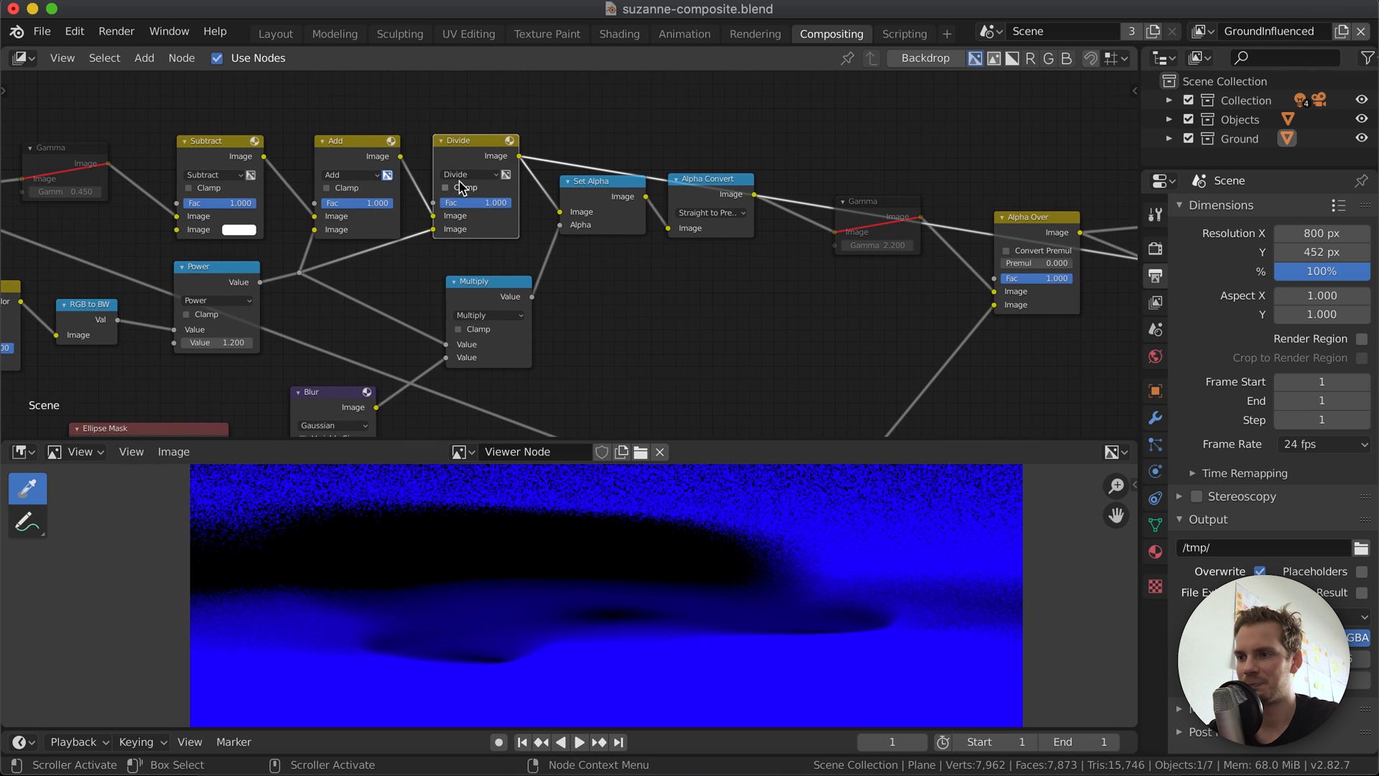
pyautogui.keyDown('ctrl'); pyautogui.keyDown('shift'); pyautogui.click(472, 300); pyautogui.keyUp('shift'); pyautogui.keyUp('ctrl')
pyautogui.keyDown('ctrl'); pyautogui.keyDown('shift'); pyautogui.click(602, 190); pyautogui.keyUp('shift'); pyautogui.keyUp('ctrl')
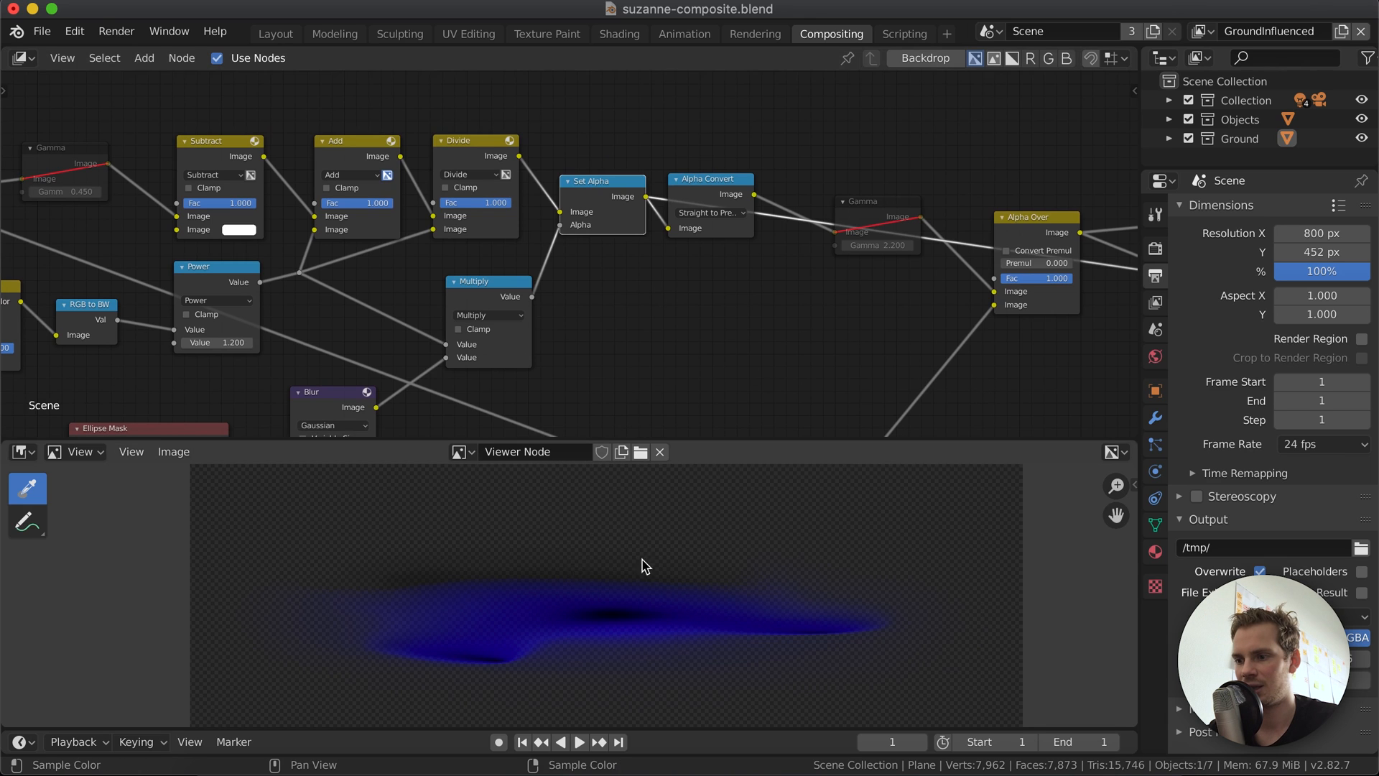
pyautogui.keyDown('ctrl'); pyautogui.keyDown('shift'); pyautogui.click(718, 191); pyautogui.keyUp('shift'); pyautogui.keyUp('ctrl')
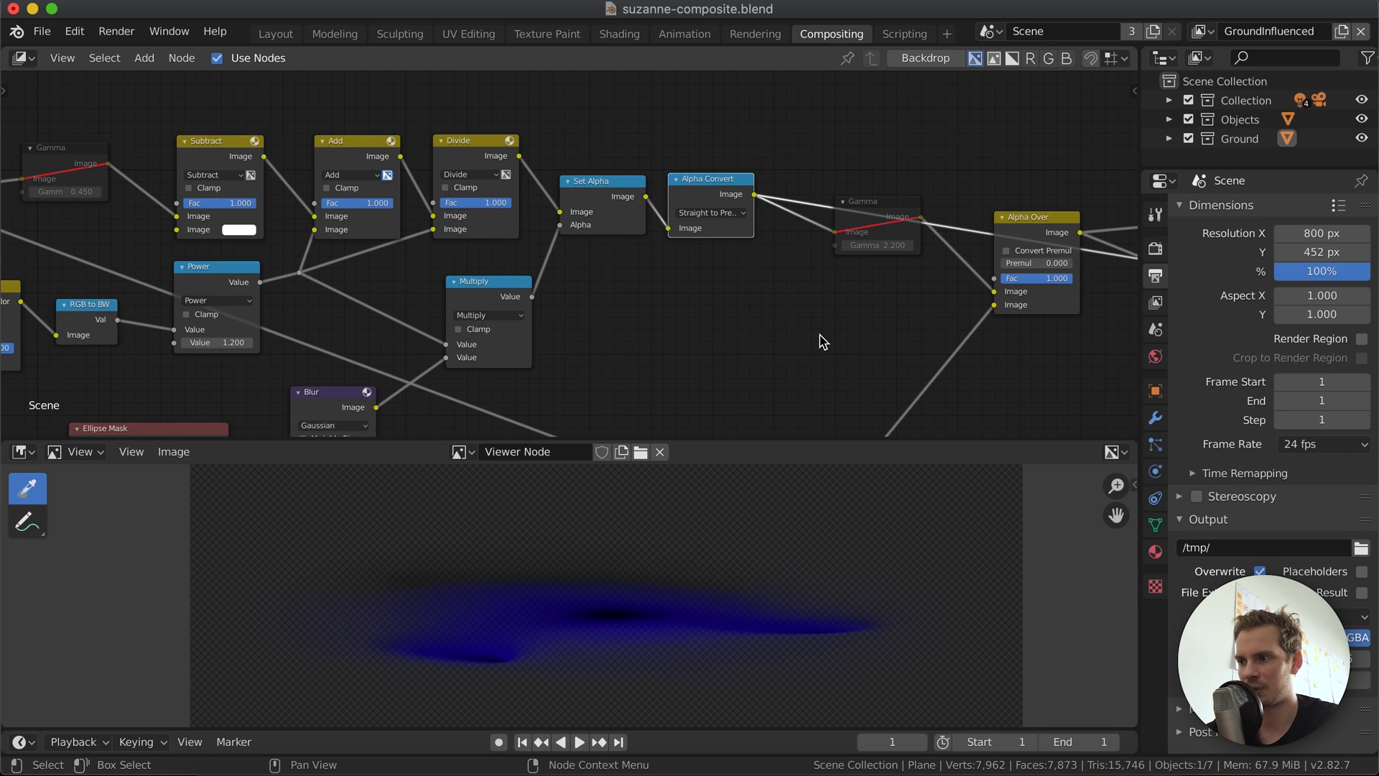
# Move the Alpha Over node that follows the muted 2.200 Gamma node slightly downward.
pyautogui.hscroll(10, 912, 347)
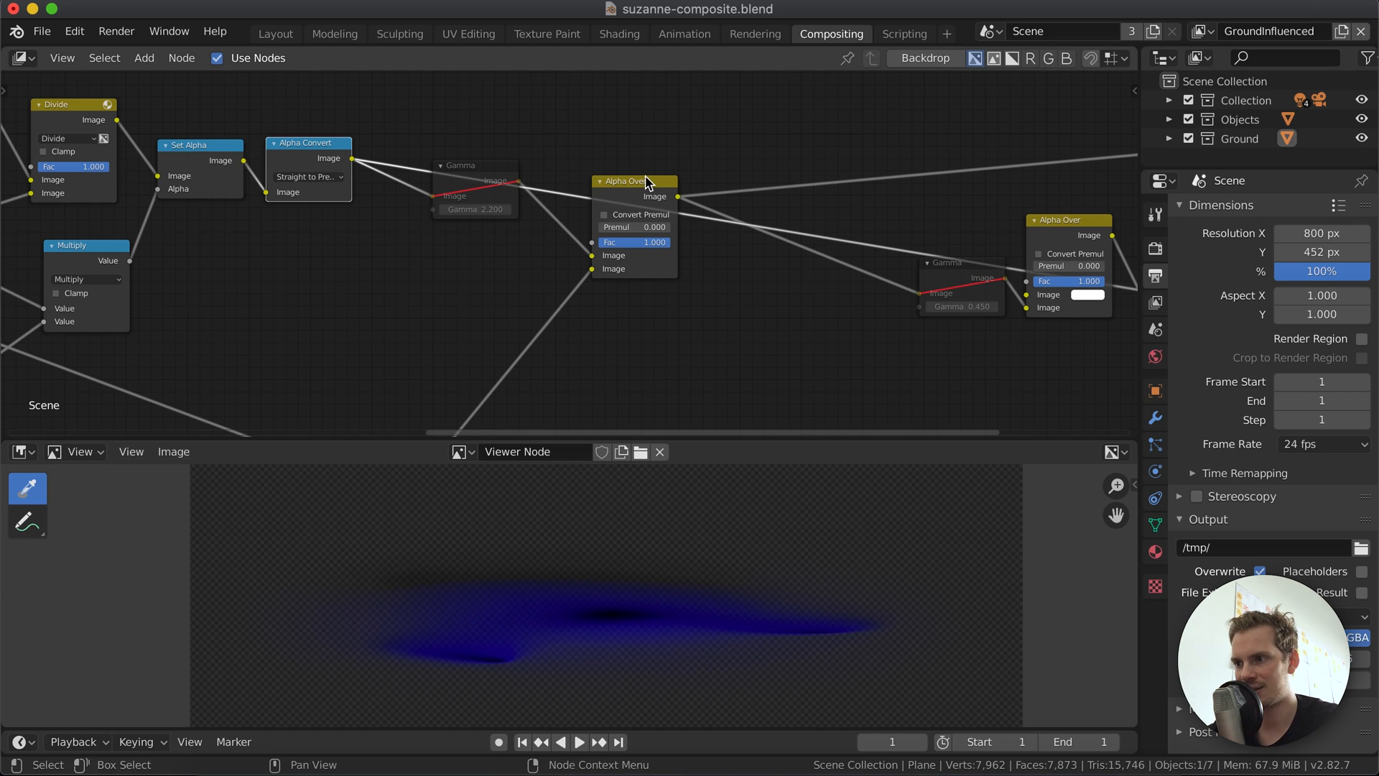
pyautogui.moveTo(651, 184)
pyautogui.mouseDown()
pyautogui.moveTo(664, 194)
pyautogui.moveTo(653, 203)
pyautogui.mouseUp()
pyautogui.scroll(-5, 650, 203)
pyautogui.hscroll(-5, 650, 203)
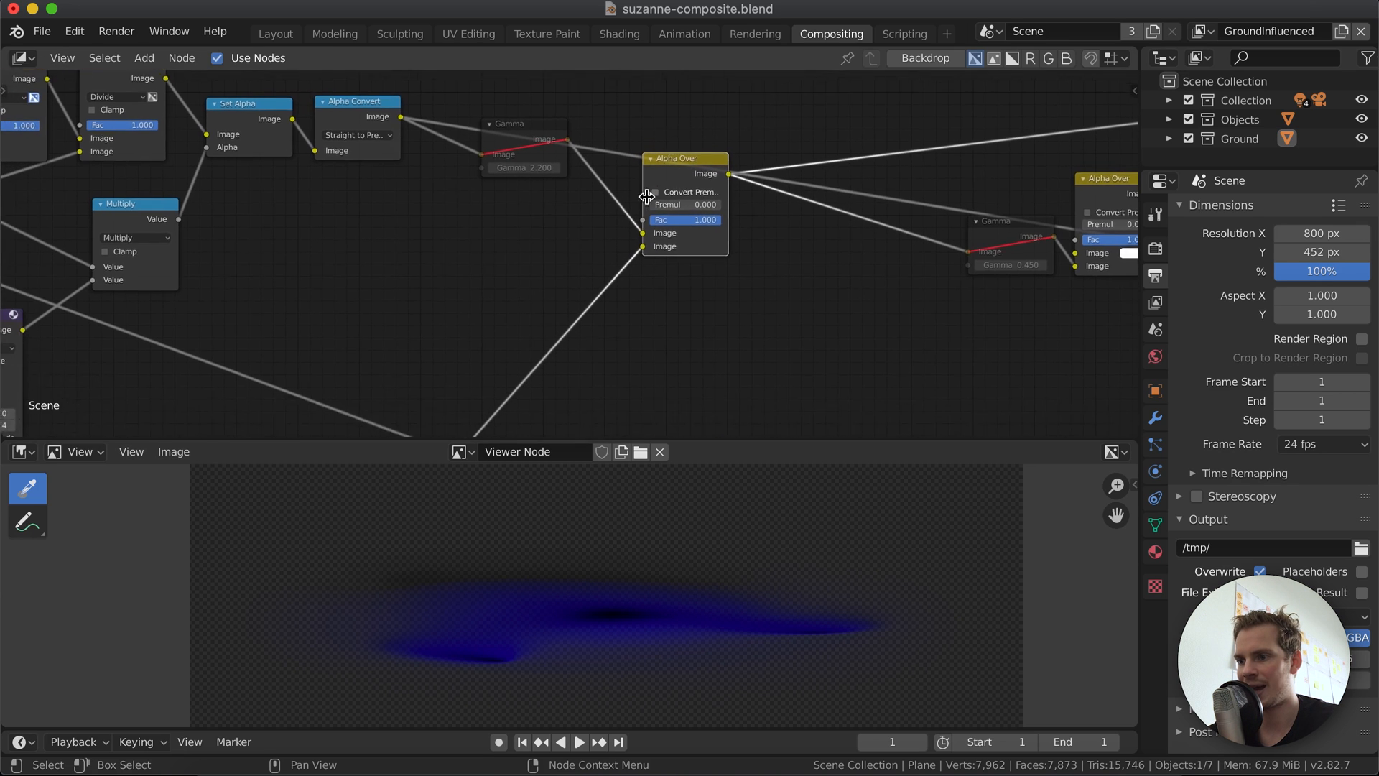
# Trace the Monkey render layer's link to the Alpha Over node after the muted 2.200 Gamma, and preview that node's output.
pyautogui.scroll(-3, 650, 203)
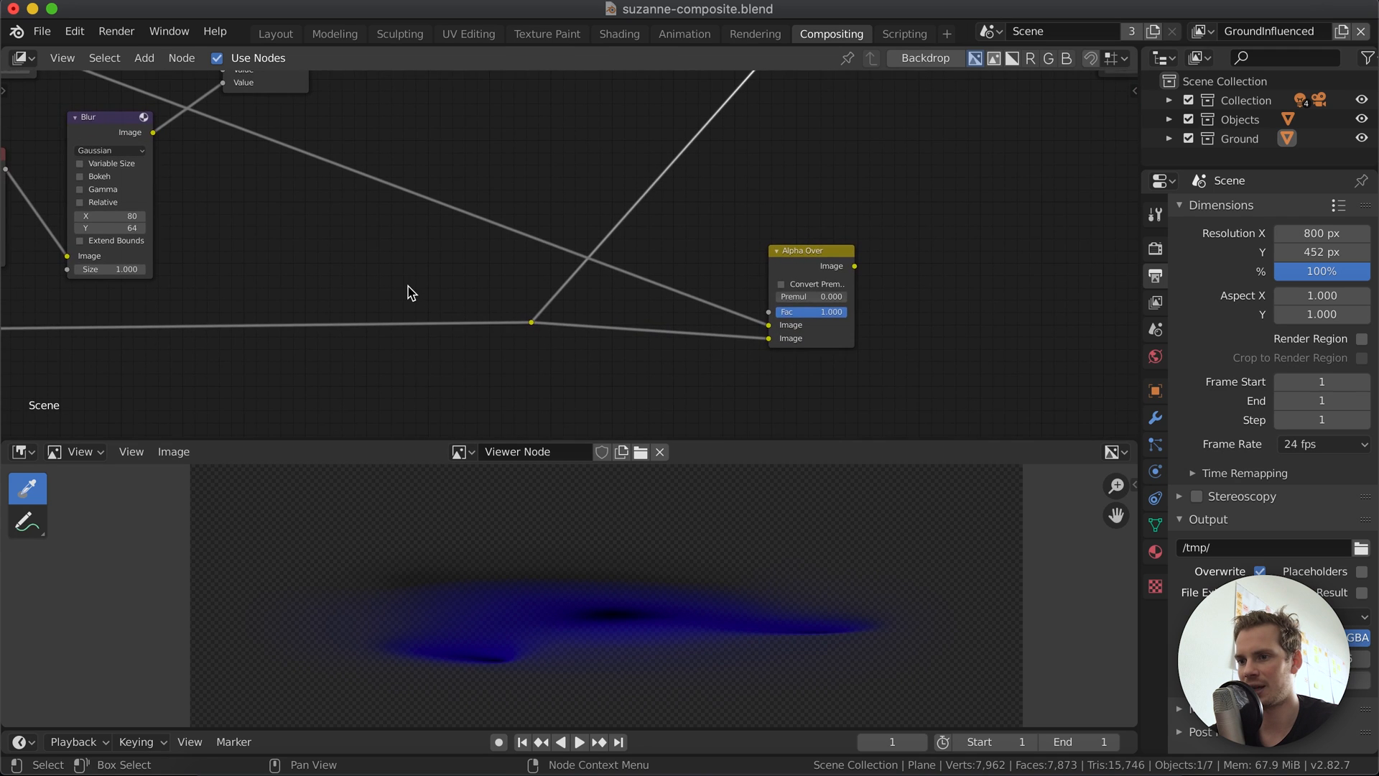
pyautogui.hscroll(-10, 409, 293)
pyautogui.hscroll(-4, 409, 293)
pyautogui.scroll(-3, 409, 293)
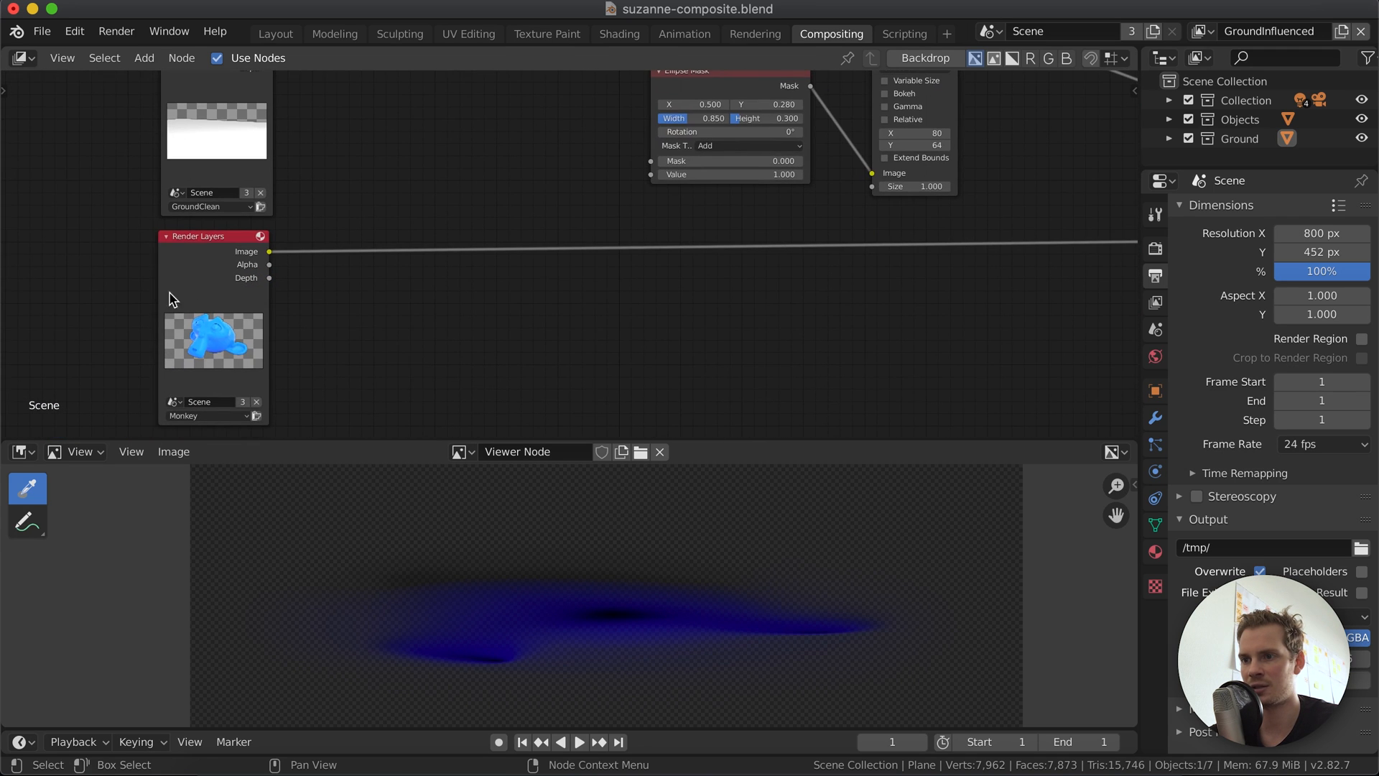
pyautogui.hscroll(15, 422, 342)
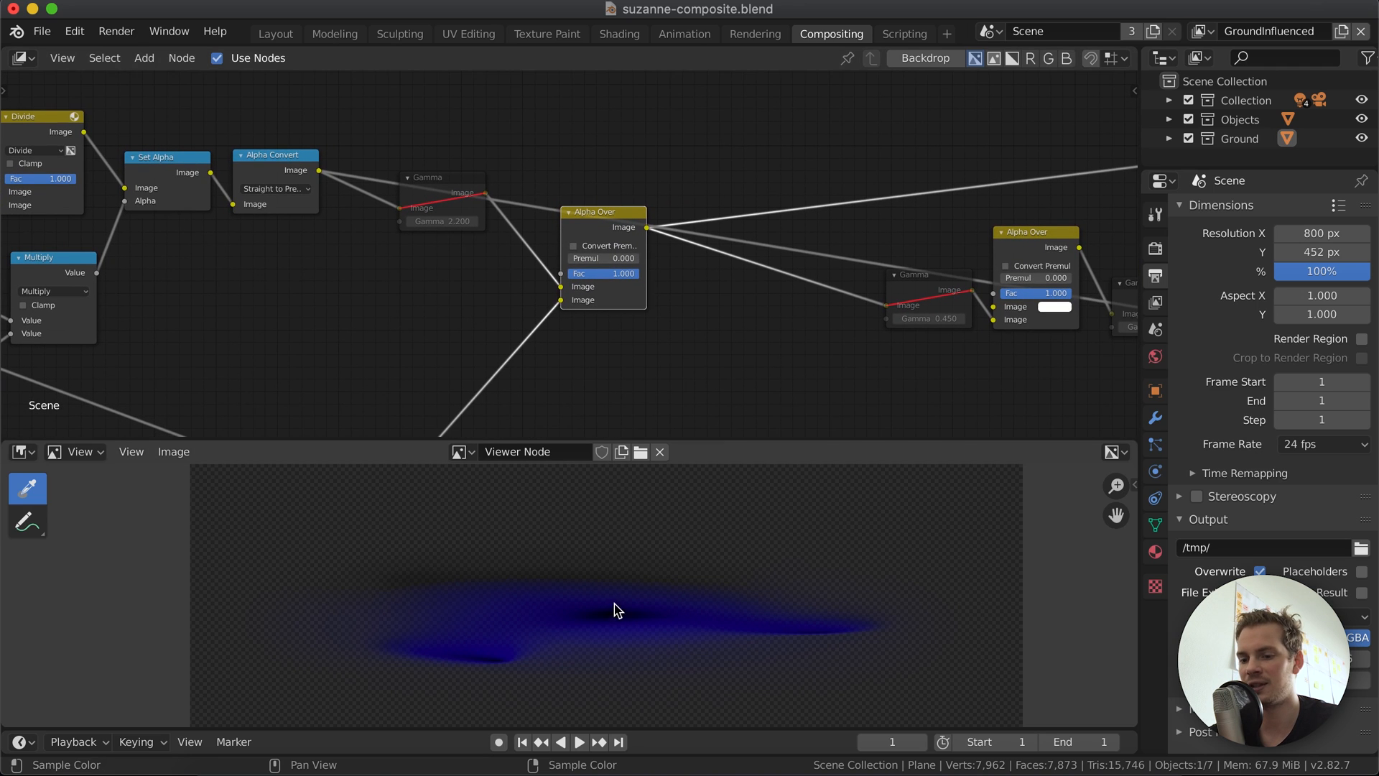
pyautogui.keyDown('ctrl'); pyautogui.keyDown('shift'); pyautogui.click(612, 224); pyautogui.keyUp('shift'); pyautogui.keyUp('ctrl')
pyautogui.scroll(2, 760, 632)
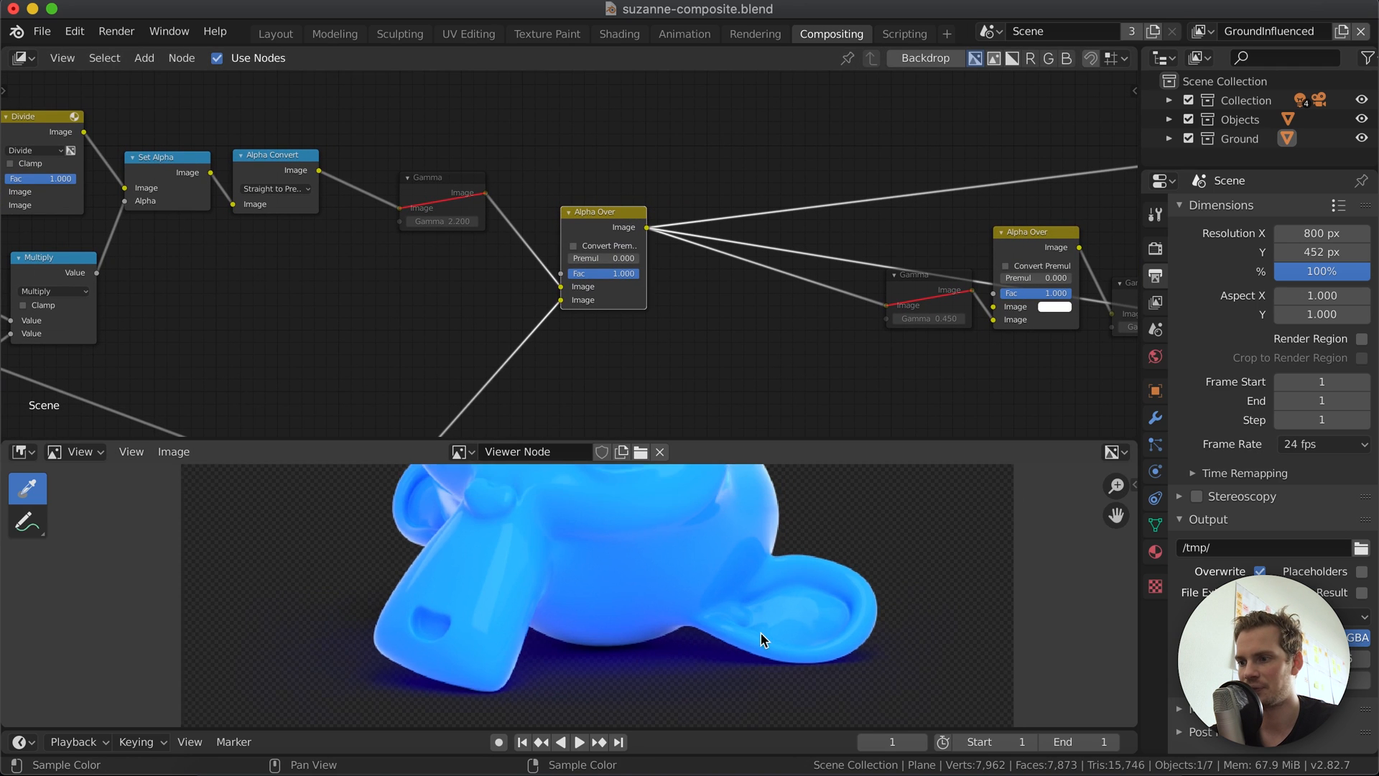
pyautogui.scroll(-4, 684, 233)
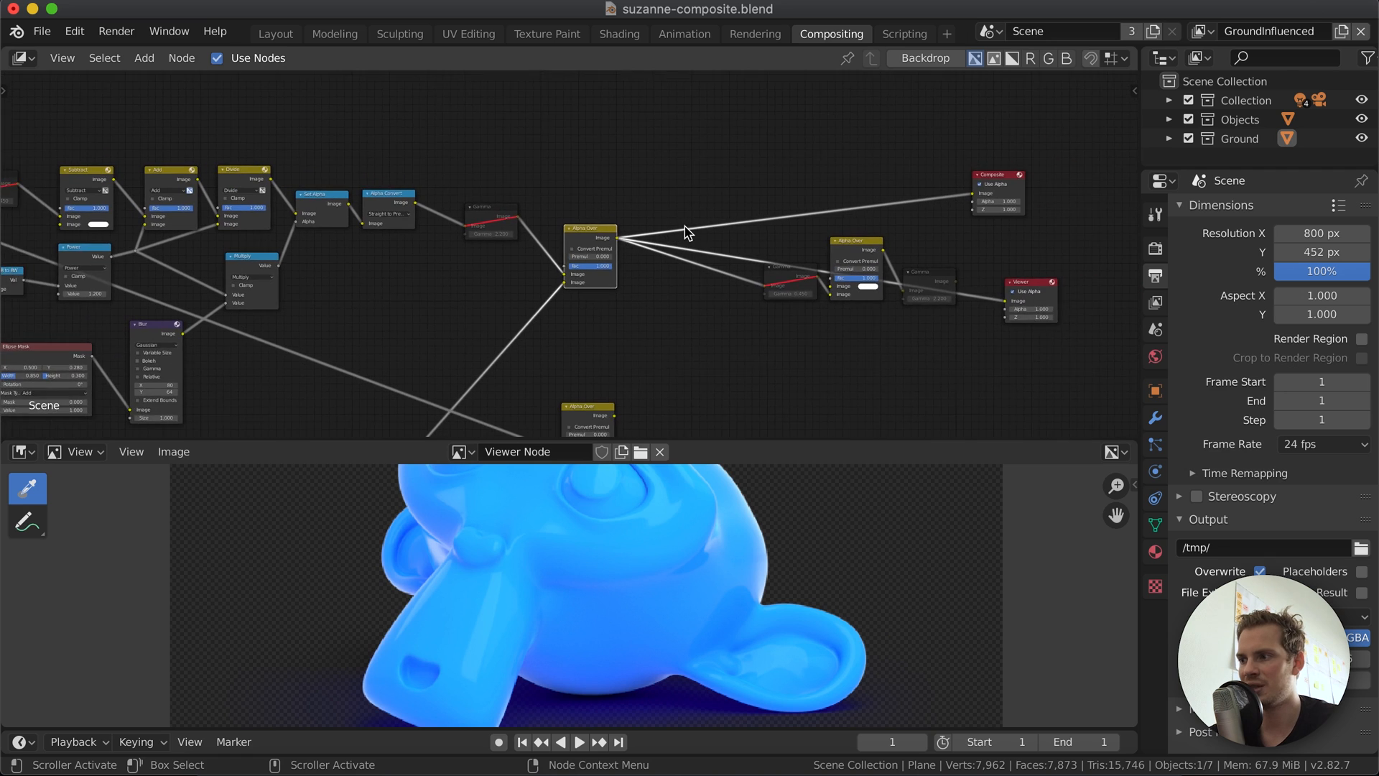
# Enlarge the viewer image area and inspect the monkey composited over its transparent shadow.
pyautogui.scroll(-3, 749, 508)
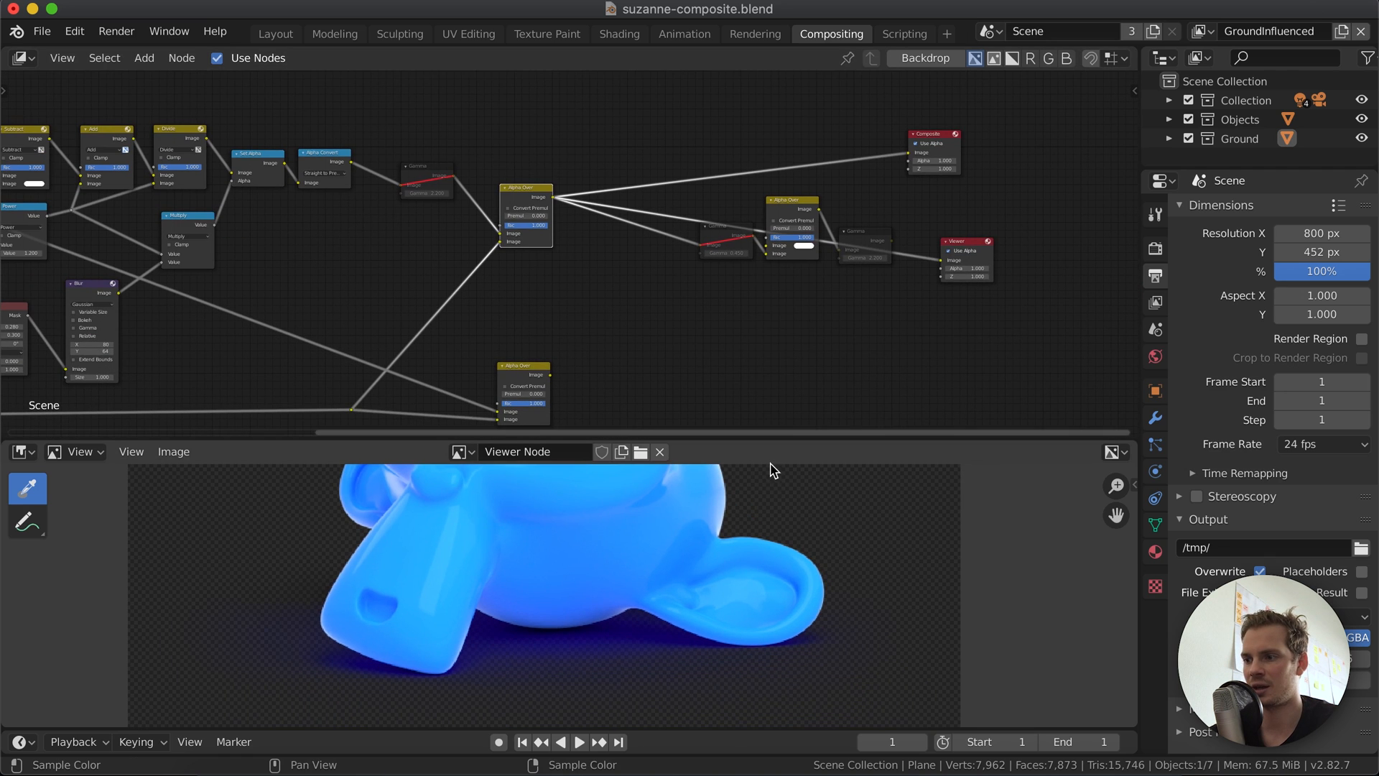
pyautogui.moveTo(776, 435); pyautogui.dragTo(788, 300)
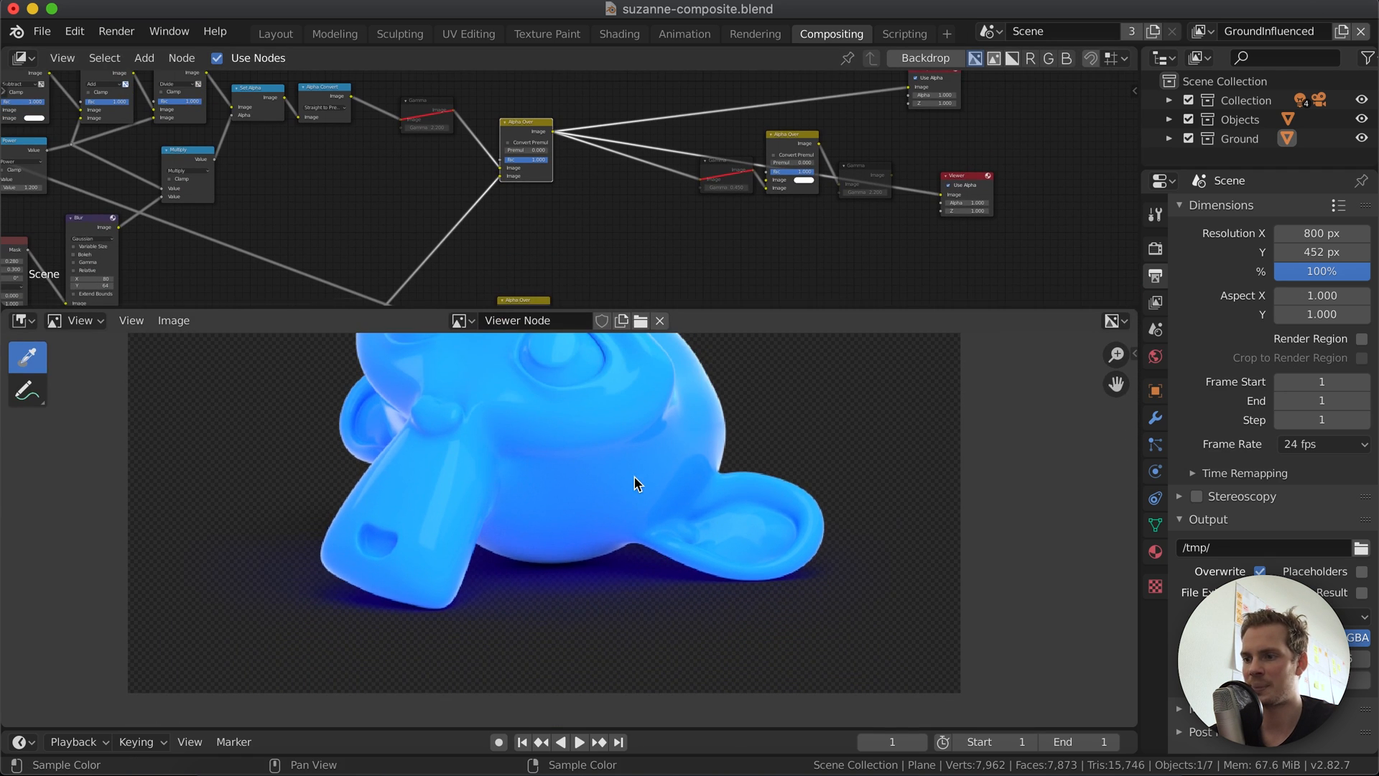
pyautogui.scroll(3, 635, 477)
pyautogui.scroll(-2, 633, 475)
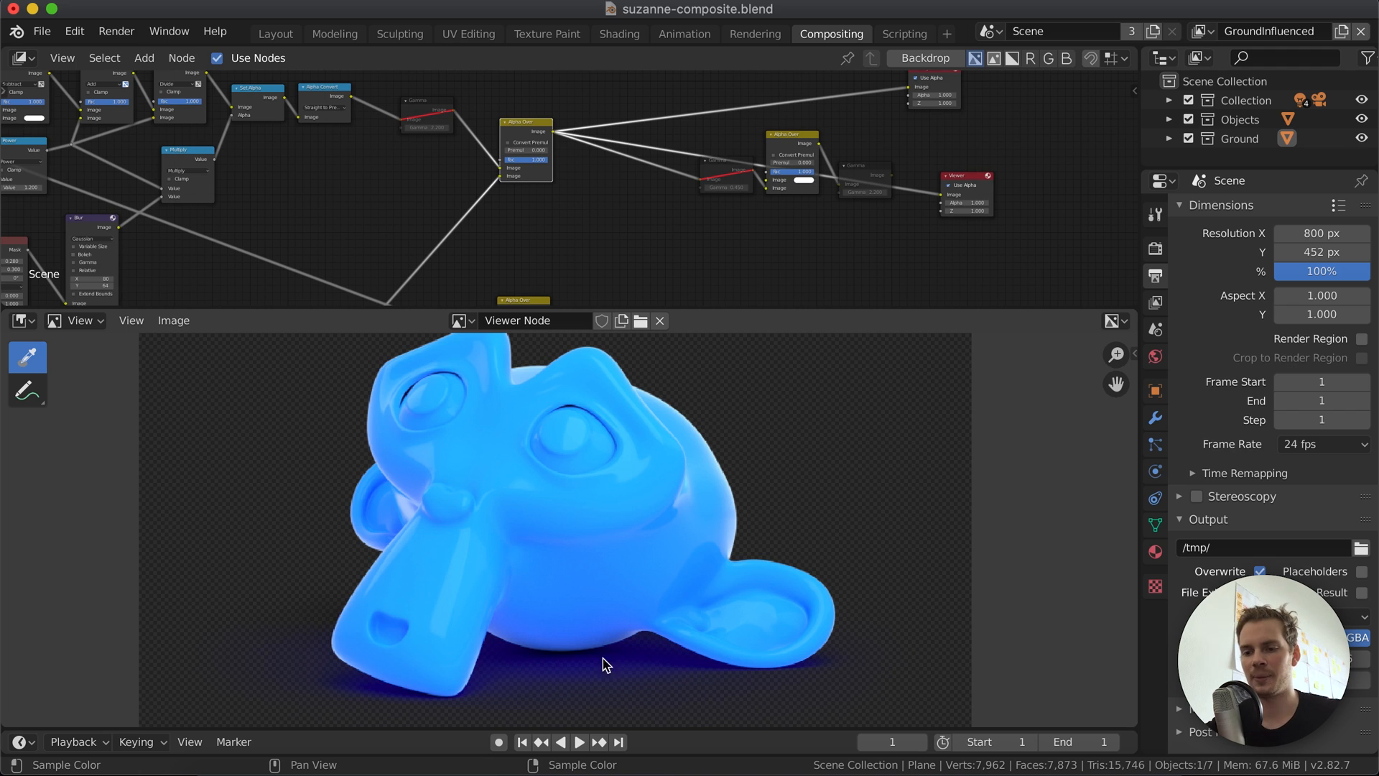
pyautogui.scroll(-3, 515, 511)
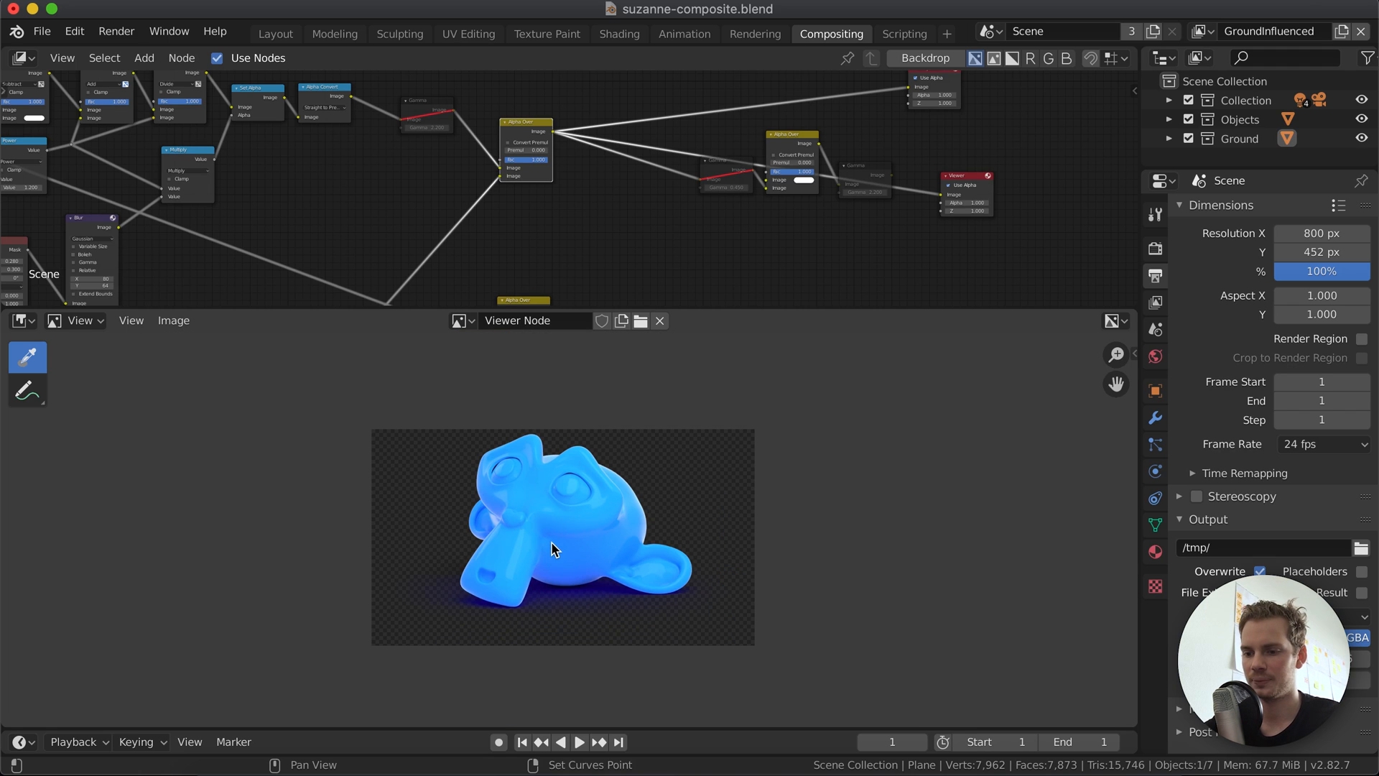
pyautogui.scroll(3, 552, 545)
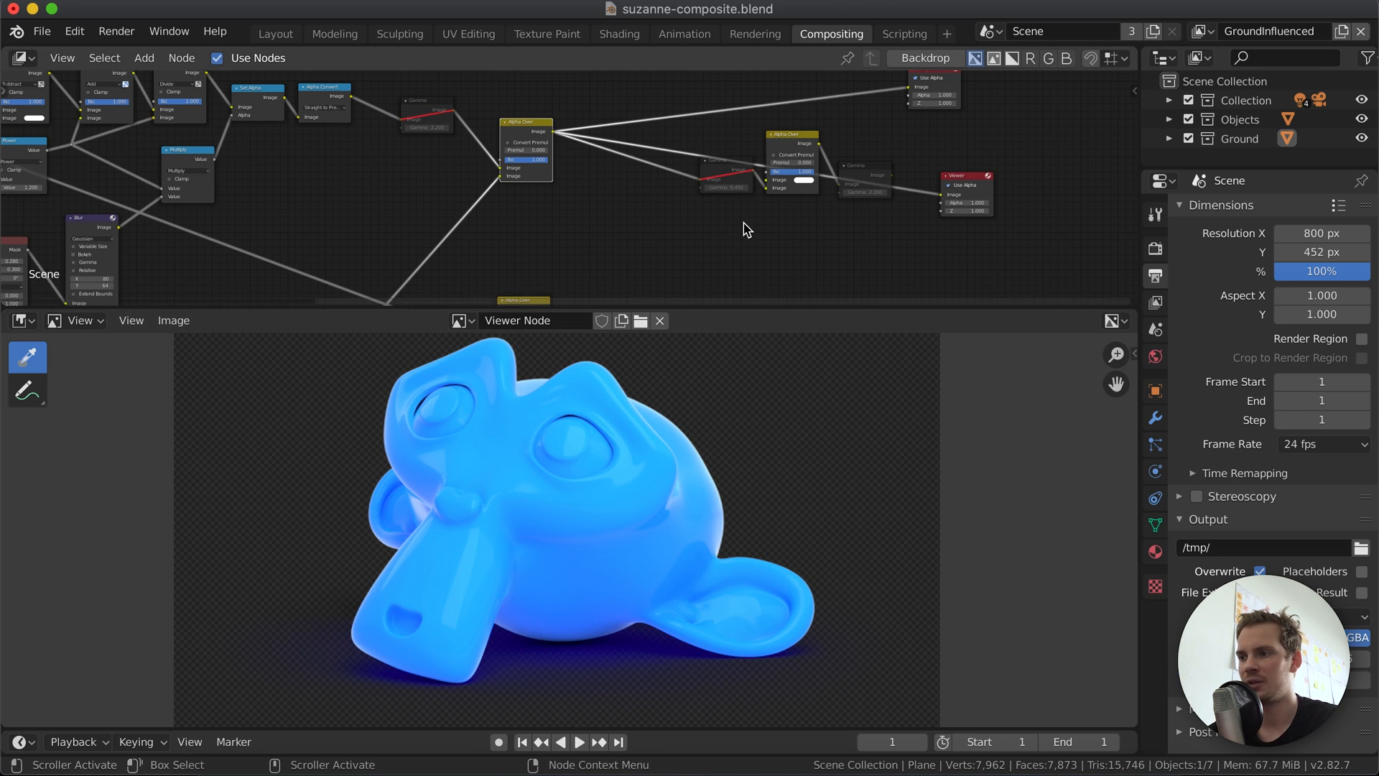
# Rearrange the white-background Alpha Over node and the two muted Gamma nodes around it so they are spaced apart.
pyautogui.scroll(3, 751, 137)
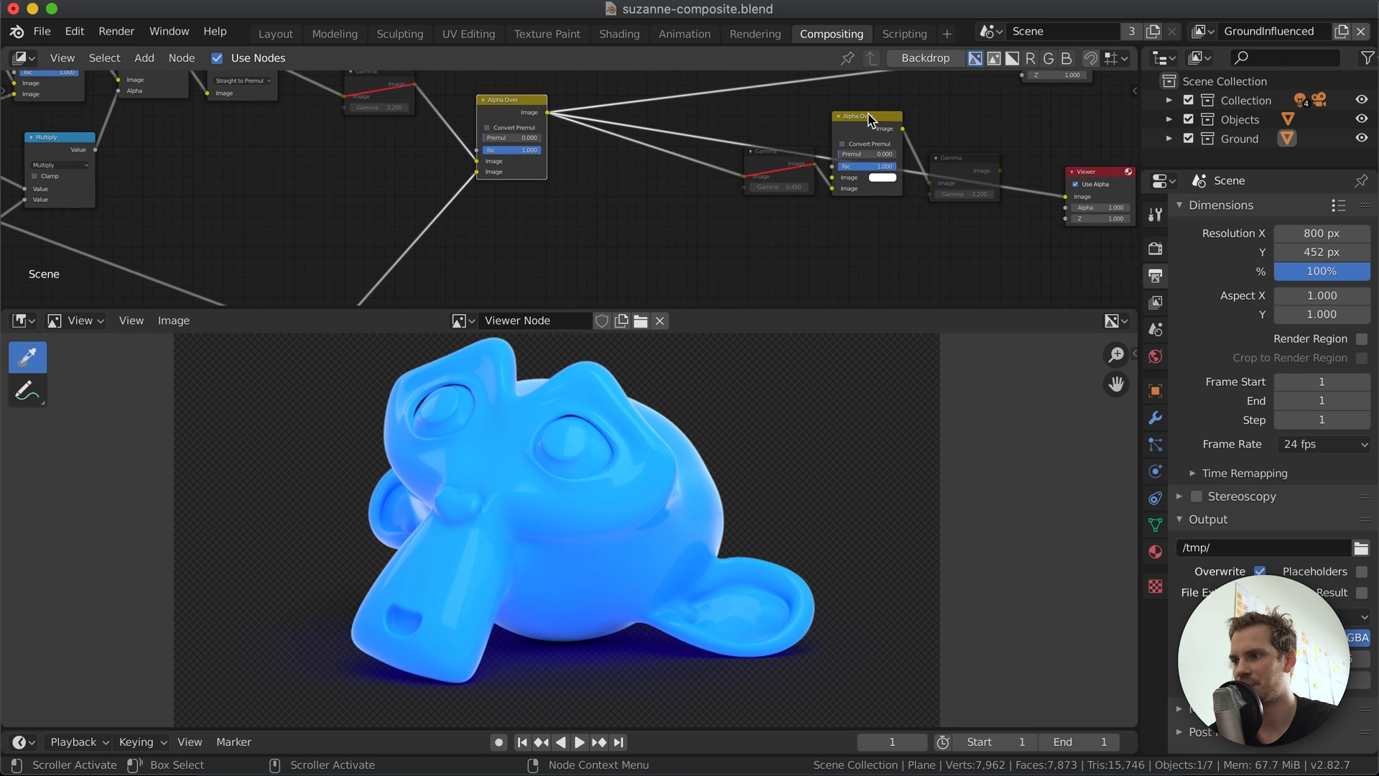
pyautogui.click(870, 114)
pyautogui.moveTo(870, 114); pyautogui.dragTo(872, 96)
pyautogui.moveTo(788, 167); pyautogui.dragTo(721, 187)
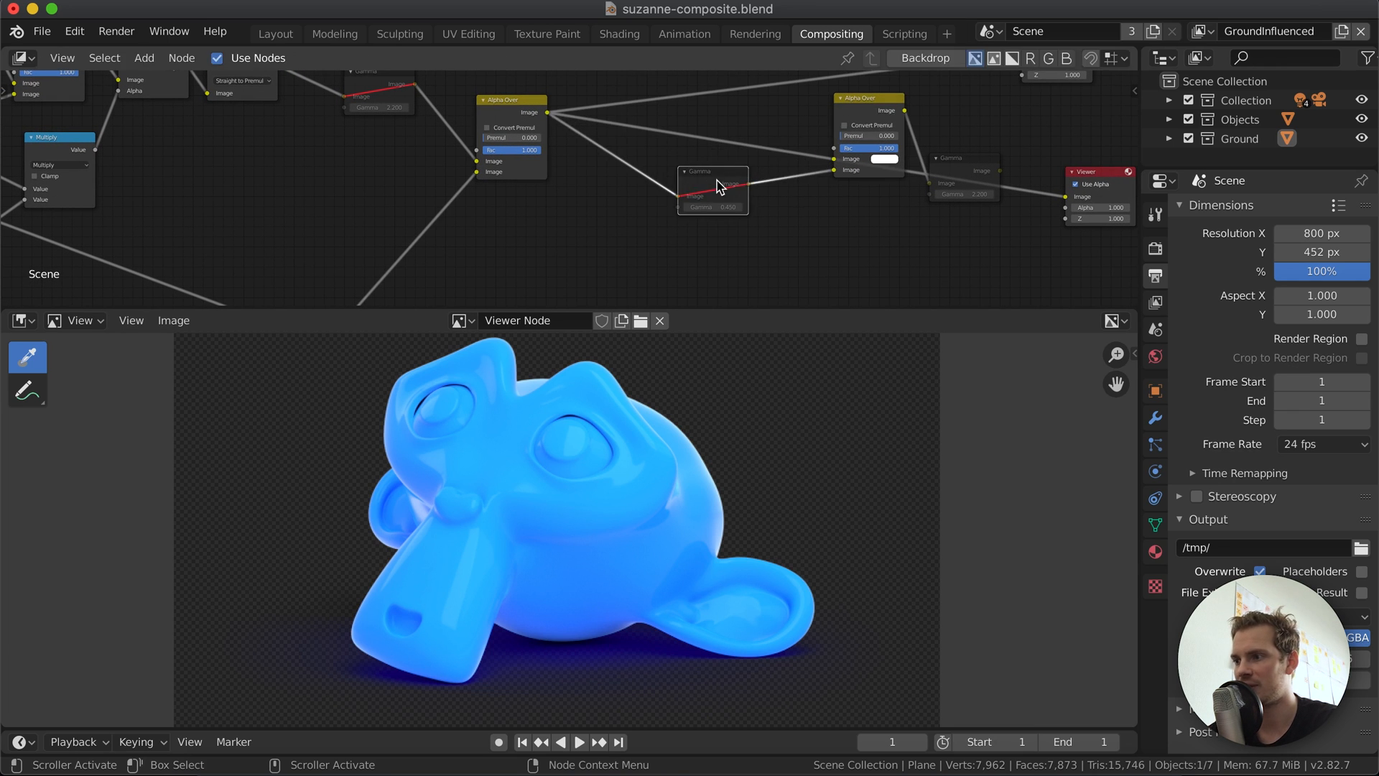
pyautogui.moveTo(962, 156); pyautogui.dragTo(972, 176)
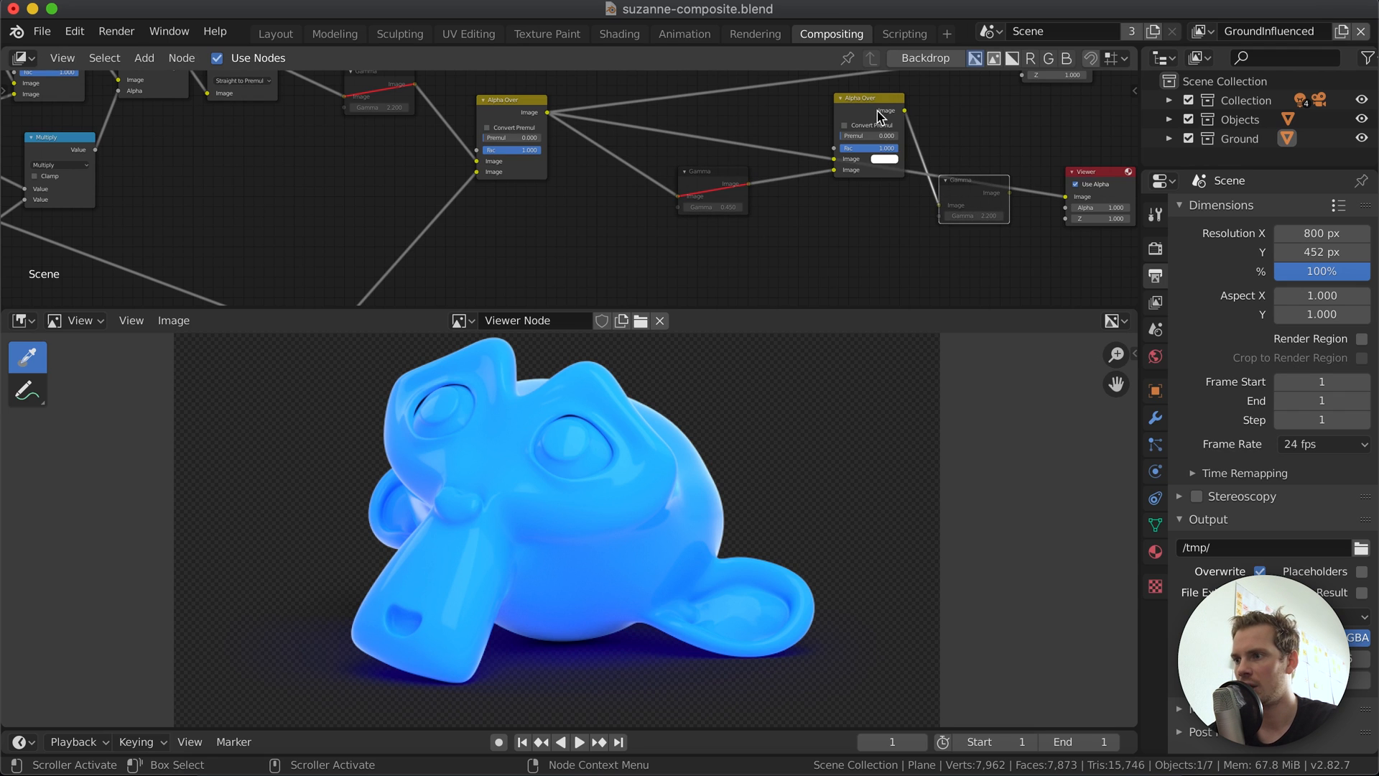
pyautogui.moveTo(875, 110); pyautogui.dragTo(844, 130)
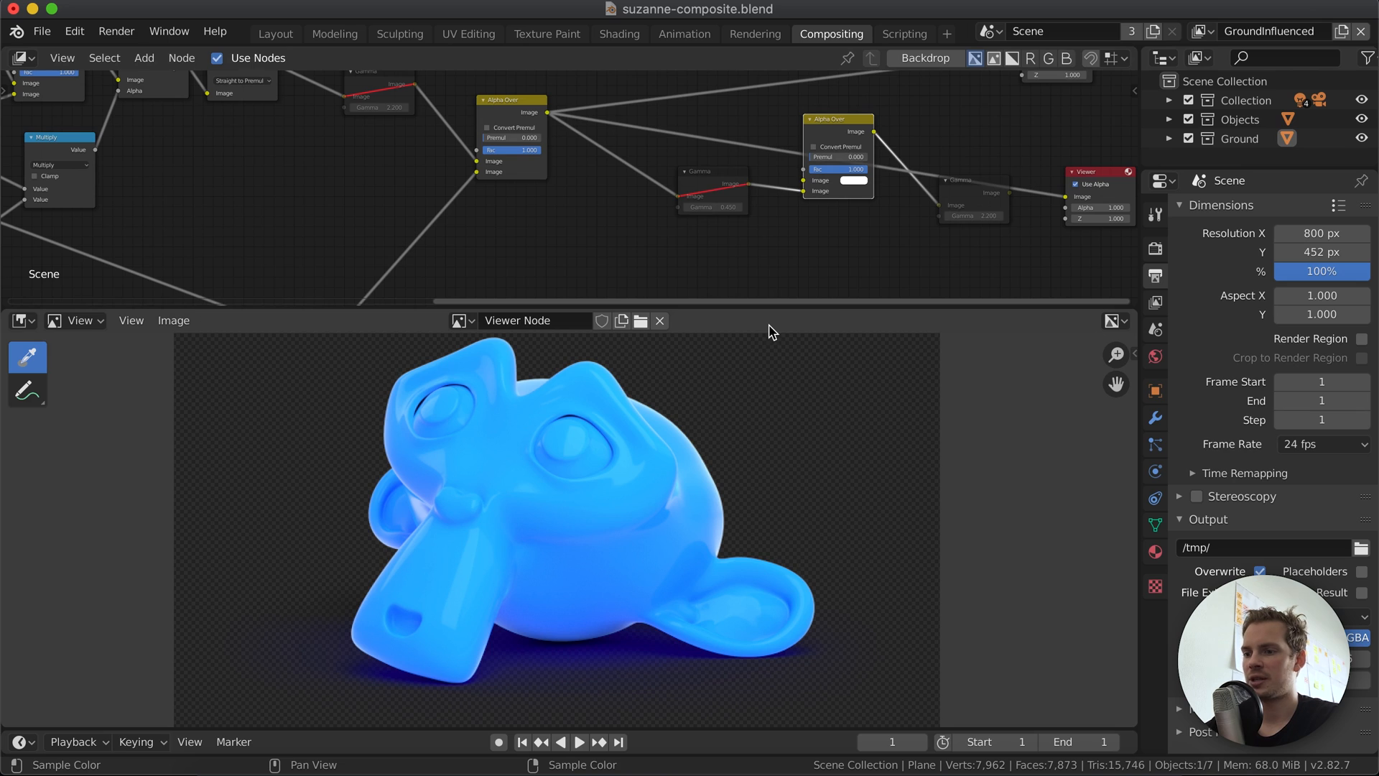
# Preview the Alpha Over node that places the composite on a white background.
pyautogui.keyDown('ctrl'); pyautogui.keyDown('shift'); pyautogui.click(841, 131); pyautogui.keyUp('shift'); pyautogui.keyUp('ctrl')
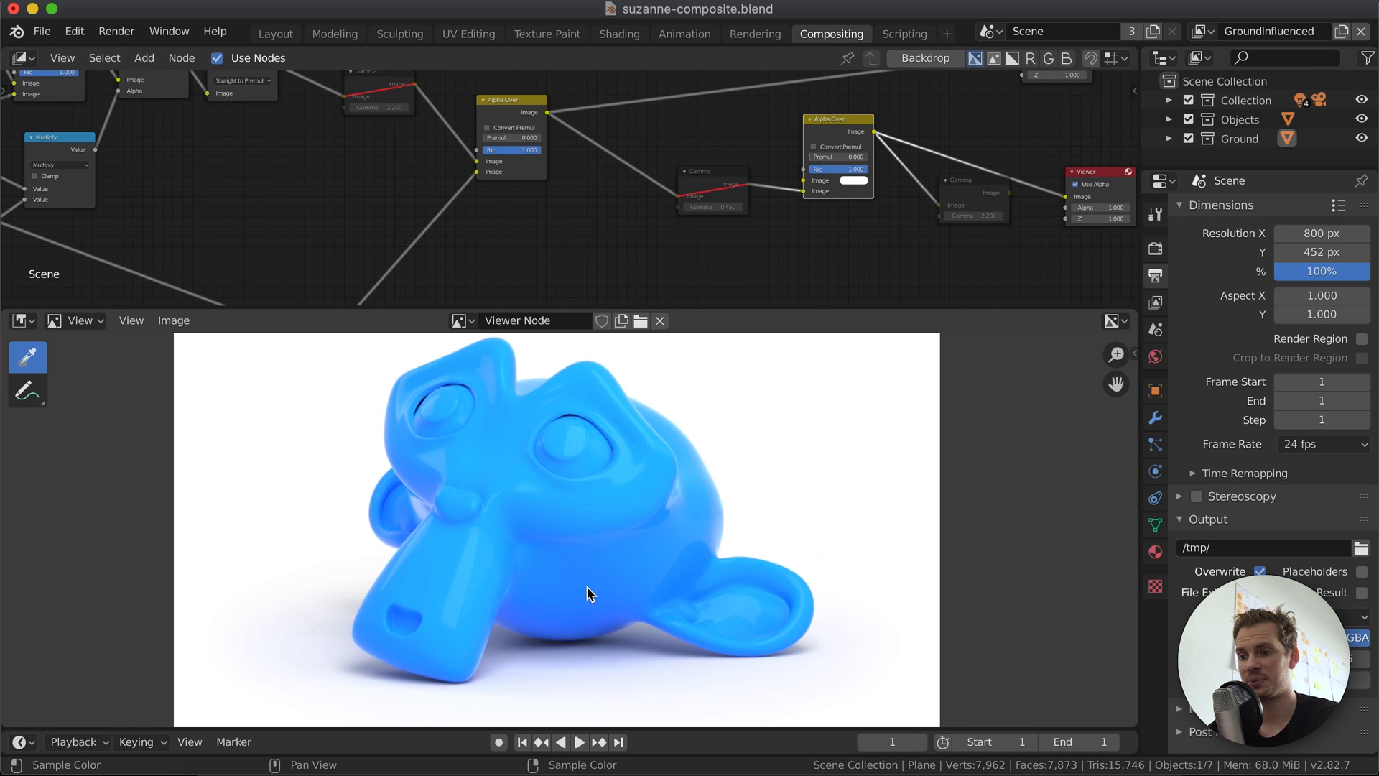
pyautogui.scroll(-3, 587, 588)
pyautogui.scroll(-8, 743, 233)
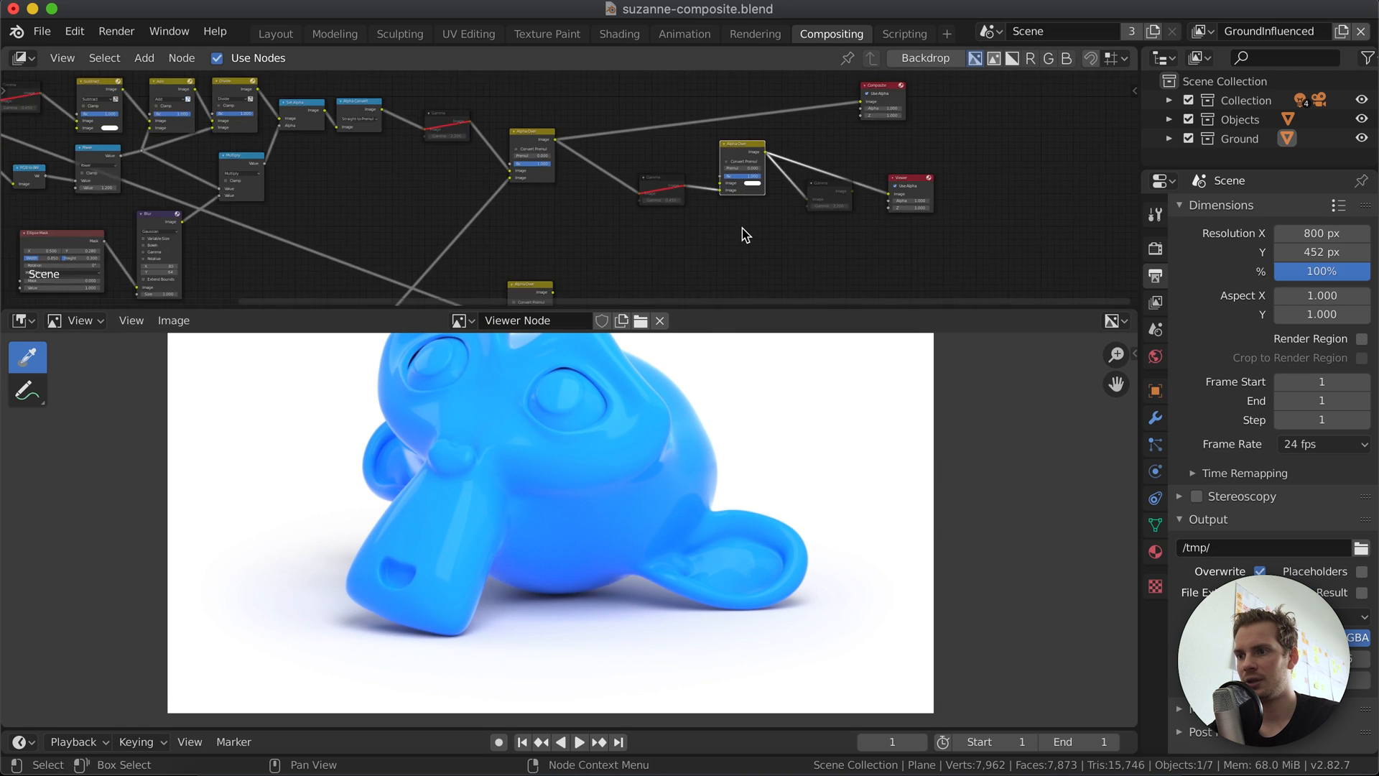
pyautogui.hscroll(-2, 744, 228)
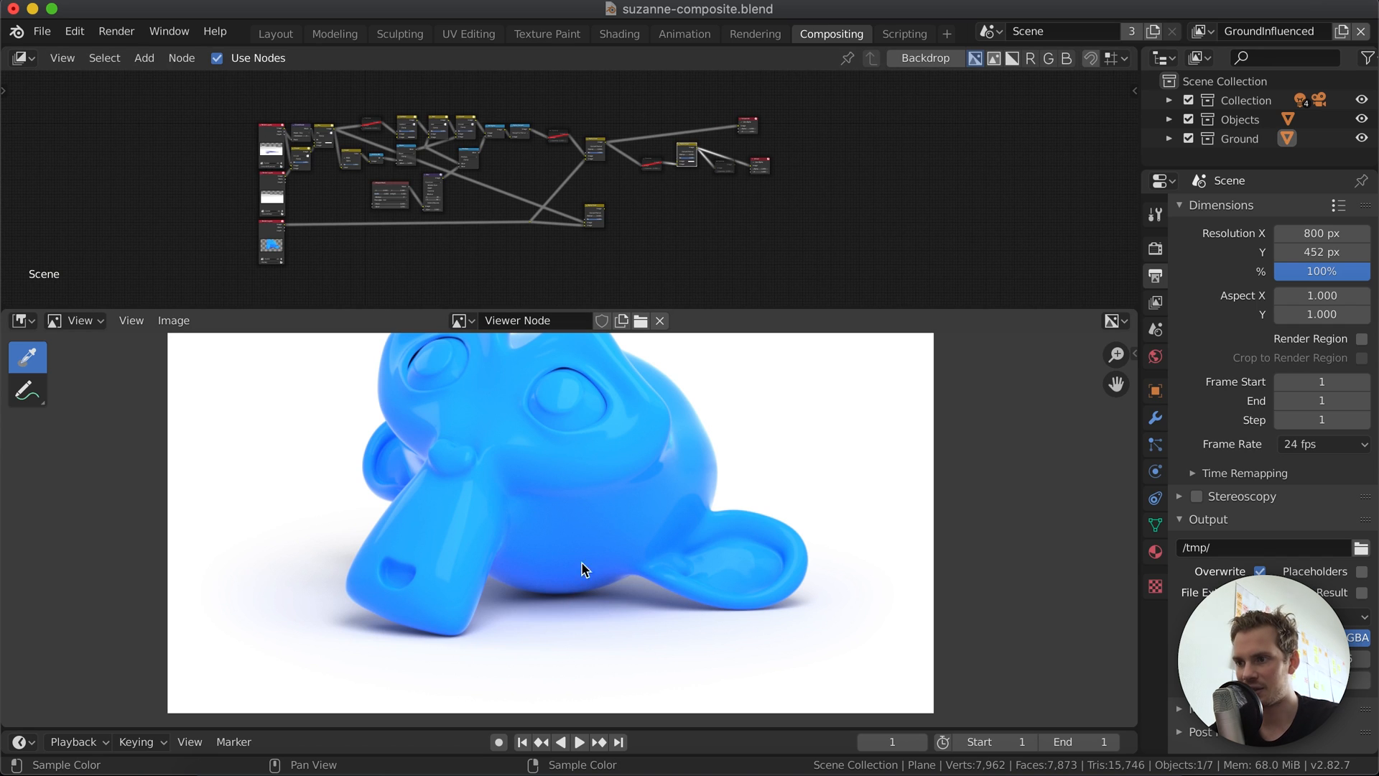
# Preview the Mix node's shadow image, the Monkey render layer, and the separate Alpha Over node that combines them directly.
pyautogui.keyDown('ctrl'); pyautogui.keyDown('shift'); pyautogui.click(323, 134); pyautogui.keyUp('shift'); pyautogui.keyUp('ctrl')
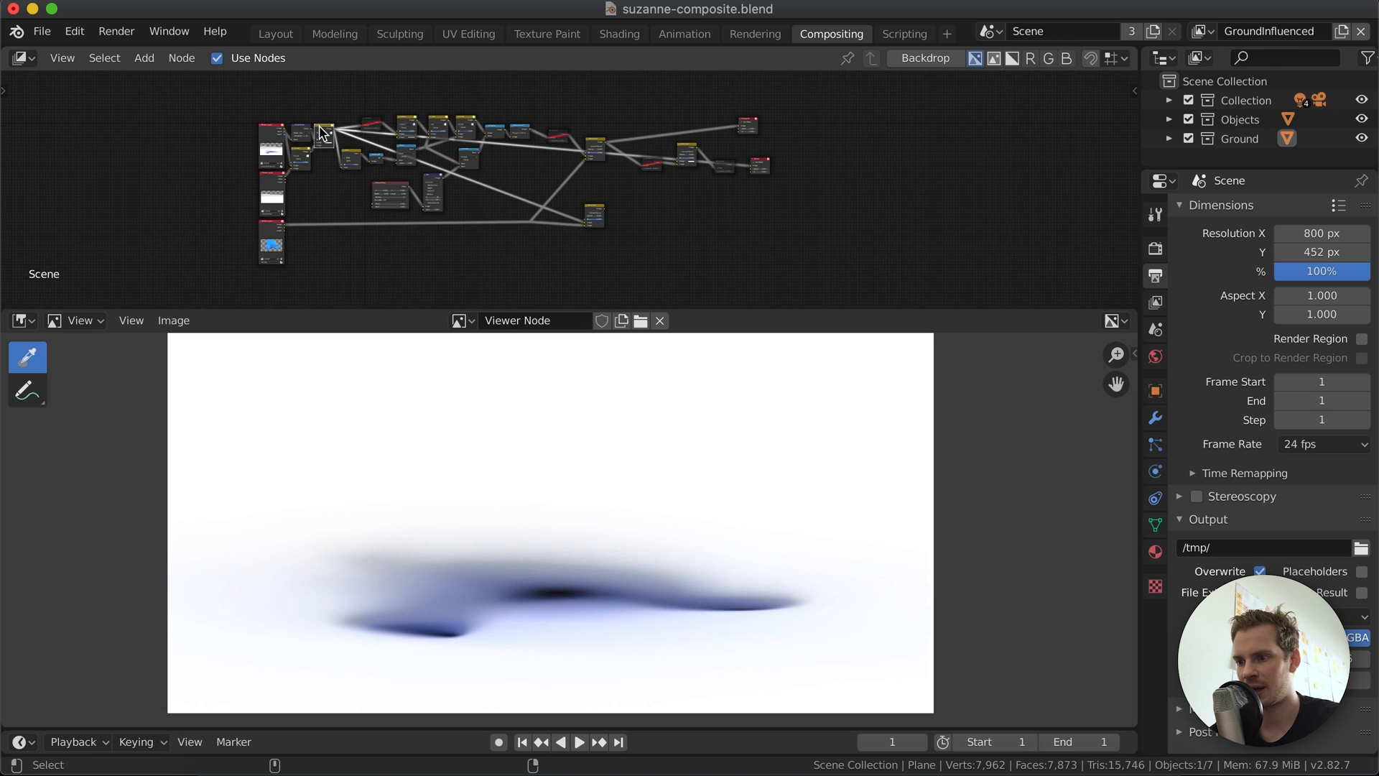
pyautogui.keyDown('ctrl'); pyautogui.keyDown('shift'); pyautogui.click(267, 230); pyautogui.keyUp('shift'); pyautogui.keyUp('ctrl')
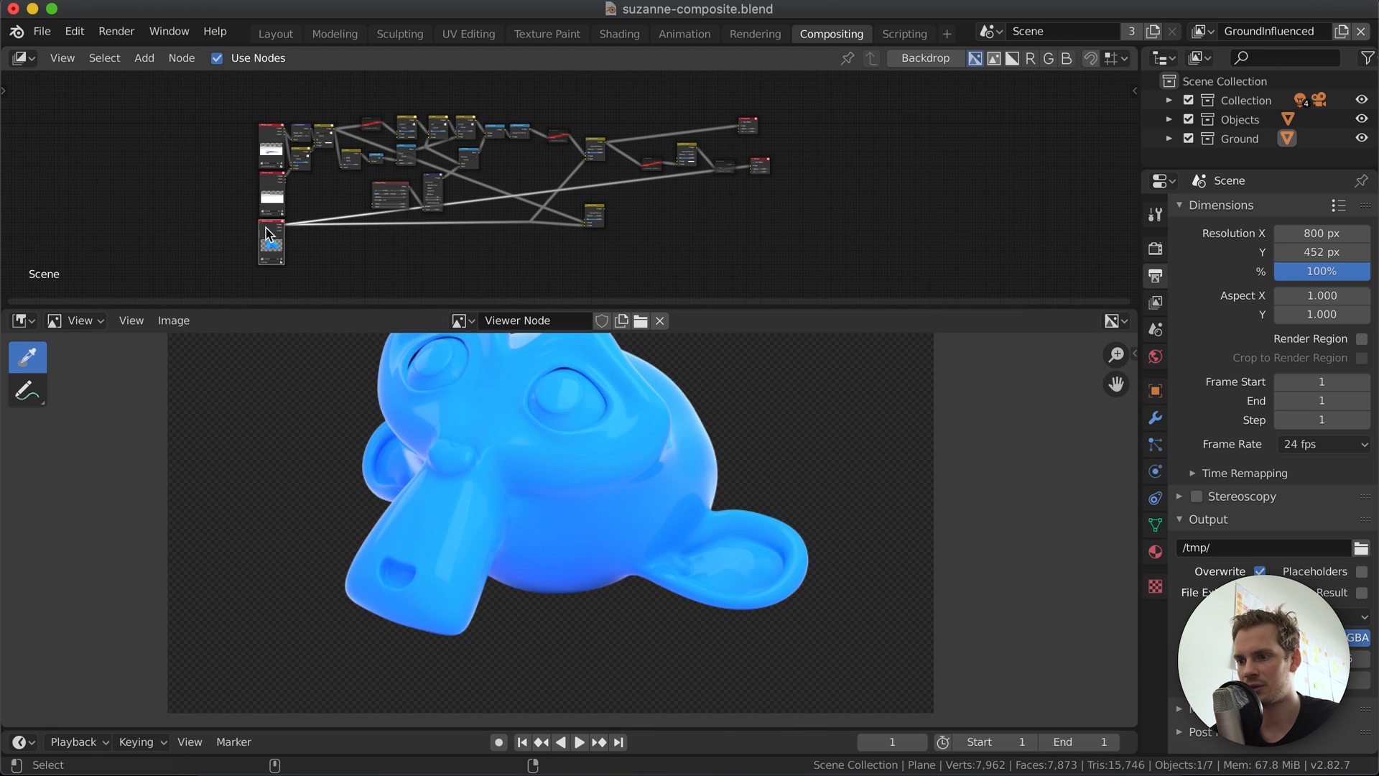
pyautogui.keyDown('ctrl'); pyautogui.keyDown('shift'); pyautogui.click(595, 214); pyautogui.keyUp('shift'); pyautogui.keyUp('ctrl')
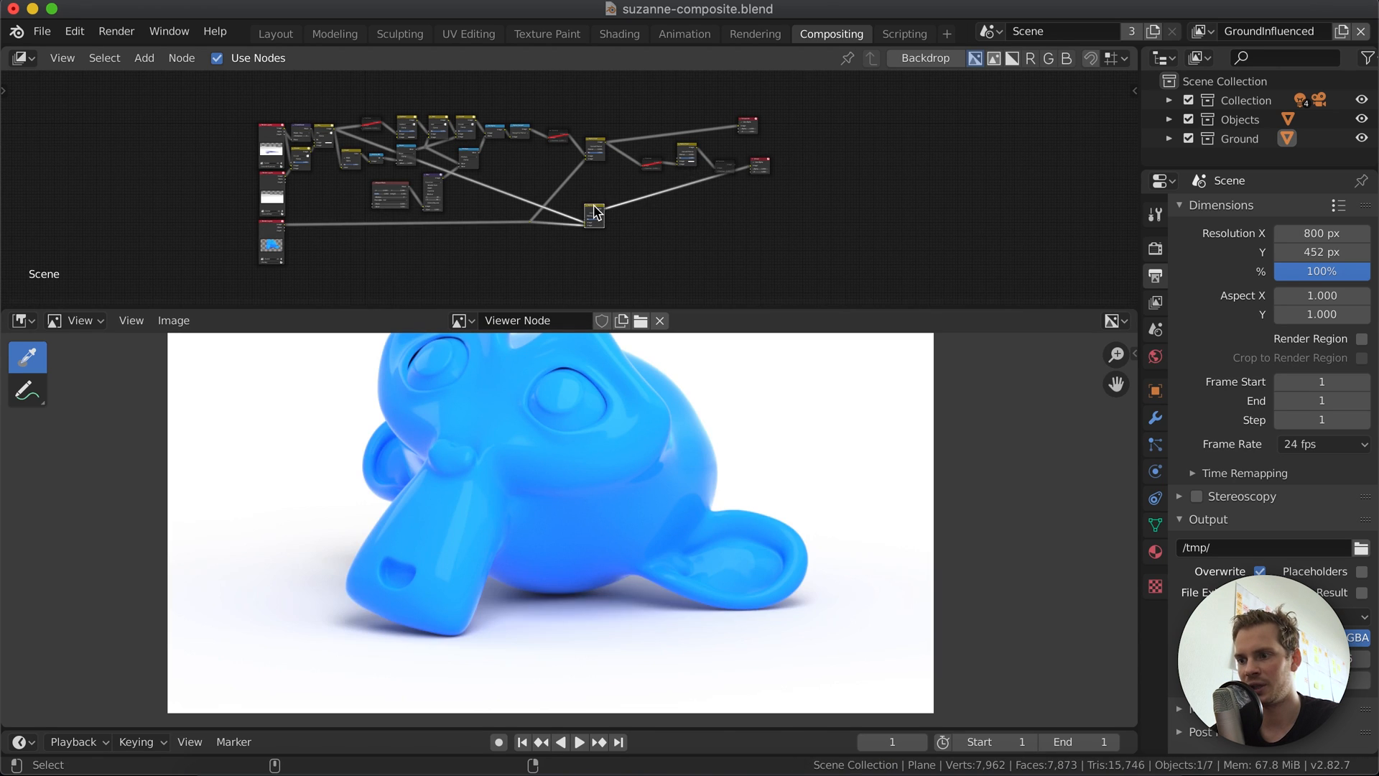
# Examine the two image connections feeding the separate Alpha Over node that combines the Mix shadow with the Monkey layer.
pyautogui.scroll(1, 661, 231)
pyautogui.scroll(5, 662, 231)
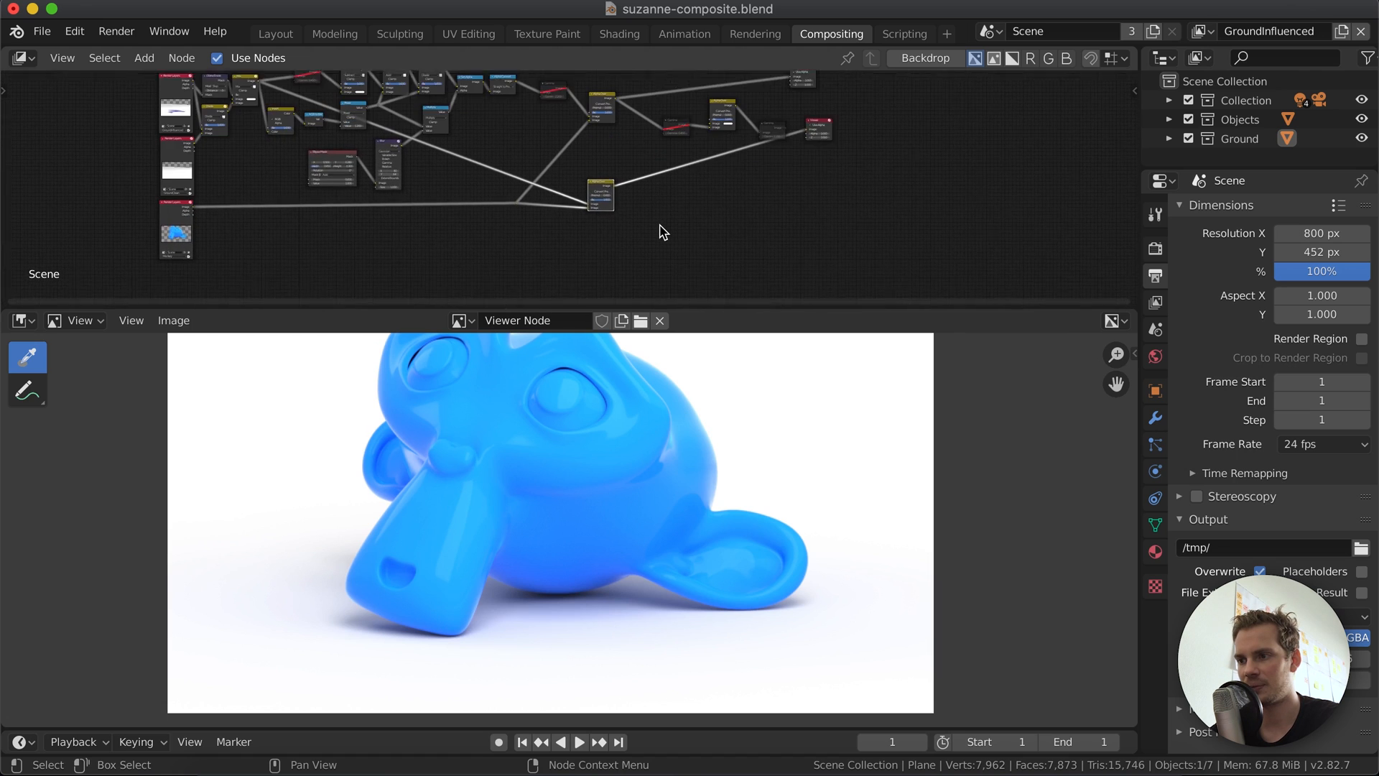
pyautogui.scroll(2, 673, 178)
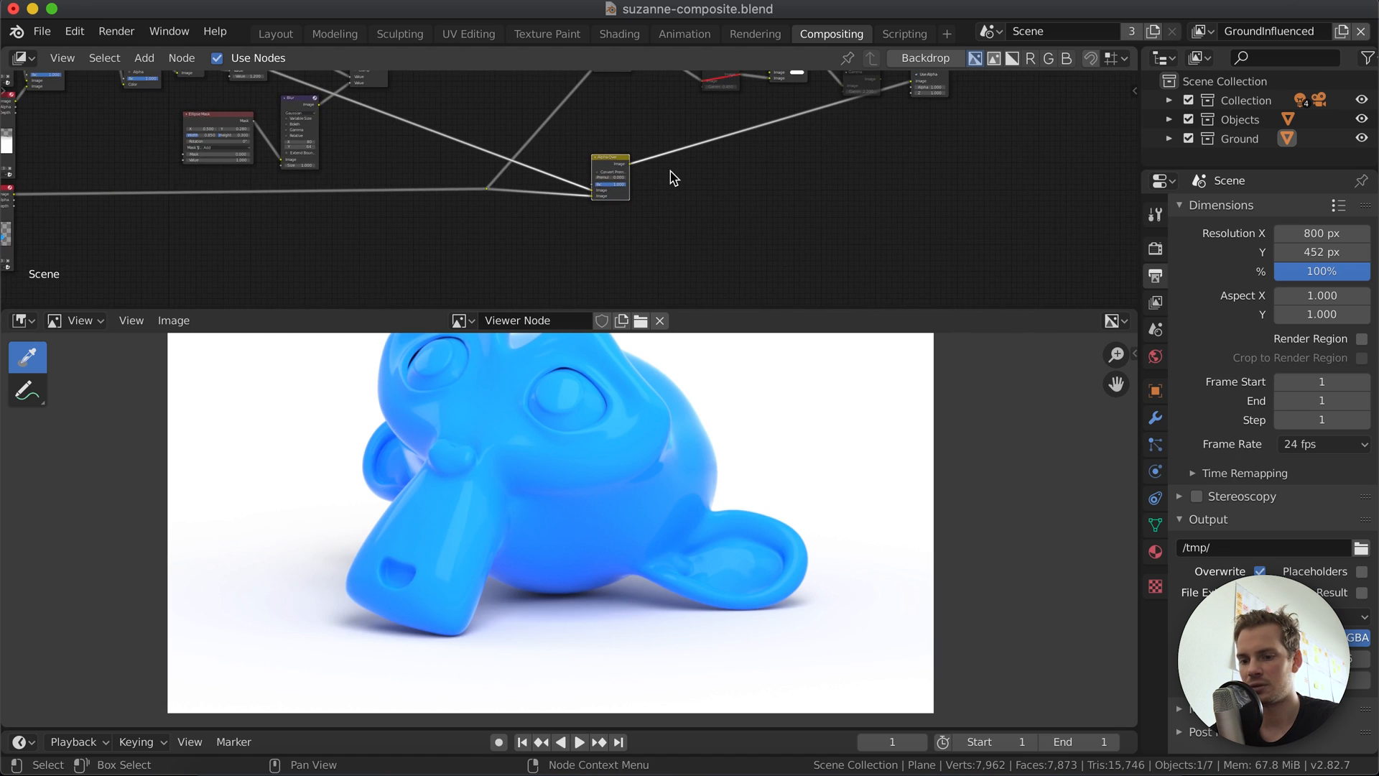
pyautogui.keyDown('ctrl'); pyautogui.moveTo(673, 178); pyautogui.dragTo(691, 235, button='middle'); pyautogui.keyUp('ctrl')
pyautogui.keyDown('ctrl'); pyautogui.keyDown('alt'); pyautogui.moveTo(798, 192); pyautogui.dragTo(794, 83); pyautogui.keyUp('alt'); pyautogui.keyUp('ctrl')
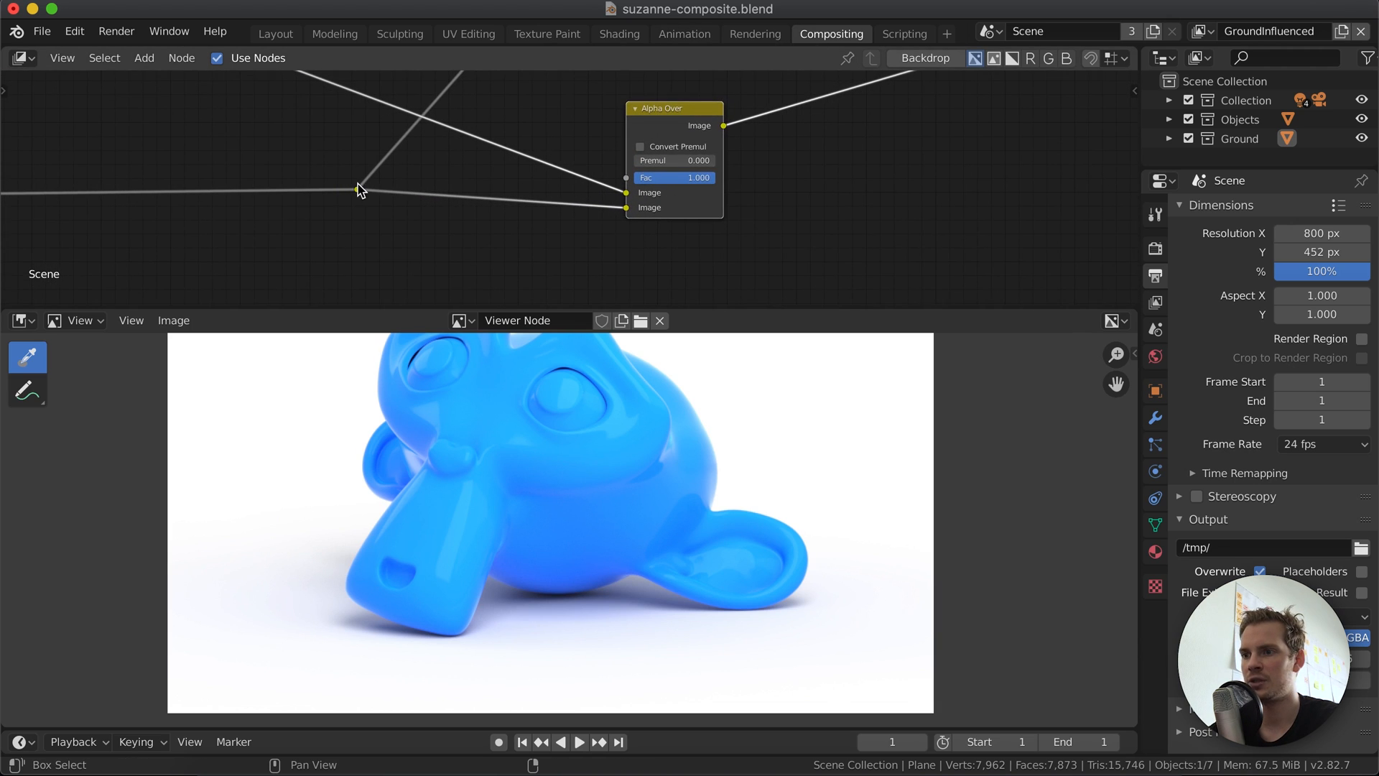
pyautogui.scroll(5, 508, 164)
pyautogui.hscroll(-5, 507, 163)
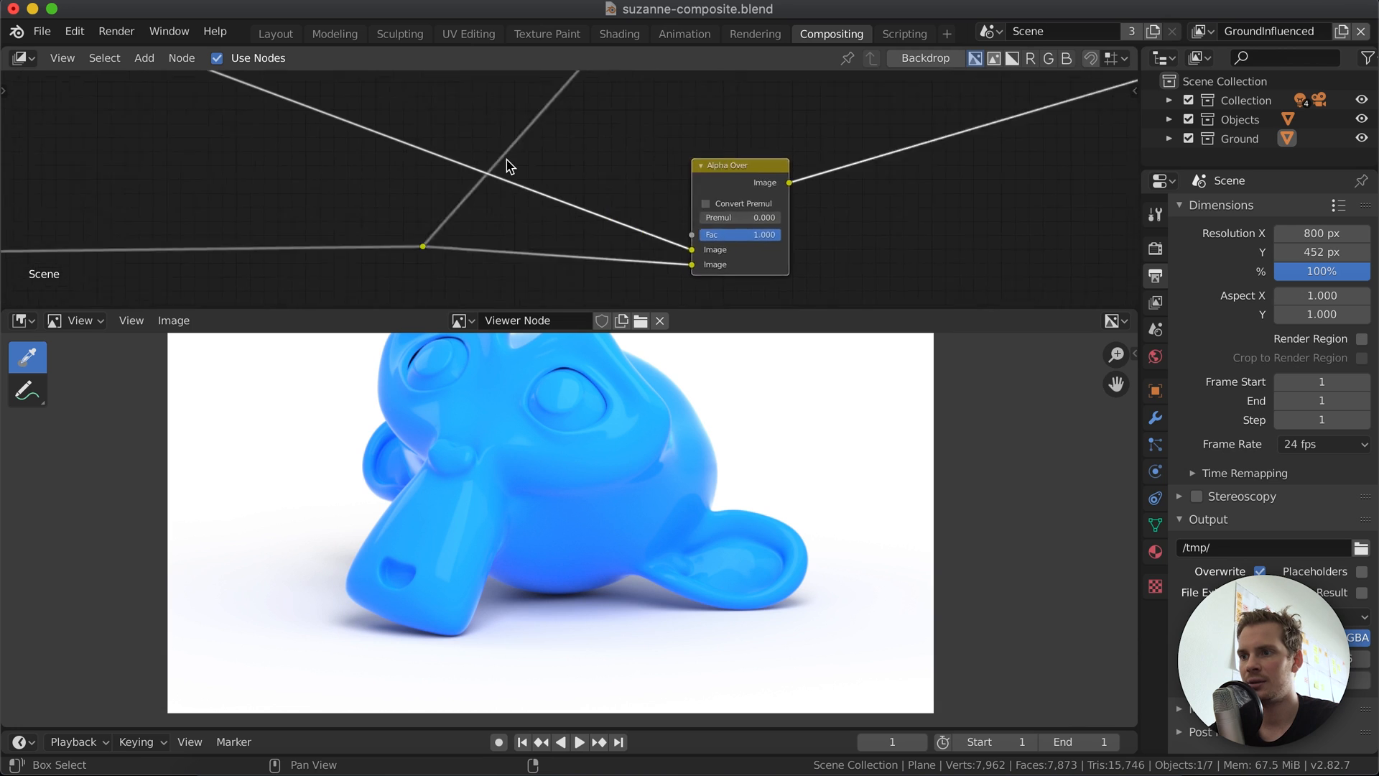
pyautogui.hscroll(5, 508, 163)
pyautogui.scroll(-2, 508, 164)
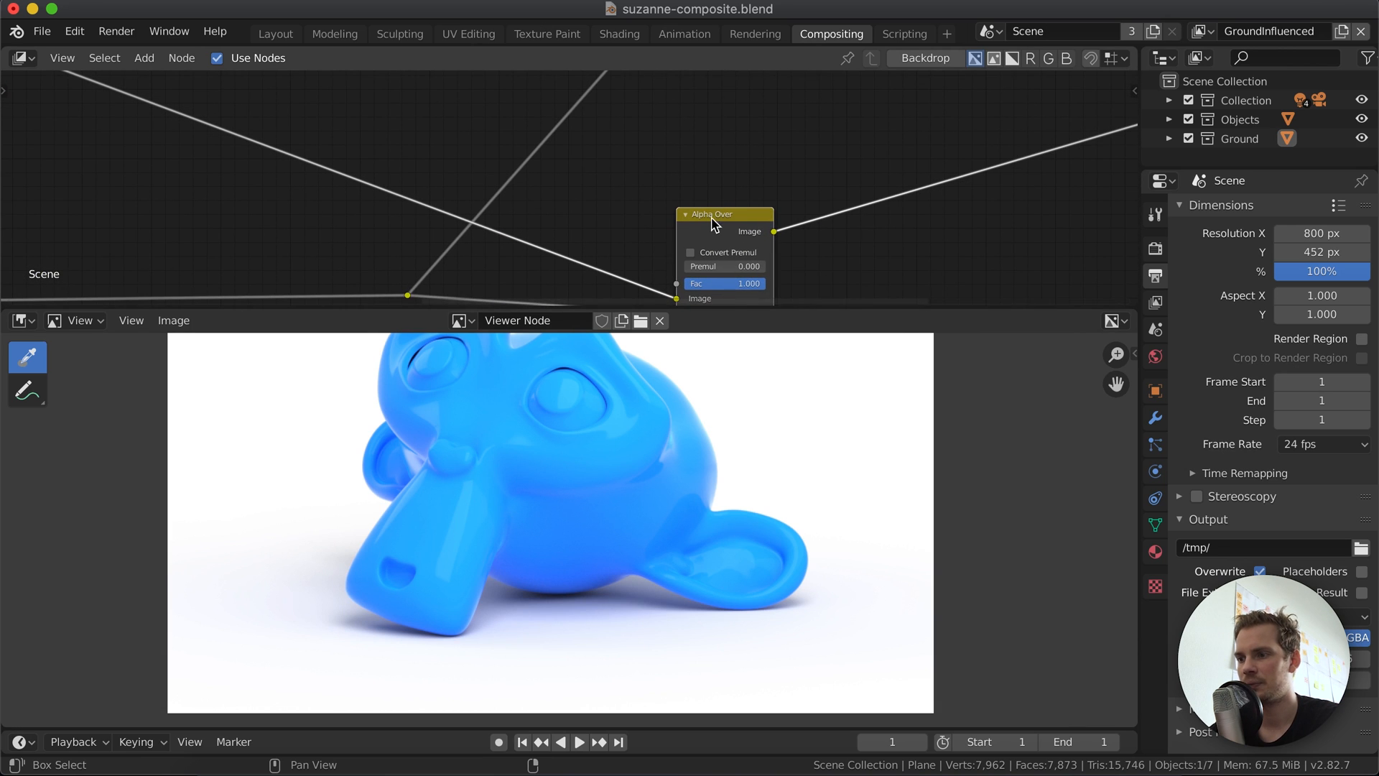
pyautogui.hscroll(5, 679, 279)
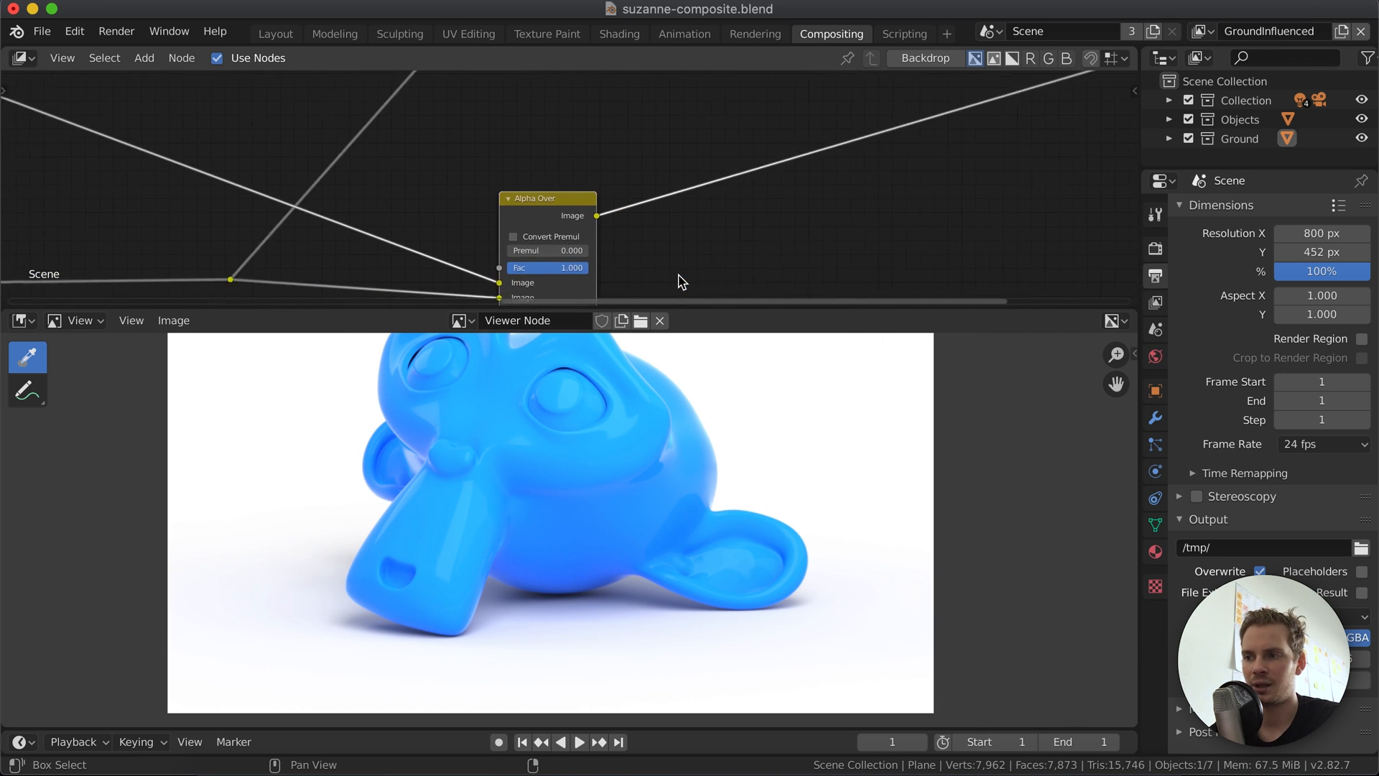
# Move the Viewer node down, clear of the muted Gamma node beside it.
pyautogui.keyDown('ctrl'); pyautogui.scroll(-5, 681, 280); pyautogui.keyUp('ctrl')
pyautogui.keyDown('ctrl'); pyautogui.scroll(-4, 681, 281); pyautogui.keyUp('ctrl')
pyautogui.hscroll(5, 681, 281)
pyautogui.scroll(2, 681, 280)
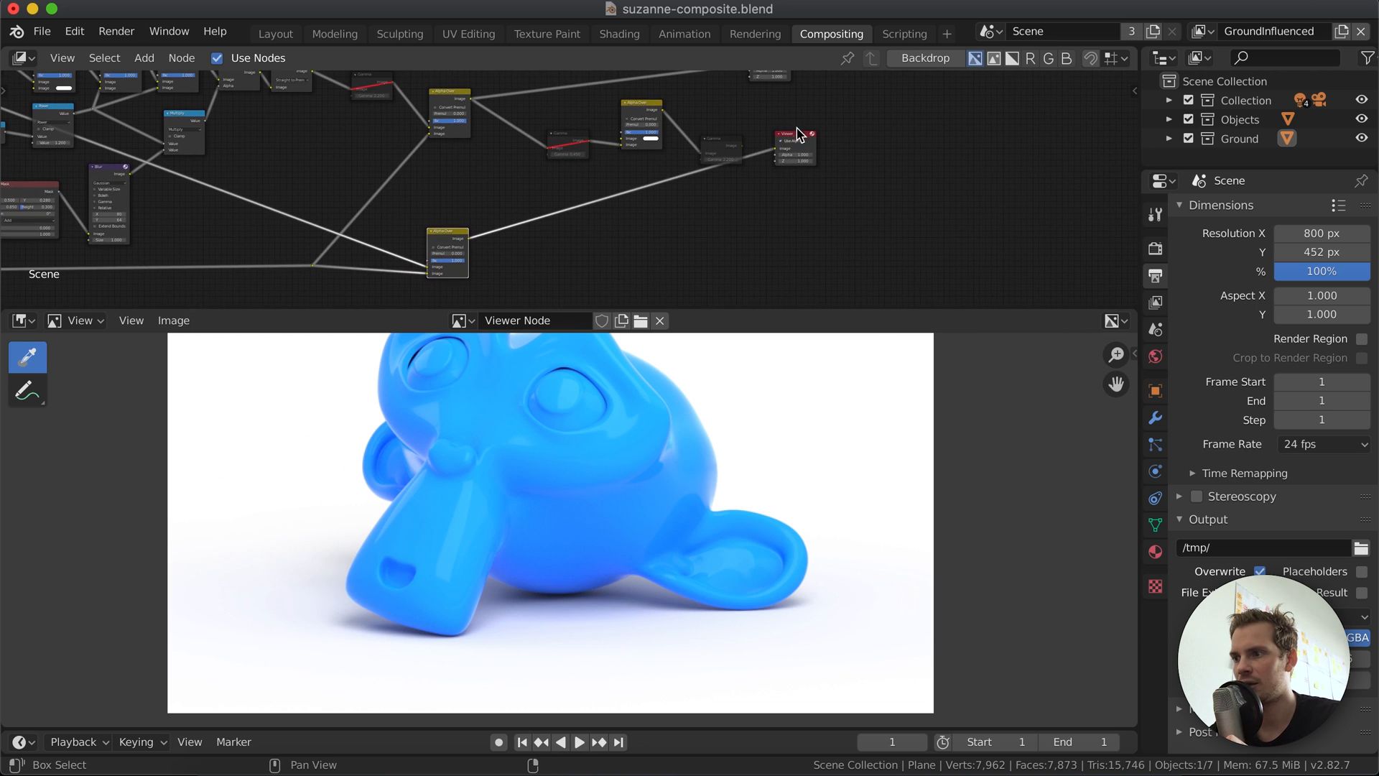
pyautogui.moveTo(799, 136); pyautogui.dragTo(825, 172)
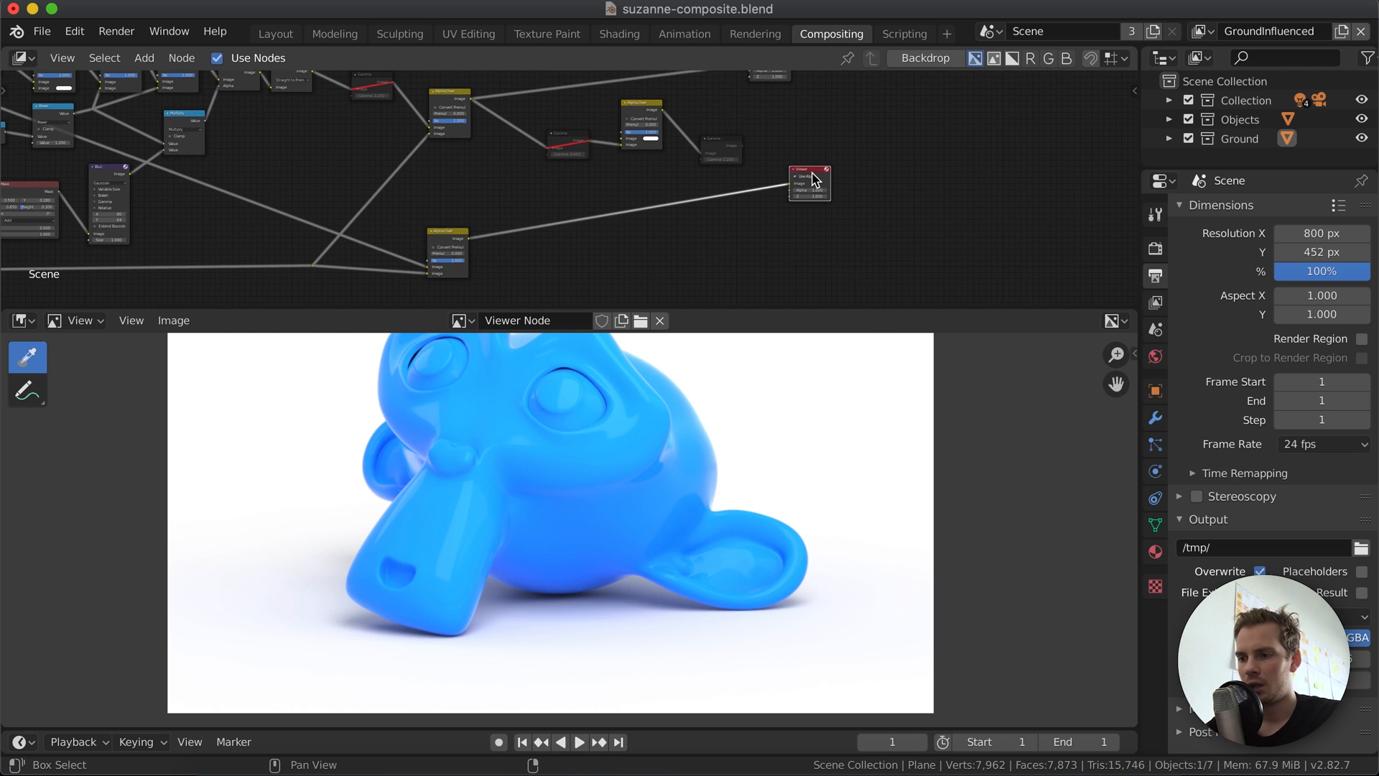
# Compare the white-background Alpha Over with the direct shadow-and-monkey Alpha Over by alternating their previews, finishing on the white-background one.
pyautogui.keyDown('ctrl'); pyautogui.keyDown('shift'); pyautogui.click(642, 108); pyautogui.keyUp('shift'); pyautogui.keyUp('ctrl')
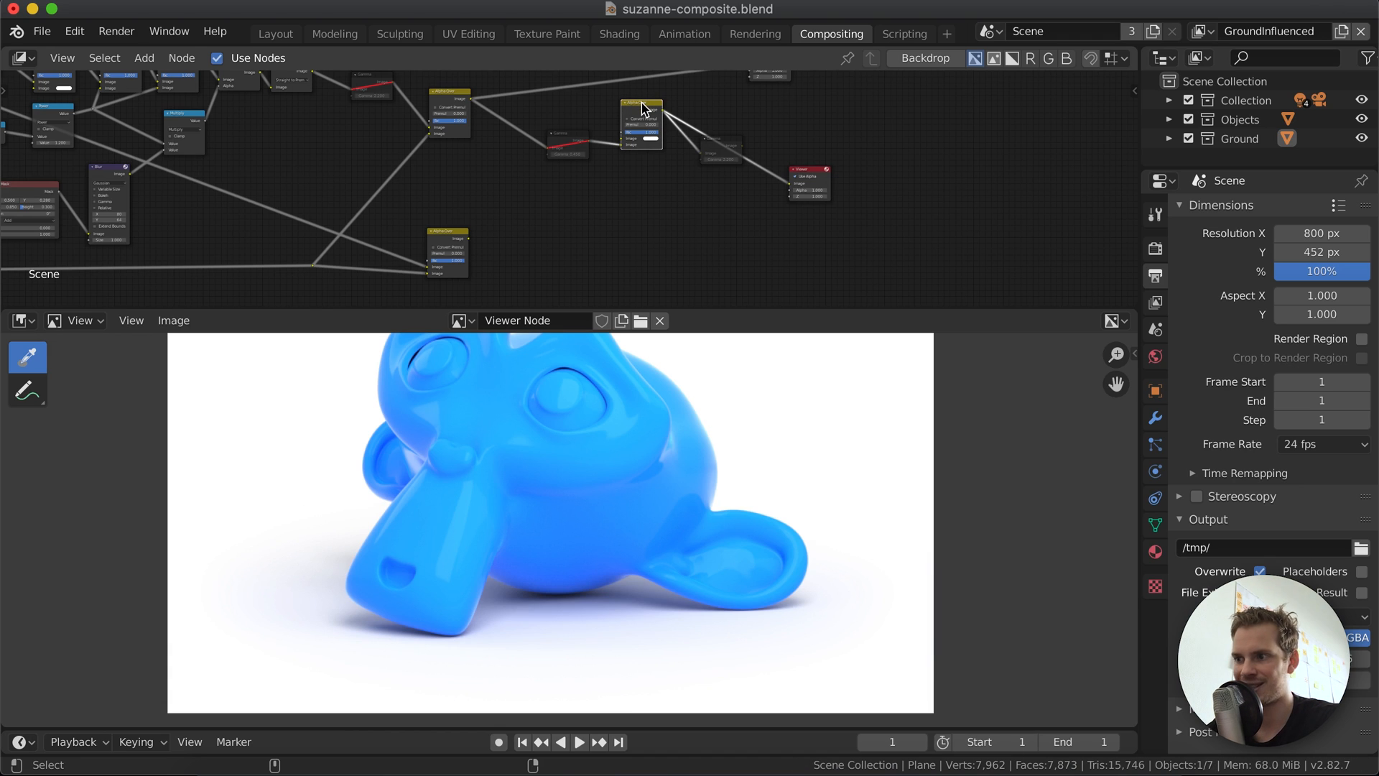
pyautogui.keyDown('ctrl'); pyautogui.keyDown('shift'); pyautogui.click(450, 243); pyautogui.keyUp('shift'); pyautogui.keyUp('ctrl')
pyautogui.keyDown('ctrl'); pyautogui.keyDown('shift'); pyautogui.click(637, 115); pyautogui.keyUp('shift'); pyautogui.keyUp('ctrl')
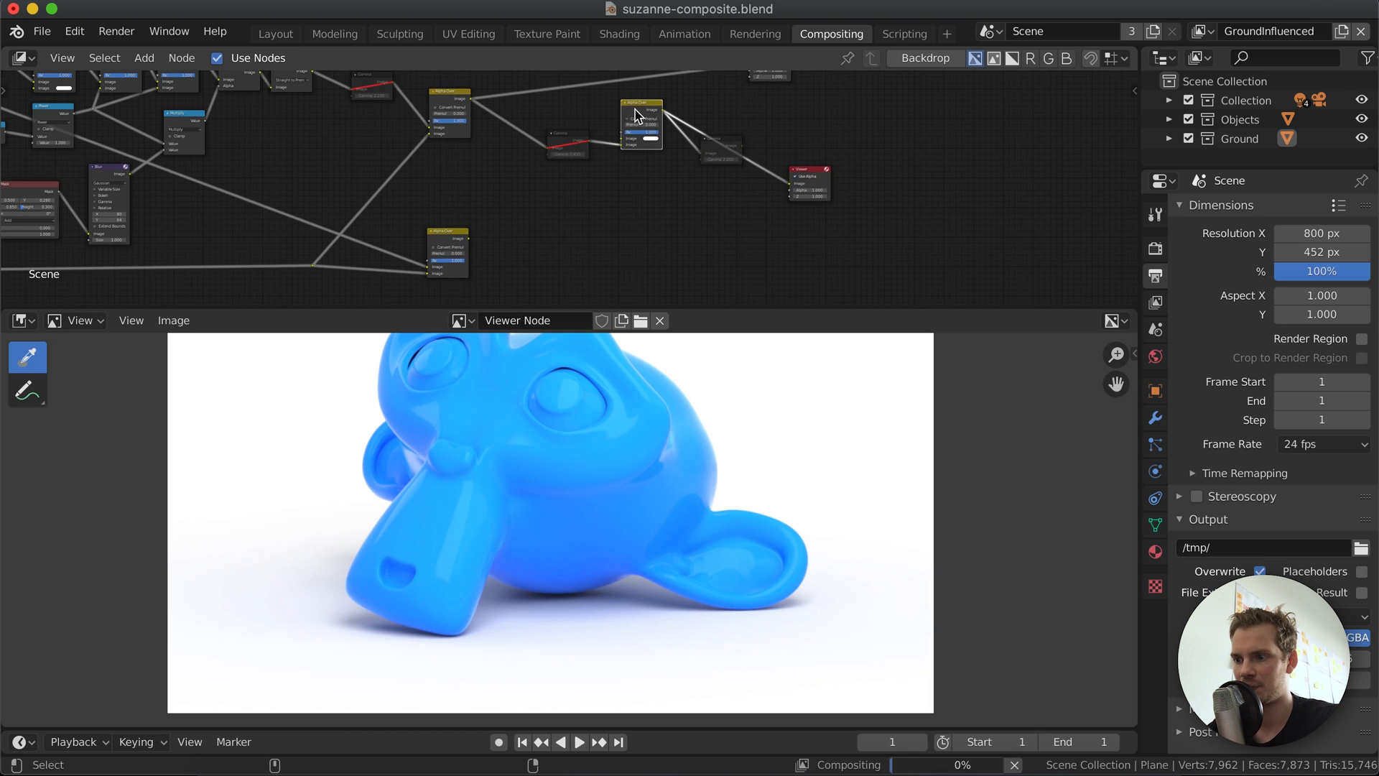
pyautogui.keyDown('ctrl'); pyautogui.keyDown('shift'); pyautogui.click(440, 234); pyautogui.keyUp('shift'); pyautogui.keyUp('ctrl')
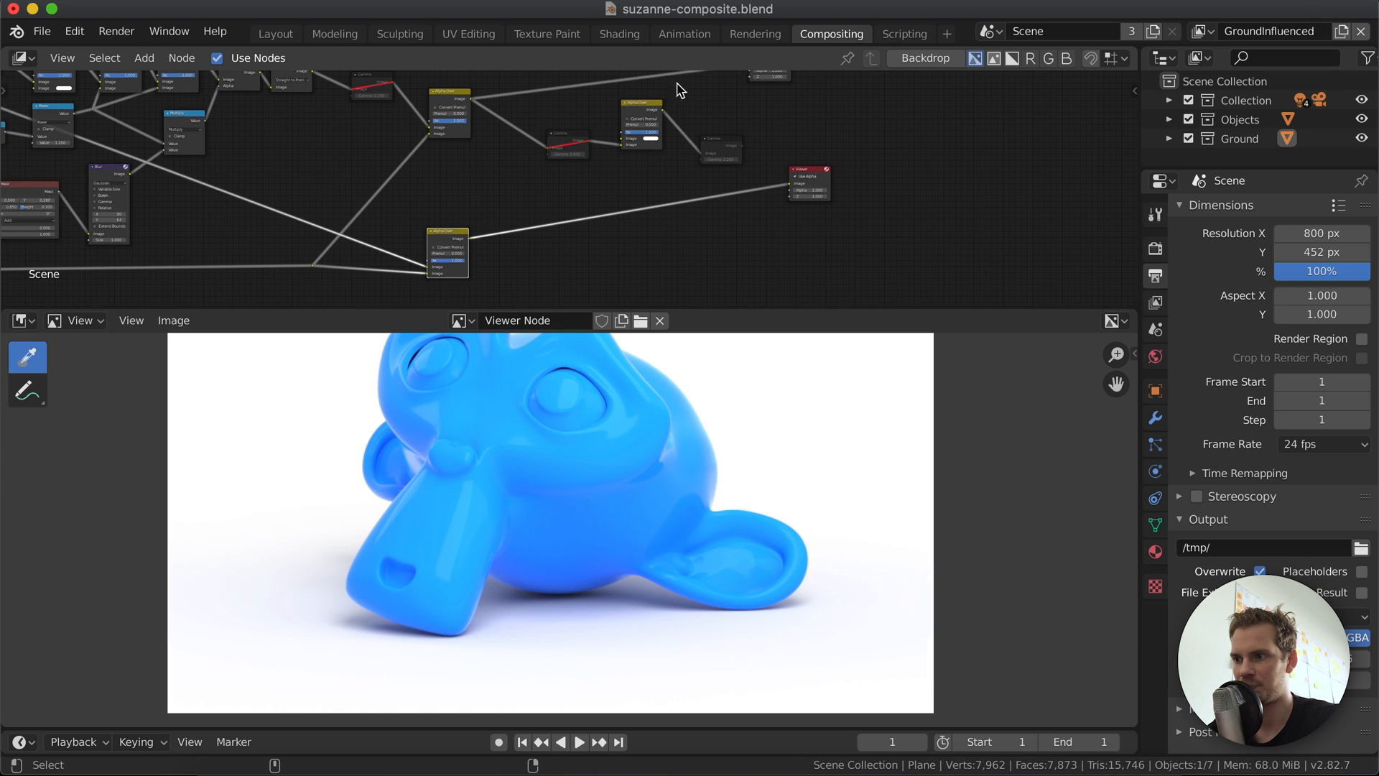
pyautogui.keyDown('ctrl'); pyautogui.keyDown('shift'); pyautogui.click(641, 104); pyautogui.keyUp('shift'); pyautogui.keyUp('ctrl')
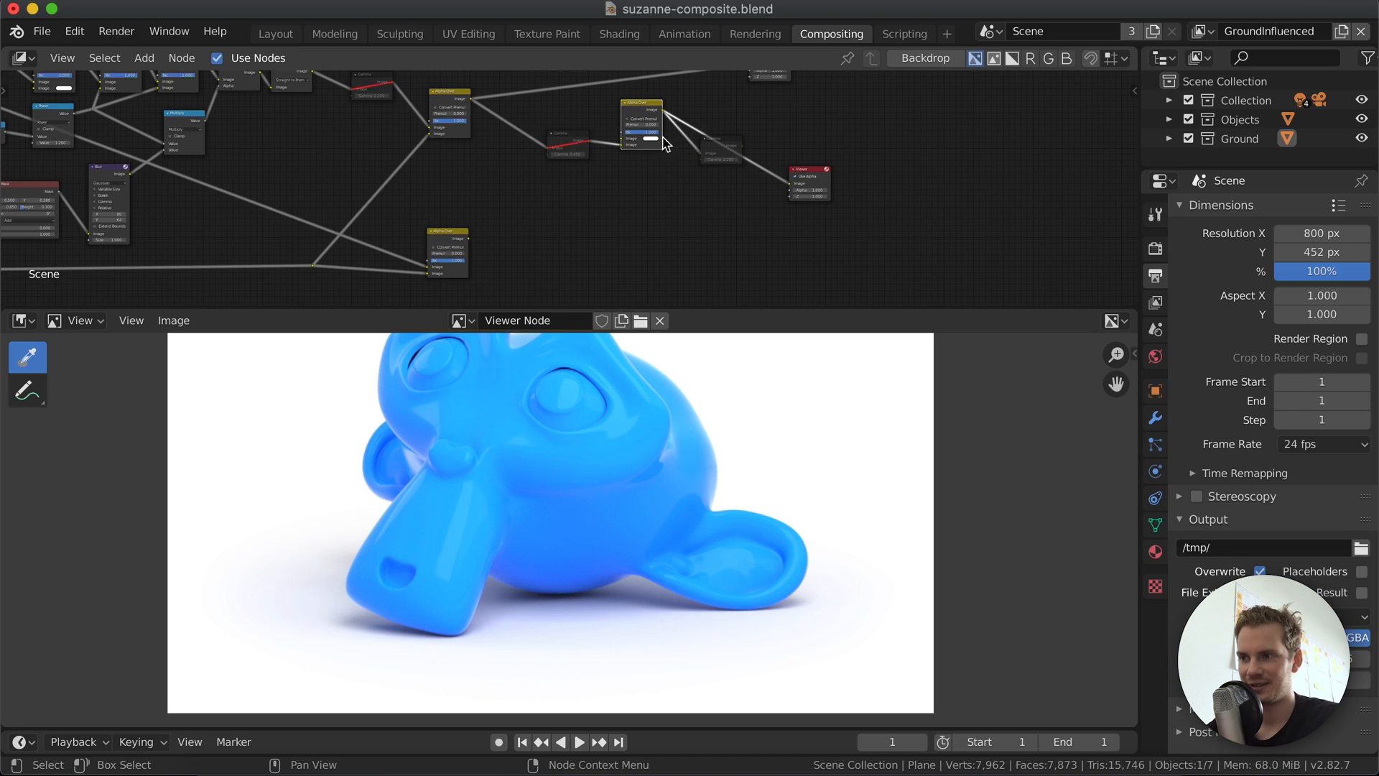
# Preview the transparent Alpha Over composite that feeds the Composite node, followed by its version over white.
pyautogui.scroll(5, 451, 106)
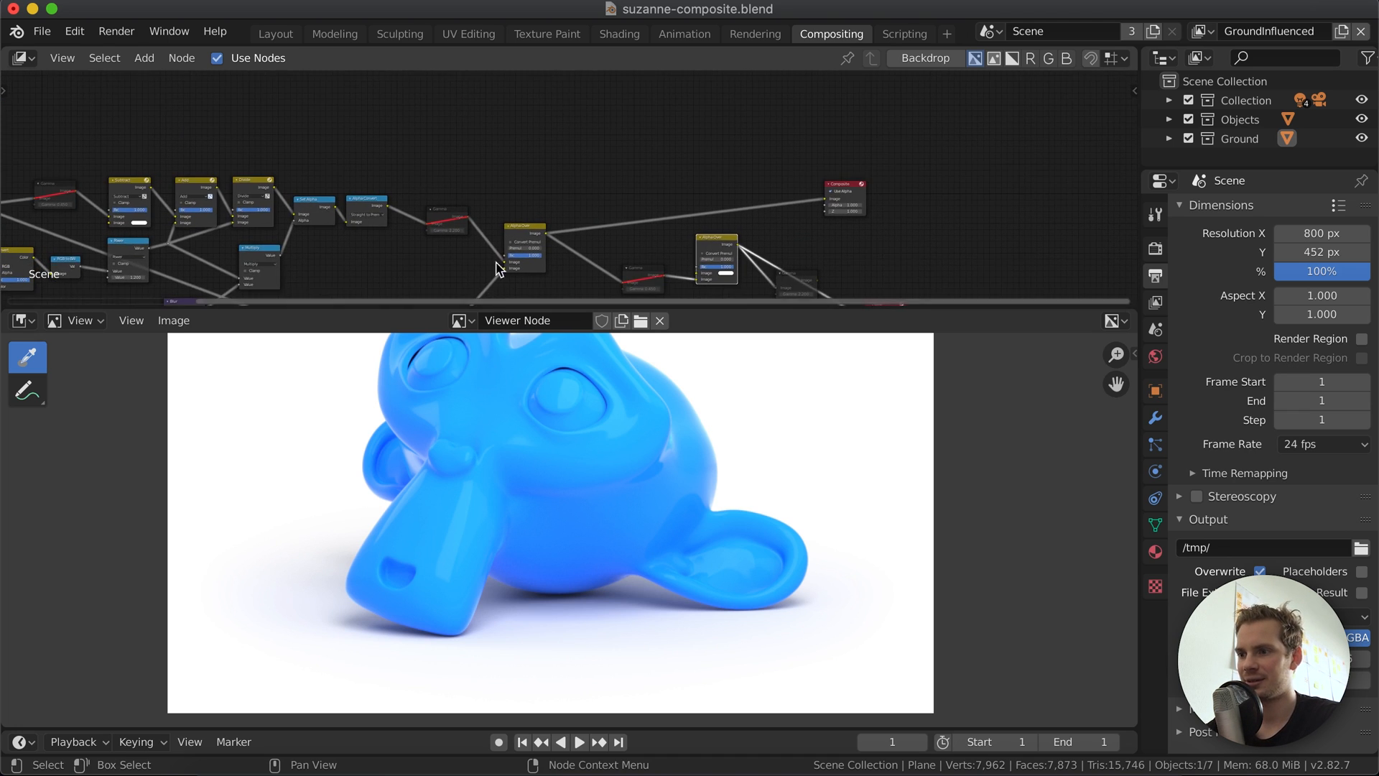
pyautogui.keyDown('ctrl'); pyautogui.keyDown('shift'); pyautogui.click(532, 238); pyautogui.keyUp('shift'); pyautogui.keyUp('ctrl')
pyautogui.scroll(-3, 613, 305)
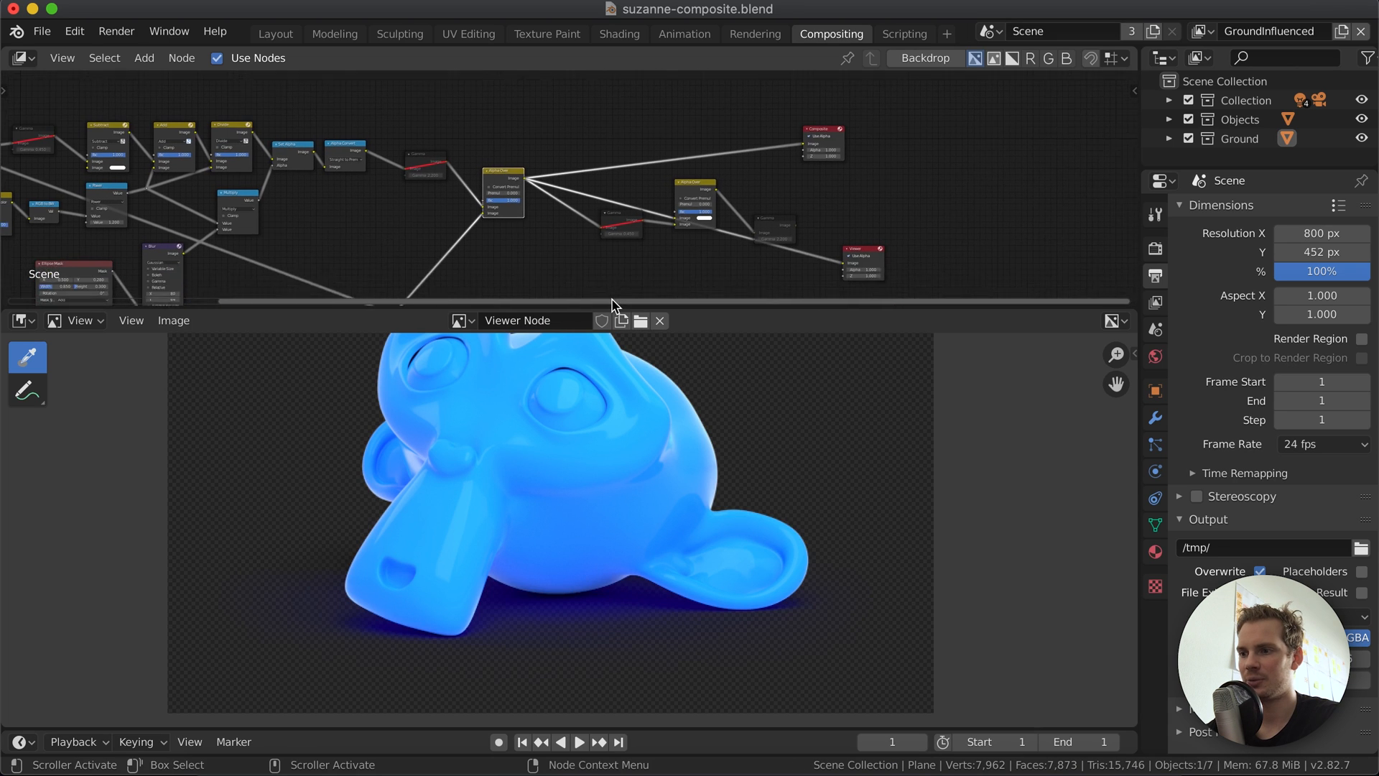
pyautogui.keyDown('ctrl'); pyautogui.keyDown('shift'); pyautogui.click(696, 188); pyautogui.keyUp('shift'); pyautogui.keyUp('ctrl')
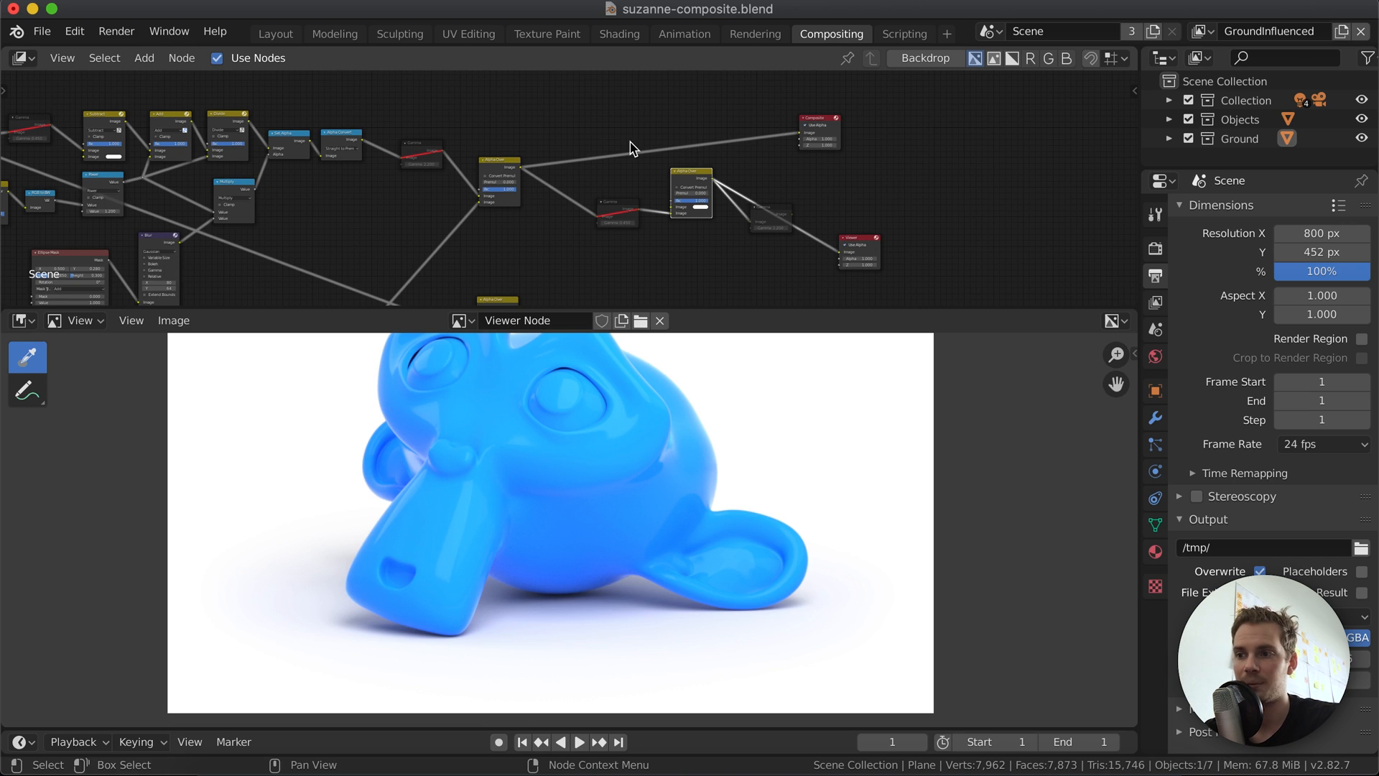
# Maximize the node editor and look over the whole node chain from the render layers to the two shadow-and-monkey Alpha Over nodes.
pyautogui.hscroll(-10, 566, 199)
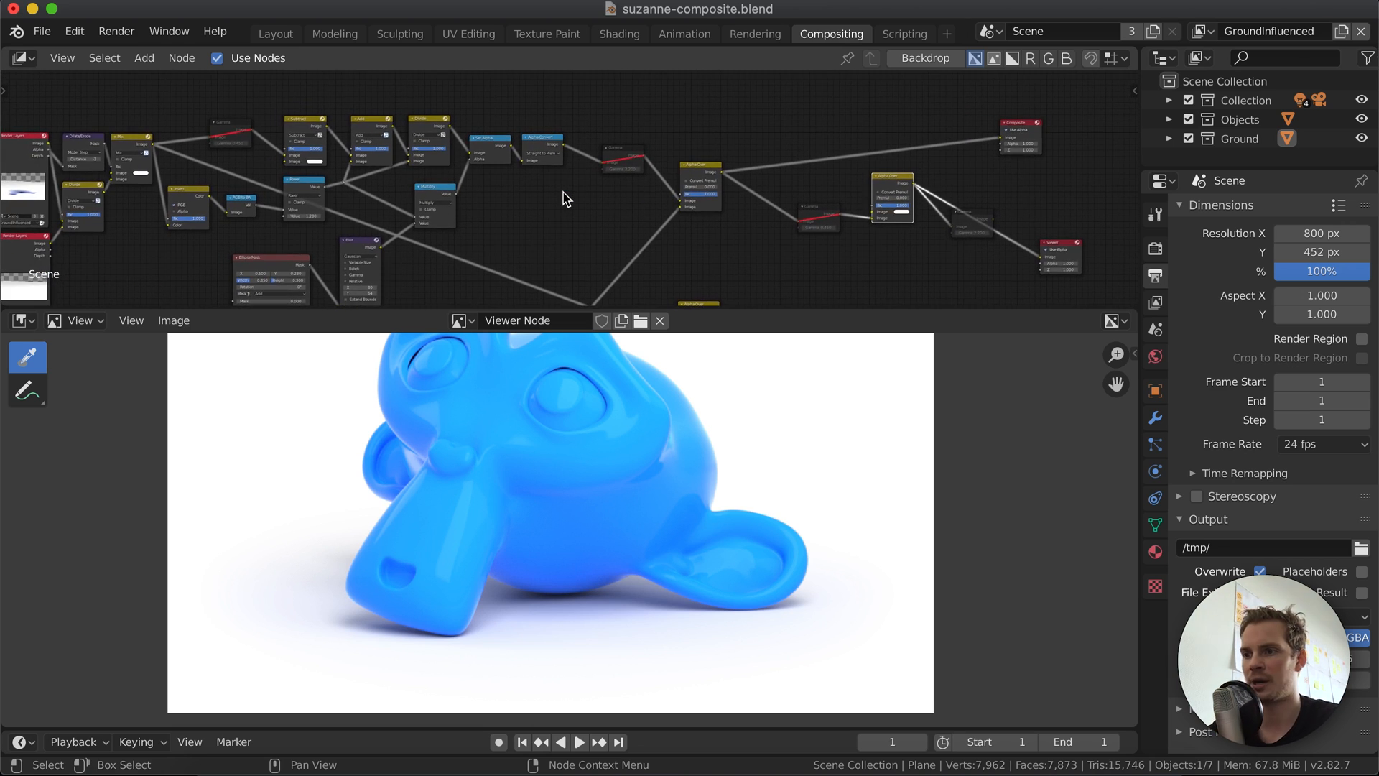
pyautogui.hscroll(-2, 566, 198)
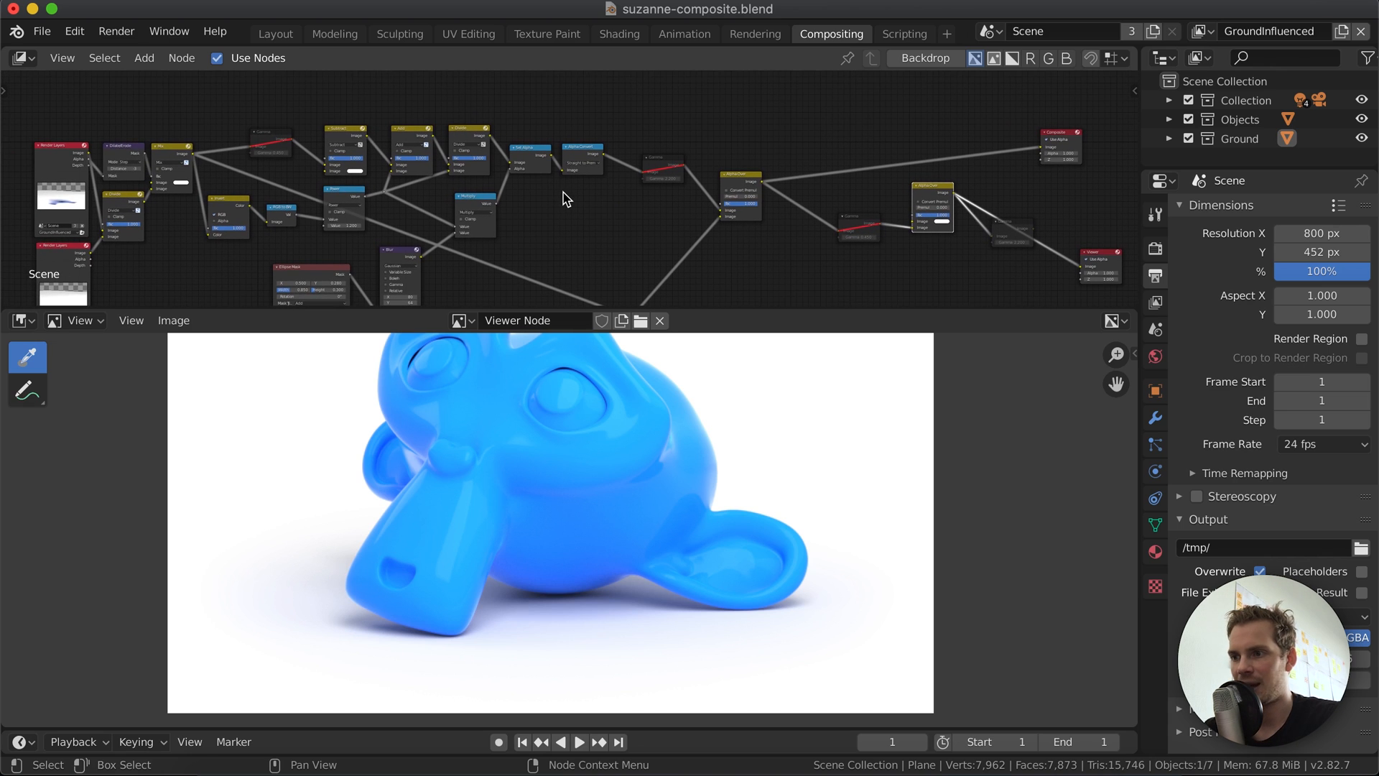
pyautogui.hscroll(-5, 566, 199)
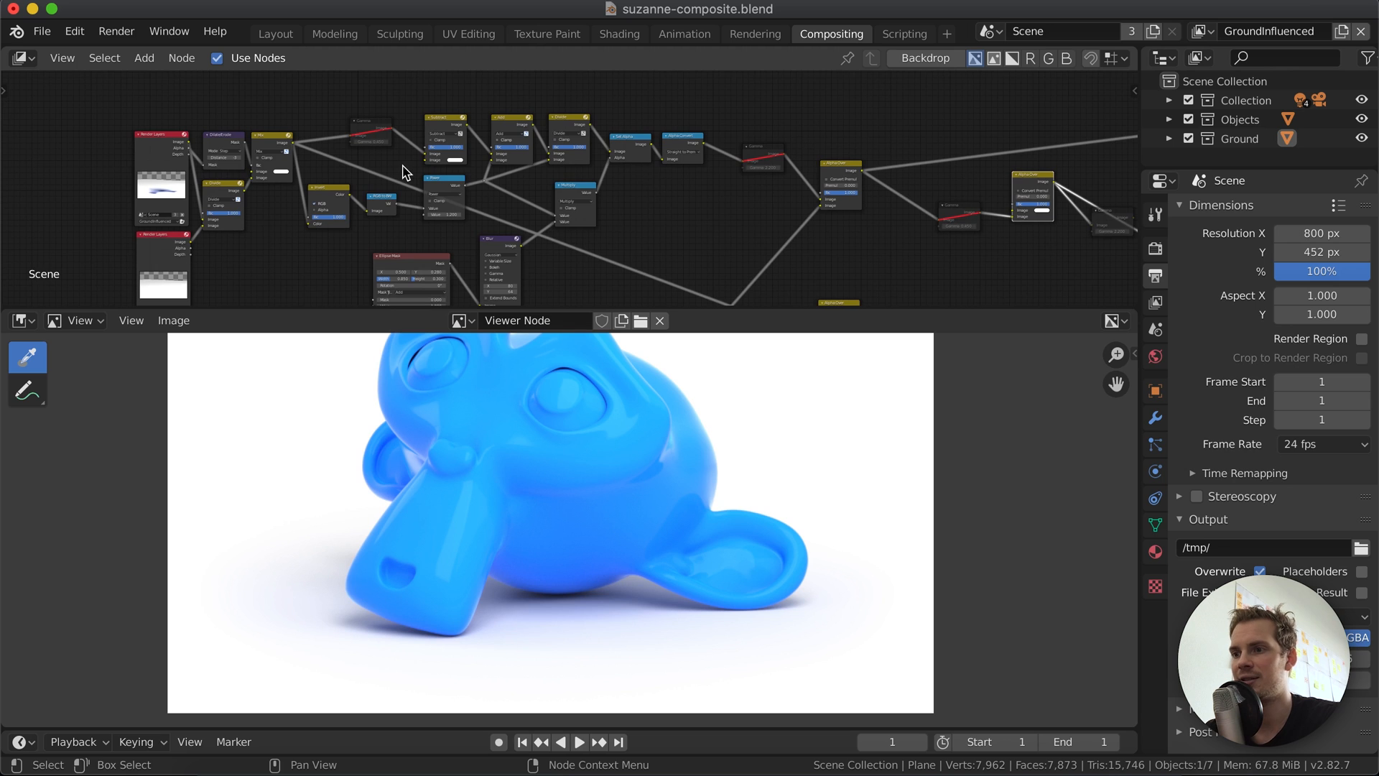
pyautogui.scroll(2, 407, 173)
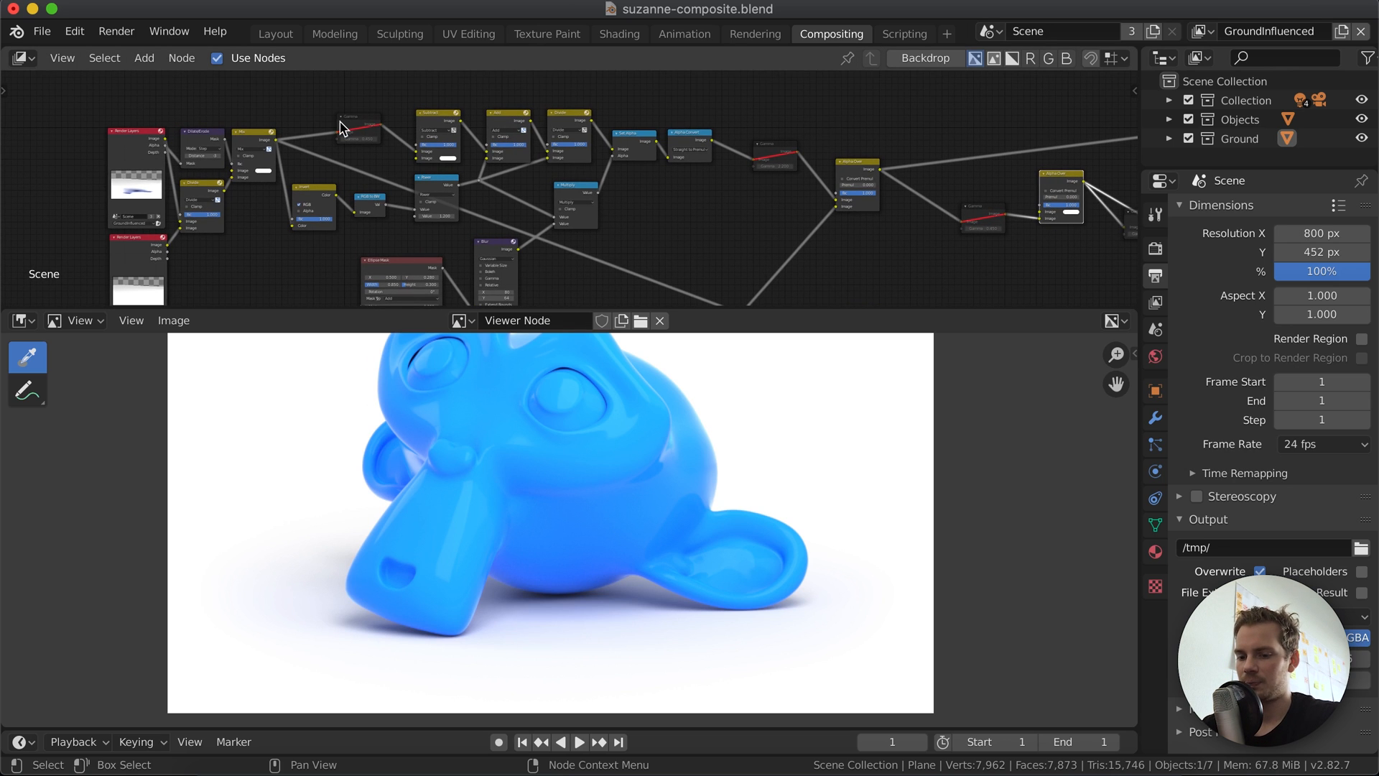
pyautogui.hotkey('ctrl', 'space')
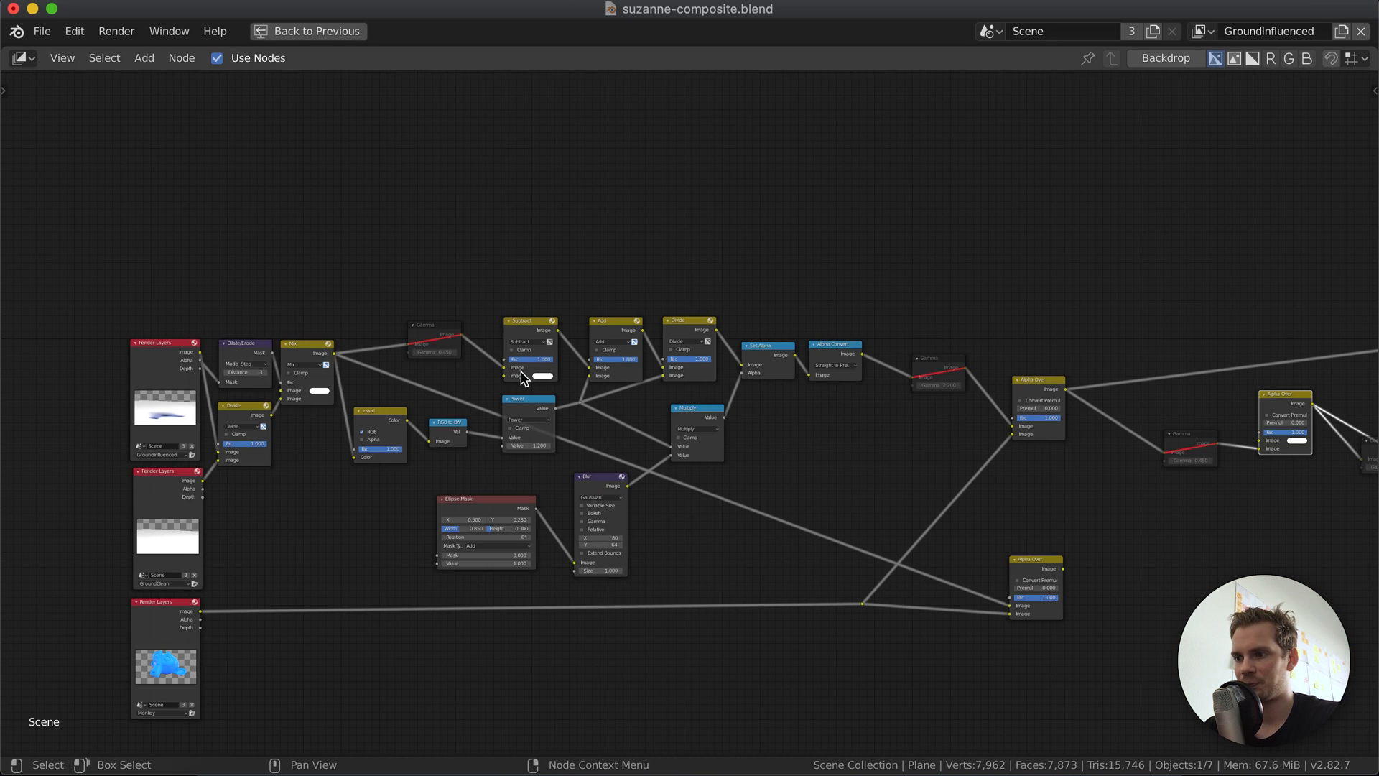
pyautogui.scroll(3, 528, 357)
pyautogui.scroll(-4, 529, 449)
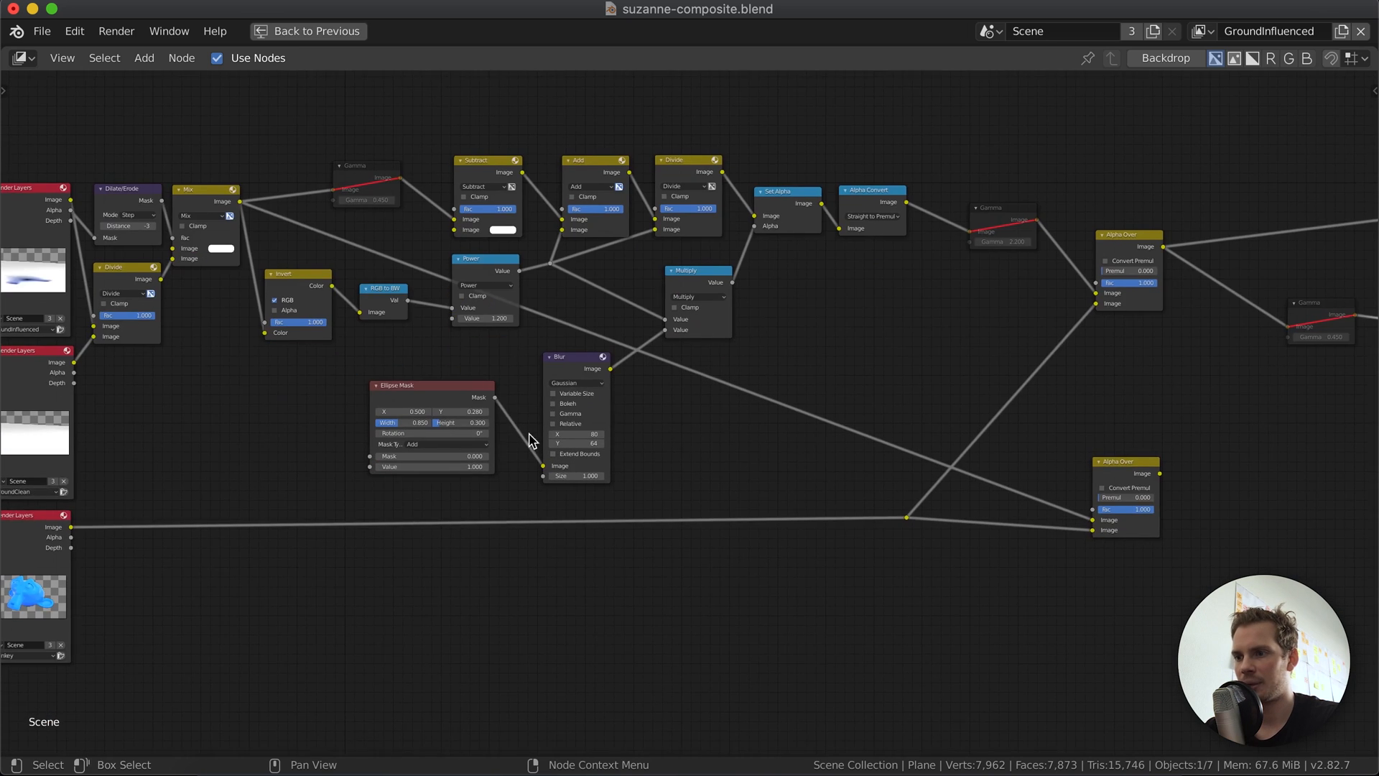
pyautogui.scroll(1, 540, 370)
pyautogui.press('Home')
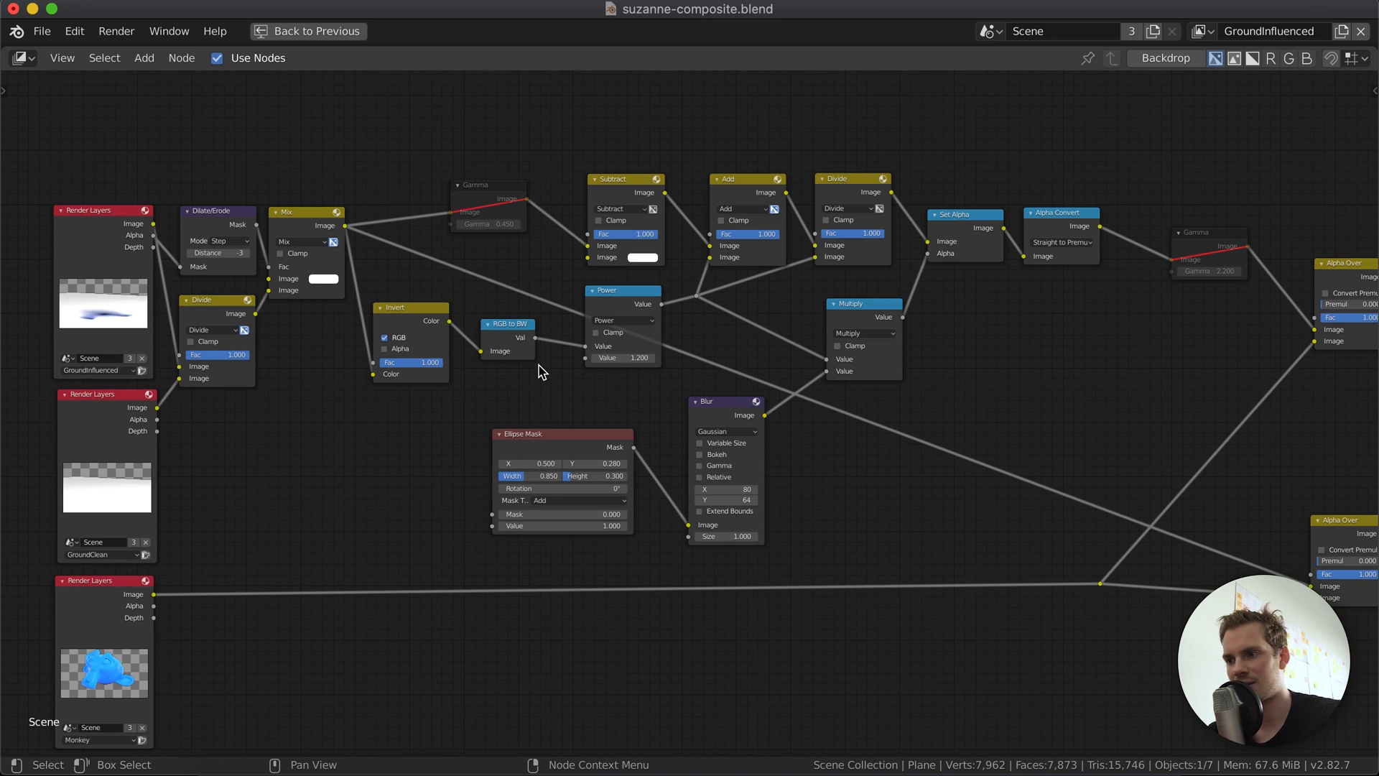
pyautogui.hscroll(3, 973, 422)
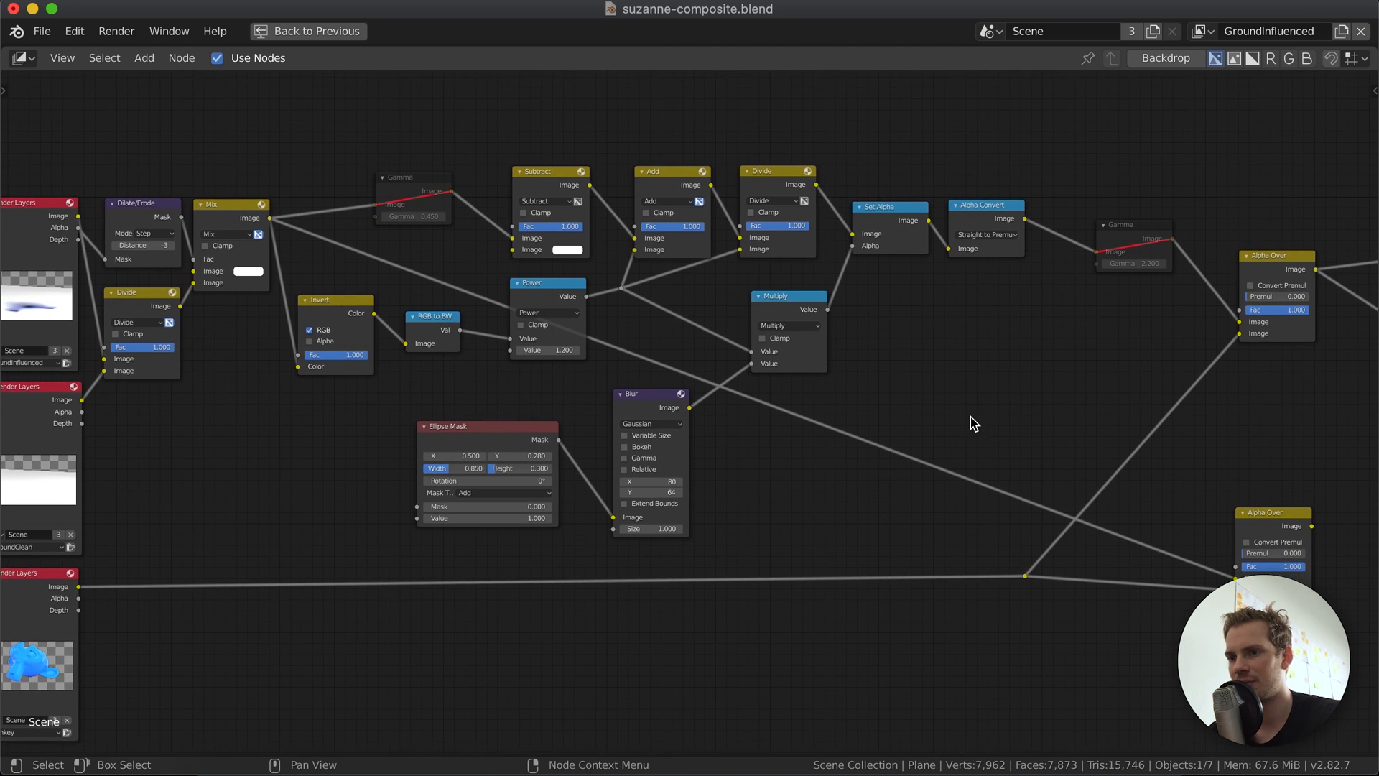
pyautogui.scroll(2, 974, 424)
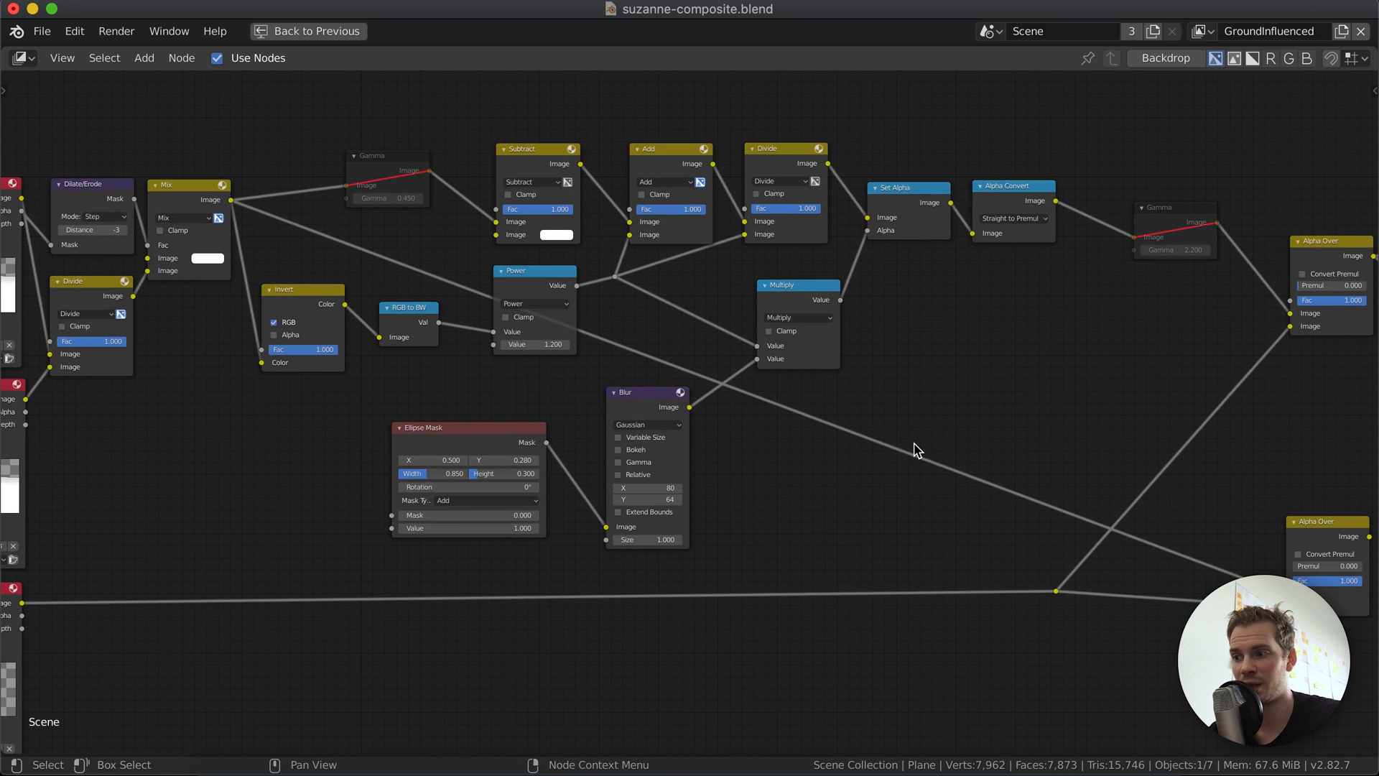
# Unmute the 0.450 Gamma node between the Mix and Subtract nodes.
pyautogui.click(399, 156)
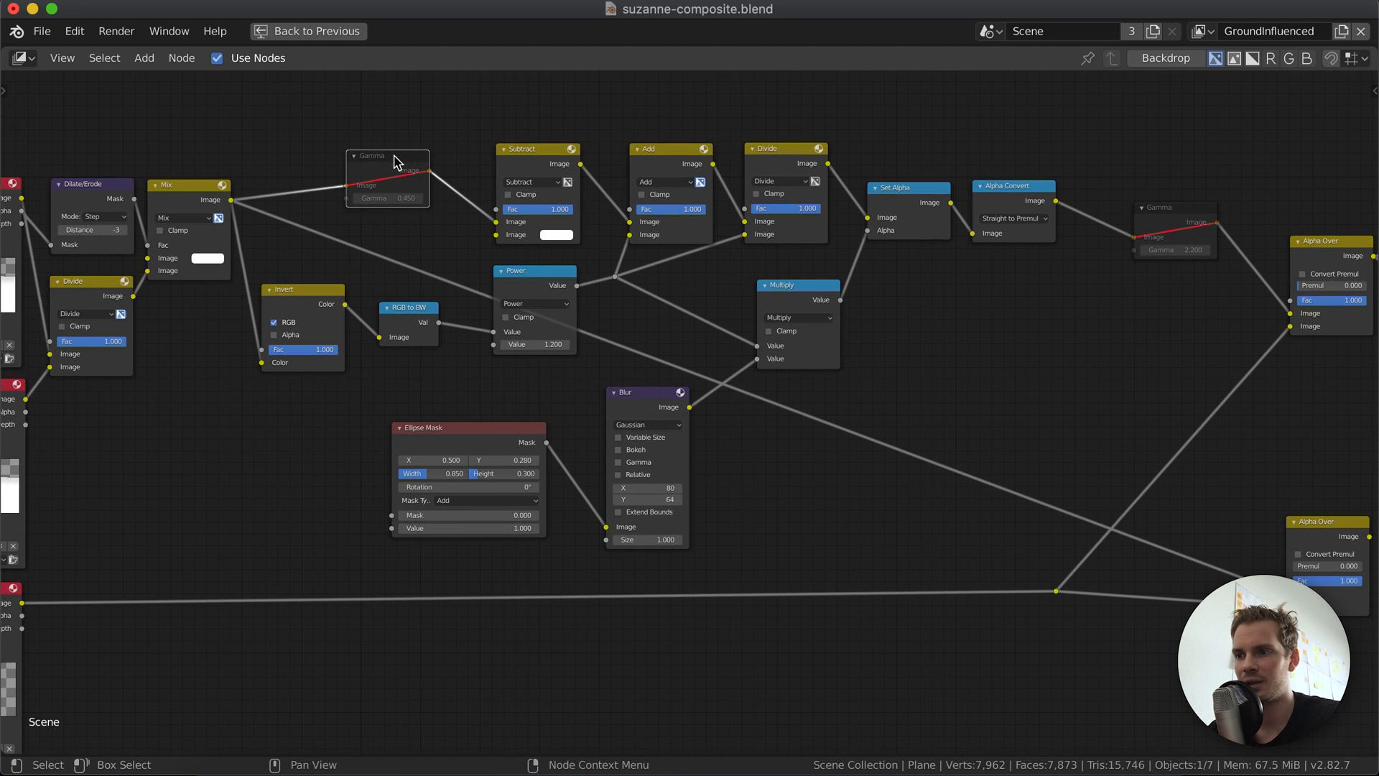
pyautogui.click(379, 163)
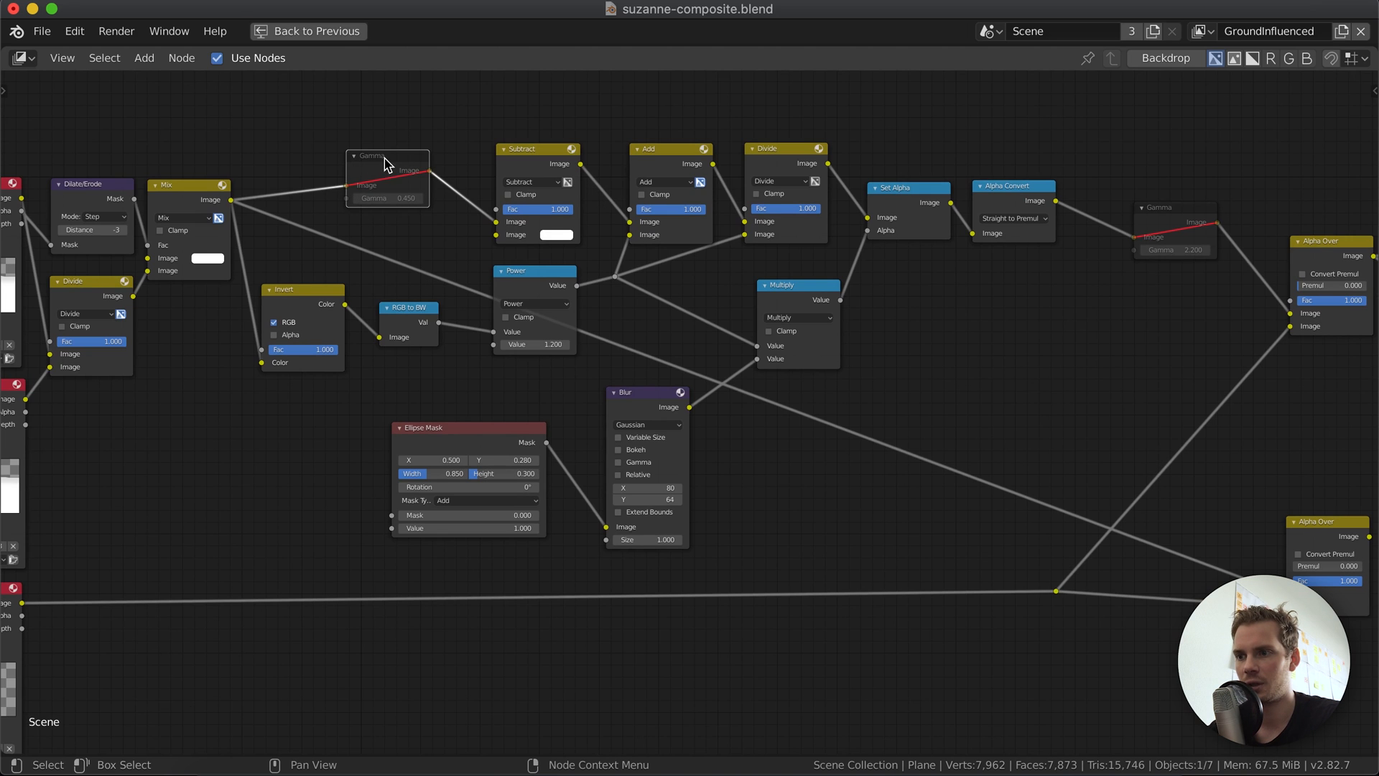
pyautogui.click(378, 156)
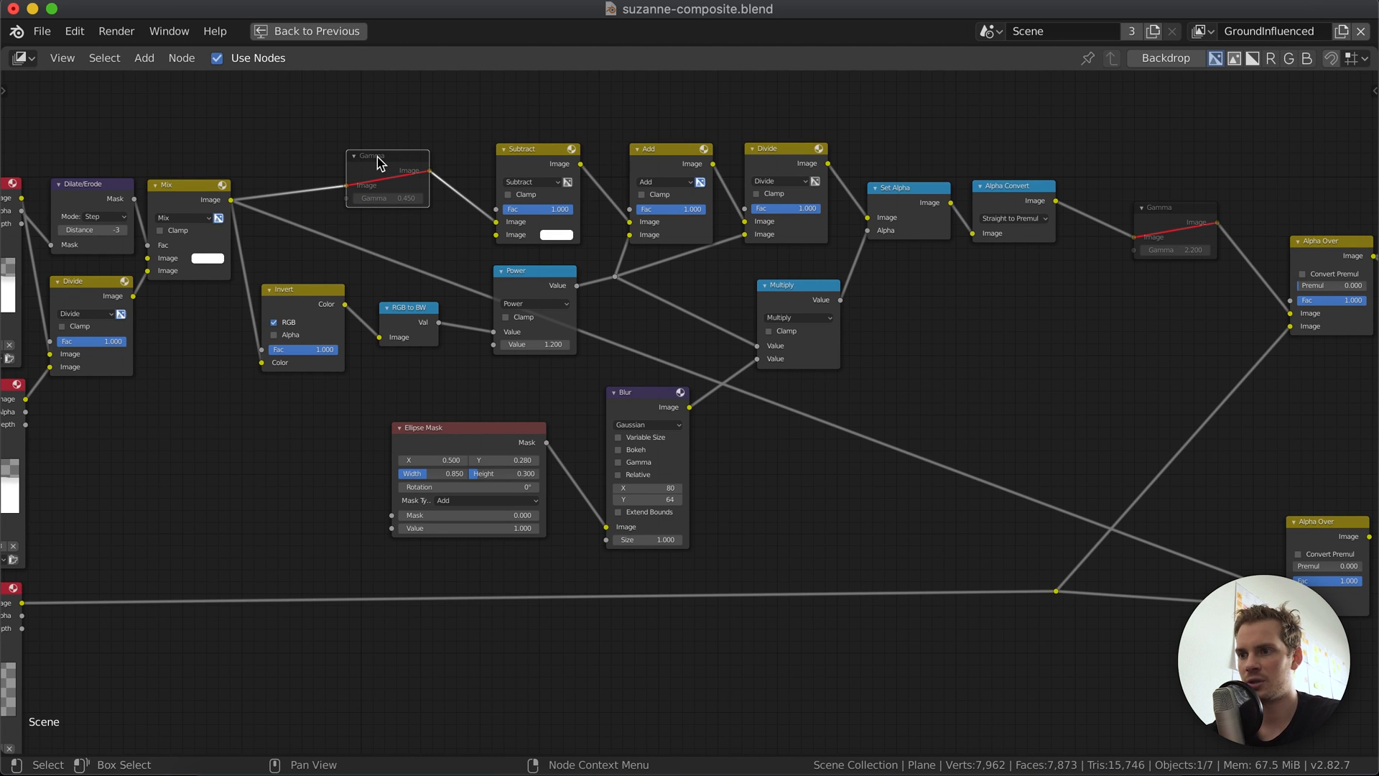
pyautogui.press('m')
pyautogui.scroll(3, 402, 162)
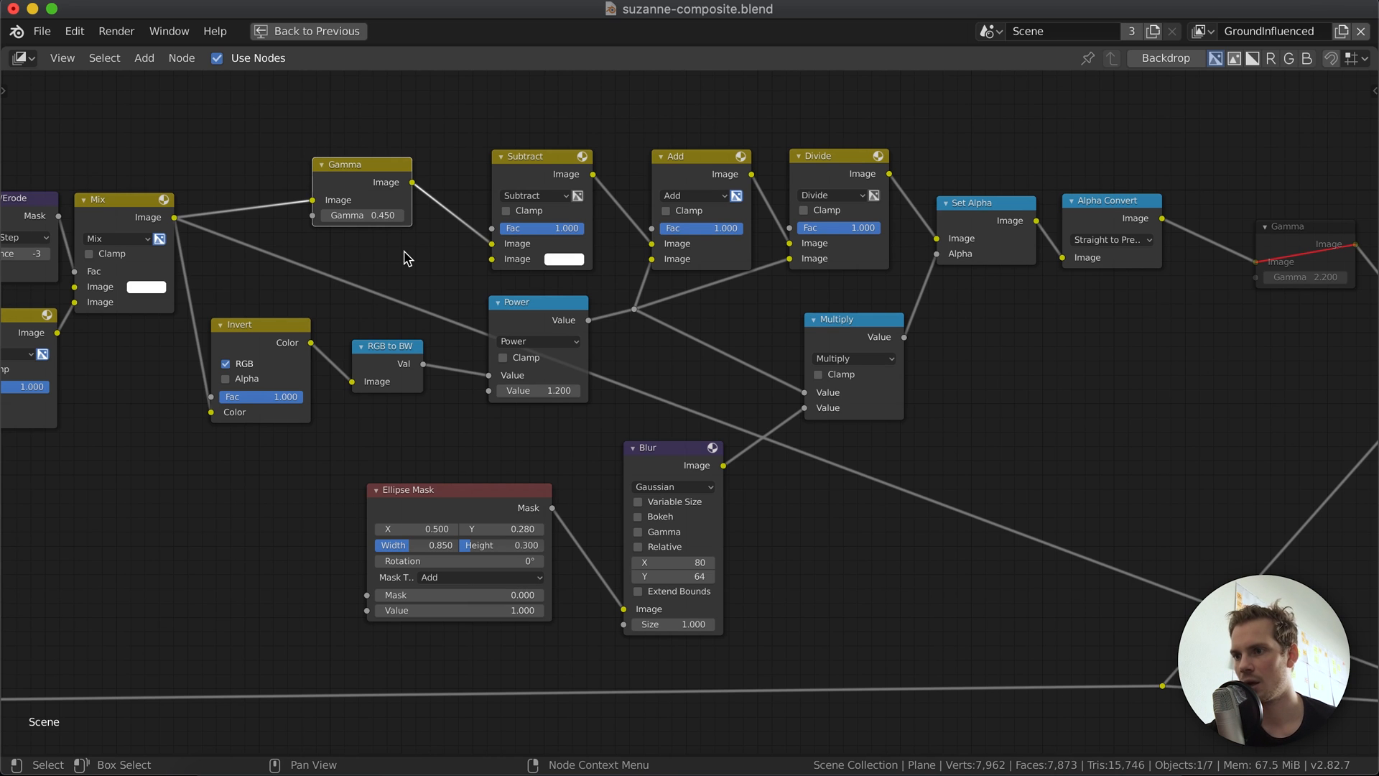
# Unmute the 2.200 Gamma node between Alpha Convert and the shadow-and-monkey Alpha Over.
pyautogui.hscroll(10, 397, 245)
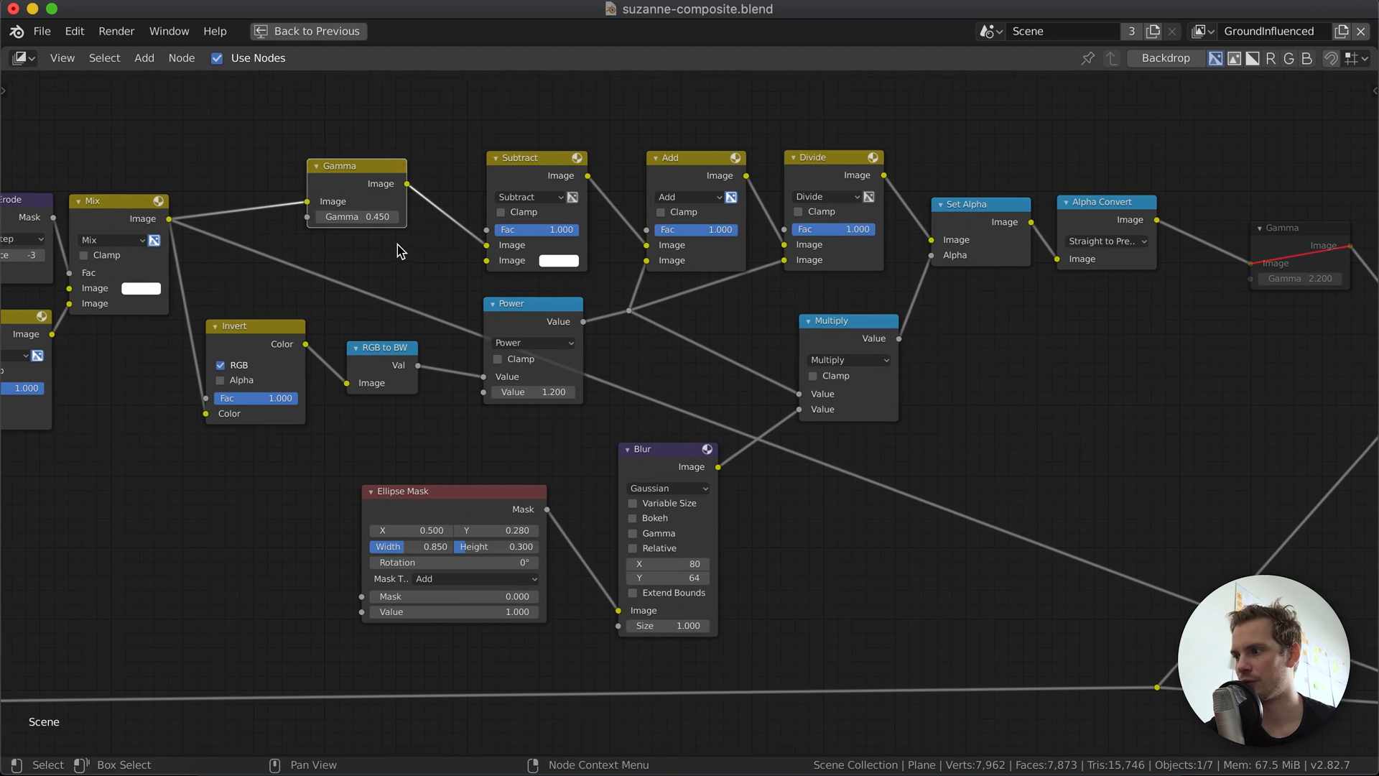
pyautogui.moveTo(825, 242); pyautogui.dragTo(776, 213)
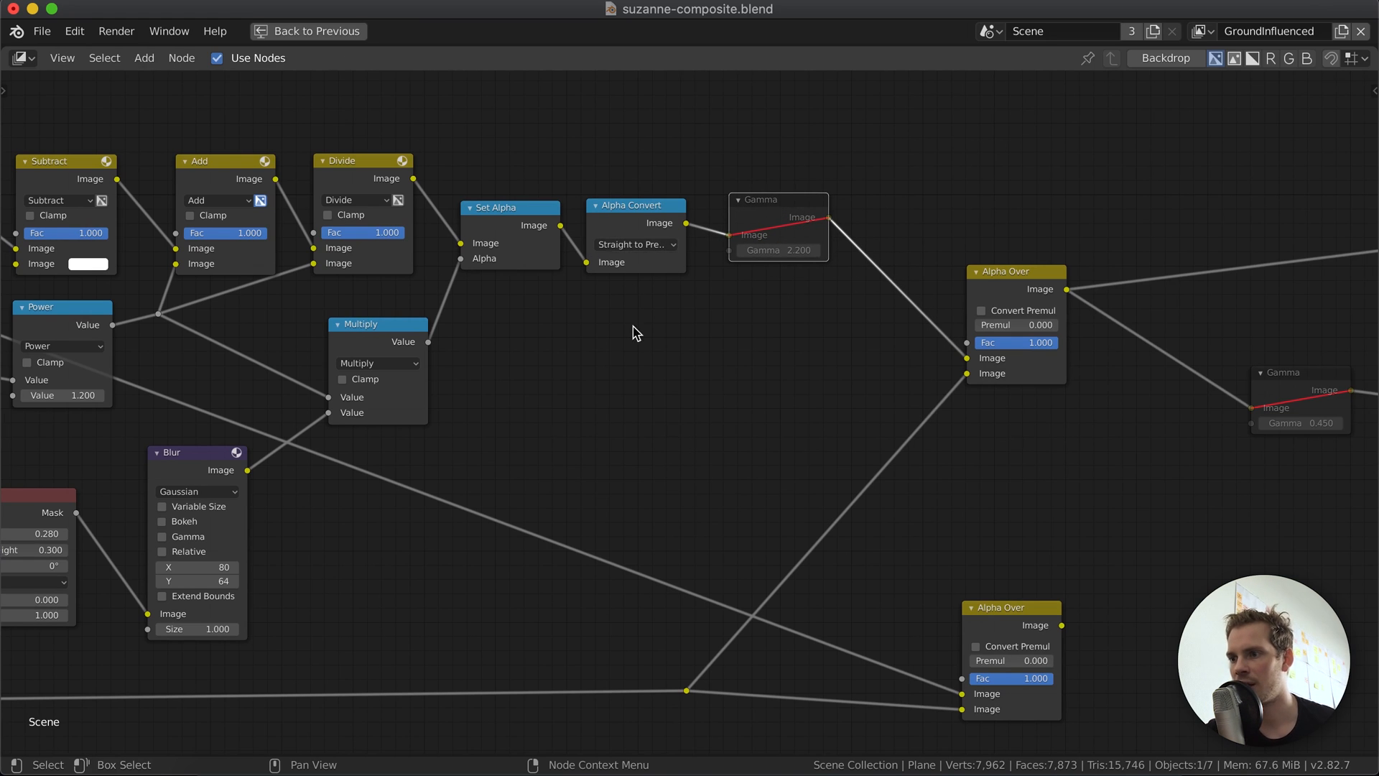
pyautogui.click(777, 208)
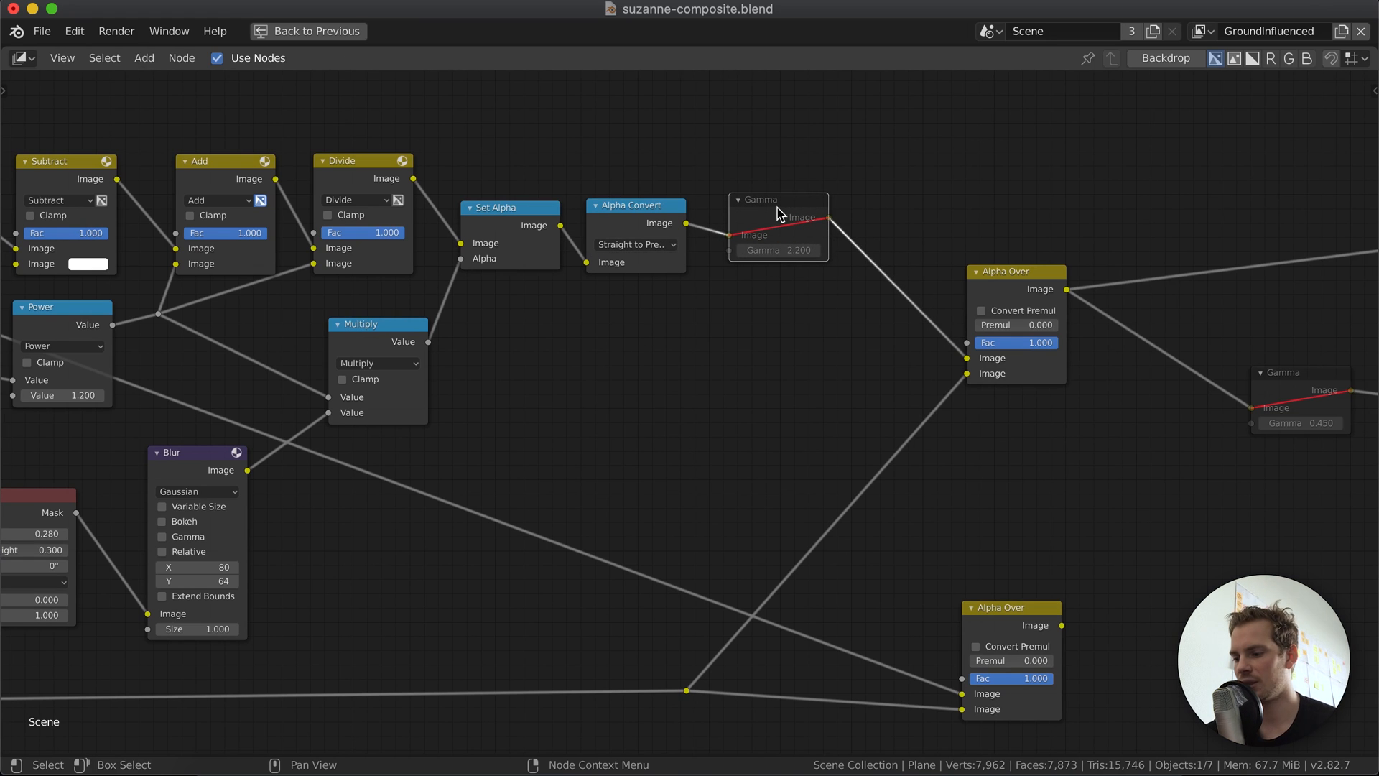
pyautogui.press('m')
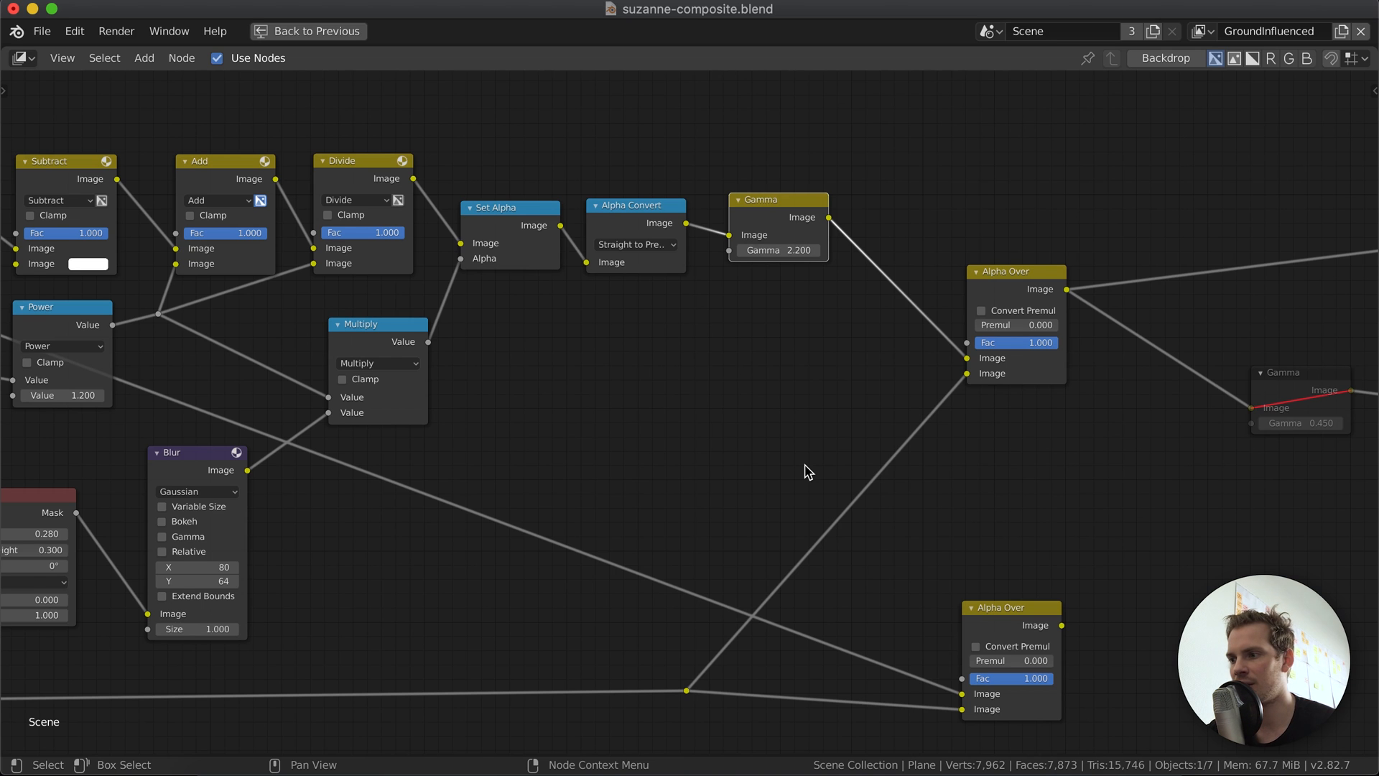
# Move the Composite node closer to the Alpha Over feeding it, and shift the active 2.200 Gamma node slightly right and down.
pyautogui.hscroll(10, 807, 471)
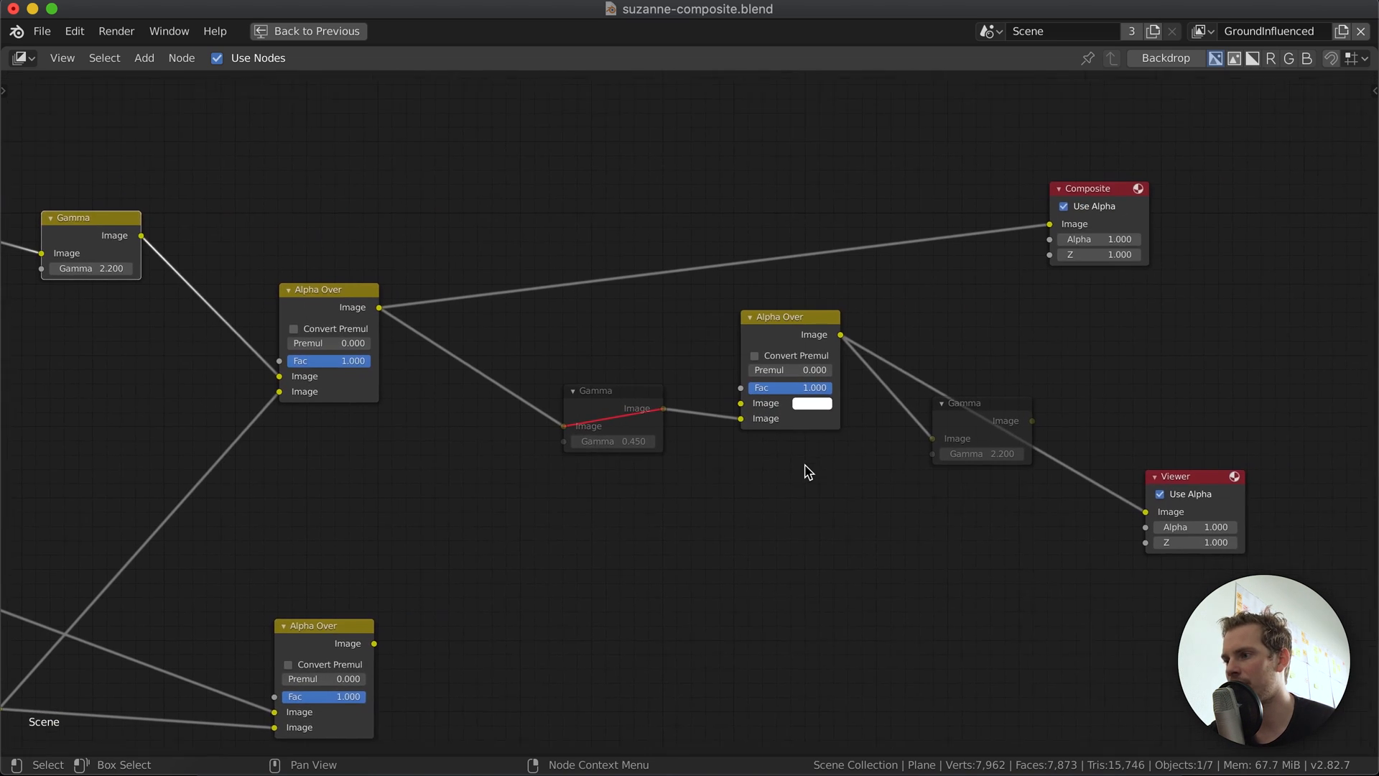
pyautogui.moveTo(1102, 180); pyautogui.dragTo(635, 169)
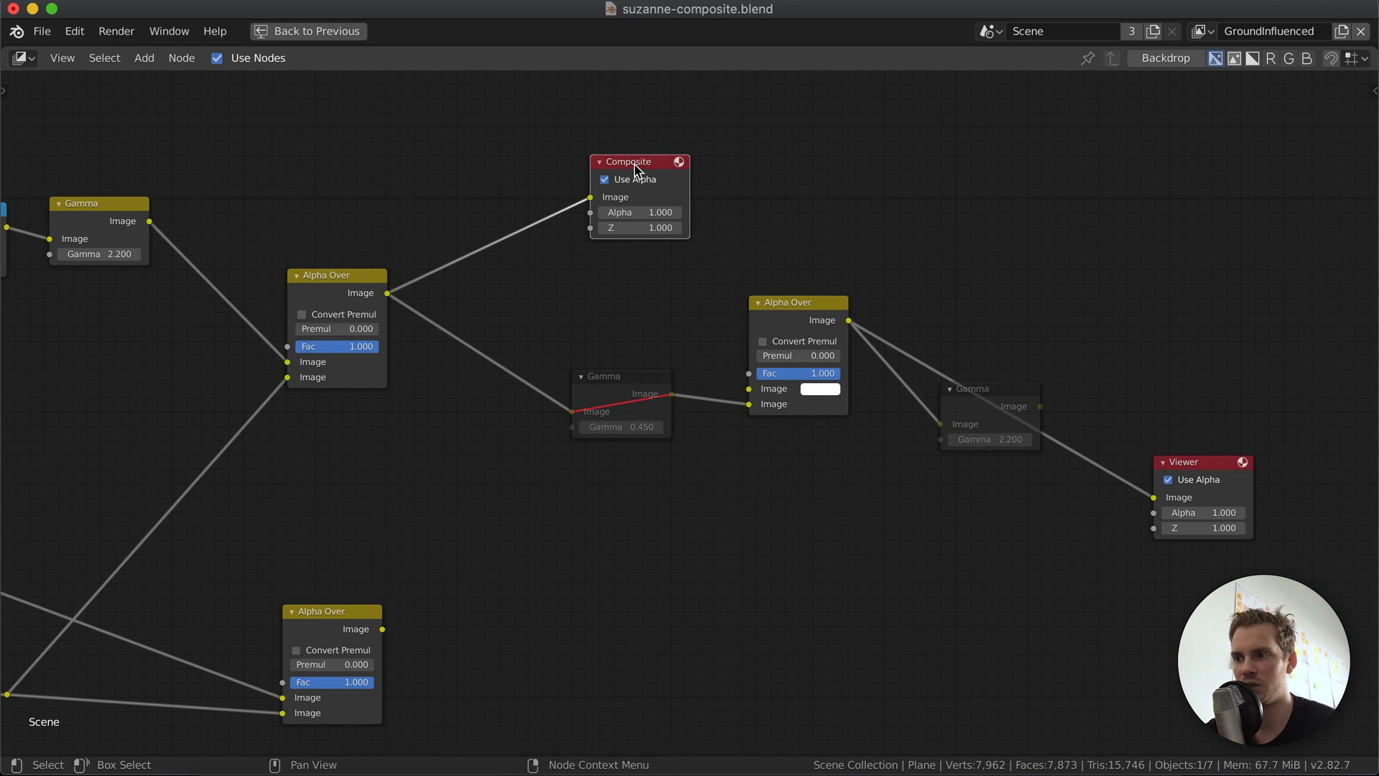
pyautogui.hscroll(-10, 635, 165)
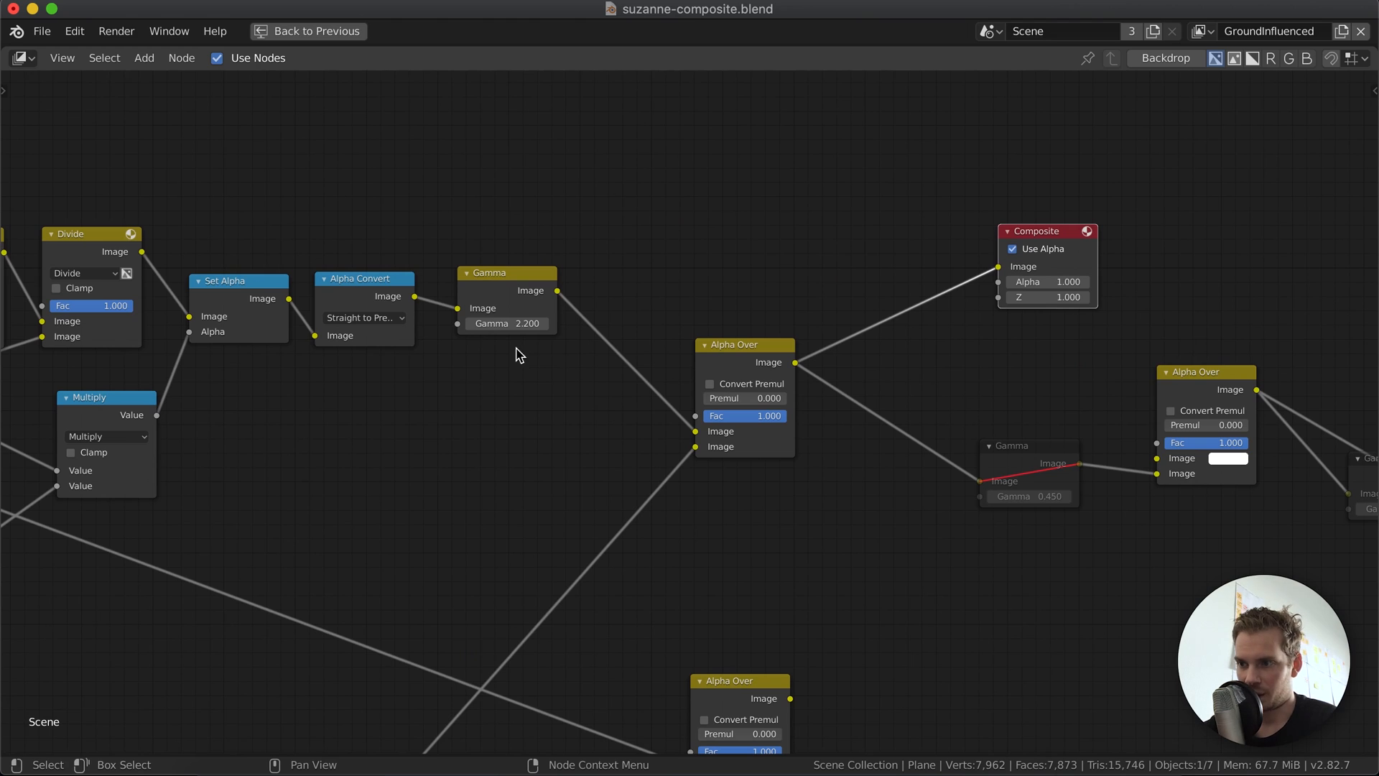
pyautogui.moveTo(496, 267)
pyautogui.mouseDown()
pyautogui.moveTo(517, 259)
pyautogui.moveTo(508, 266)
pyautogui.mouseUp()
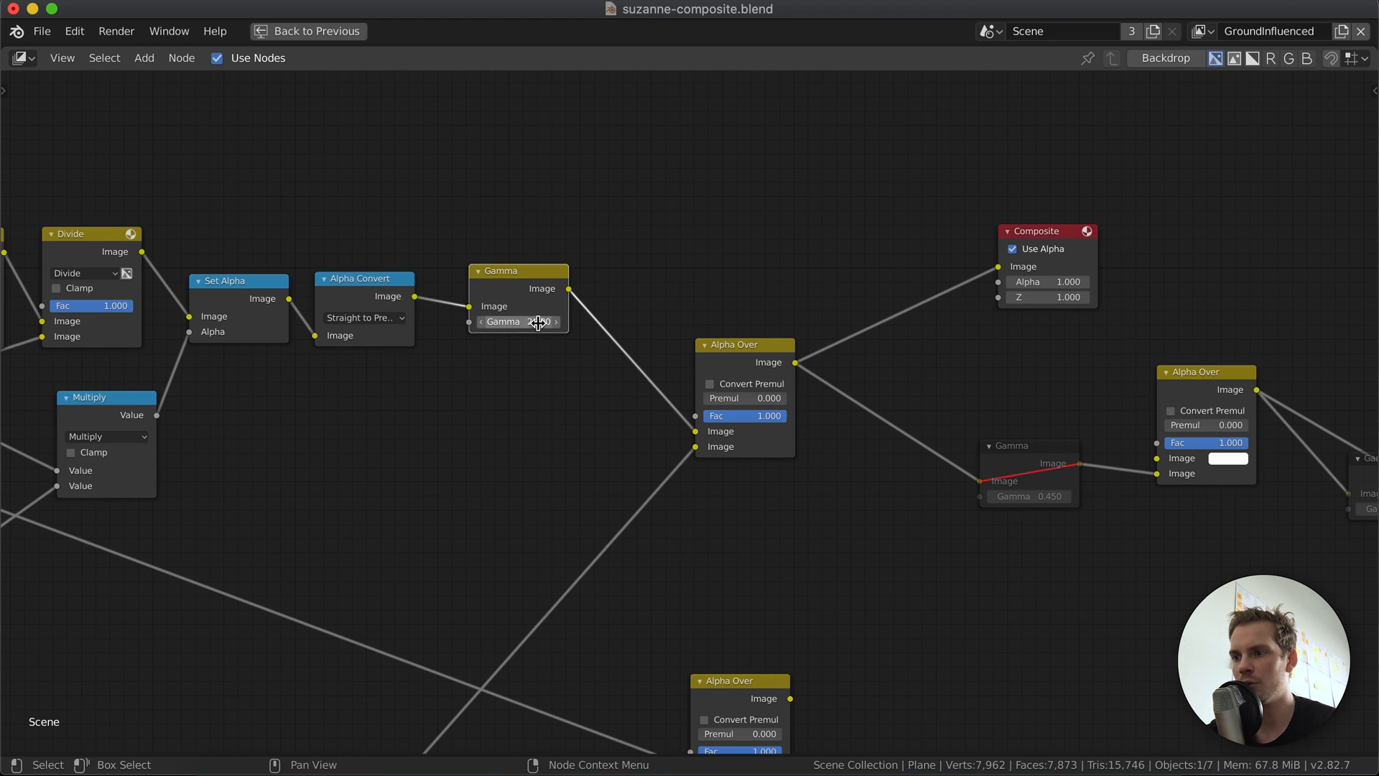
pyautogui.moveTo(502, 267)
pyautogui.mouseDown()
pyautogui.moveTo(529, 291)
pyautogui.moveTo(502, 277)
pyautogui.mouseUp()
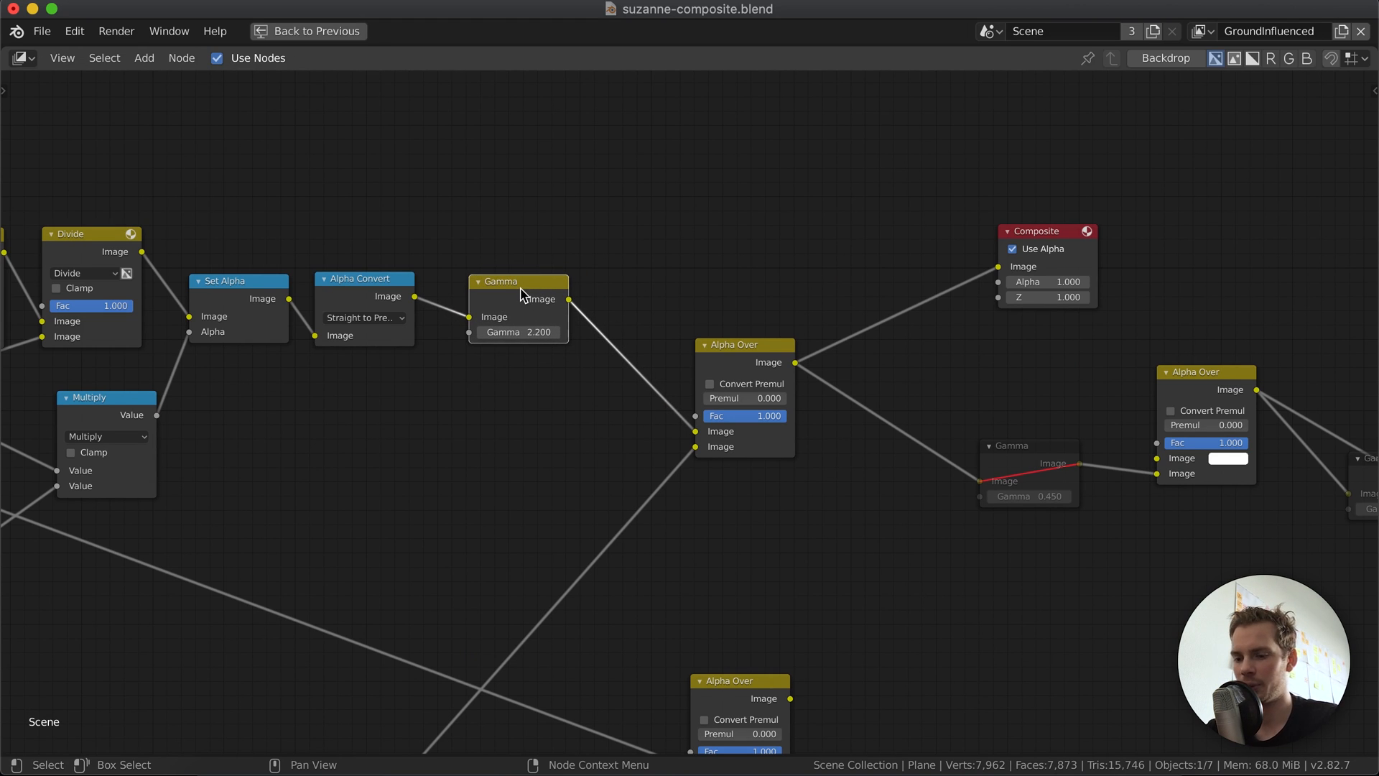
# Restore the split layout and preview the shadow from the 2.200 Gamma node, followed by the transparent Alpha Over composite.
pyautogui.hotkey('ctrl', 'space')
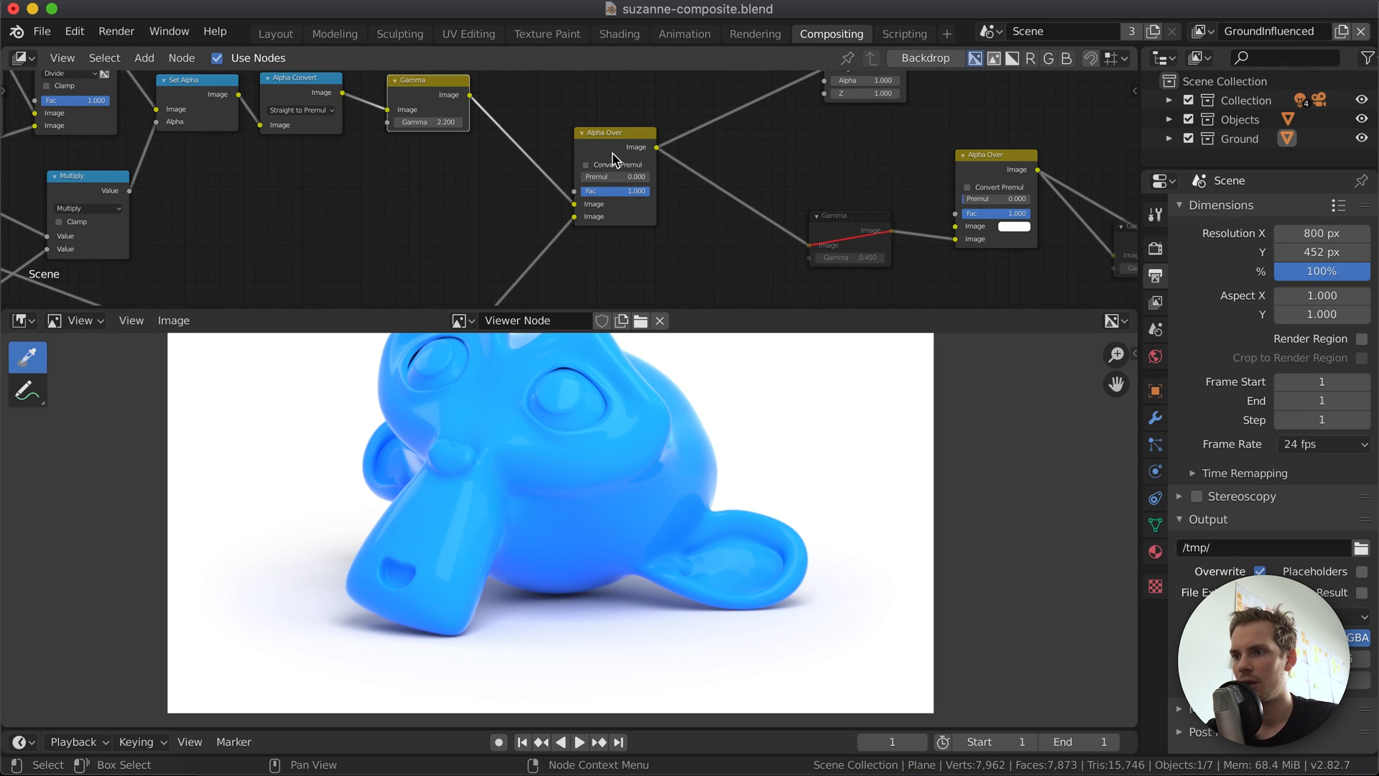
pyautogui.scroll(3, 583, 147)
pyautogui.keyDown('ctrl'); pyautogui.keyDown('shift'); pyautogui.click(442, 170); pyautogui.keyUp('shift'); pyautogui.keyUp('ctrl')
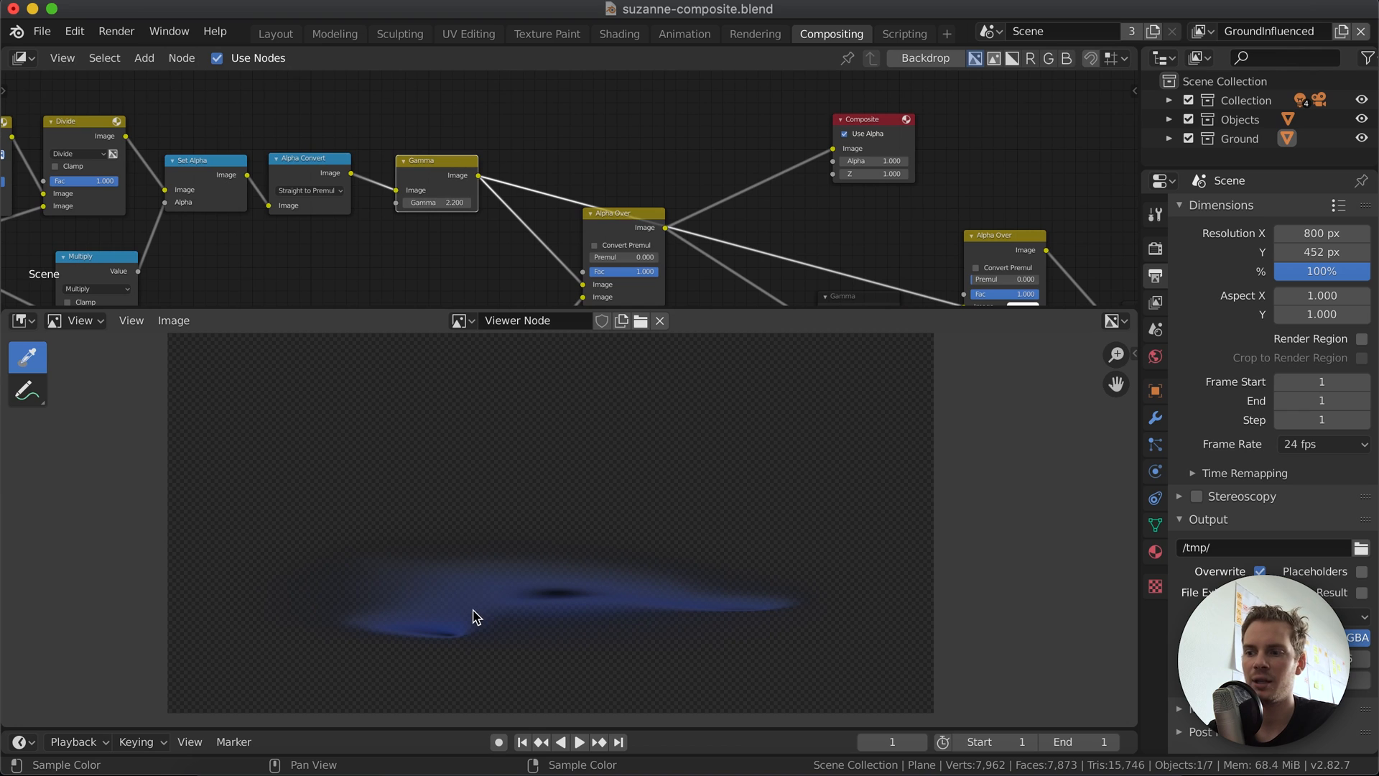
pyautogui.scroll(-3, 636, 211)
pyautogui.hscroll(3, 637, 212)
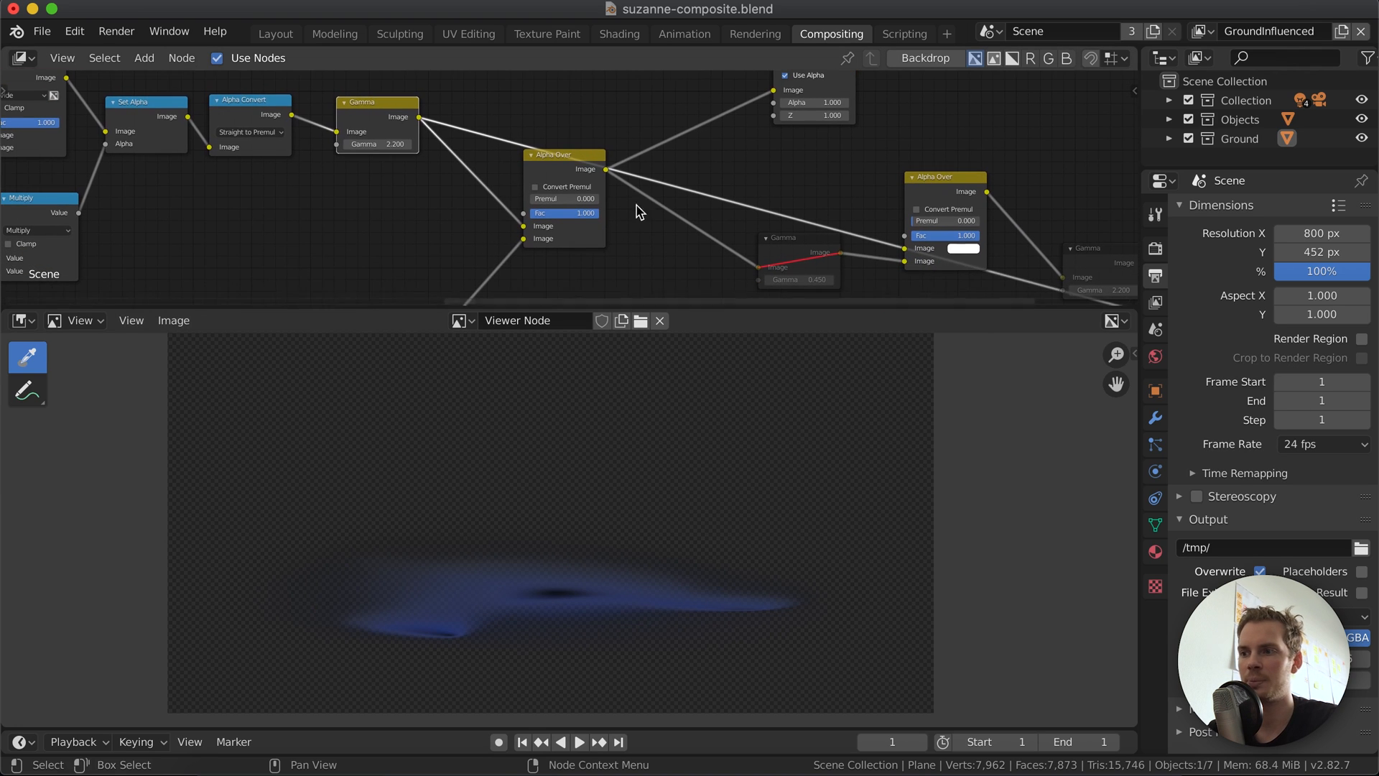
pyautogui.keyDown('ctrl'); pyautogui.keyDown('shift'); pyautogui.click(558, 166); pyautogui.keyUp('shift'); pyautogui.keyUp('ctrl')
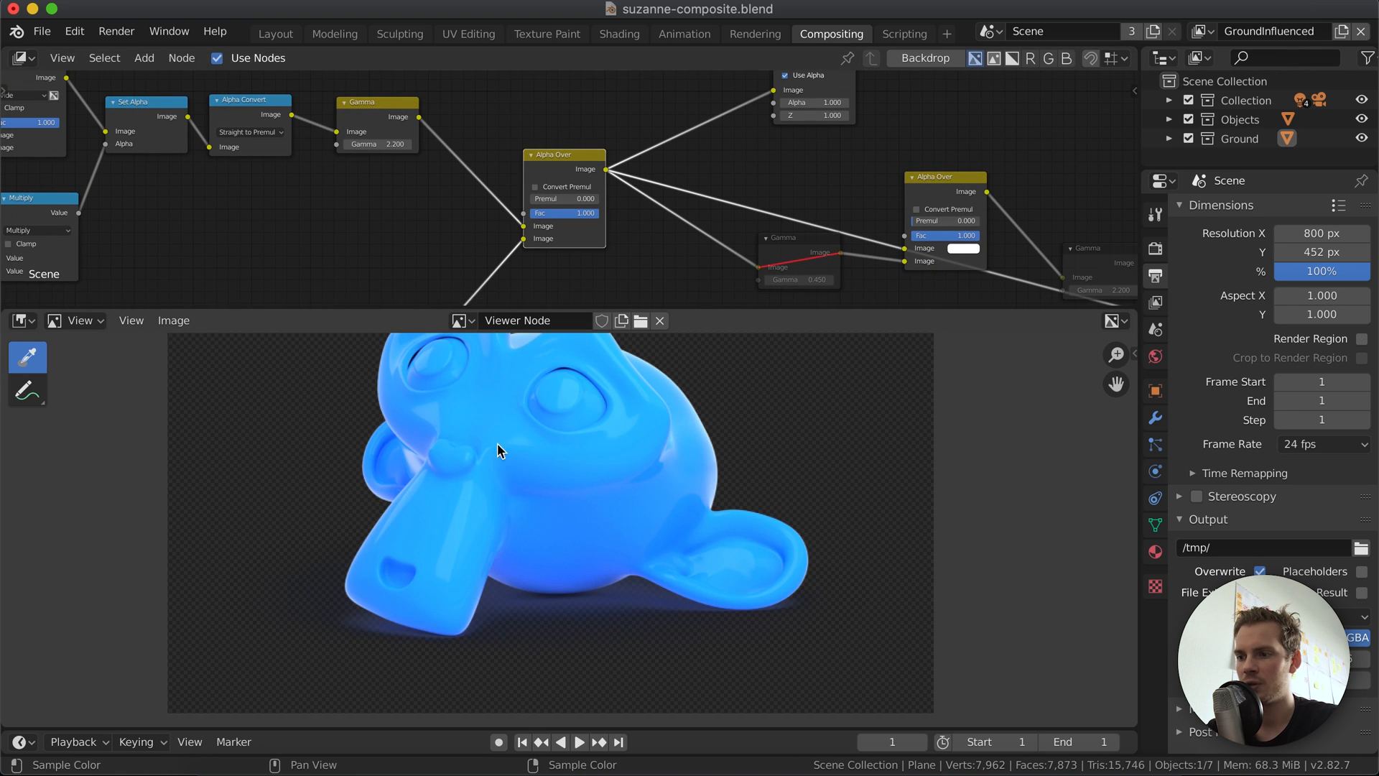
# Move the Composite node further left, nearer the transparent Alpha Over node.
pyautogui.scroll(-3, 524, 209)
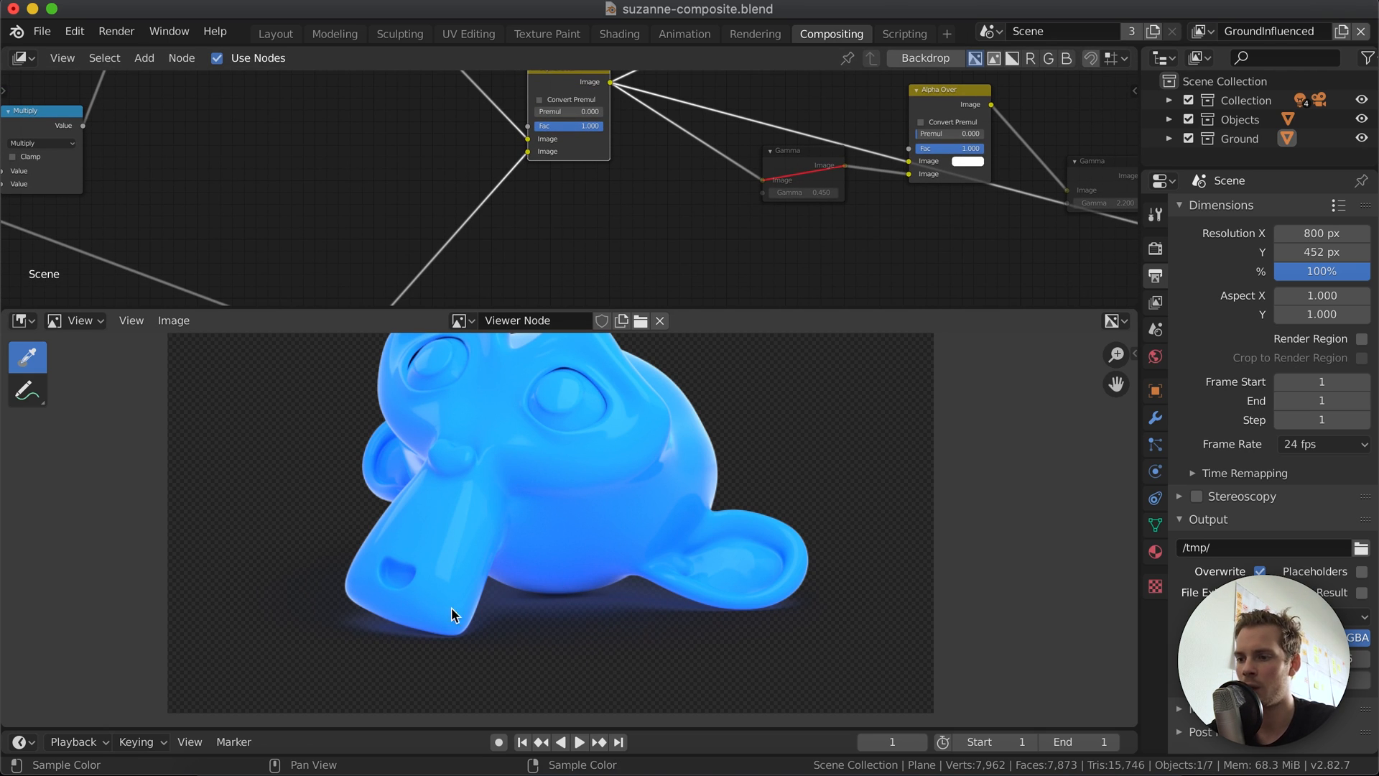
pyautogui.moveTo(702, 175); pyautogui.dragTo(699, 172, button='middle')
pyautogui.click(699, 172)
pyautogui.moveTo(720, 162); pyautogui.dragTo(643, 174)
pyautogui.moveTo(701, 209); pyautogui.dragTo(743, 65, button='middle')
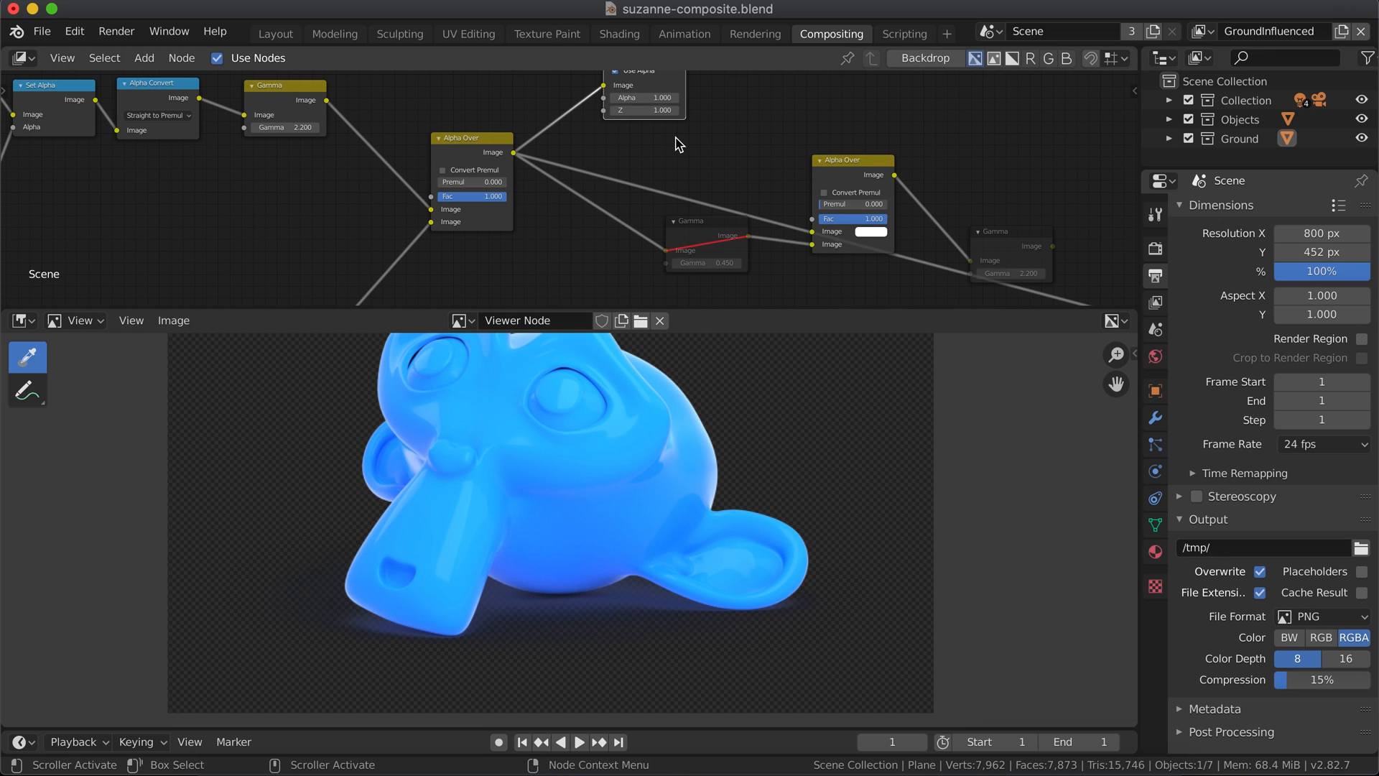
# Move the white-background Alpha Over node down beside the muted 0.450 Gamma node and preview its result.
pyautogui.hscroll(4, 679, 144)
pyautogui.scroll(-3, 679, 145)
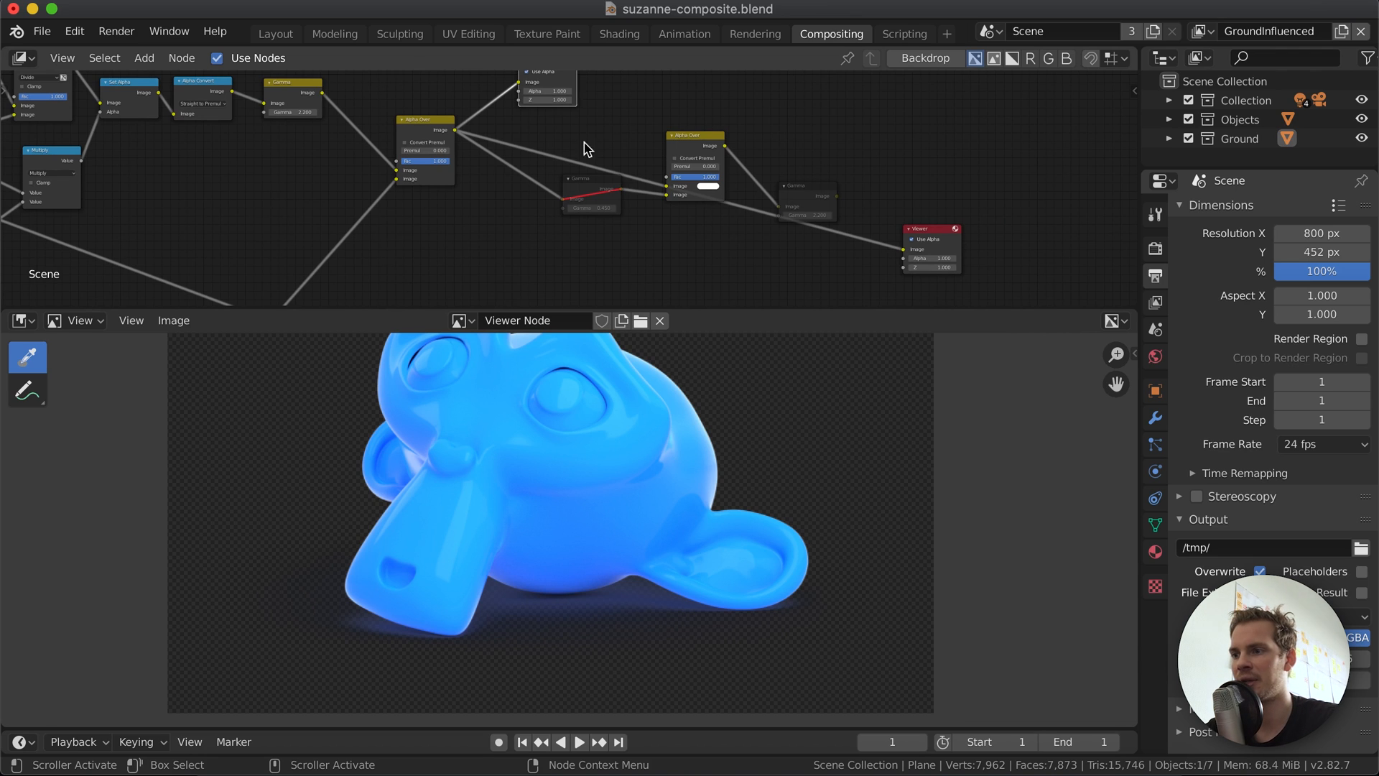
pyautogui.scroll(1, 600, 174)
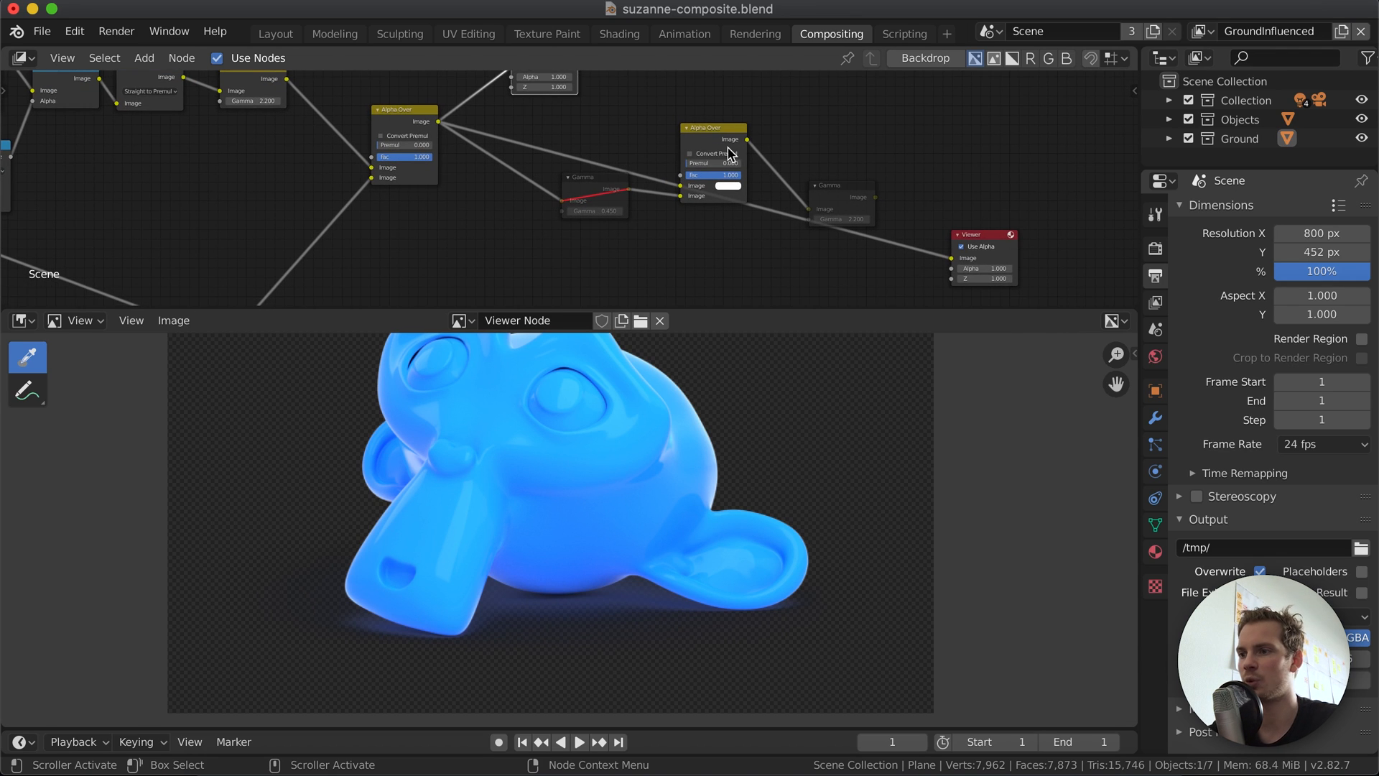
pyautogui.moveTo(725, 149); pyautogui.dragTo(718, 178)
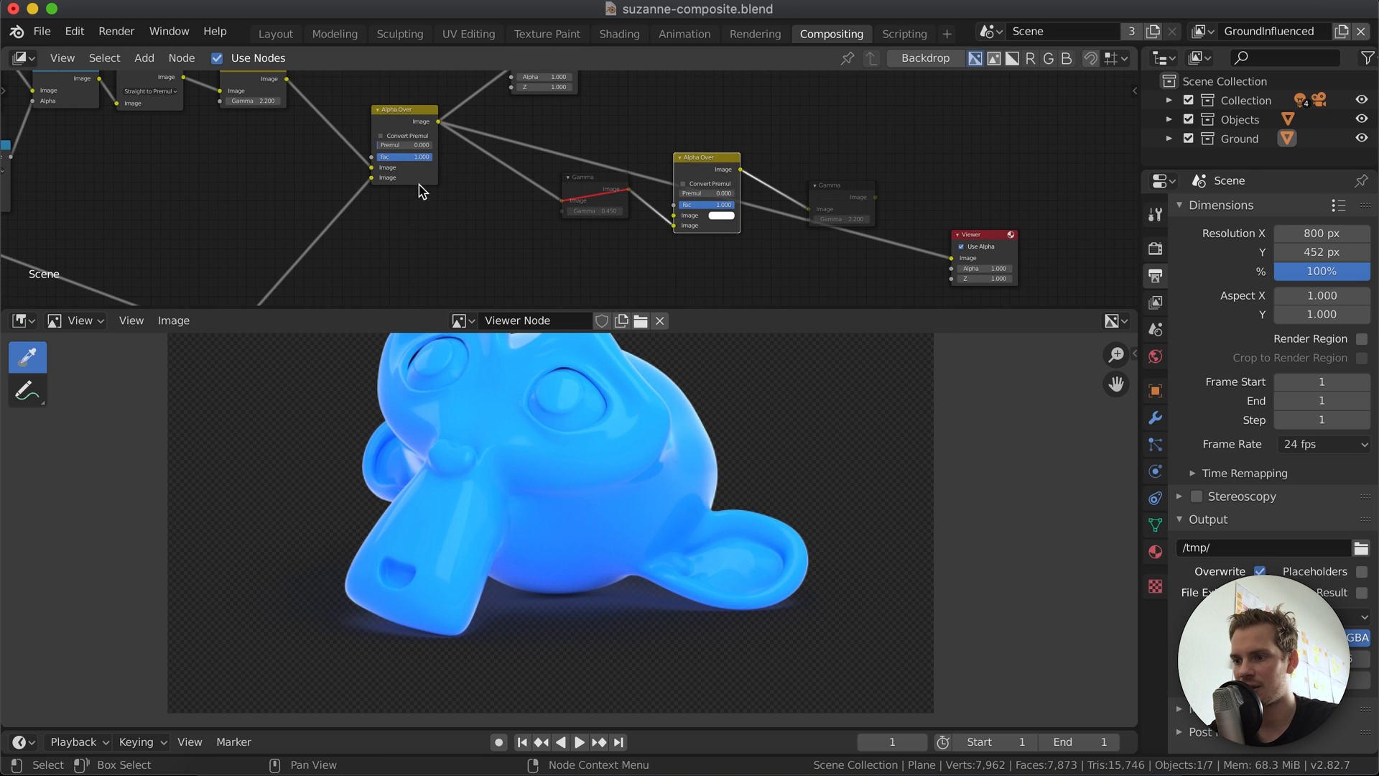
pyautogui.keyDown('ctrl'); pyautogui.keyDown('shift'); pyautogui.click(706, 173); pyautogui.keyUp('shift'); pyautogui.keyUp('ctrl')
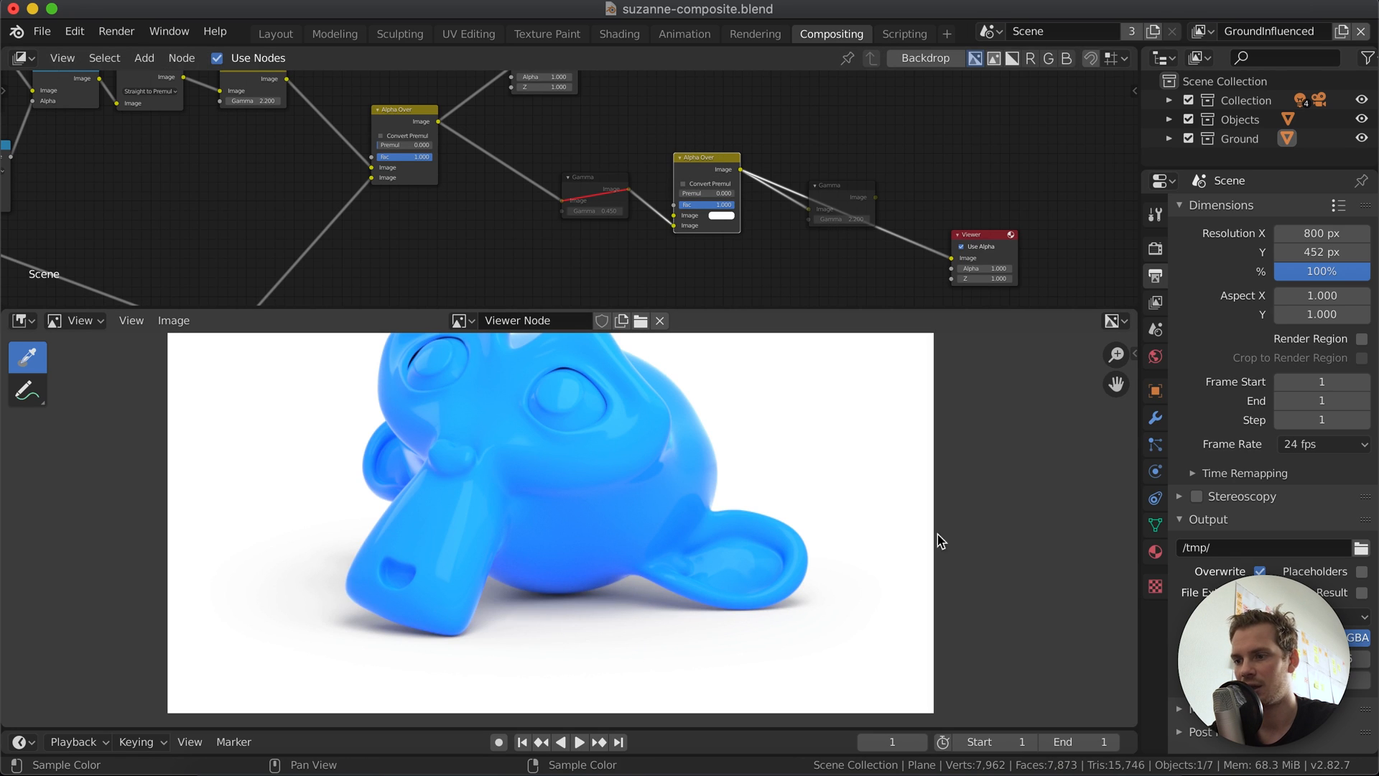
# Preview the separate Alpha Over that combines the original shadow directly with the monkey, for comparison with the white-background version.
pyautogui.scroll(-6, 616, 248)
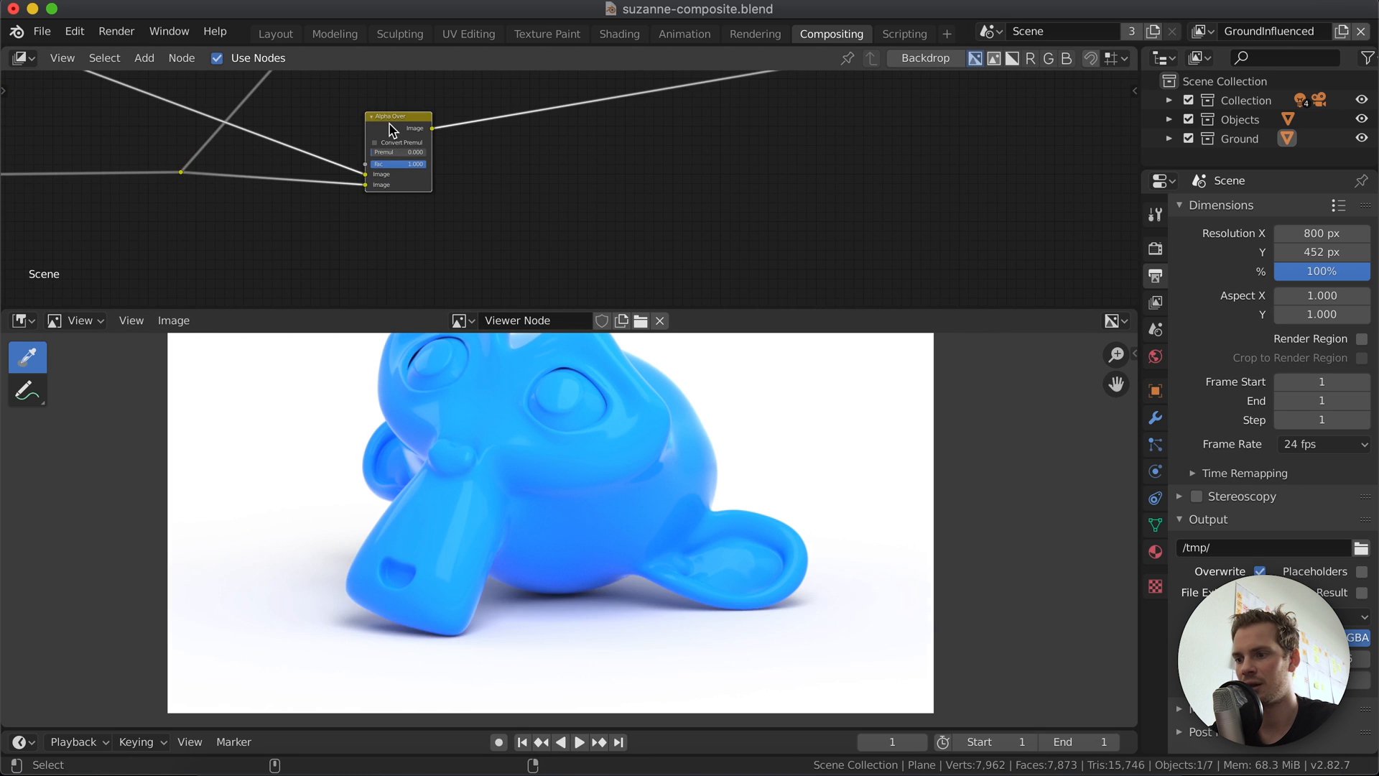
pyautogui.scroll(5, 603, 123)
pyautogui.scroll(-2, 608, 123)
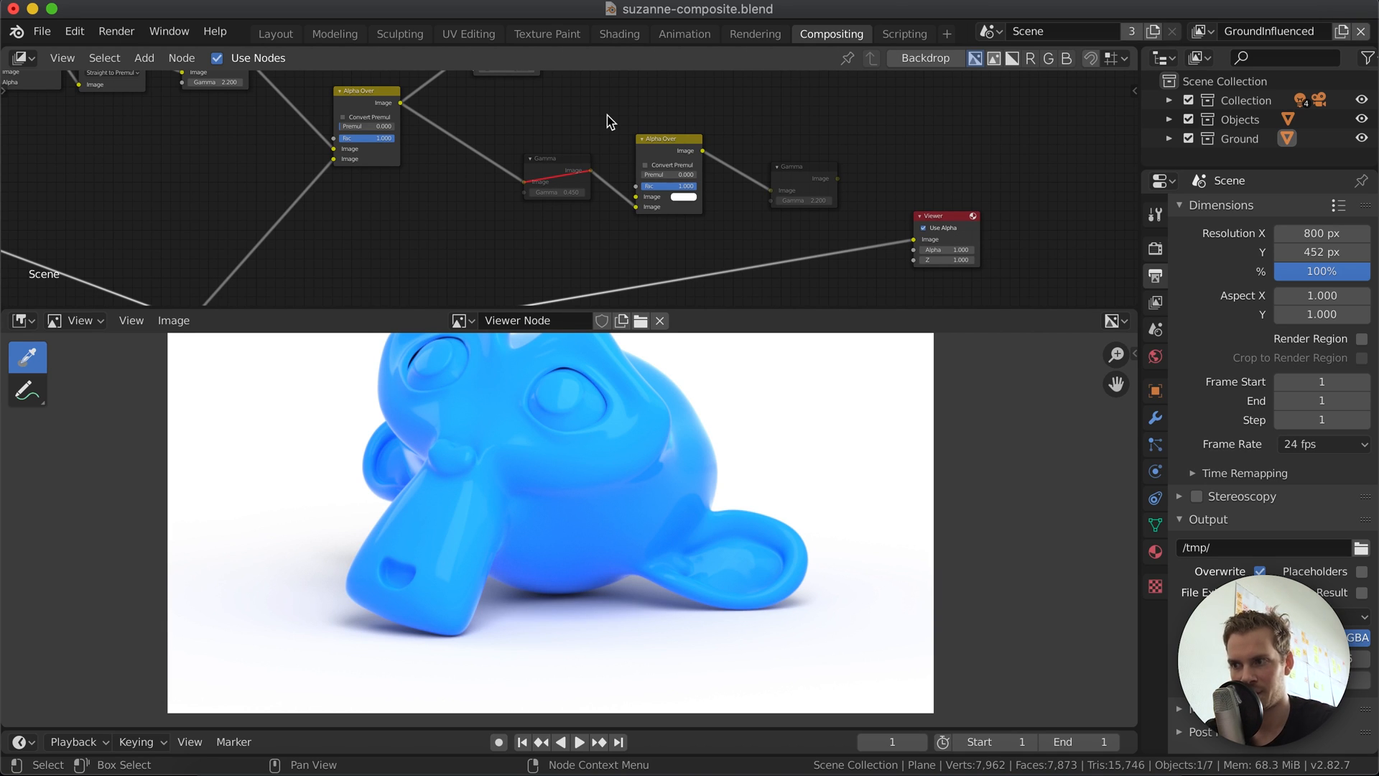
# Unmute the 0.450 Gamma node before the white-background Alpha Over and the 2.200 Gamma node after it.
pyautogui.click(551, 168)
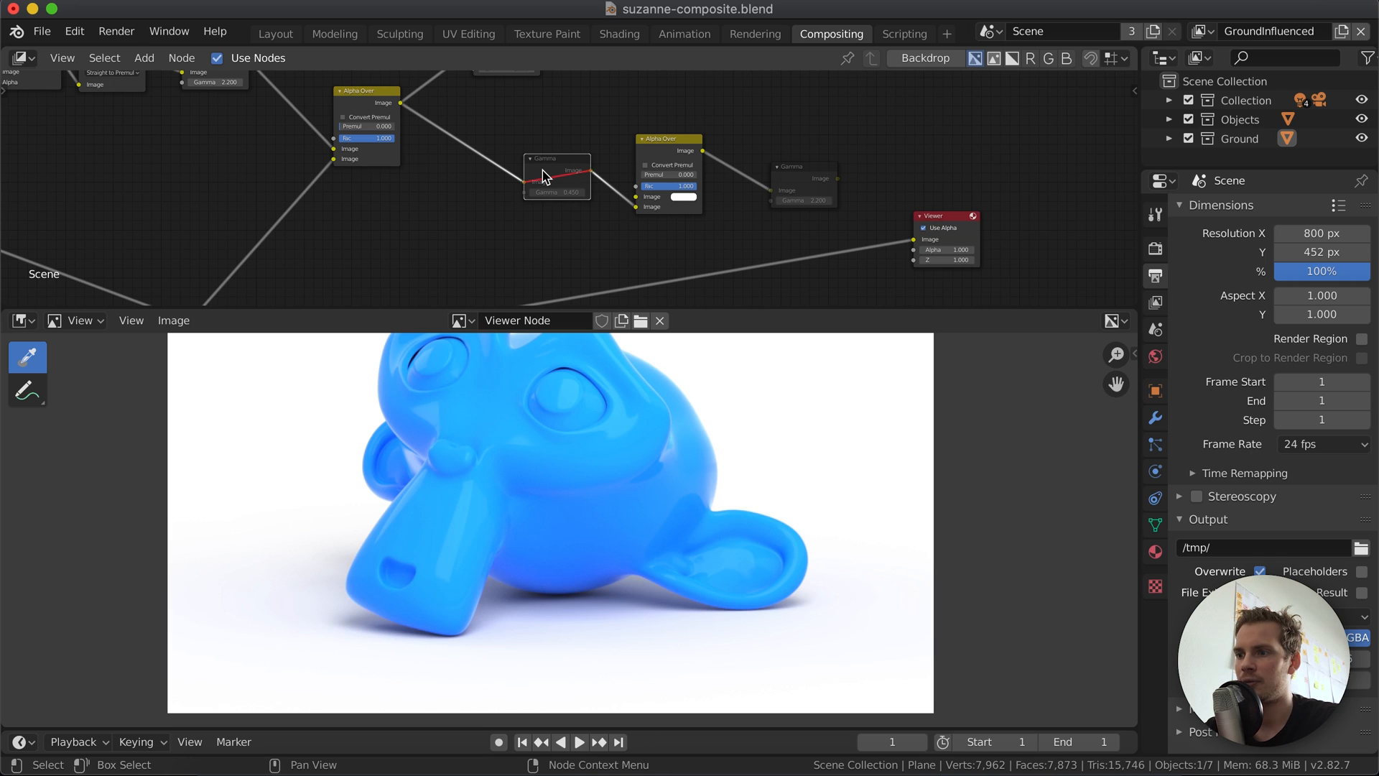
pyautogui.press('m')
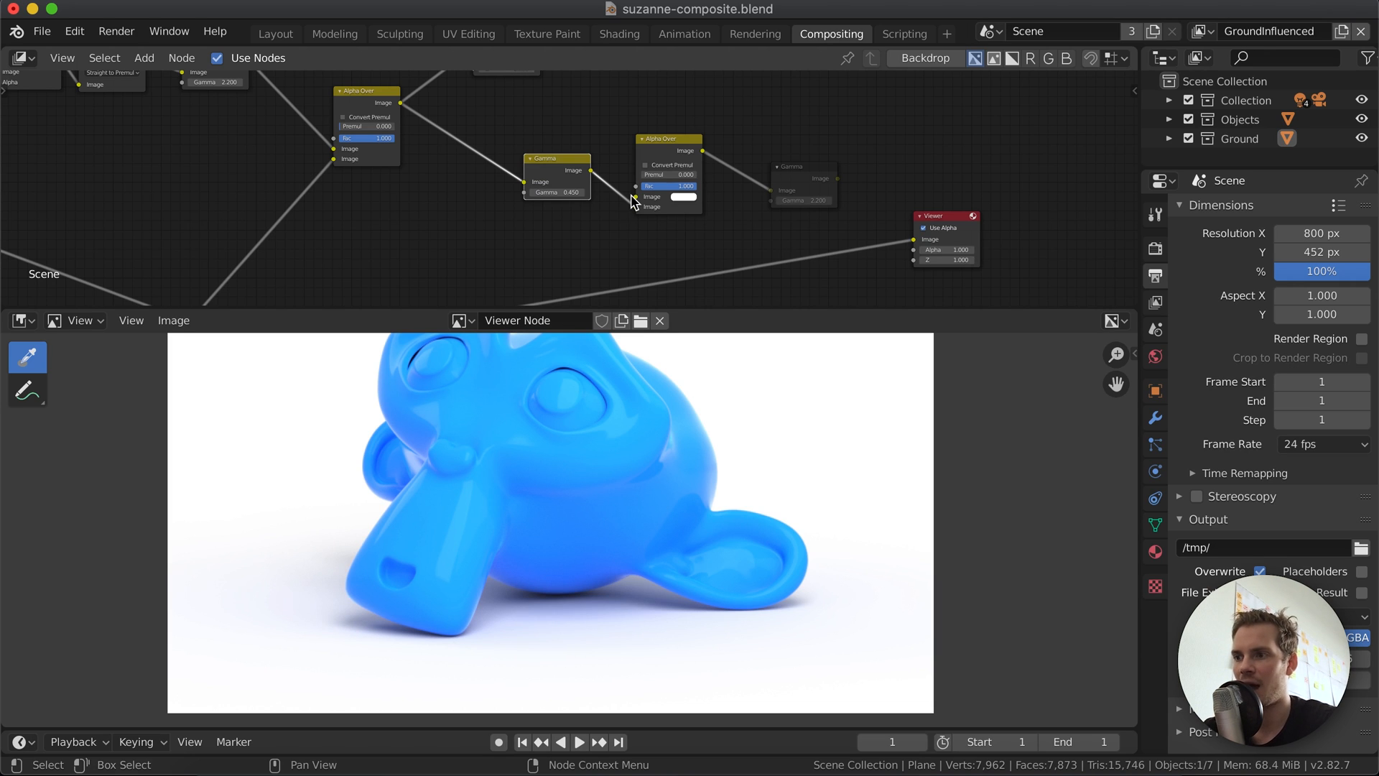
pyautogui.click(818, 176)
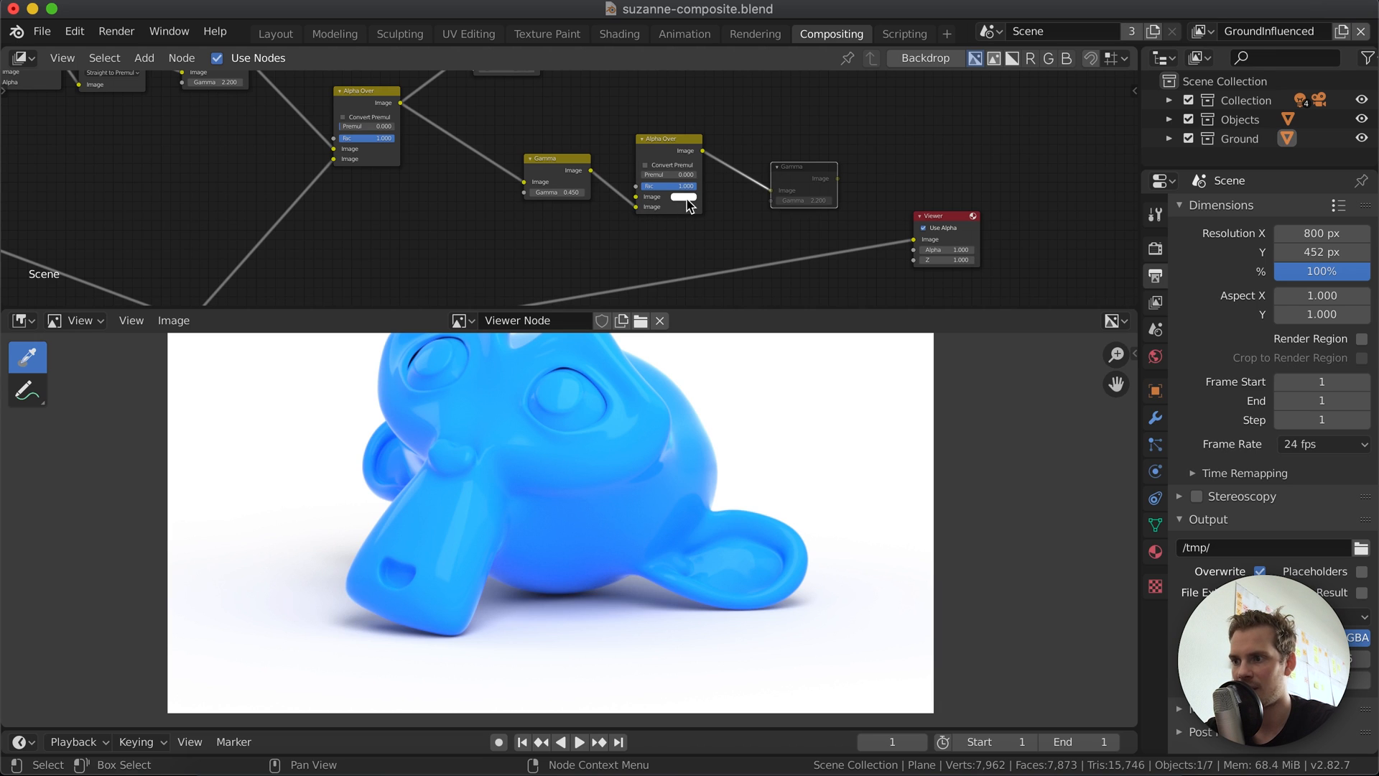
pyautogui.press('m')
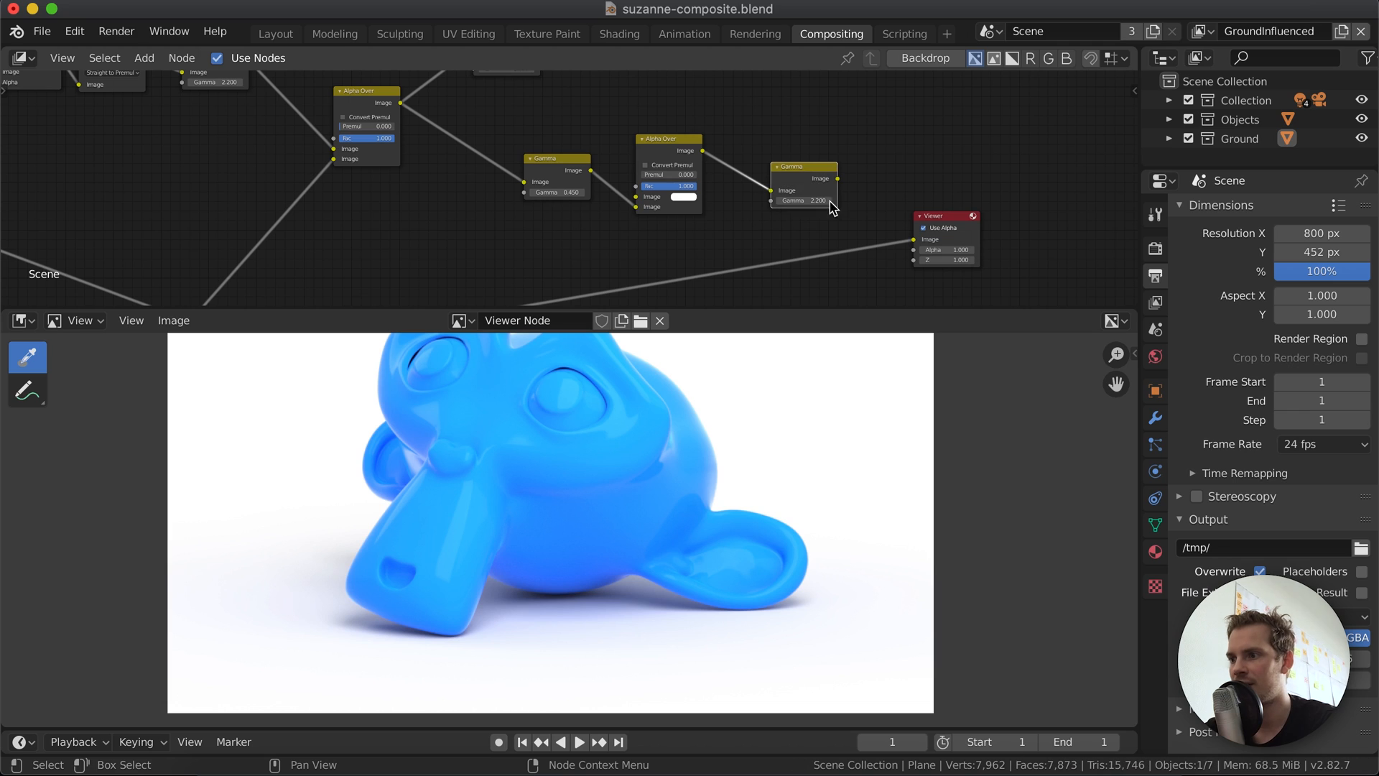
# Move the final 2.200 Gamma node closer to the white-background Alpha Over and preview its result.
pyautogui.click(806, 178)
pyautogui.moveTo(806, 178); pyautogui.dragTo(767, 171)
pyautogui.keyDown('ctrl'); pyautogui.keyDown('shift'); pyautogui.click(767, 171); pyautogui.keyUp('shift'); pyautogui.keyUp('ctrl')
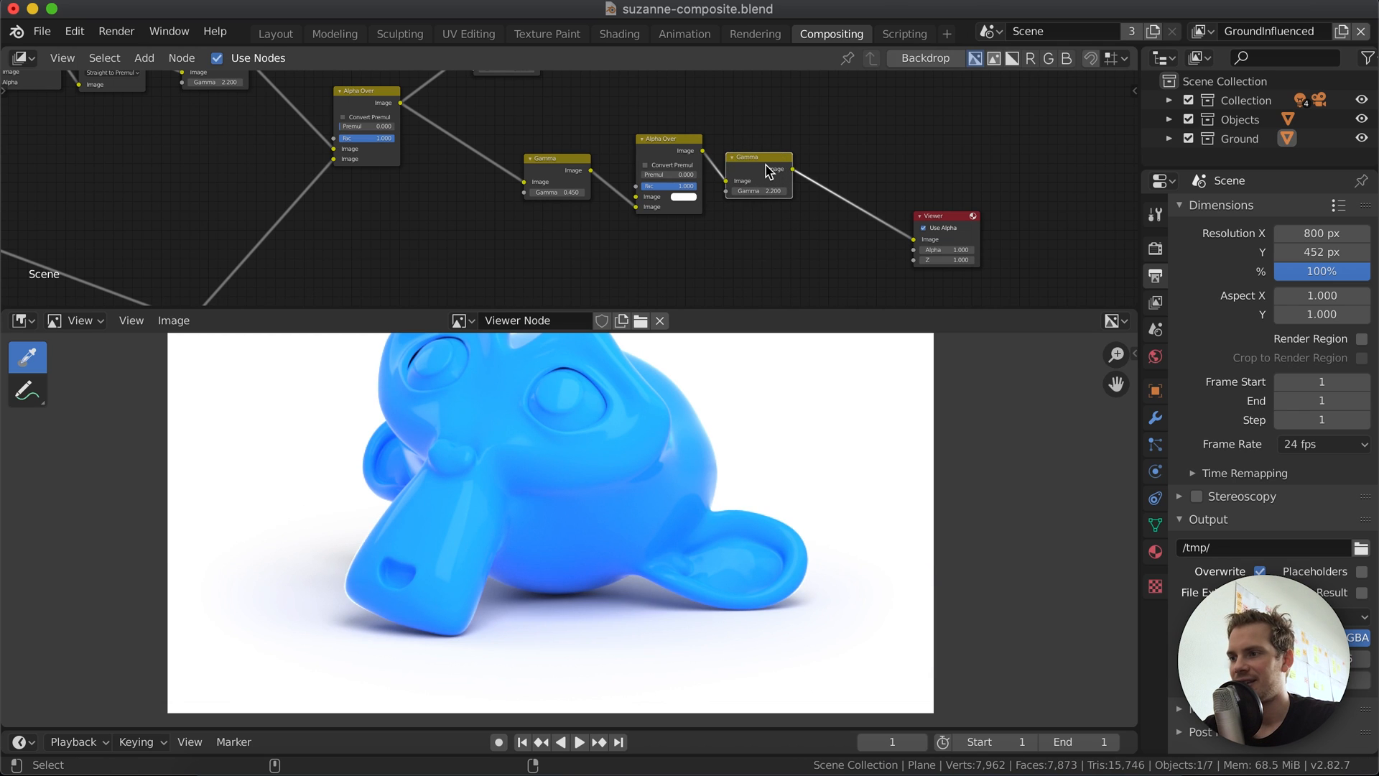
# Preview the separate Alpha Over that merges the original shadow and monkey, and show the whole node tree.
pyautogui.scroll(-5, 812, 186)
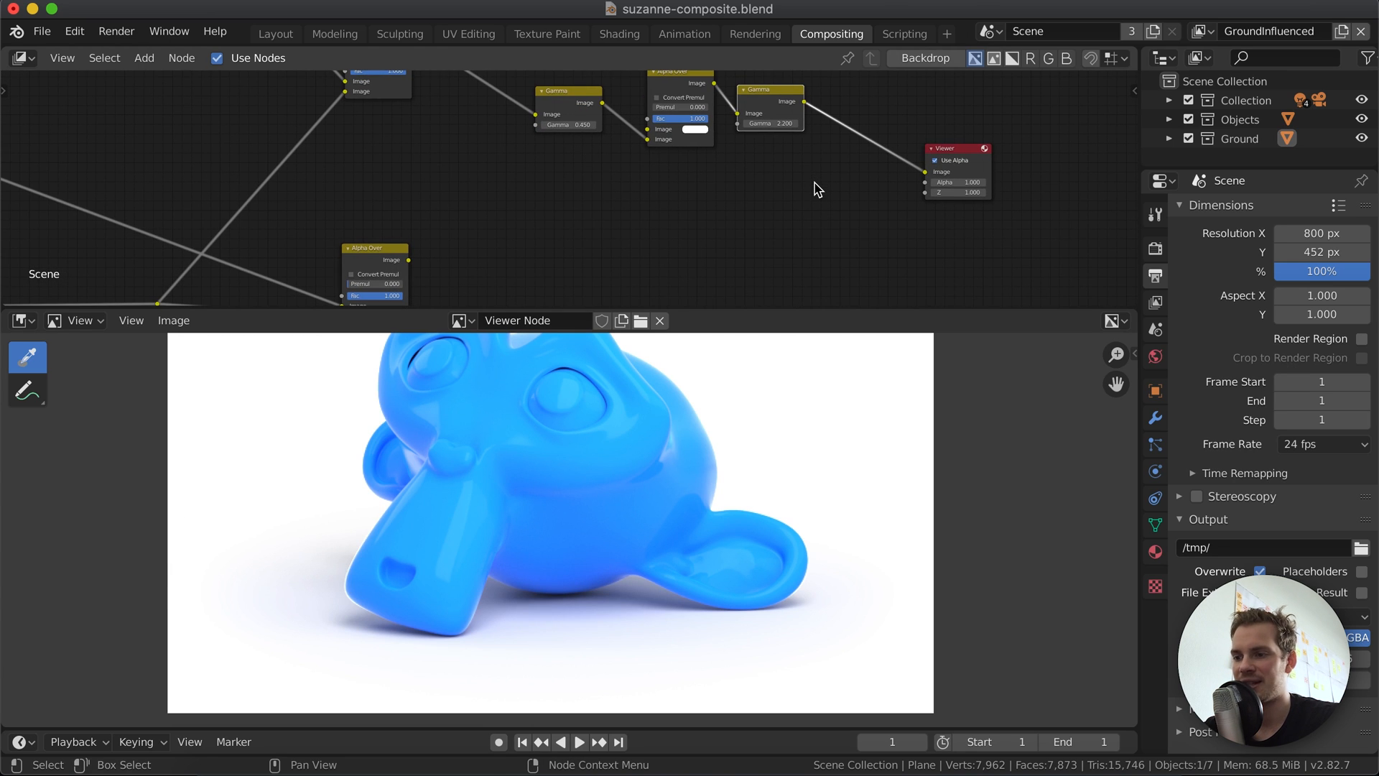
pyautogui.keyDown('ctrl'); pyautogui.keyDown('shift'); pyautogui.click(375, 255); pyautogui.keyUp('shift'); pyautogui.keyUp('ctrl')
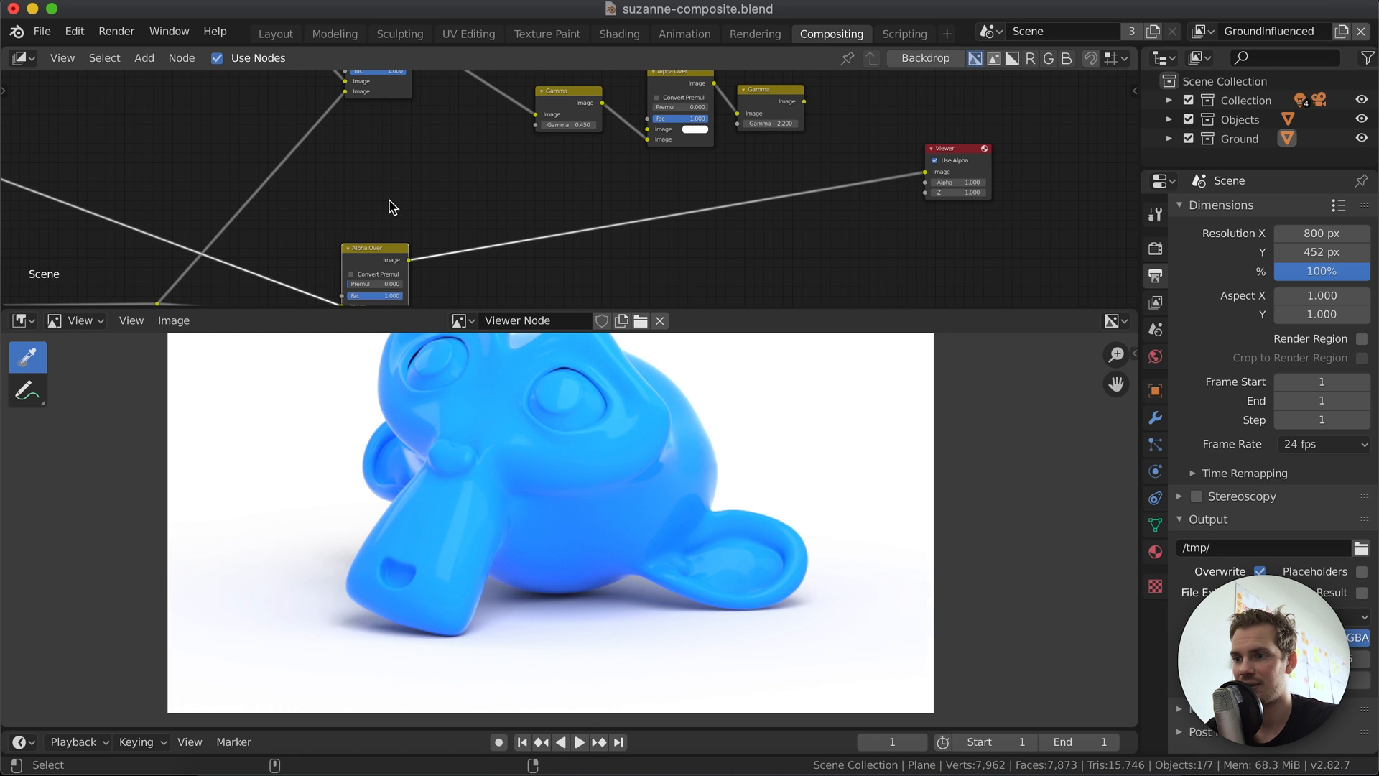
pyautogui.scroll(-1, 400, 215)
pyautogui.scroll(-6, 401, 216)
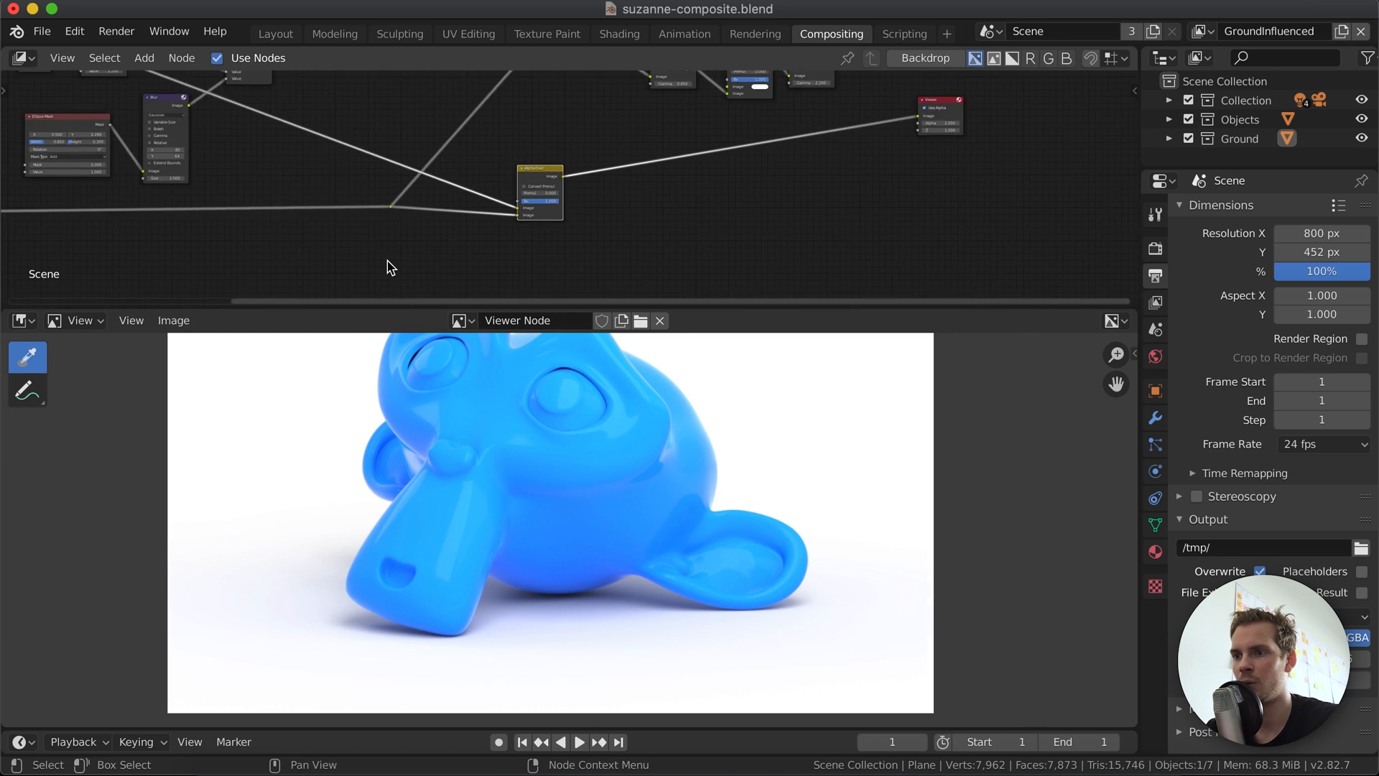
pyautogui.press('Home')
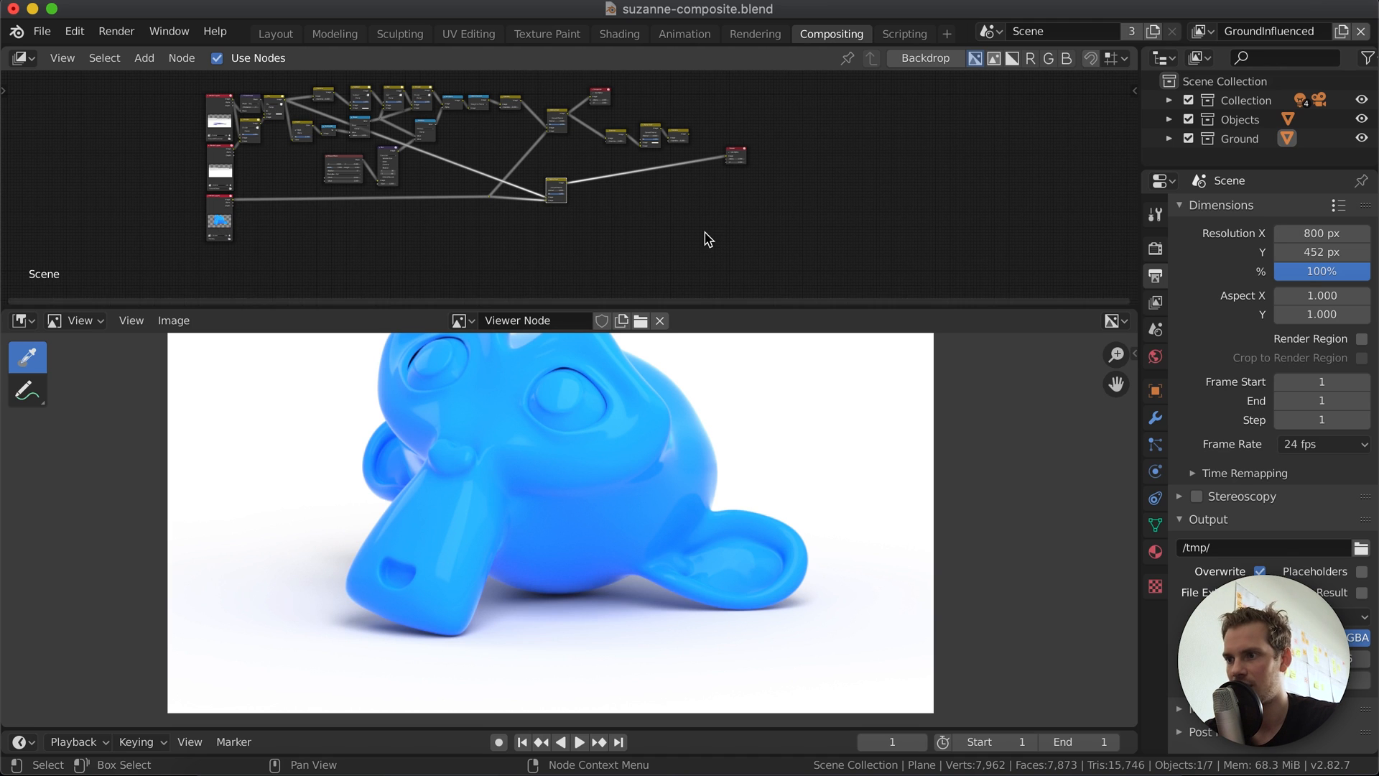
# Compare the final 2.200 Gamma node with the separate Alpha Over by alternating the preview between them, ending on the Gamma node.
pyautogui.scroll(1, 710, 187)
pyautogui.scroll(1, 711, 166)
pyautogui.scroll(2, 715, 118)
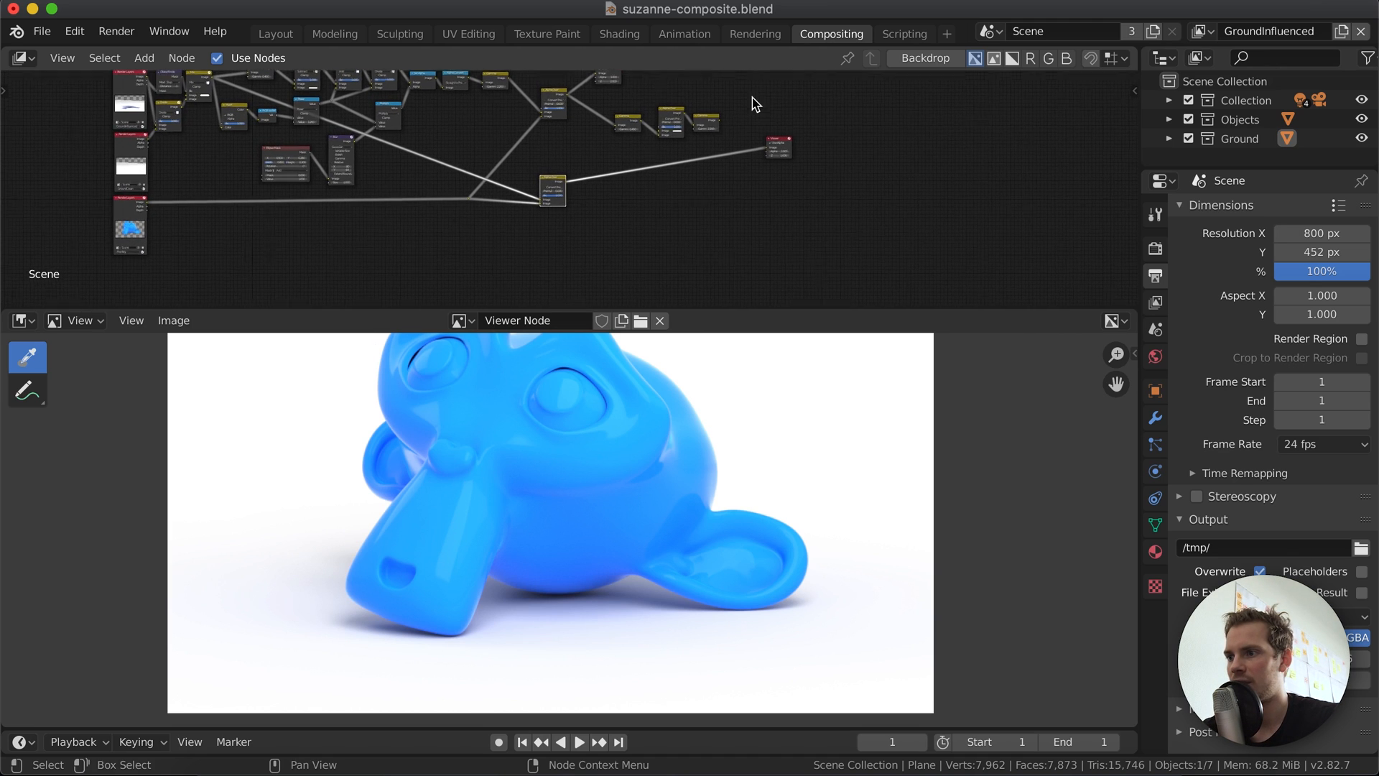
pyautogui.scroll(1, 762, 87)
pyautogui.scroll(1, 818, 94)
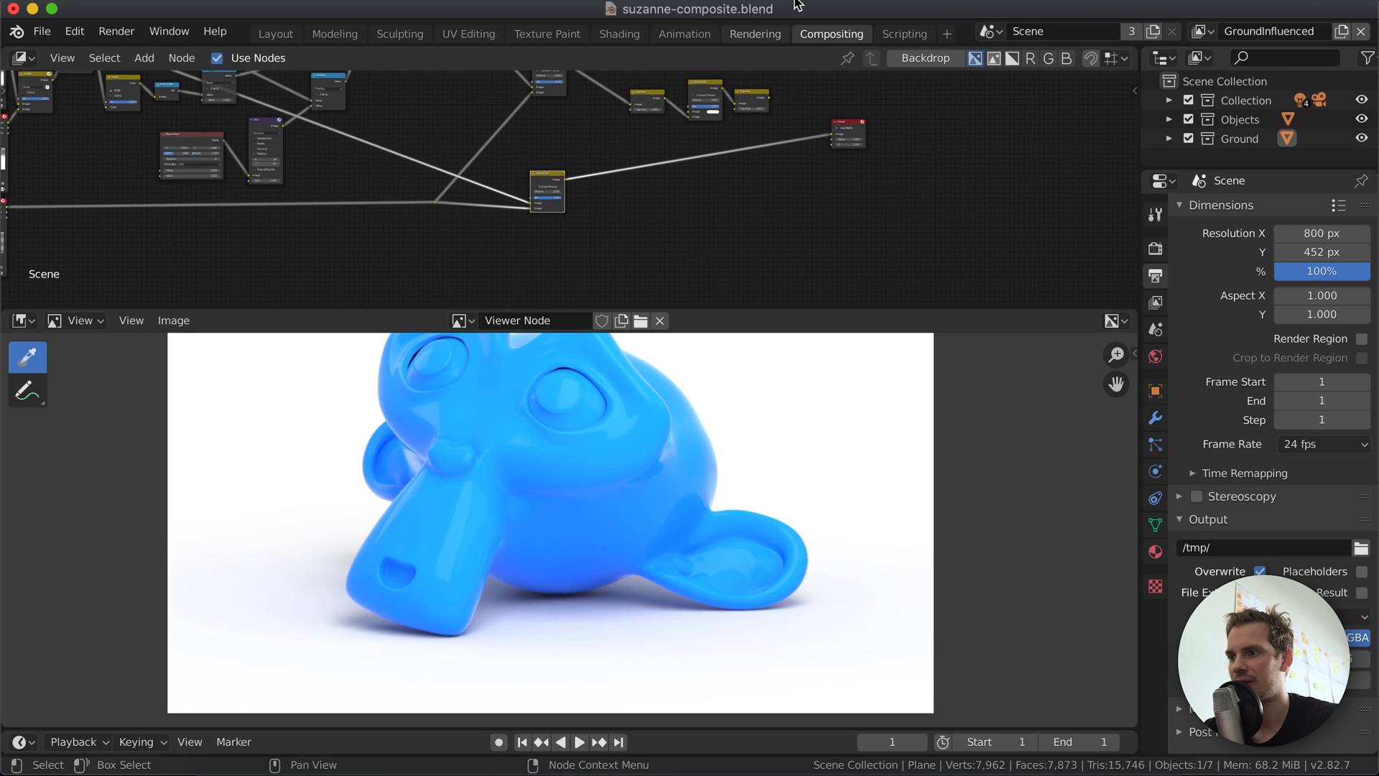
pyautogui.scroll(1, 852, 122)
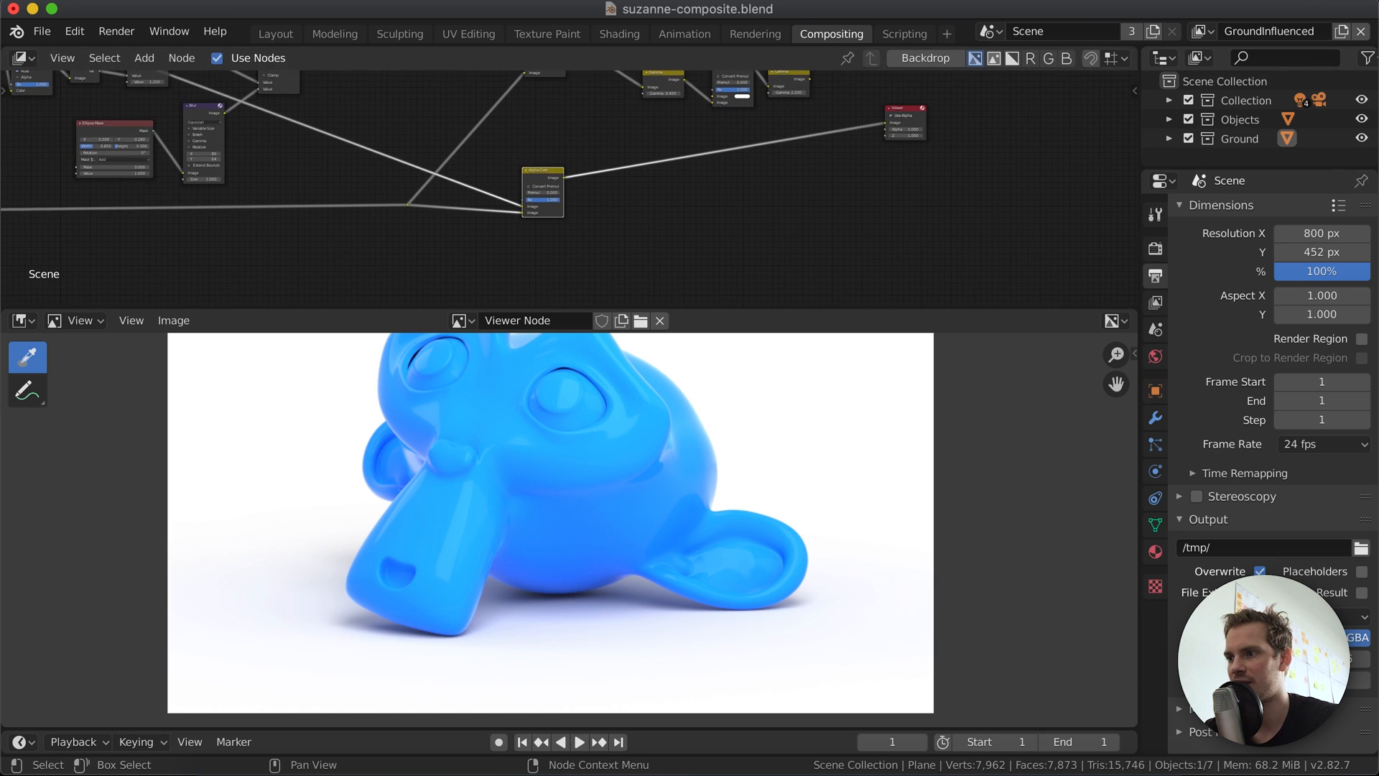
pyautogui.moveTo(932, 91); pyautogui.dragTo(898, 156, button='middle')
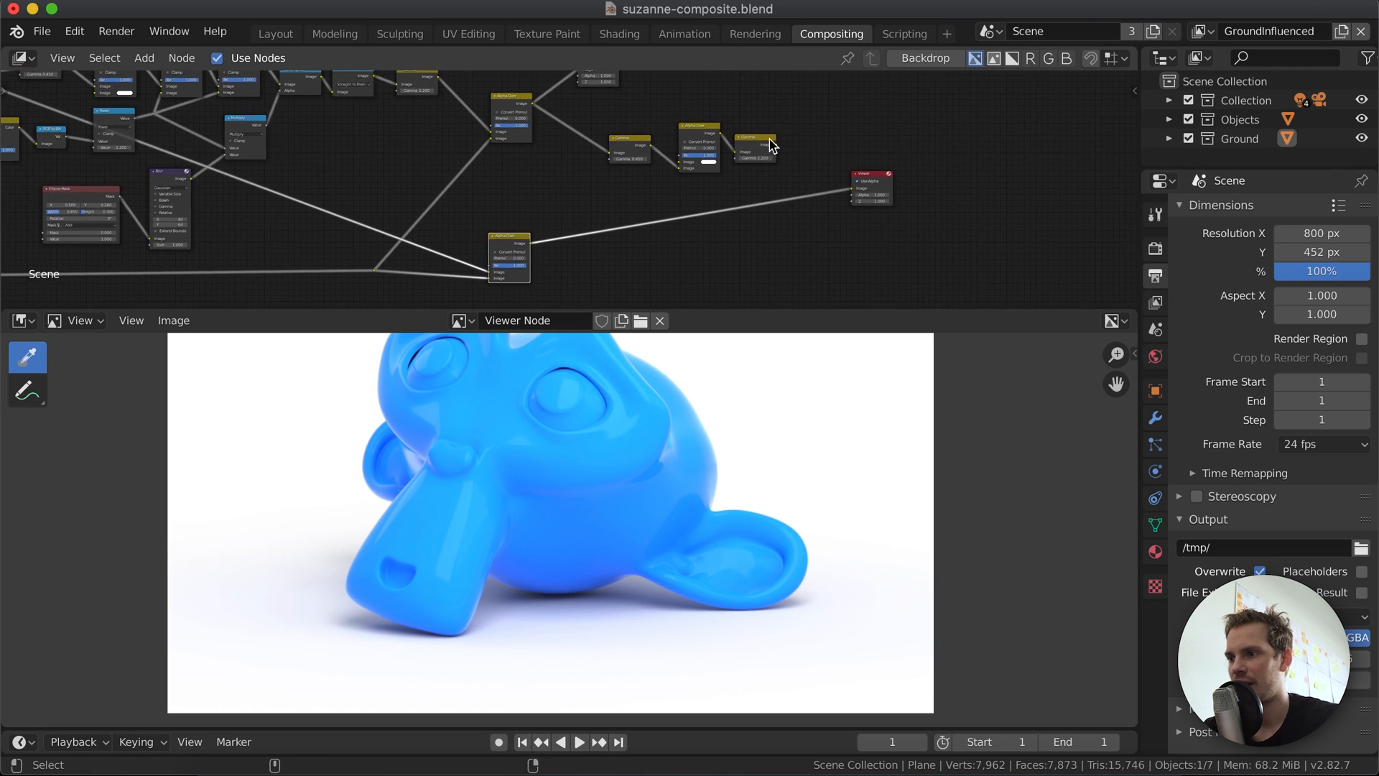
pyautogui.scroll(1, 768, 142)
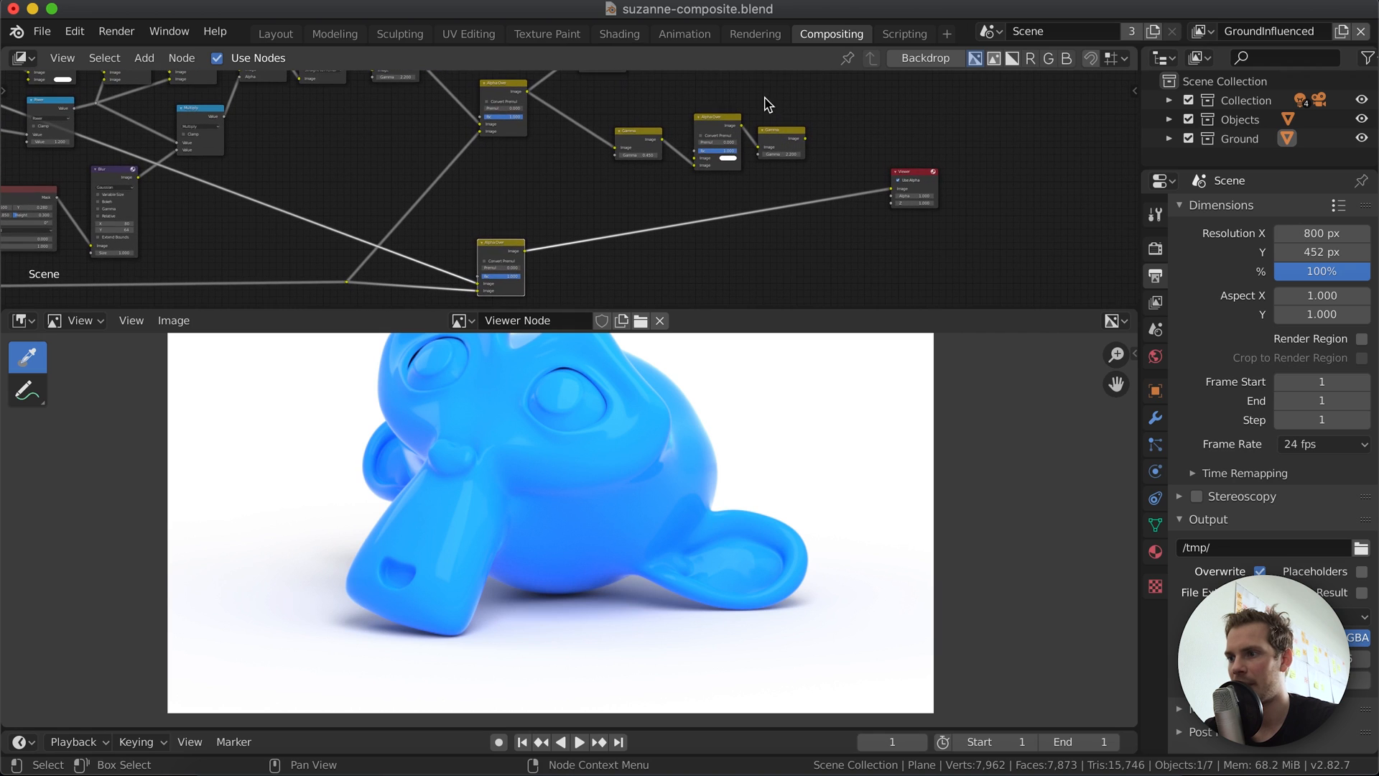
pyautogui.keyDown('ctrl'); pyautogui.keyDown('shift'); pyautogui.click(790, 147); pyautogui.keyUp('shift'); pyautogui.keyUp('ctrl')
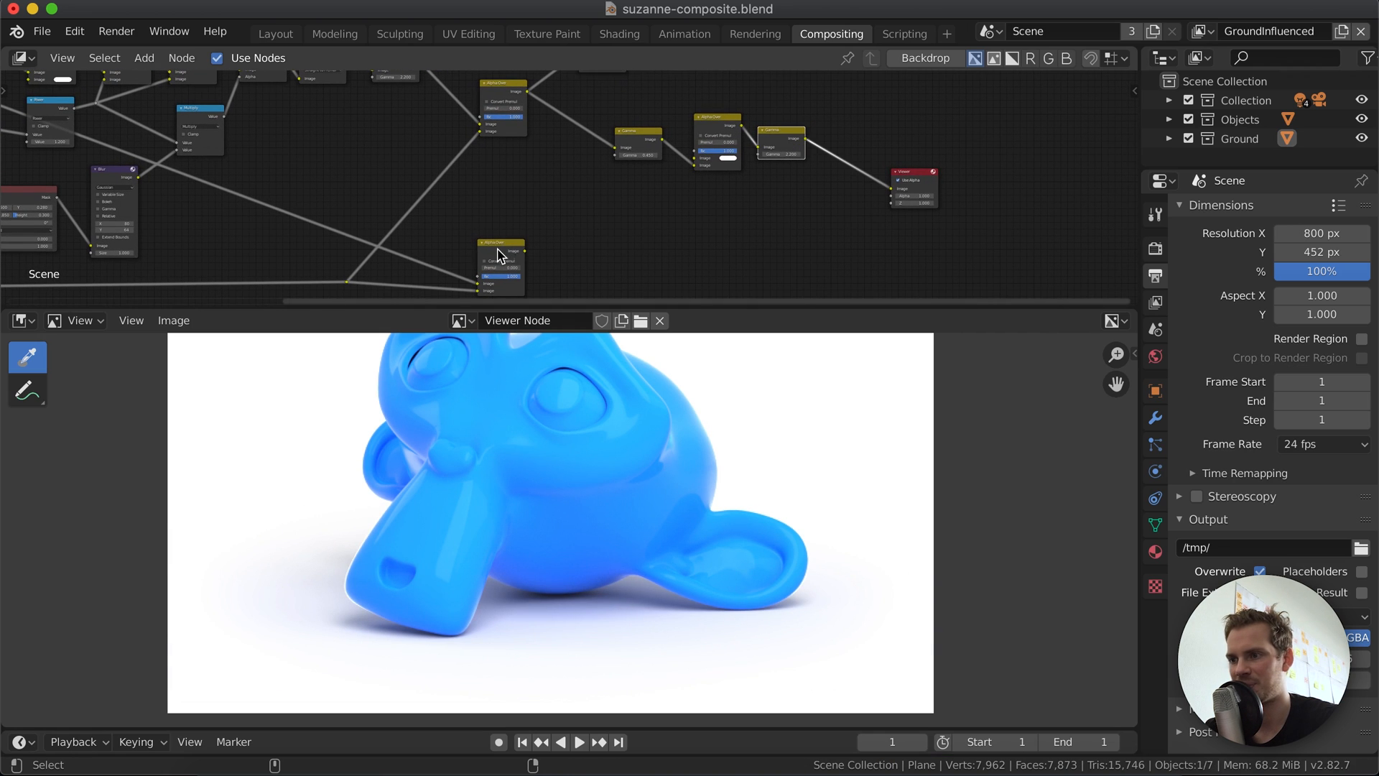
pyautogui.keyDown('ctrl'); pyautogui.keyDown('shift'); pyautogui.click(500, 251); pyautogui.keyUp('shift'); pyautogui.keyUp('ctrl')
pyautogui.keyDown('ctrl'); pyautogui.keyDown('shift'); pyautogui.click(784, 137); pyautogui.keyUp('shift'); pyautogui.keyUp('ctrl')
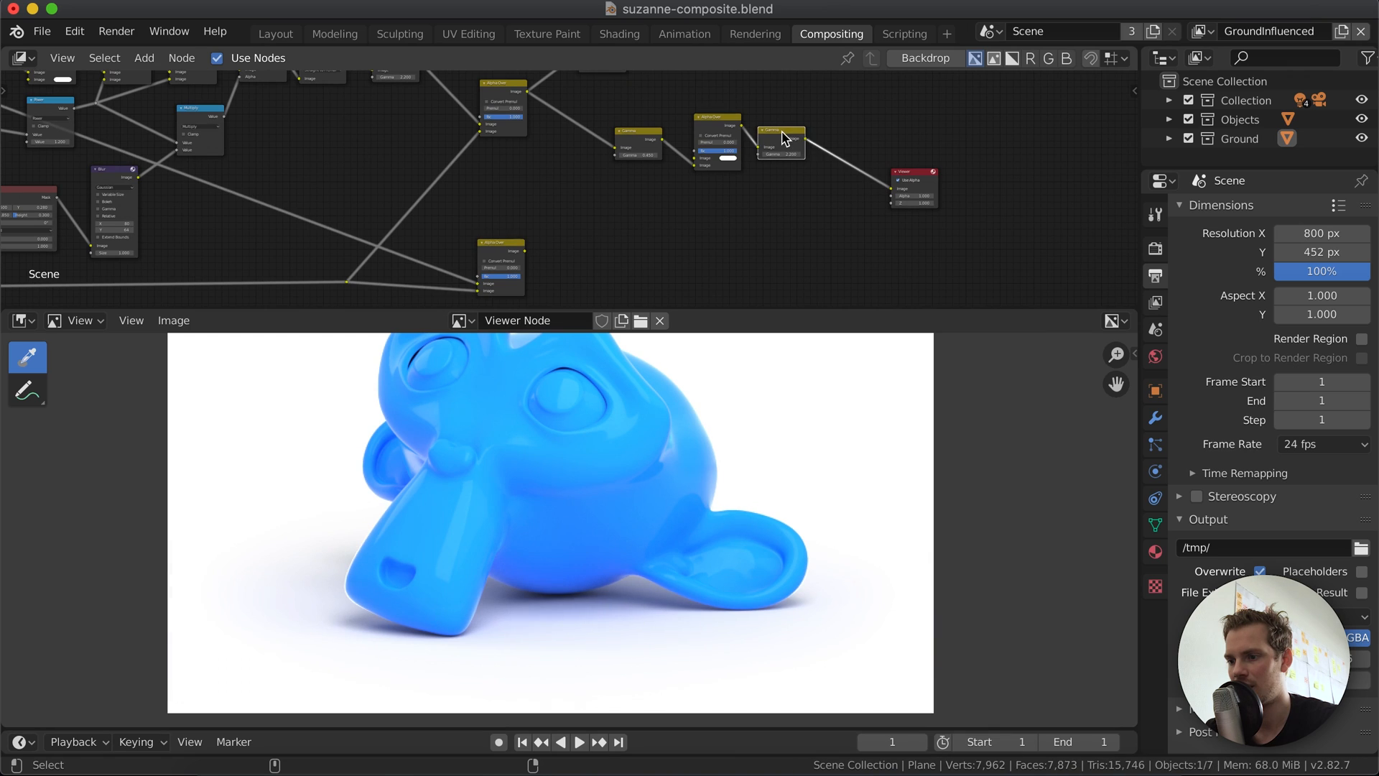
pyautogui.keyDown('ctrl'); pyautogui.keyDown('shift'); pyautogui.click(500, 252); pyautogui.keyUp('shift'); pyautogui.keyUp('ctrl')
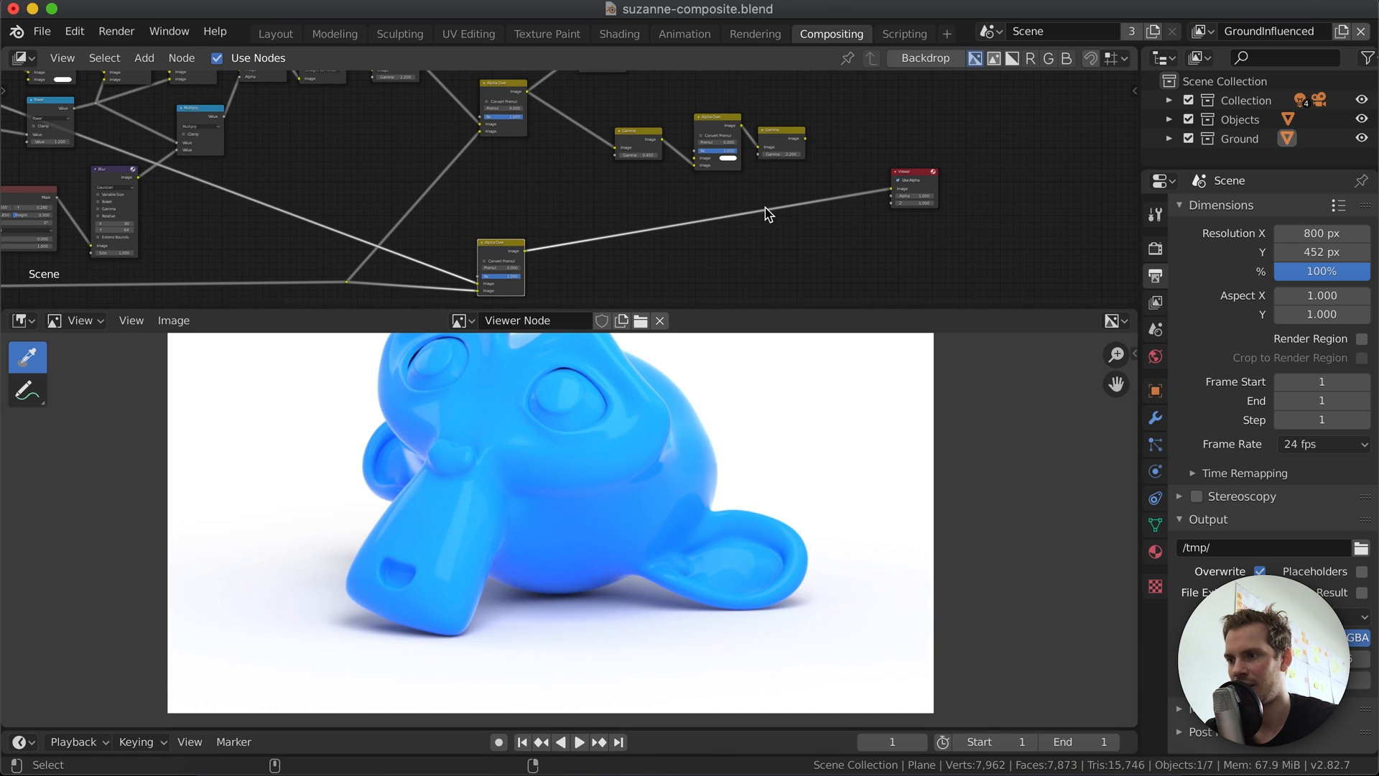
pyautogui.keyDown('ctrl'); pyautogui.keyDown('shift'); pyautogui.click(781, 136); pyautogui.keyUp('shift'); pyautogui.keyUp('ctrl')
# Move the Composite node slightly down, closer to the level of the transparent Alpha Over node.
pyautogui.hscroll(-10, 729, 162)
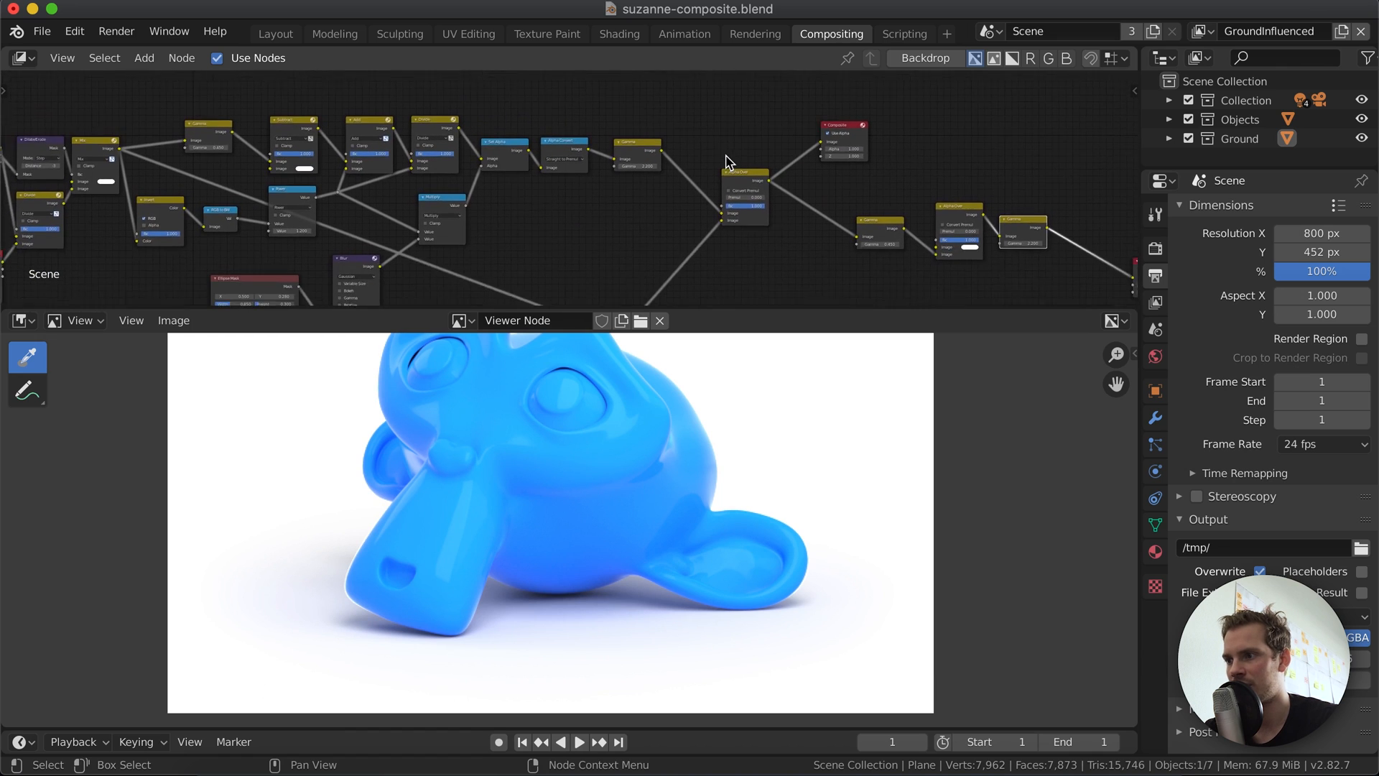
pyautogui.scroll(1, 722, 144)
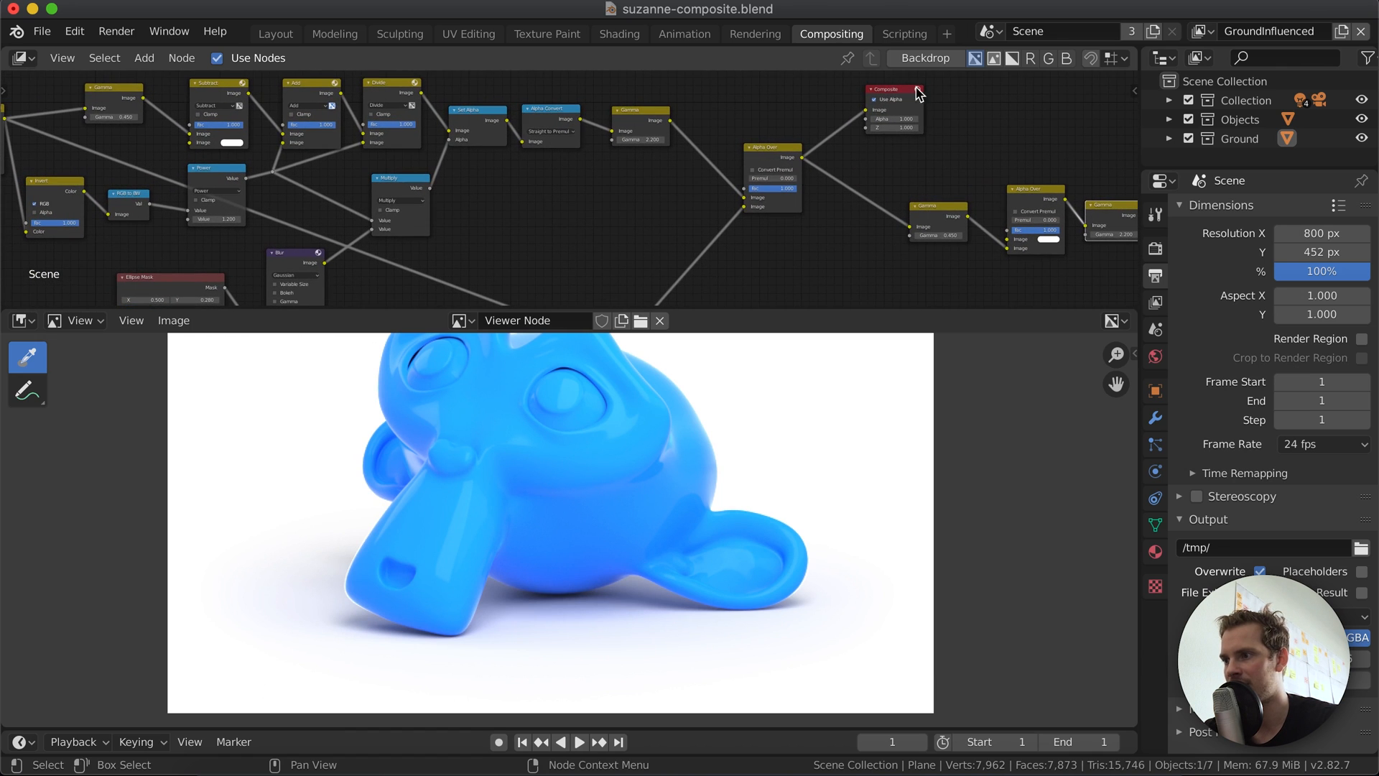
pyautogui.moveTo(917, 92); pyautogui.dragTo(932, 114)
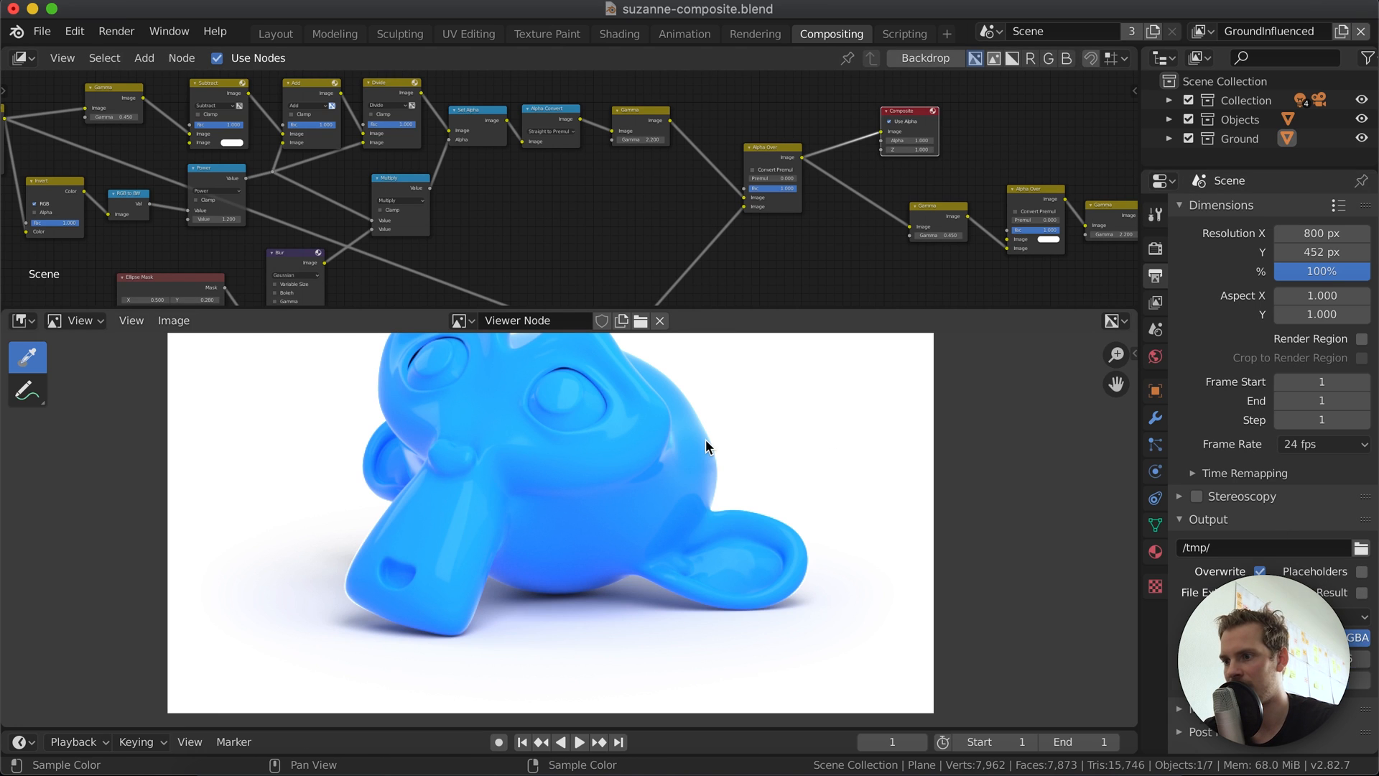
# Switch to the browser to examine the monkey on the coloured blendergrid.com background, and return to Blender to view the whole node tree.
pyautogui.hotkey('ctrl', 'Left')
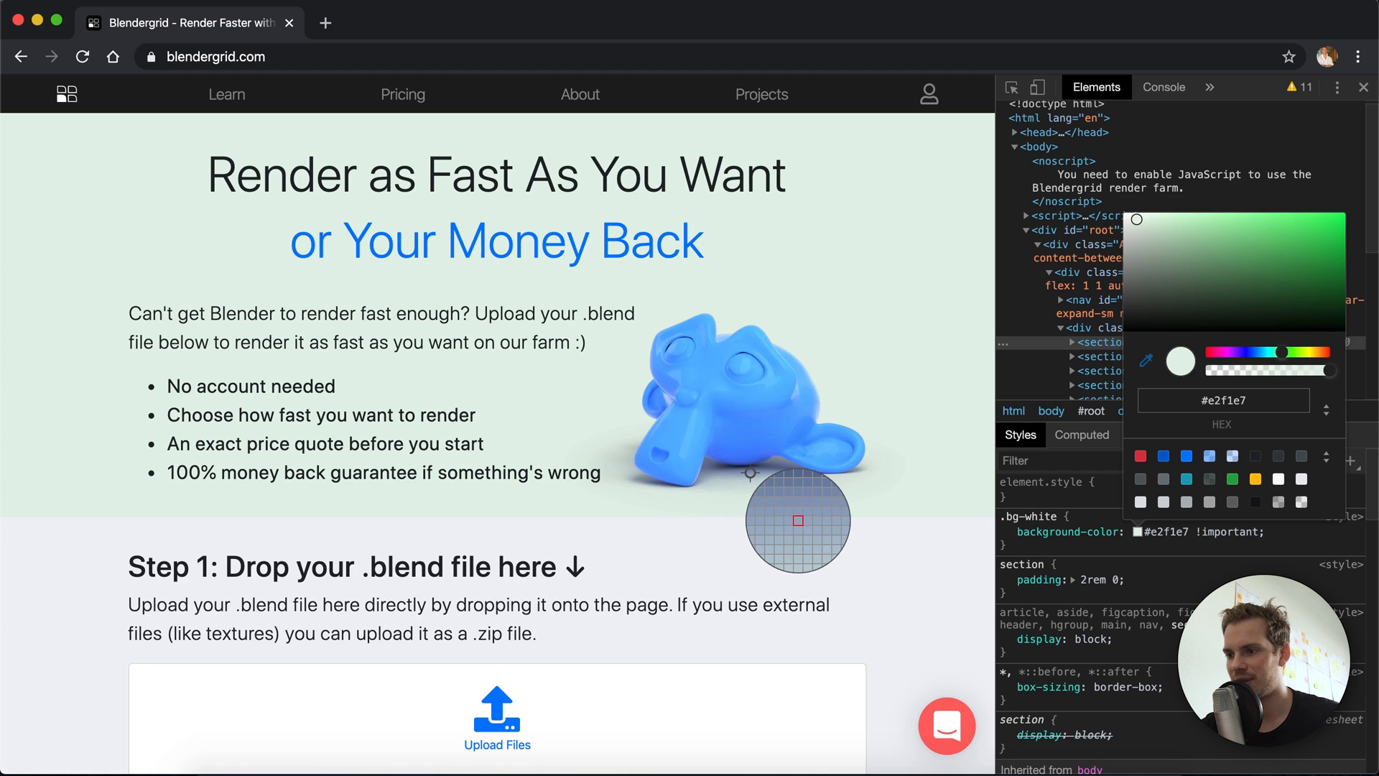
pyautogui.hotkey('ctrl', 'Right')
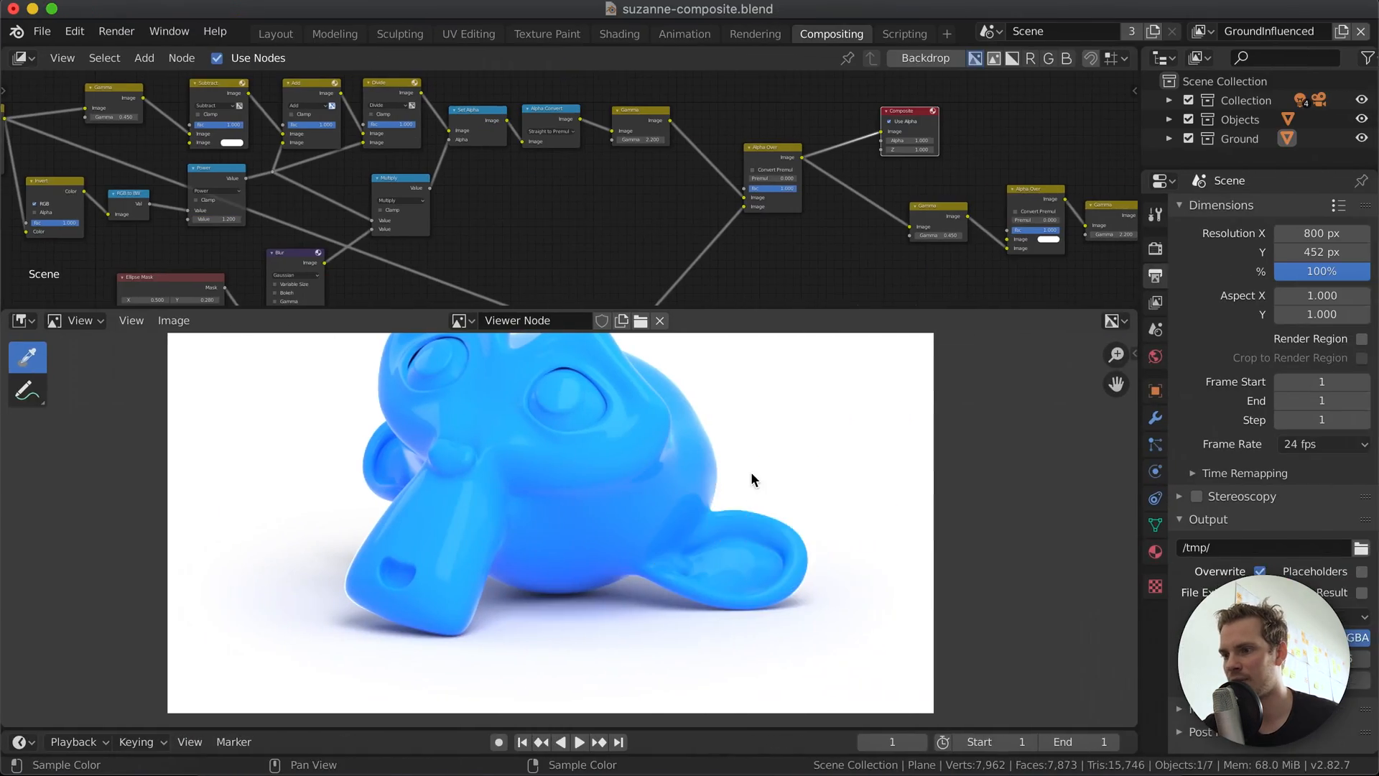
pyautogui.scroll(-5, 415, 208)
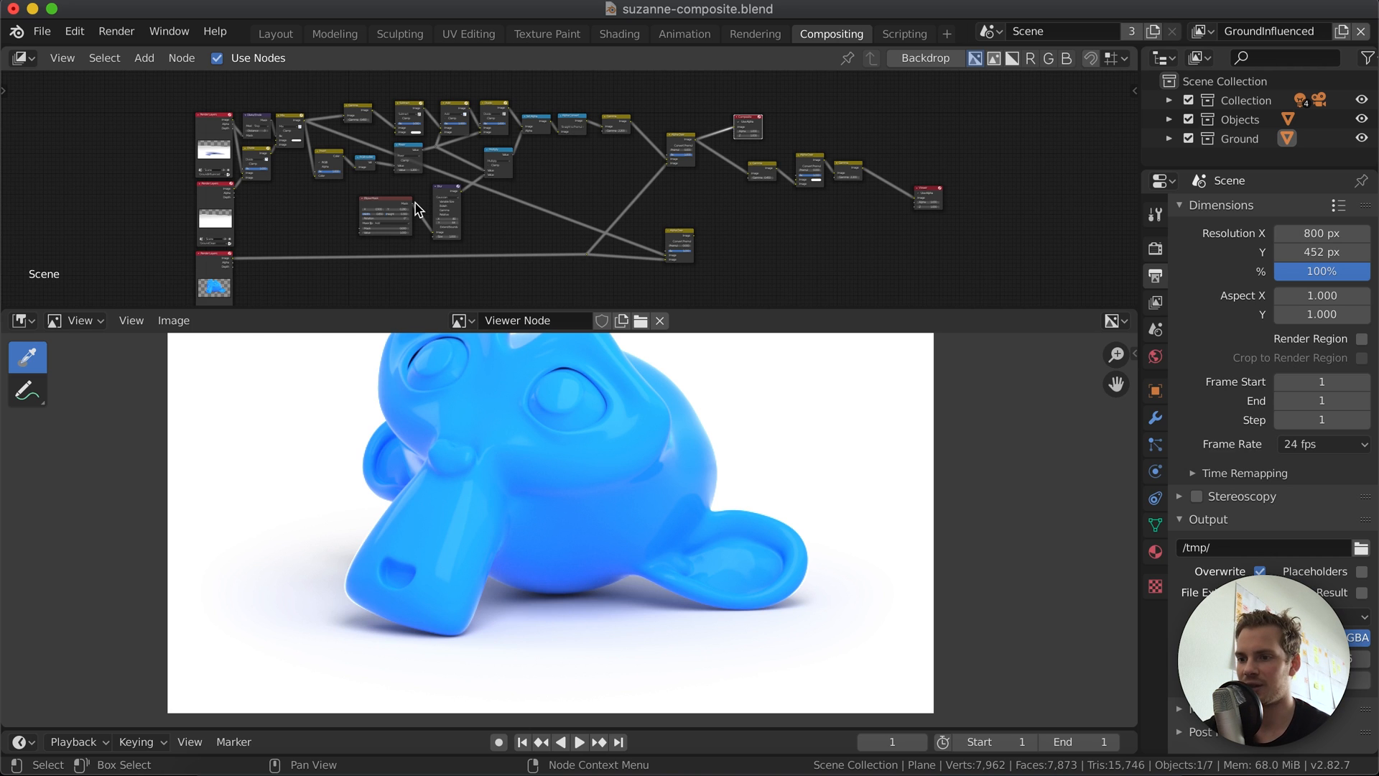
pyautogui.scroll(3, 630, 227)
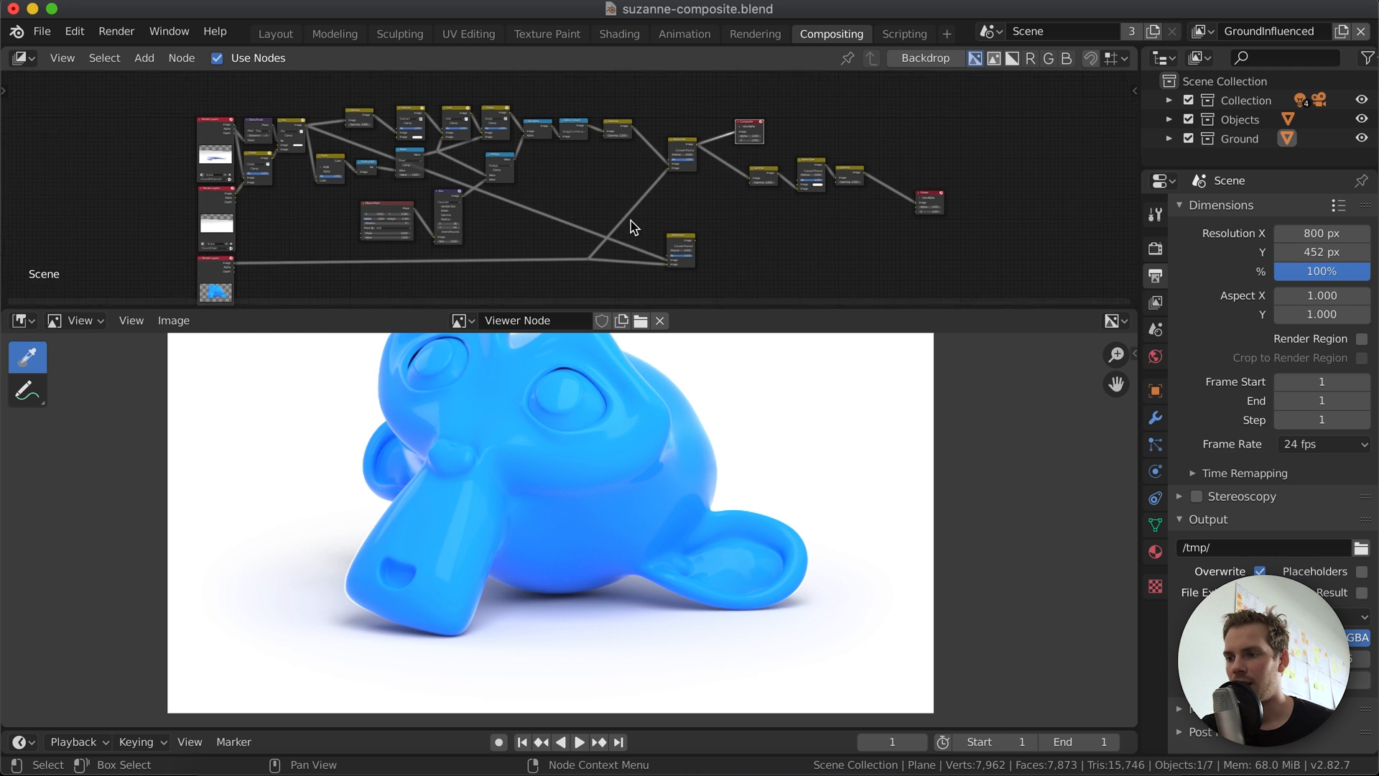